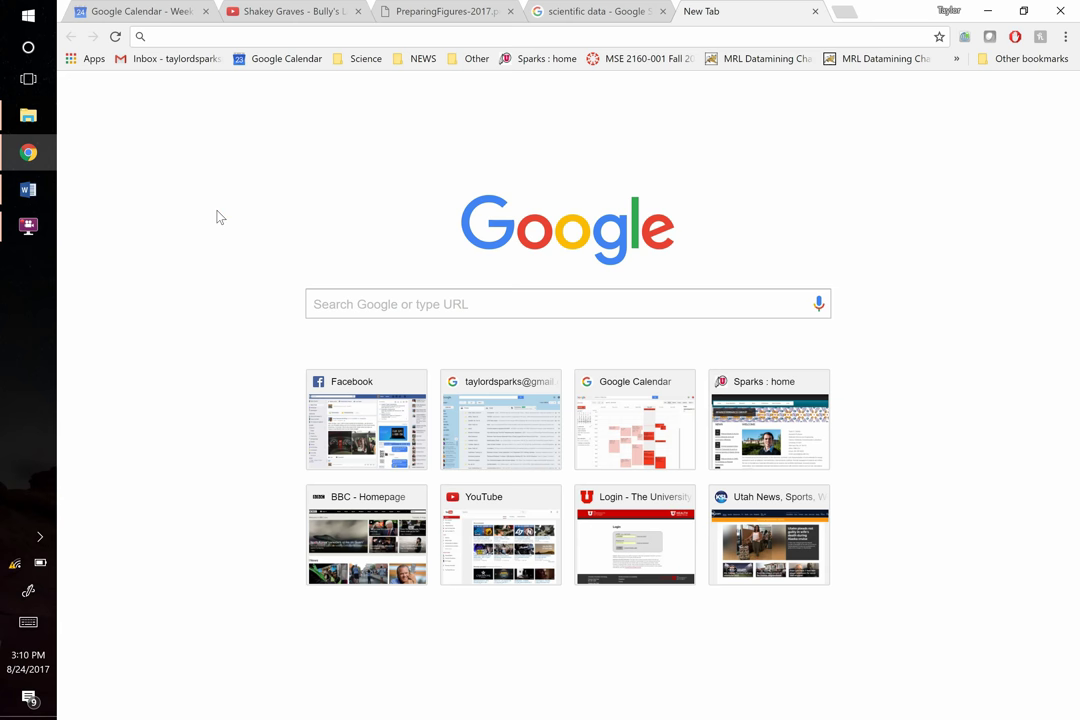
# Glance over the Word lab report, then load the utah.instructure.com course page in Chrome
pyautogui.click(28, 189)
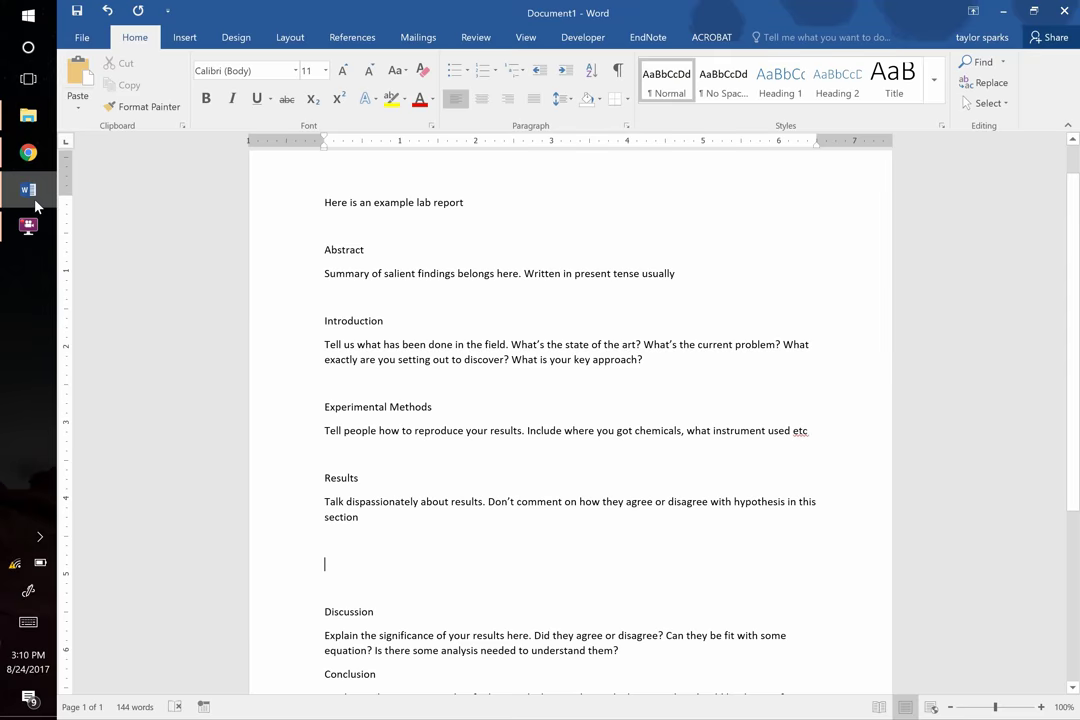
pyautogui.scroll(1, 484, 272)
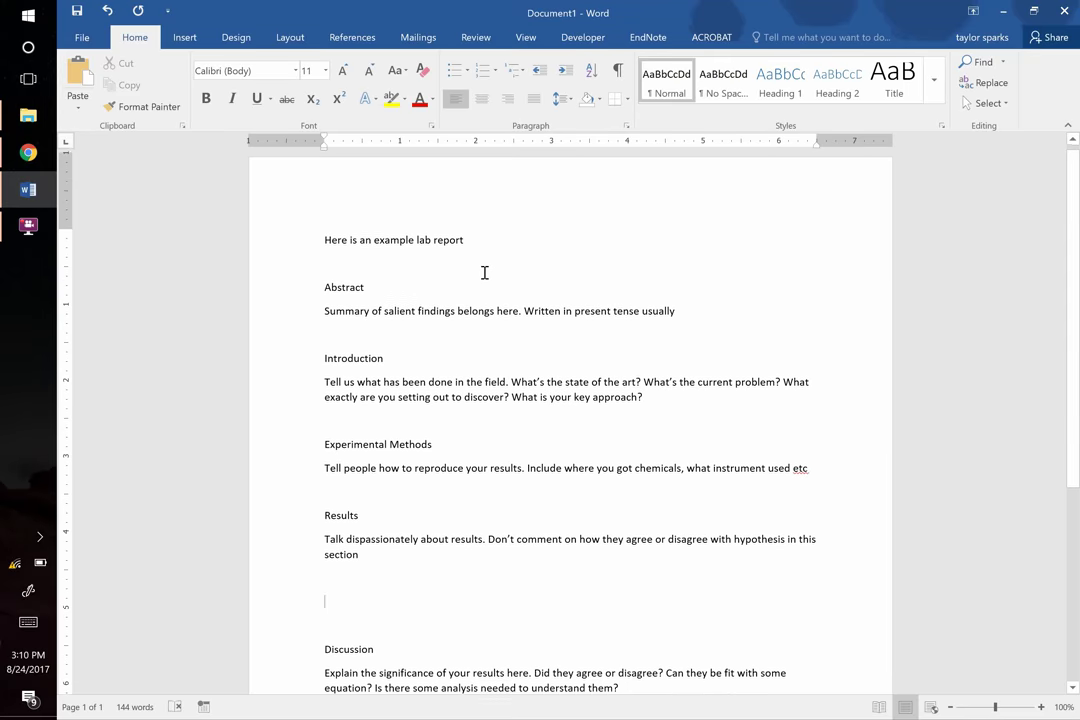
pyautogui.keyDown('ctrl'); pyautogui.scroll(7, 484, 272); pyautogui.keyUp('ctrl')
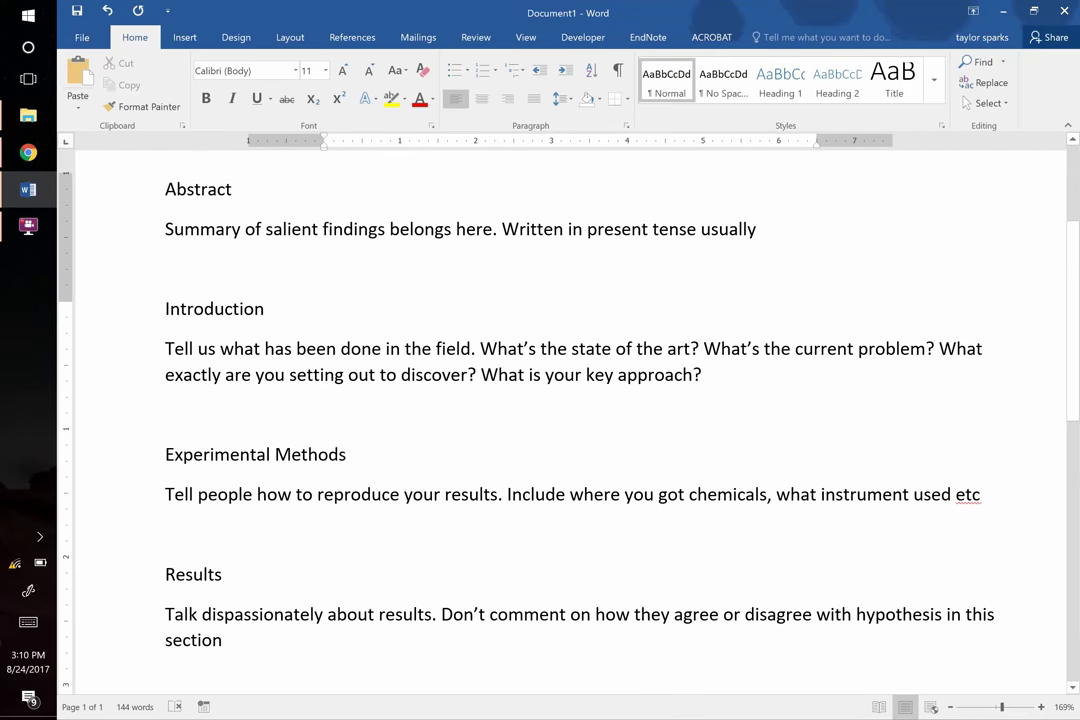
pyautogui.scroll(2, 540, 400)
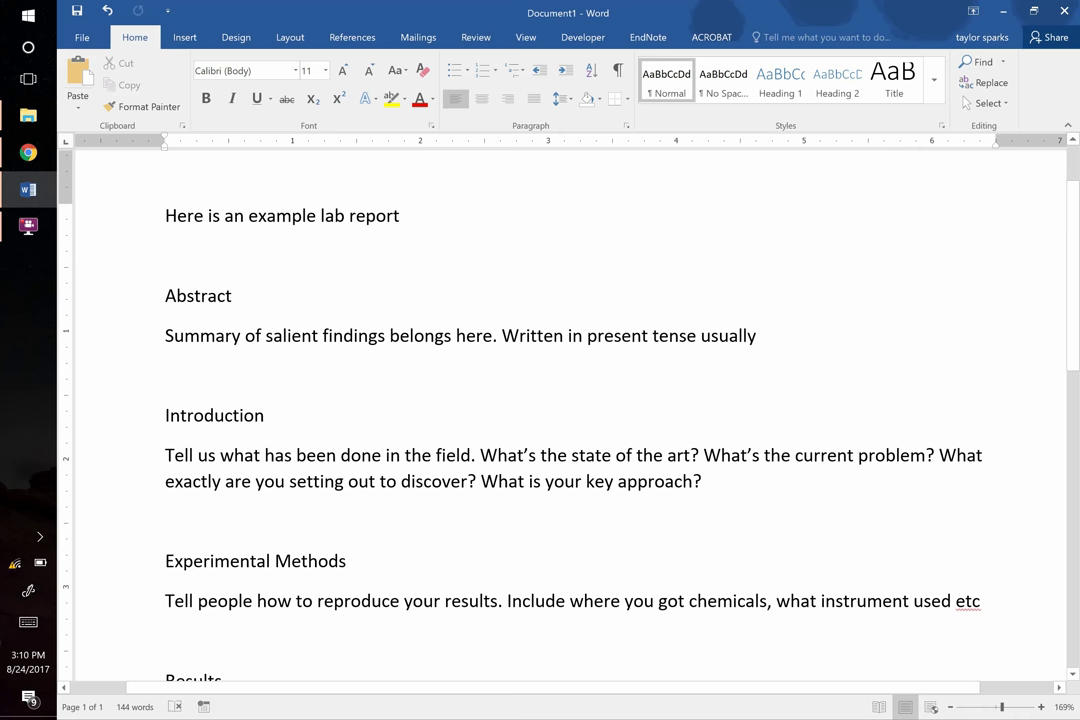
pyautogui.hotkey('alt', 'Tab')
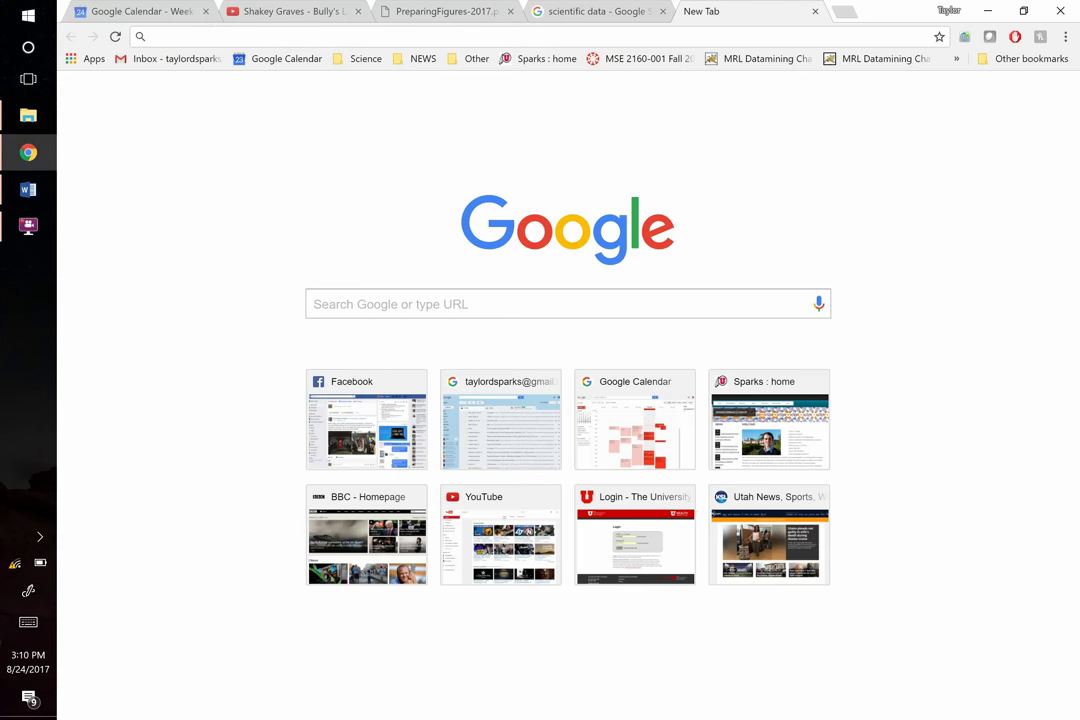
pyautogui.click(643, 62)
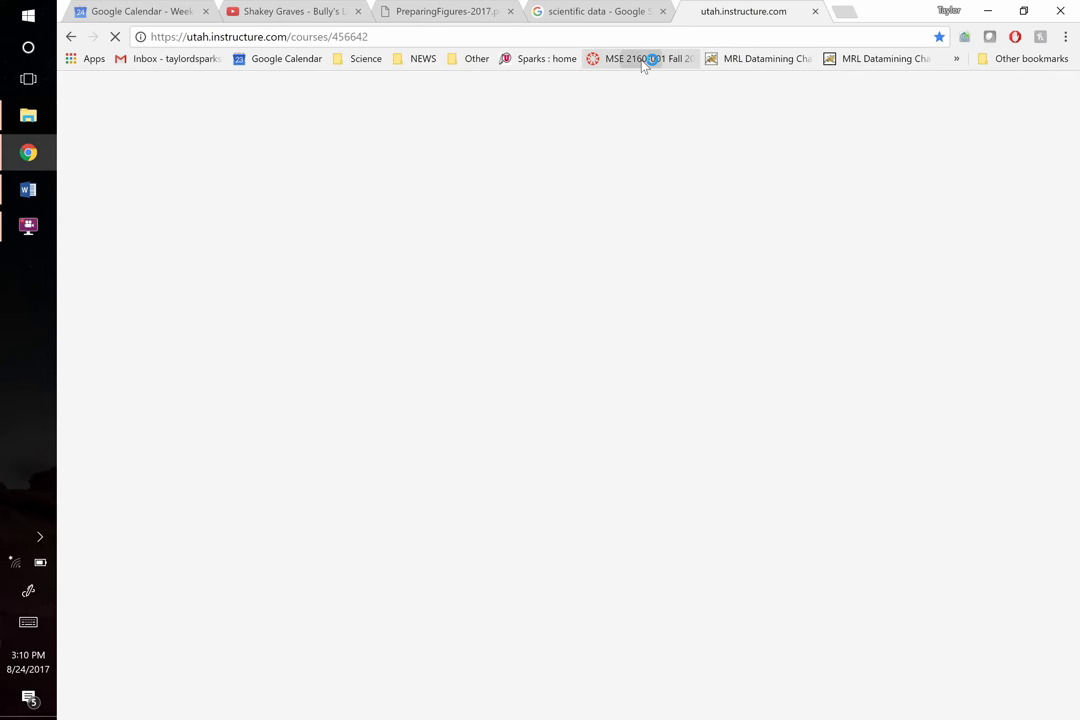
# Connect to the UConnect wireless network and bring up the Downloads folder
pyautogui.click(13, 568)
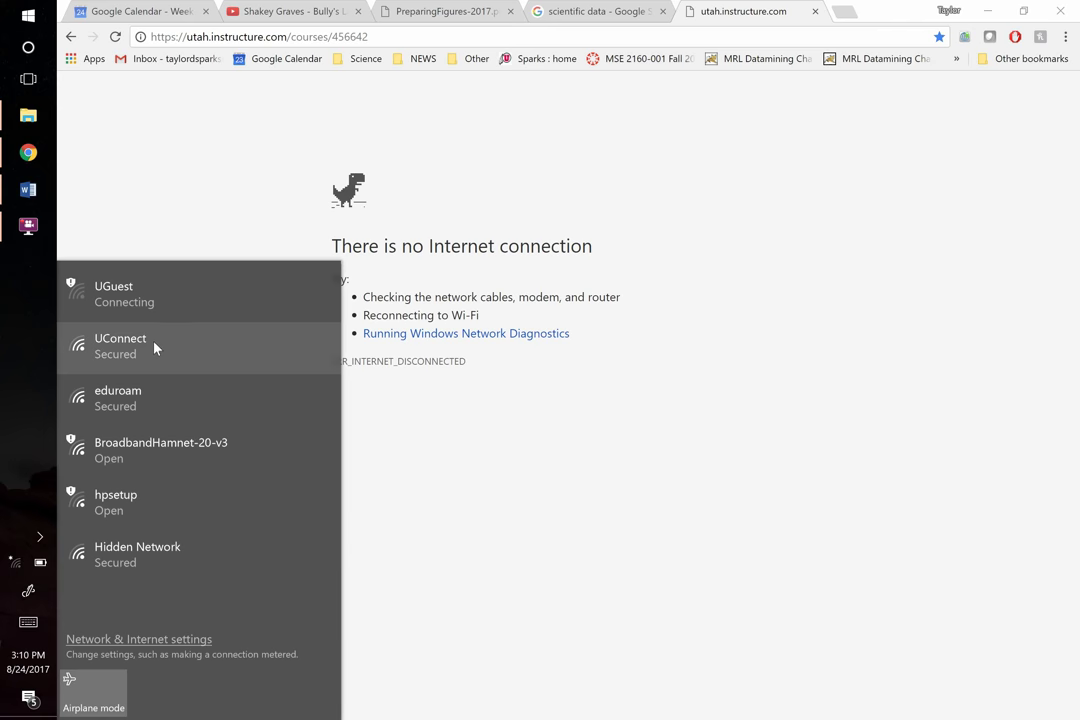
pyautogui.click(154, 346)
pyautogui.click(224, 415)
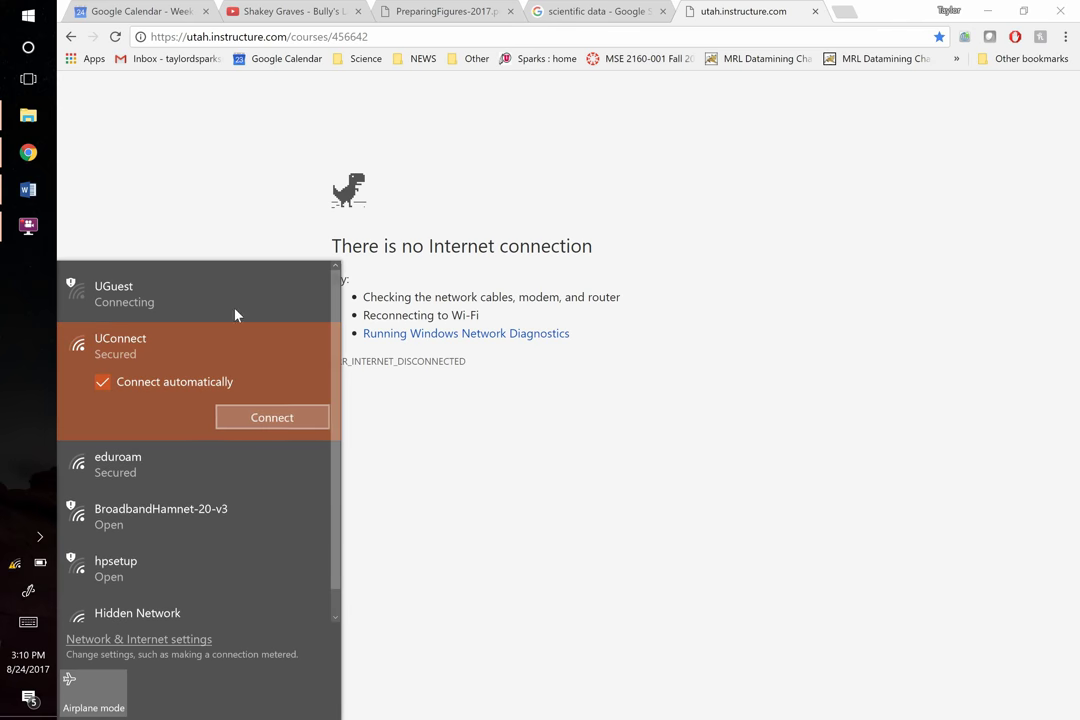
pyautogui.click(28, 113)
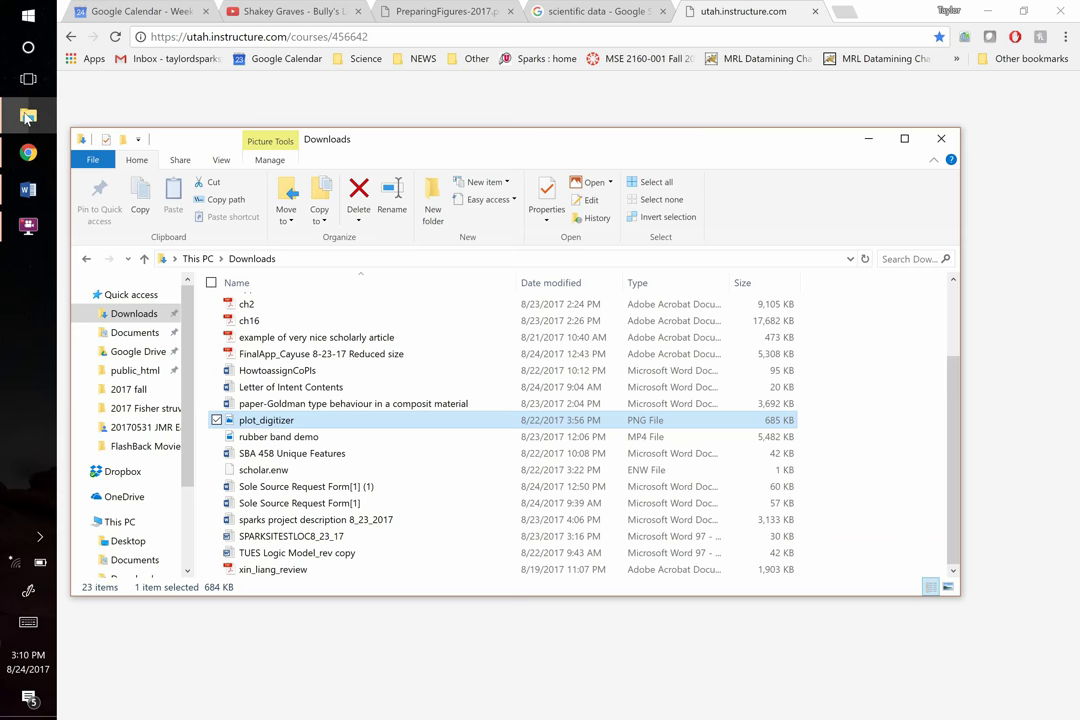
# Go through 2017 fall to the Google Drive teaching folder and open MSE Lab Report Writing Guide
pyautogui.click(128, 389)
pyautogui.click(339, 258)
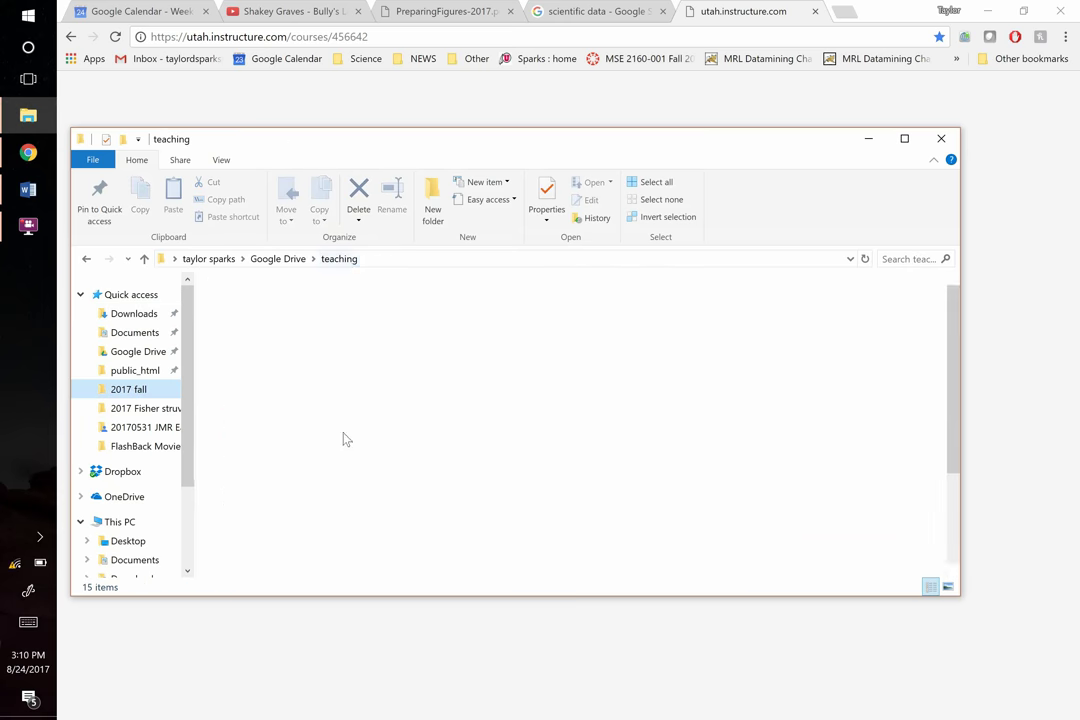
pyautogui.scroll(-3, 307, 533)
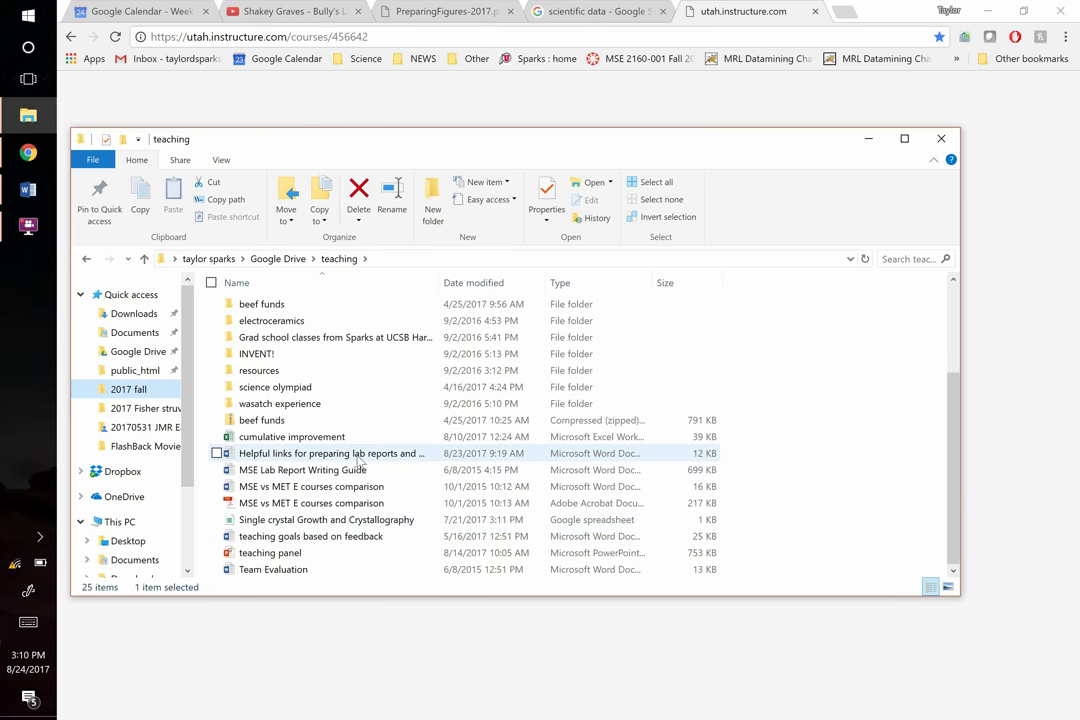
pyautogui.doubleClick(328, 469)
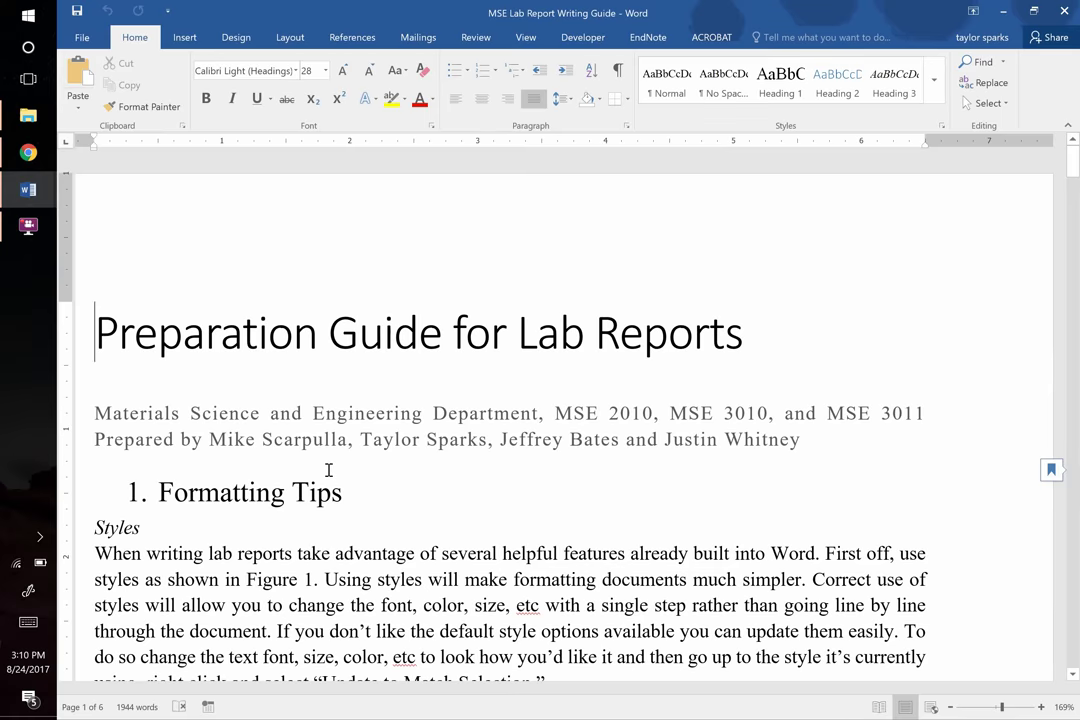
# Glance through the Document1 example lab report
pyautogui.hotkey('alt', 'Tab')
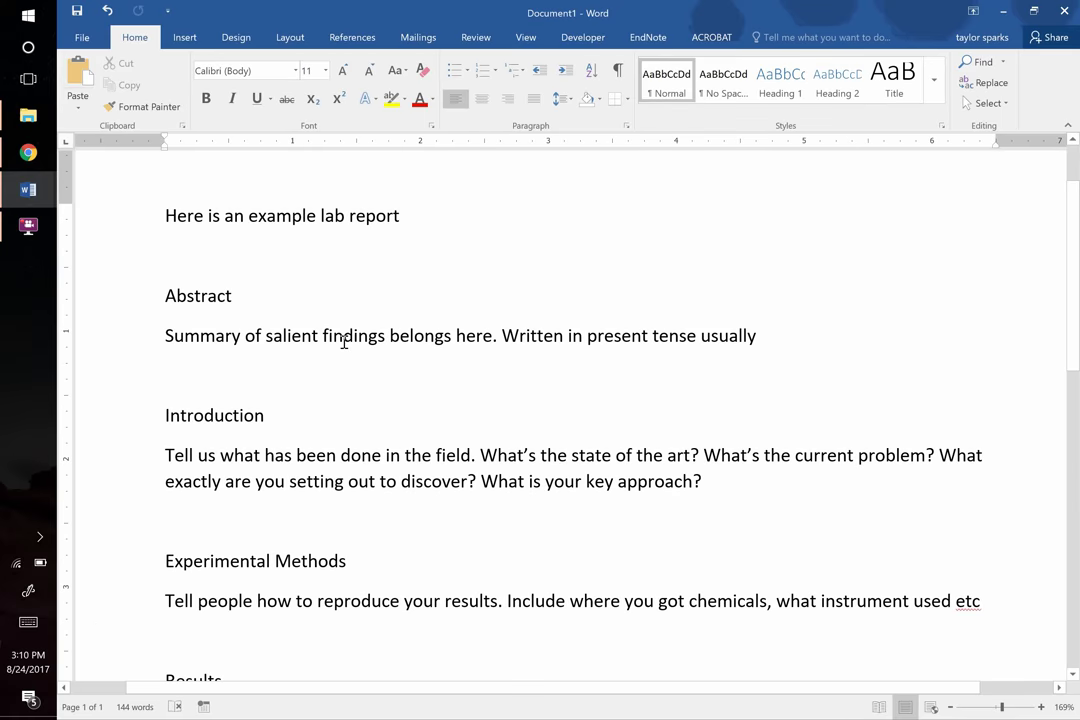
pyautogui.scroll(-5, 343, 343)
pyautogui.scroll(-2, 343, 343)
pyautogui.scroll(5, 343, 342)
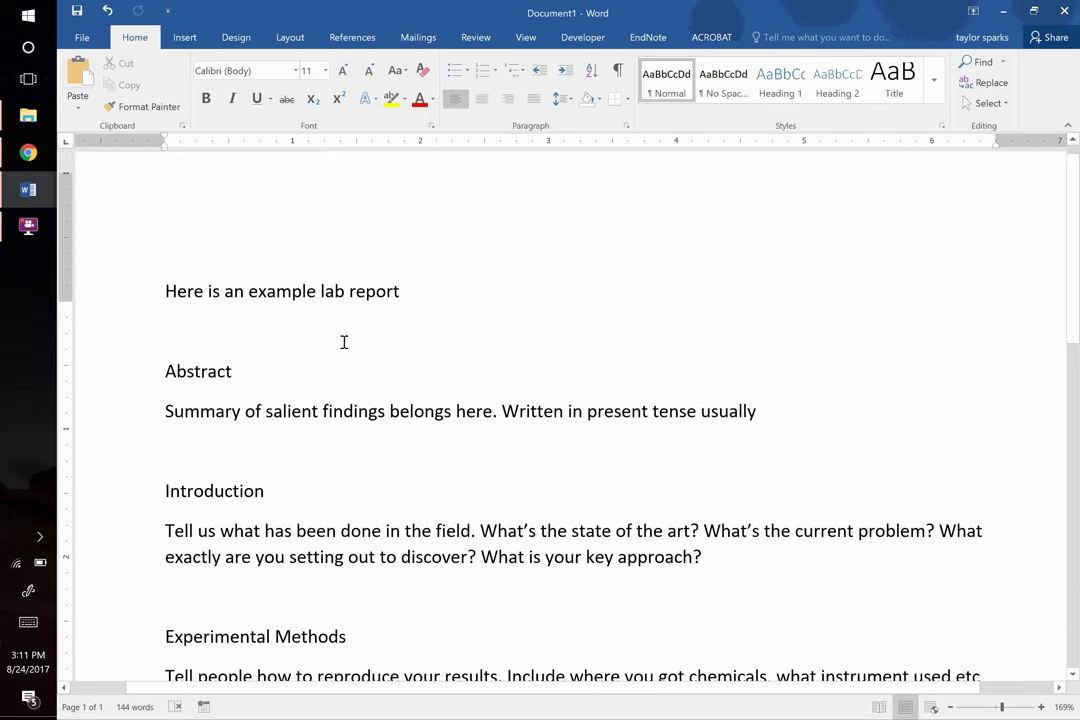
# Read the writing guide's formatting, LaTeX and figure sections down to Figure 3, then return to Document1
pyautogui.hotkey('alt', 'Tab')
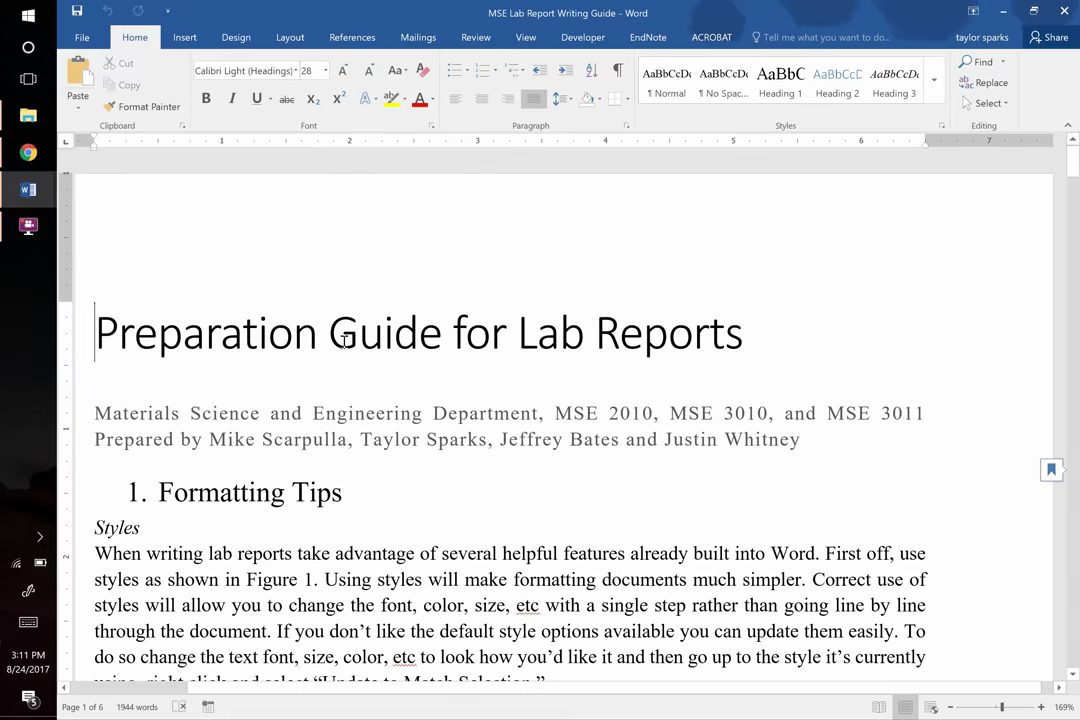
pyautogui.scroll(-1, 343, 342)
pyautogui.scroll(-1, 343, 342)
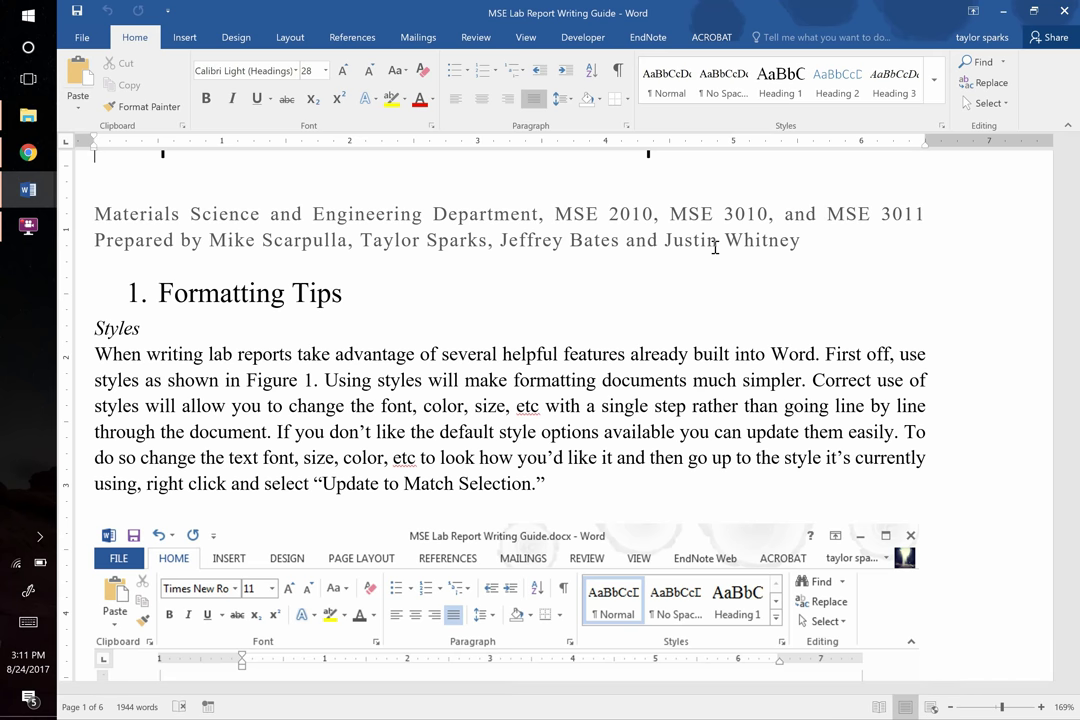
pyautogui.scroll(-4, 715, 247)
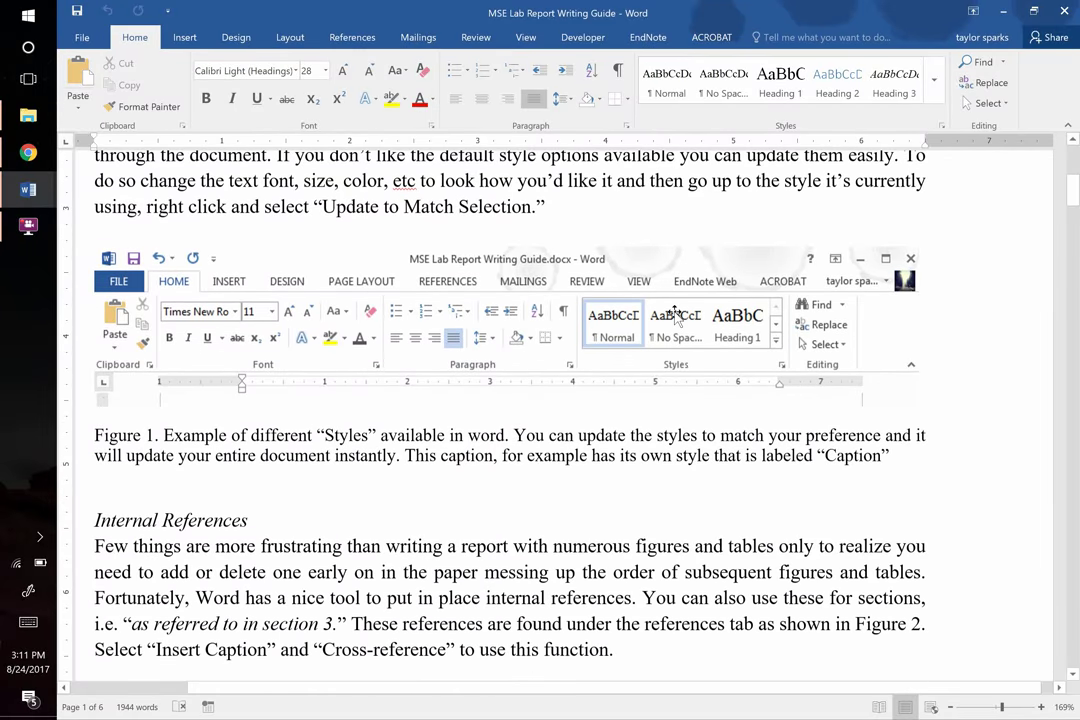
pyautogui.scroll(-15, 617, 340)
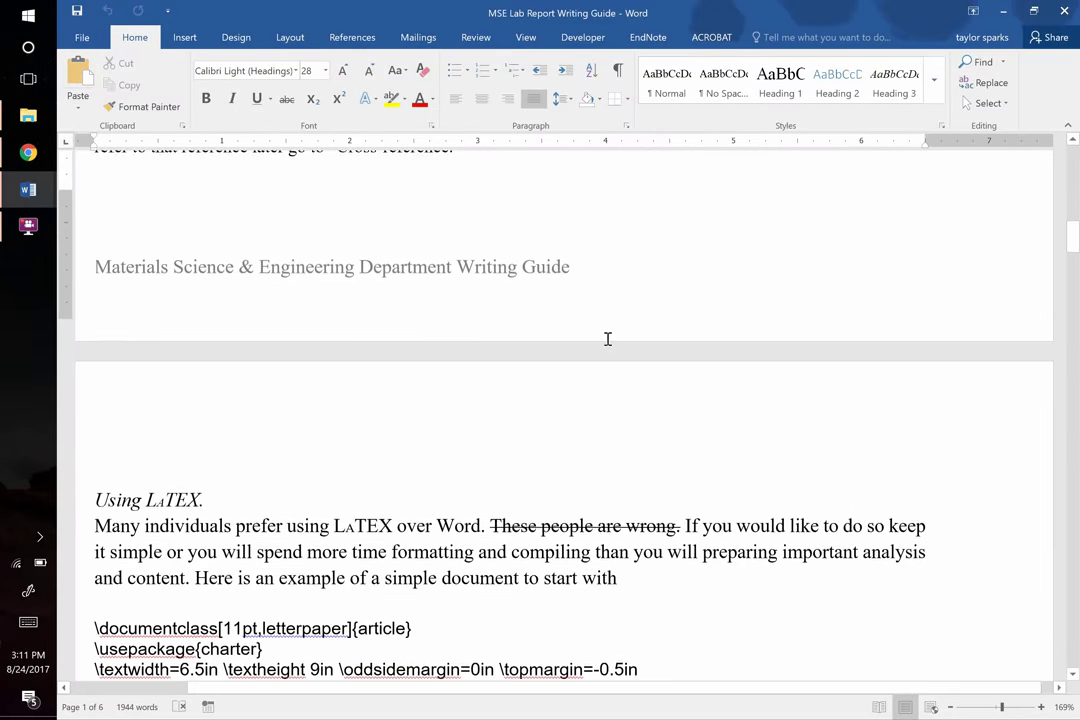
pyautogui.scroll(-4, 607, 339)
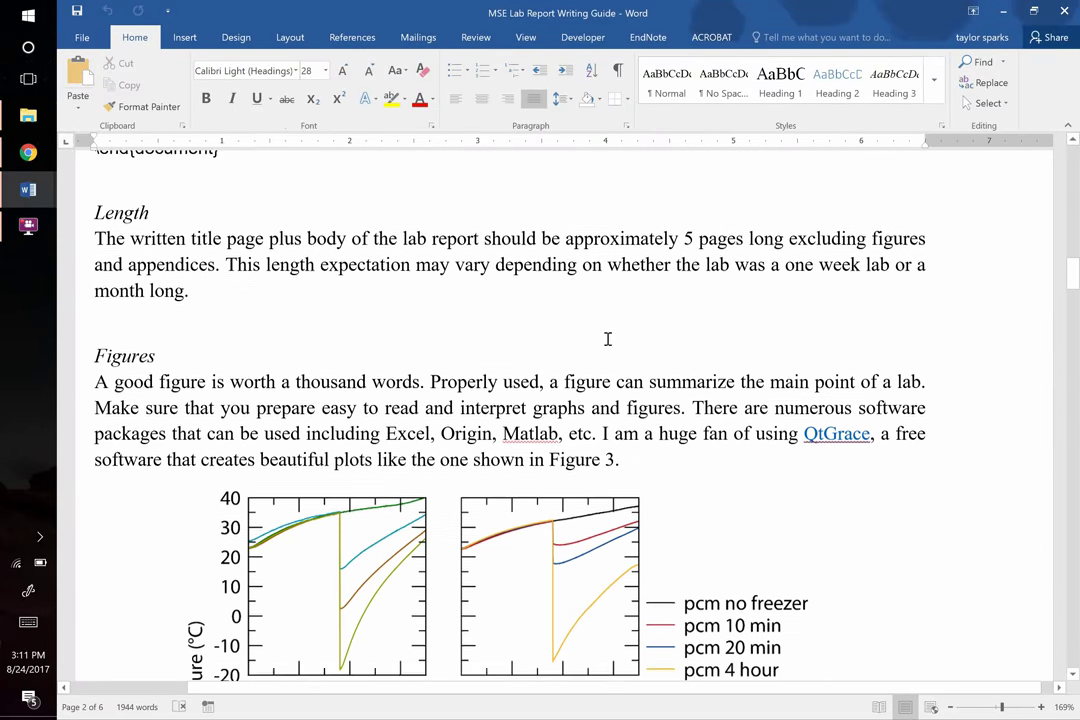
pyautogui.scroll(-2, 607, 339)
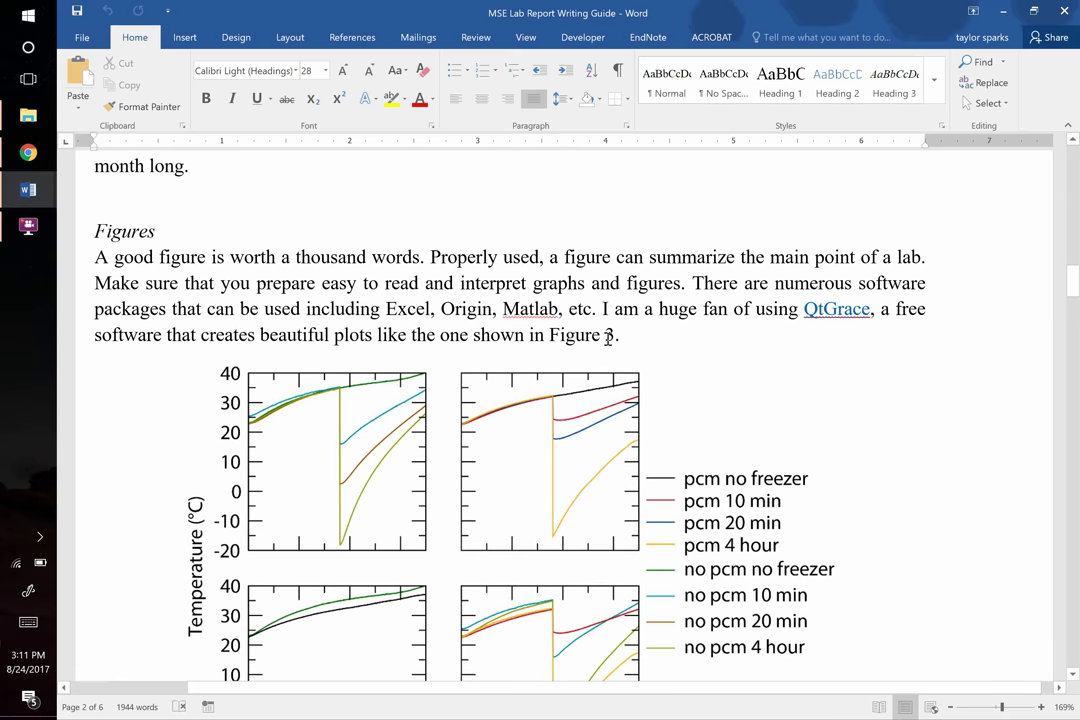
pyautogui.hotkey('alt', 'Tab')
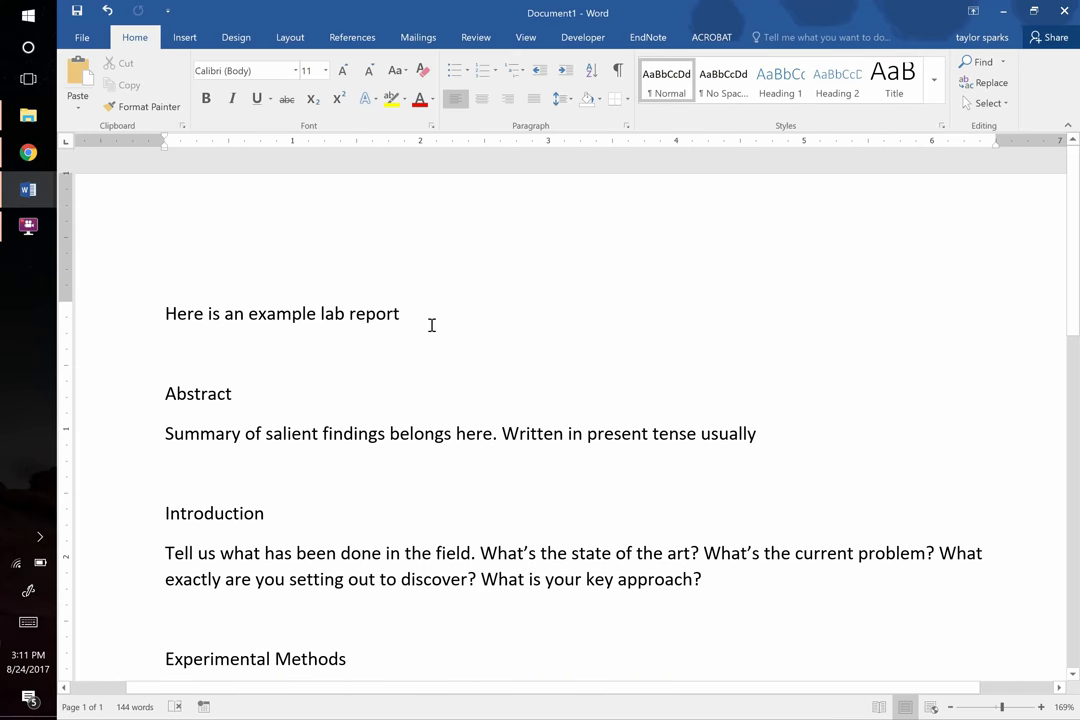
# Apply the Title style to the first line, 'Here is an example lab report'
pyautogui.doubleClick(267, 312)
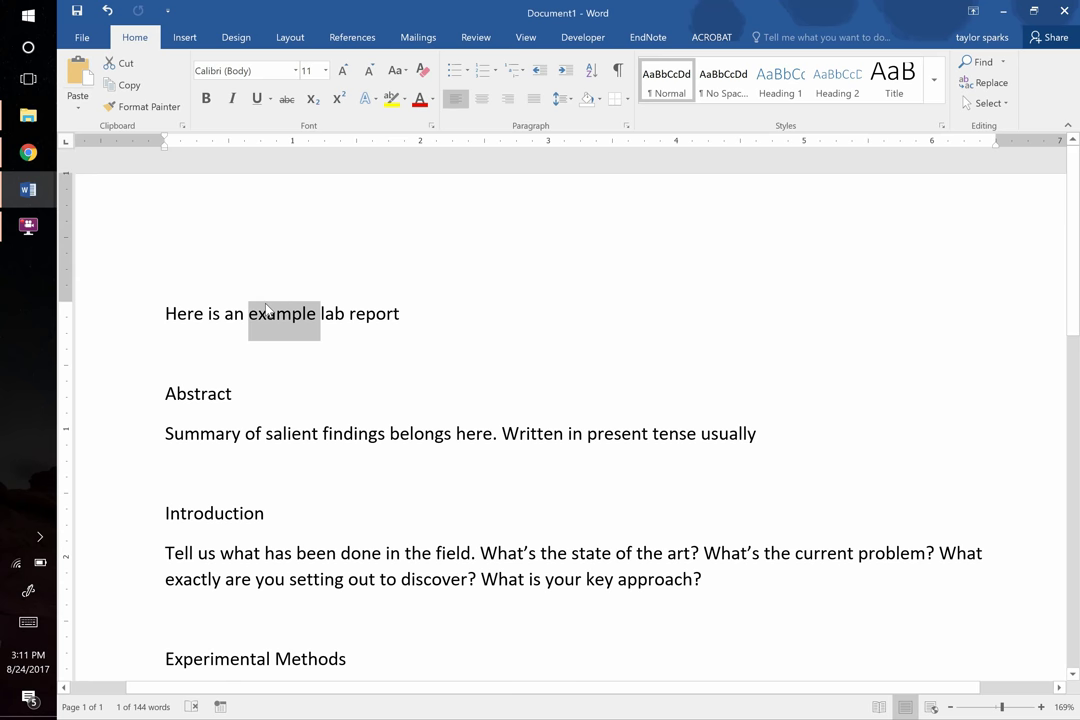
pyautogui.click(267, 312)
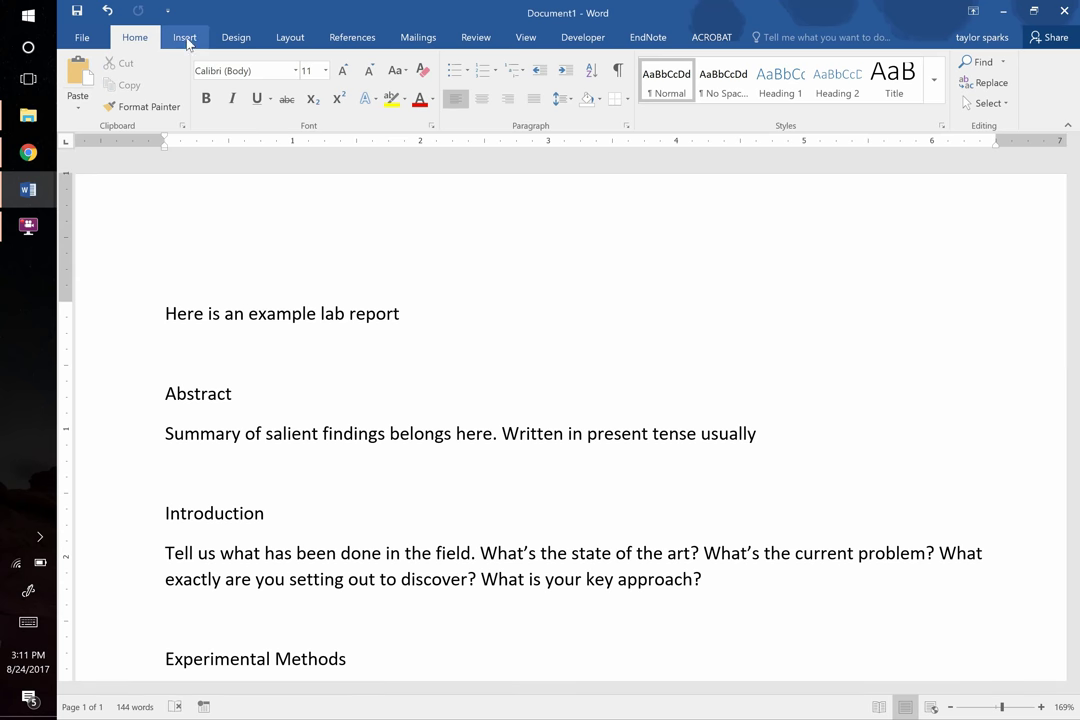
pyautogui.click(235, 37)
pyautogui.click(351, 38)
pyautogui.click(414, 36)
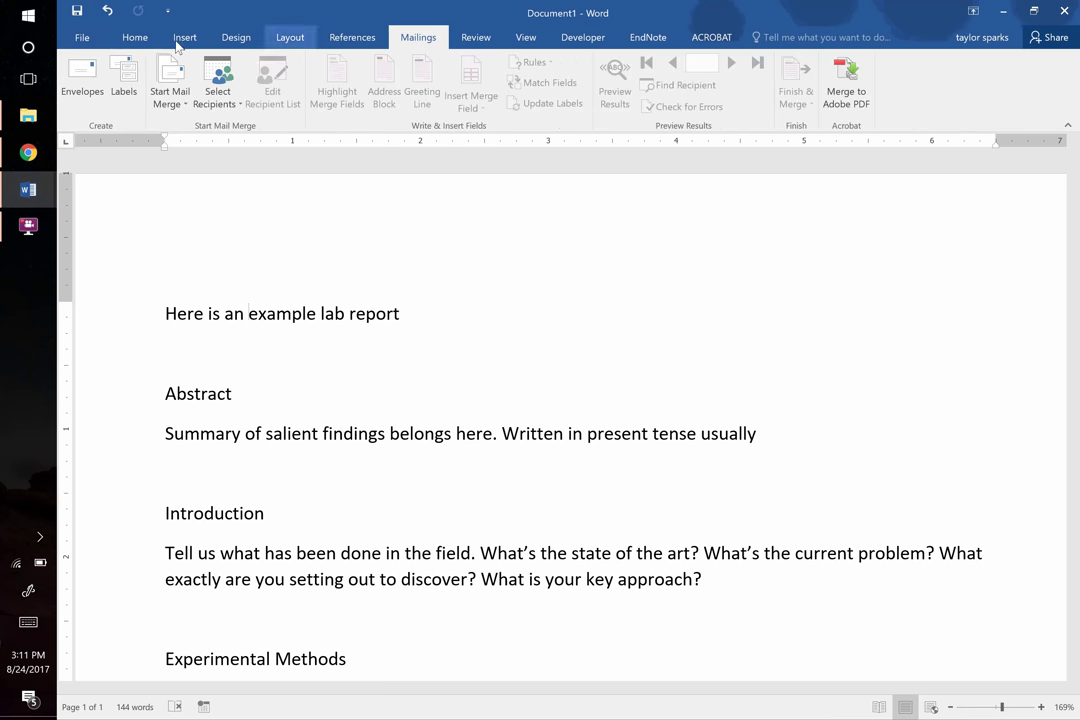
pyautogui.click(128, 39)
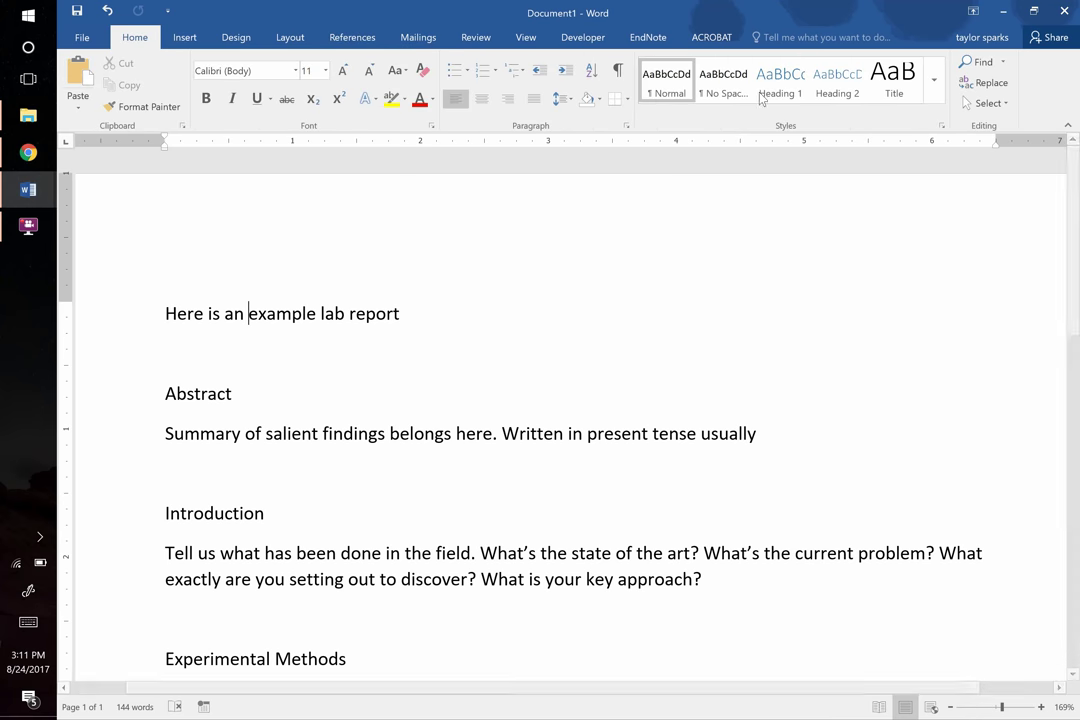
pyautogui.click(906, 88)
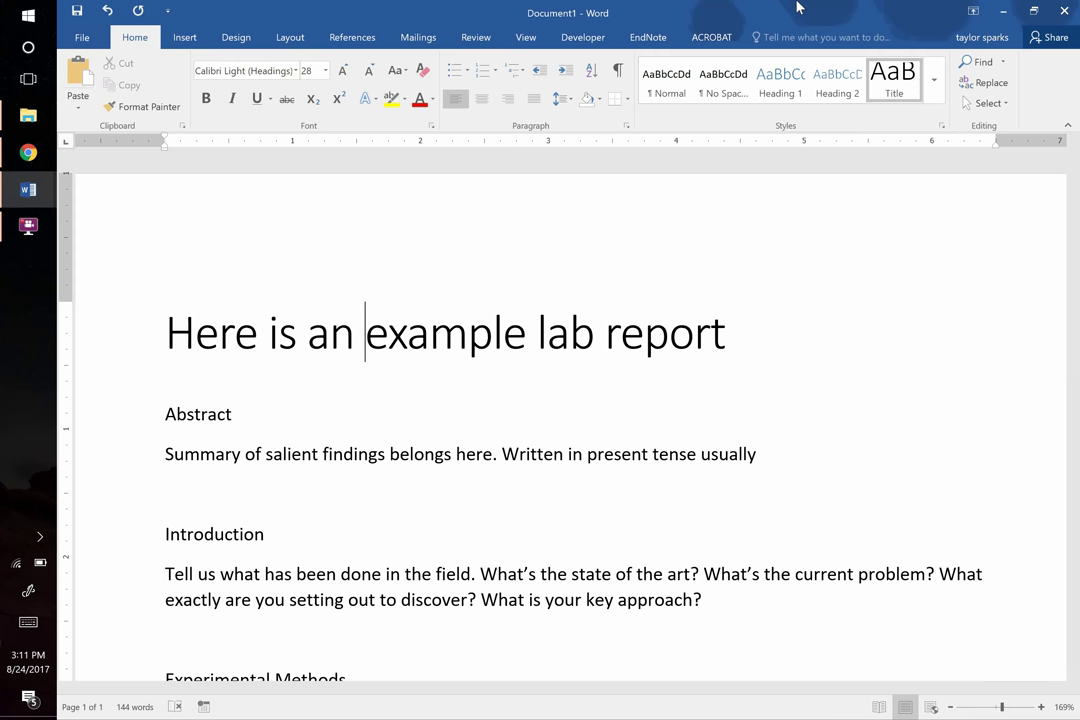
# Format the title line as bold, centered, 18 pt Times New Roman
pyautogui.tripleClick(443, 335)
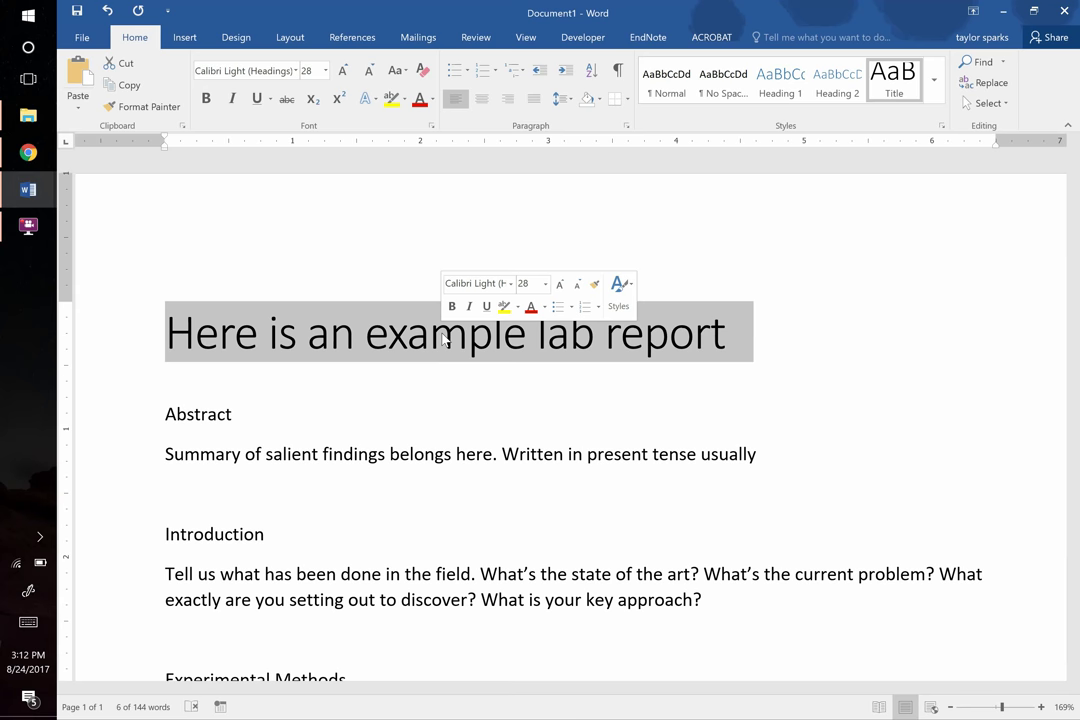
pyautogui.click(236, 72)
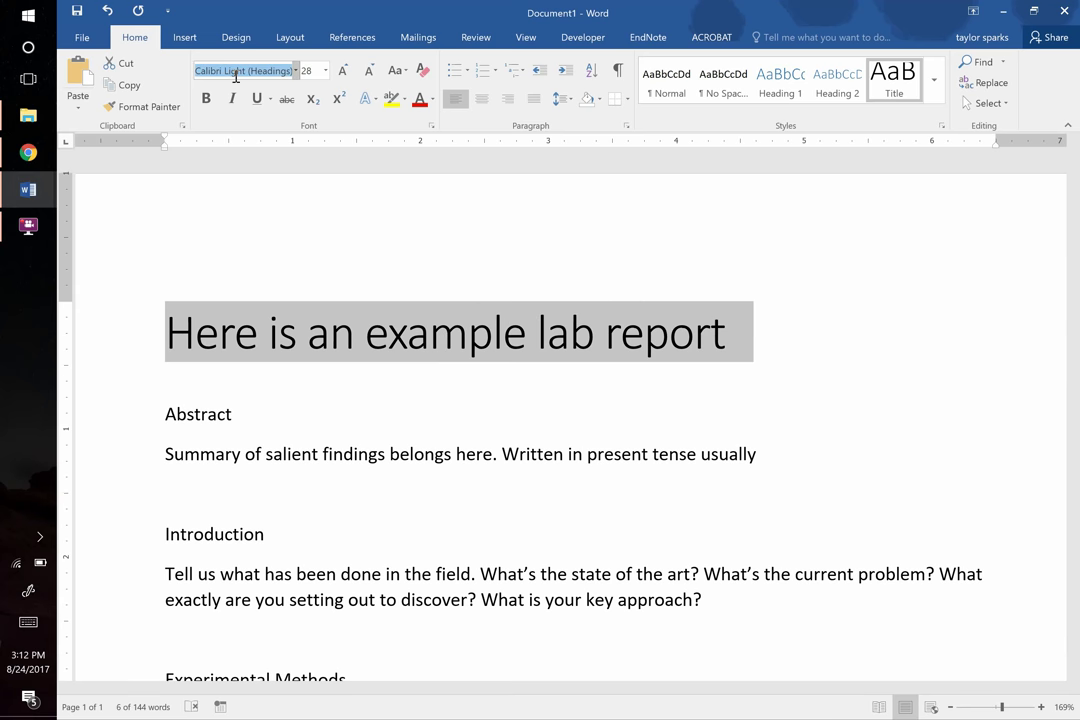
pyautogui.write('Times New Roman')
pyautogui.press('Tab')
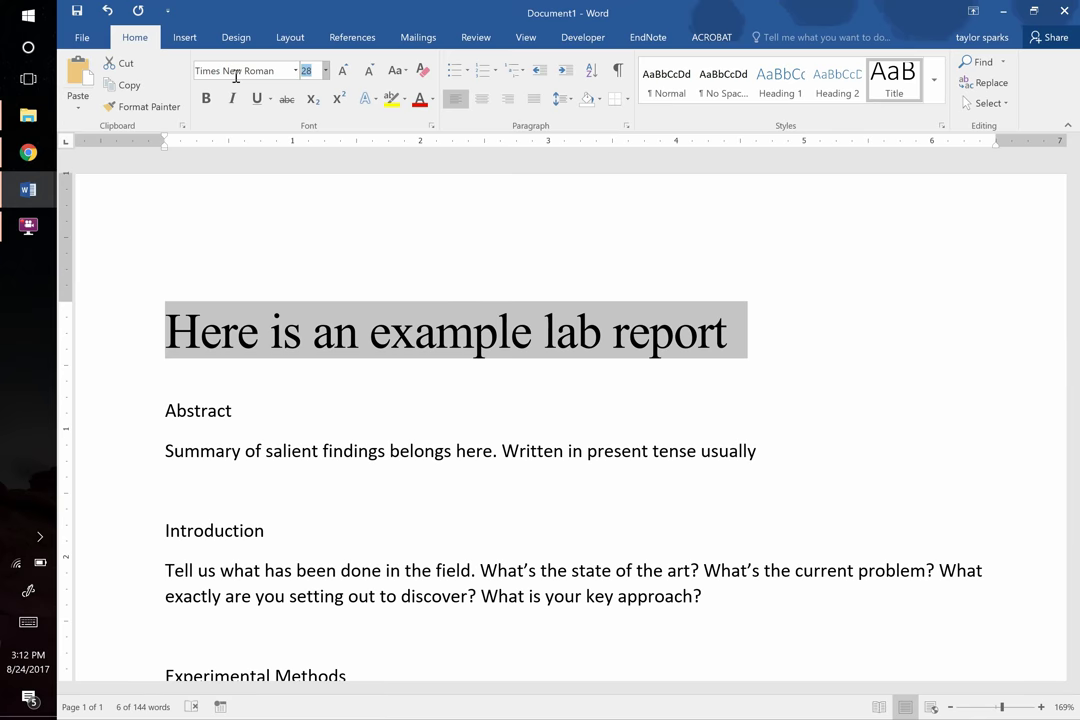
pyautogui.write('18')
pyautogui.press('Return')
pyautogui.click(205, 99)
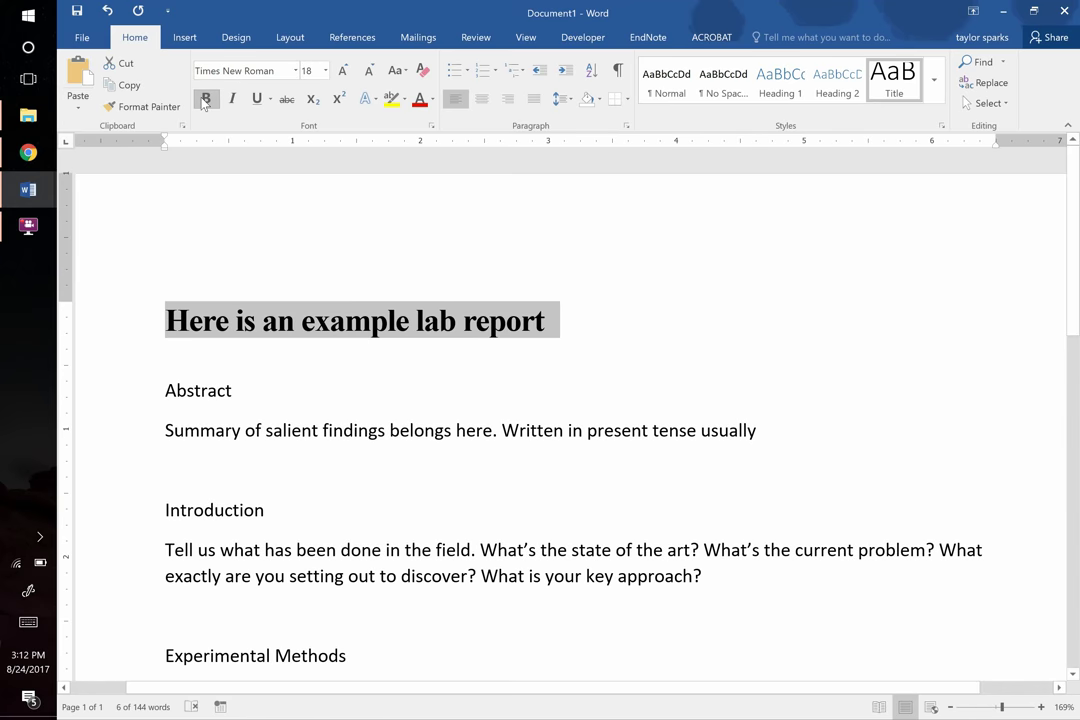
pyautogui.click(482, 100)
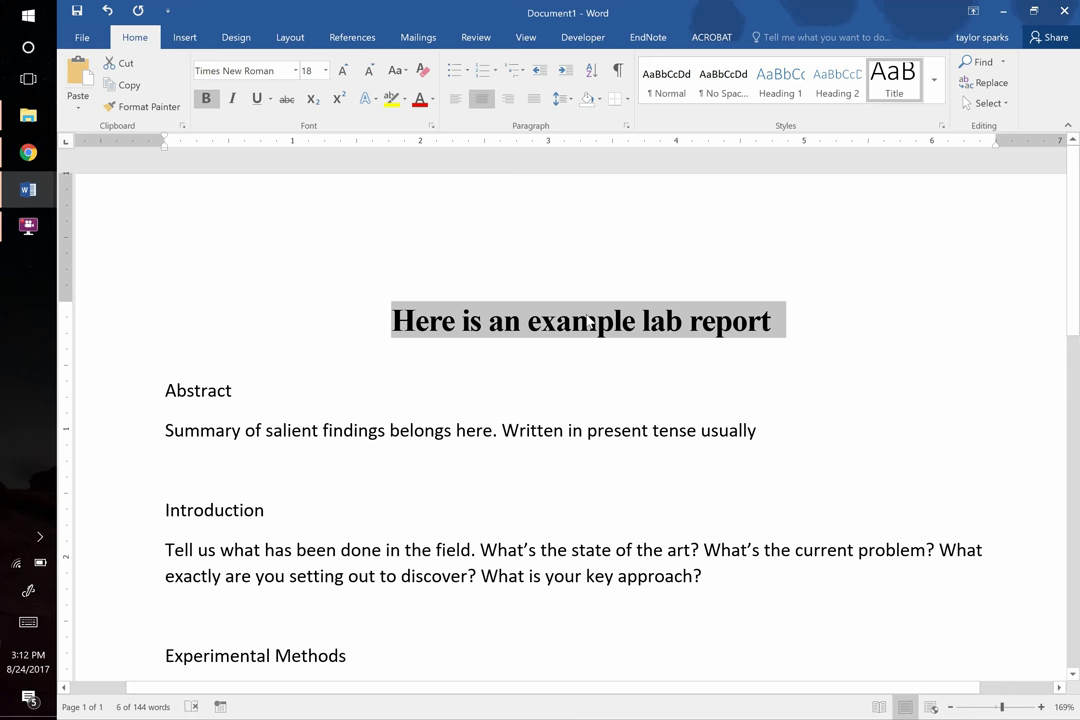
# Update the Title style to match the formatted title
pyautogui.rightClick(898, 85)
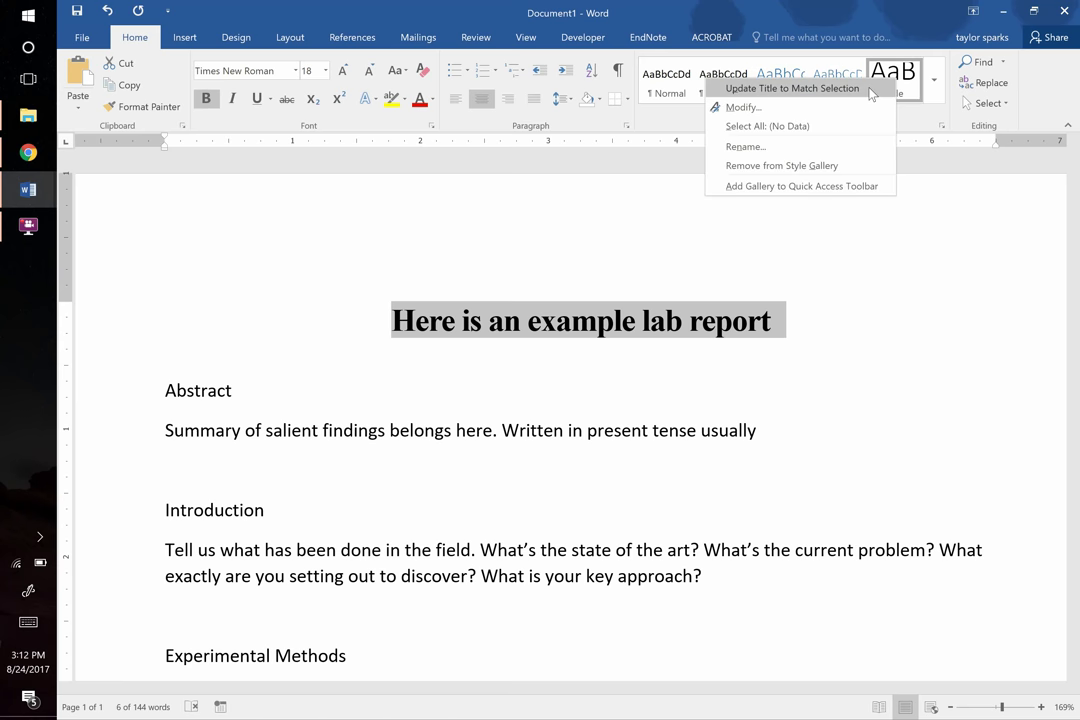
pyautogui.click(870, 90)
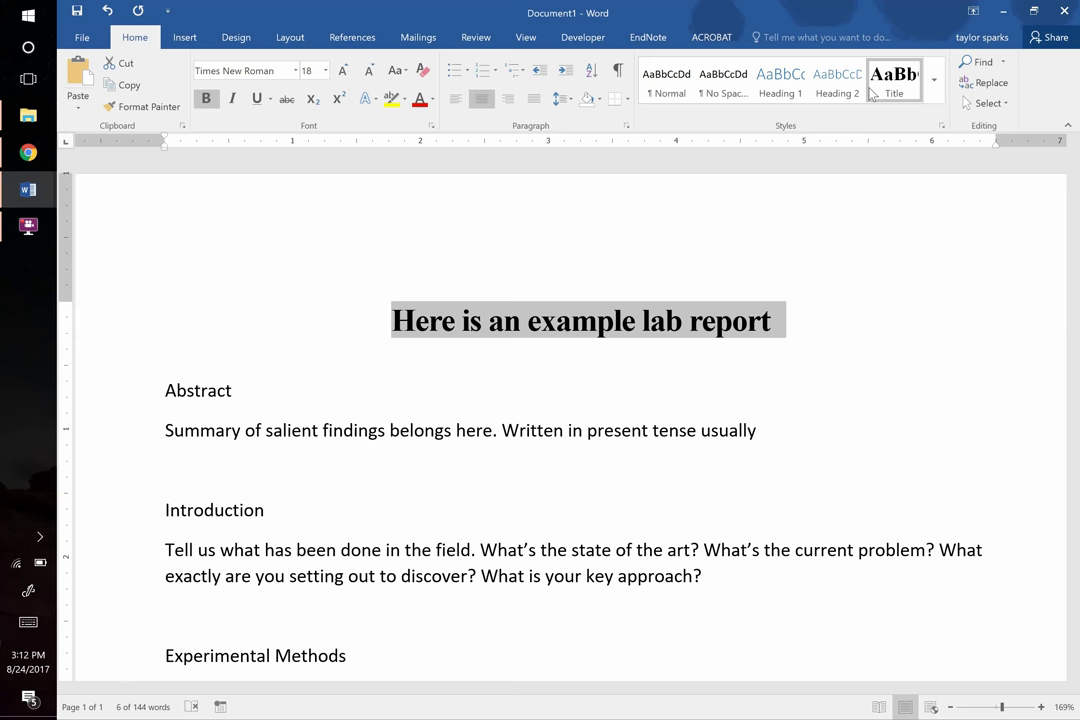
pyautogui.click(201, 389)
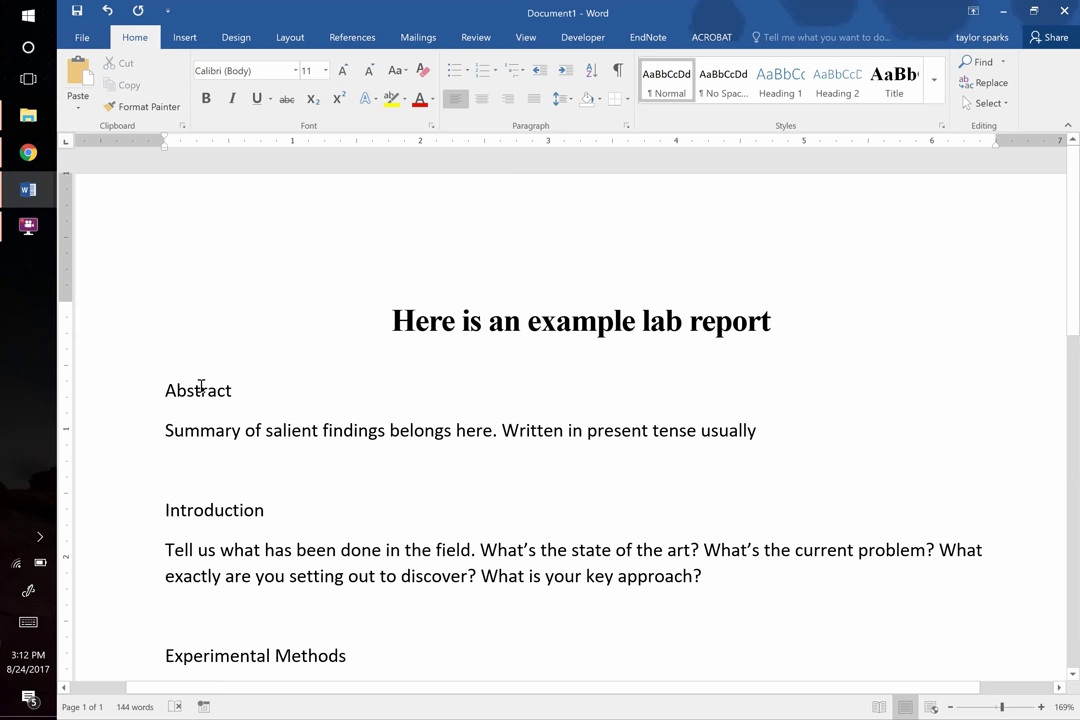
# Apply Heading 1 to Abstract, turning it into larger blue Calibri Light text
pyautogui.scroll(-3, 203, 388)
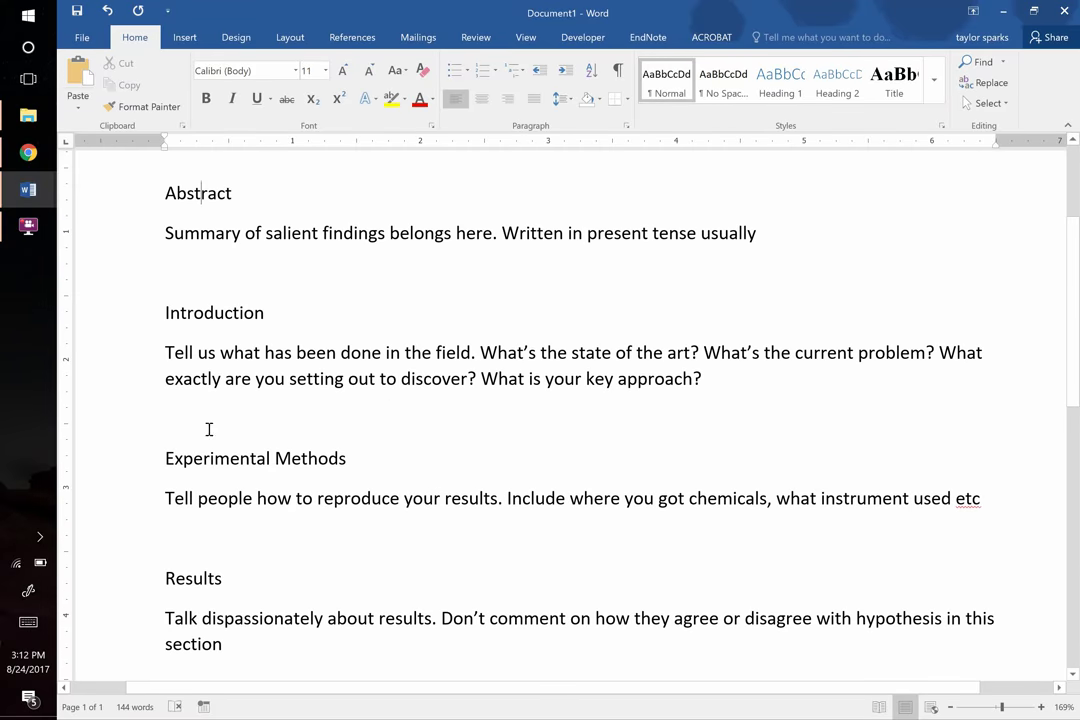
pyautogui.scroll(-3, 210, 460)
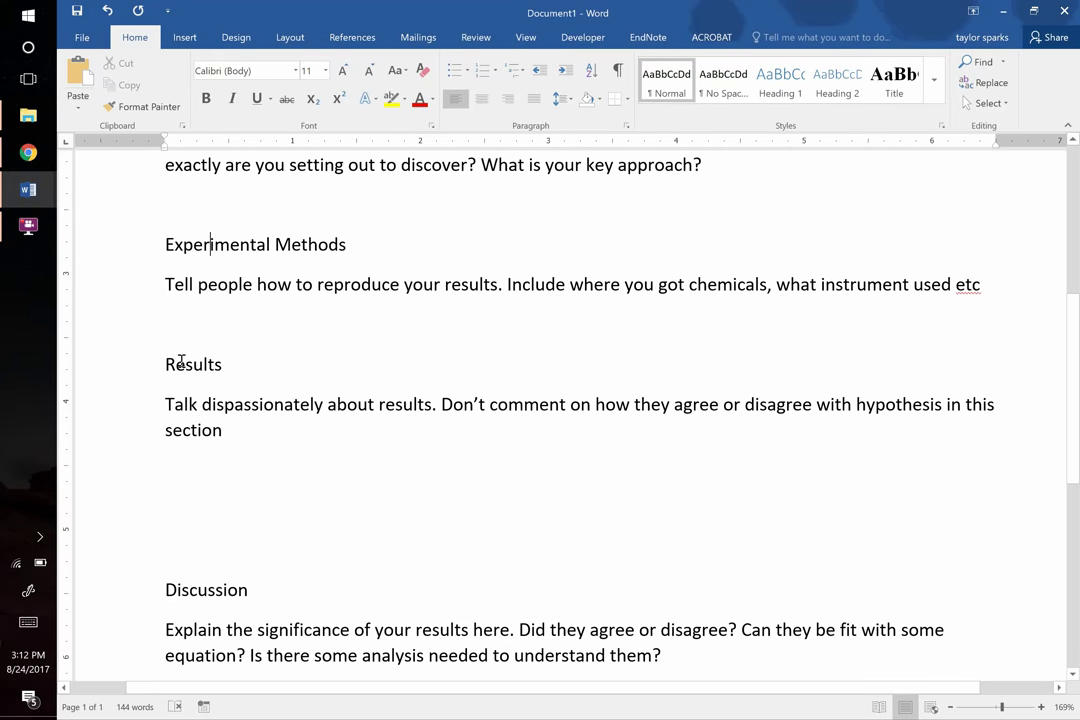
pyautogui.scroll(-3, 188, 584)
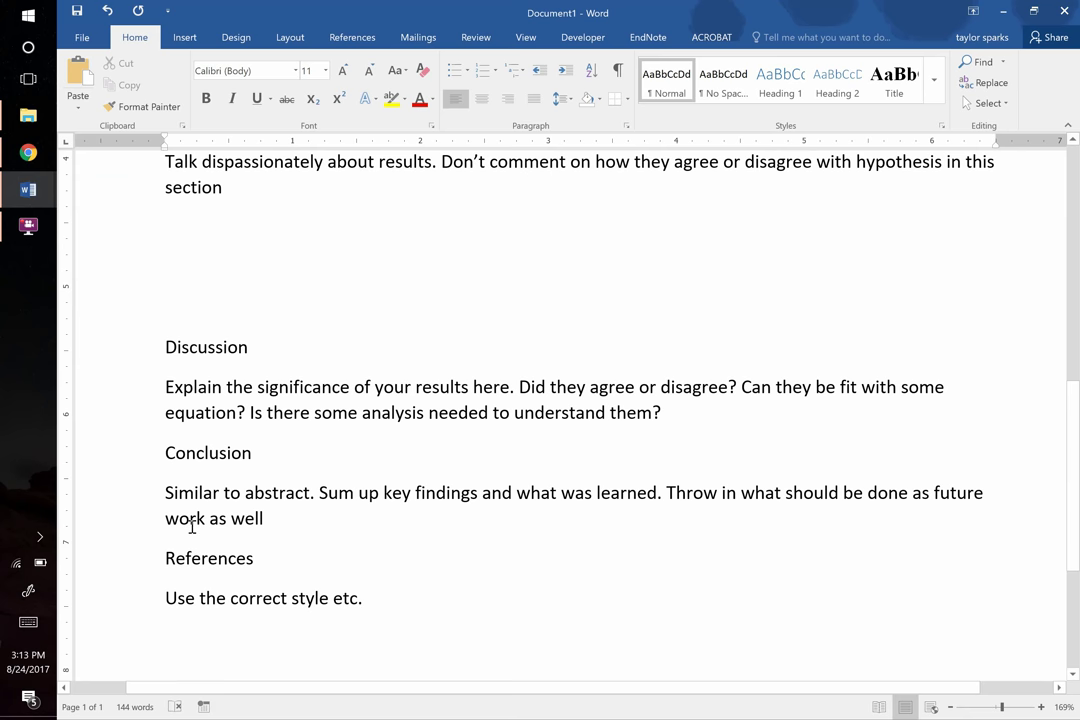
pyautogui.scroll(9, 192, 527)
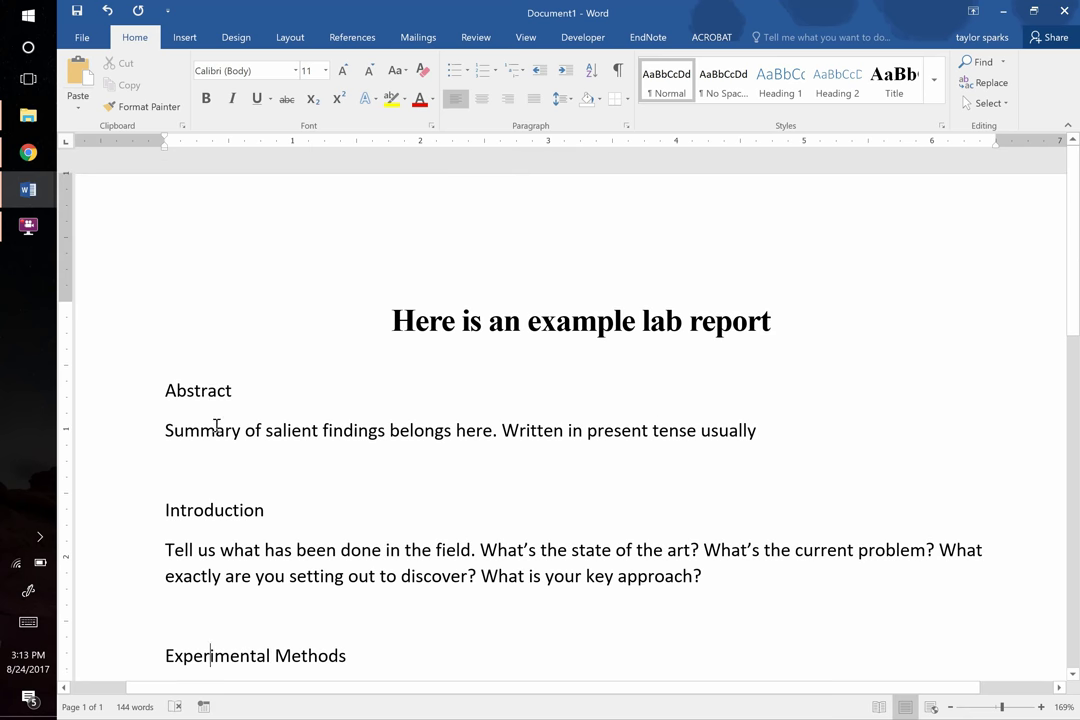
pyautogui.click(782, 84)
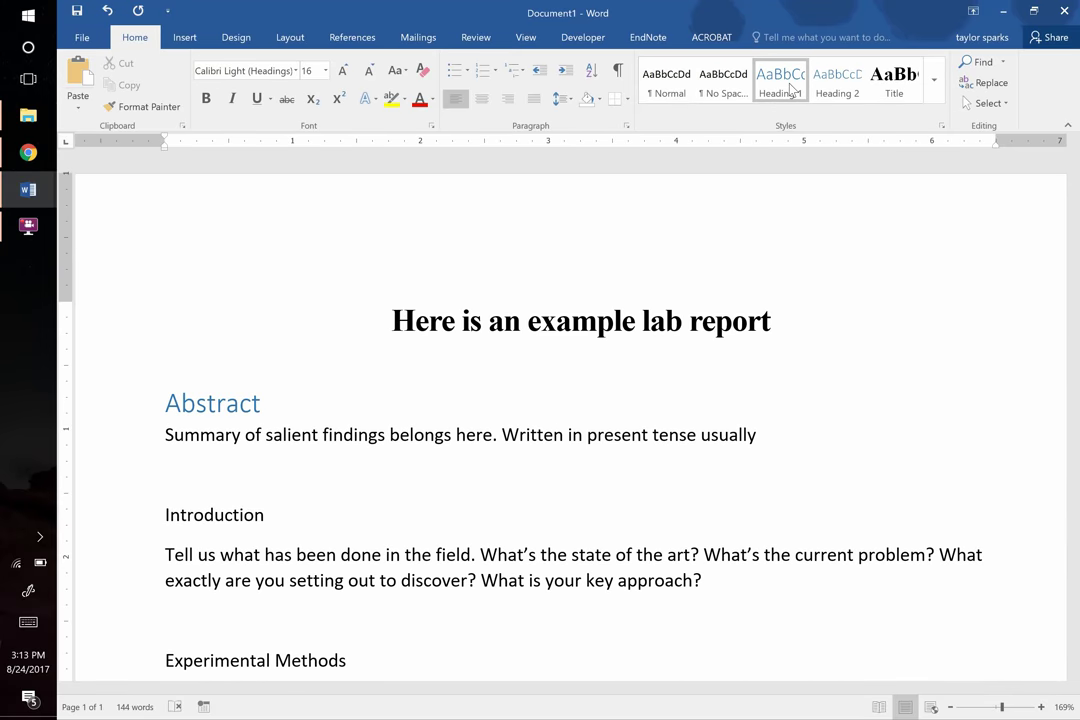
# Make Abstract bold, black, 14 pt Times New Roman and update Heading 1 to match it
pyautogui.tripleClick(203, 408)
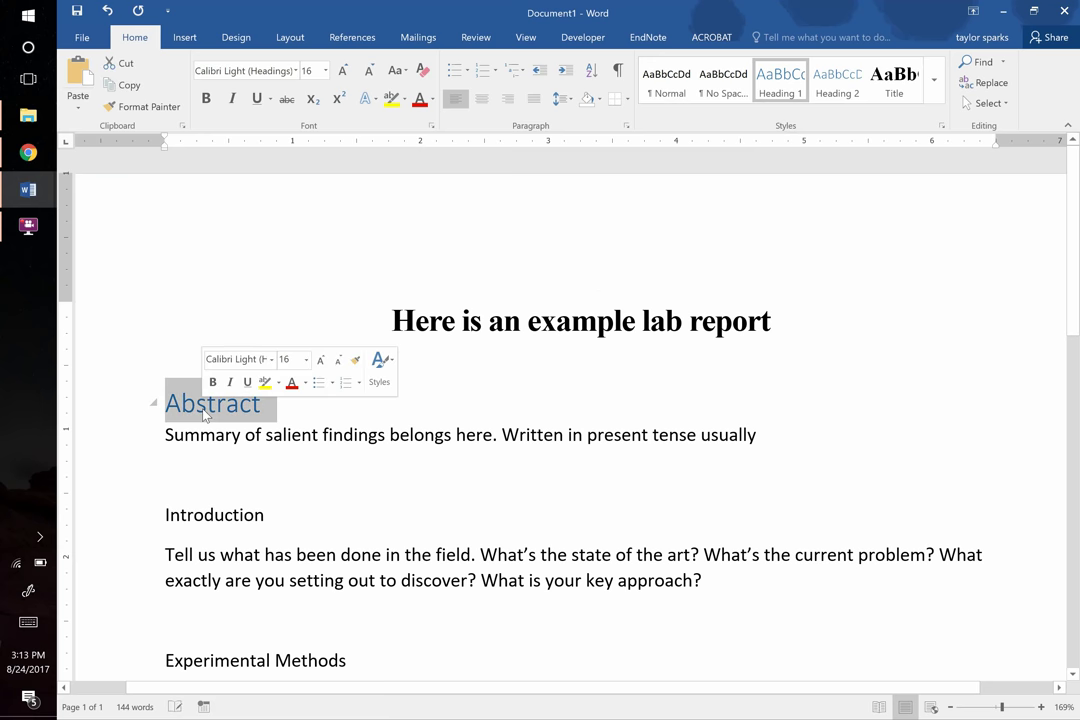
pyautogui.click(251, 72)
pyautogui.write('Times New Roman')
pyautogui.press('Tab')
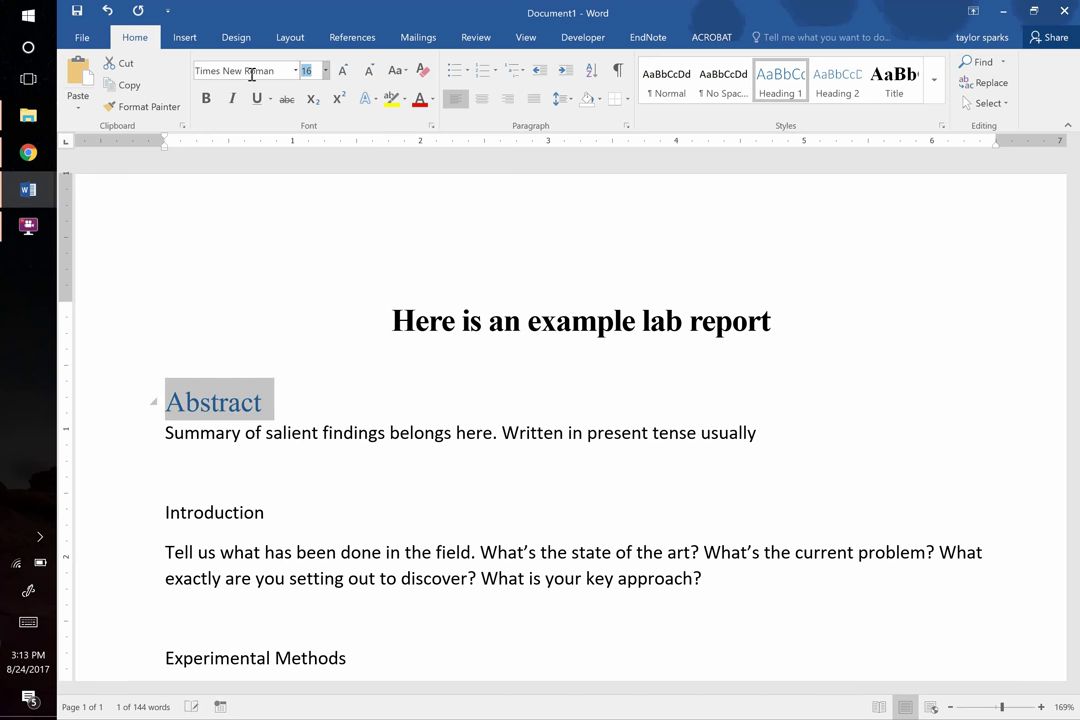
pyautogui.write('14')
pyautogui.press('Return')
pyautogui.hotkey('ctrl', 'b')
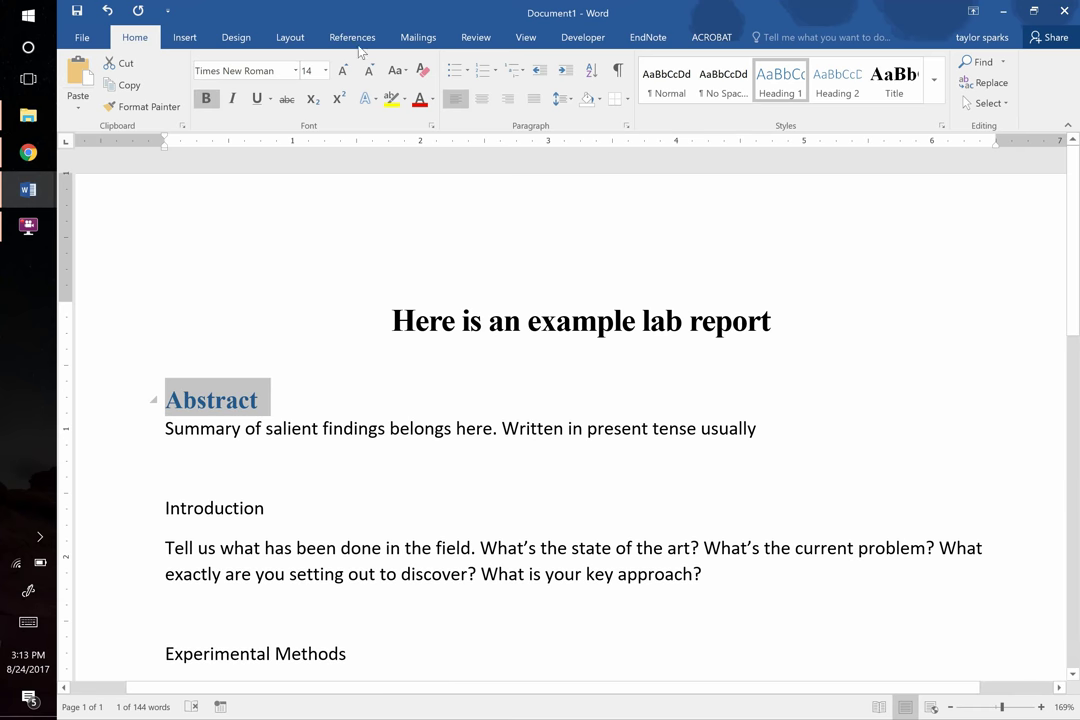
pyautogui.click(433, 100)
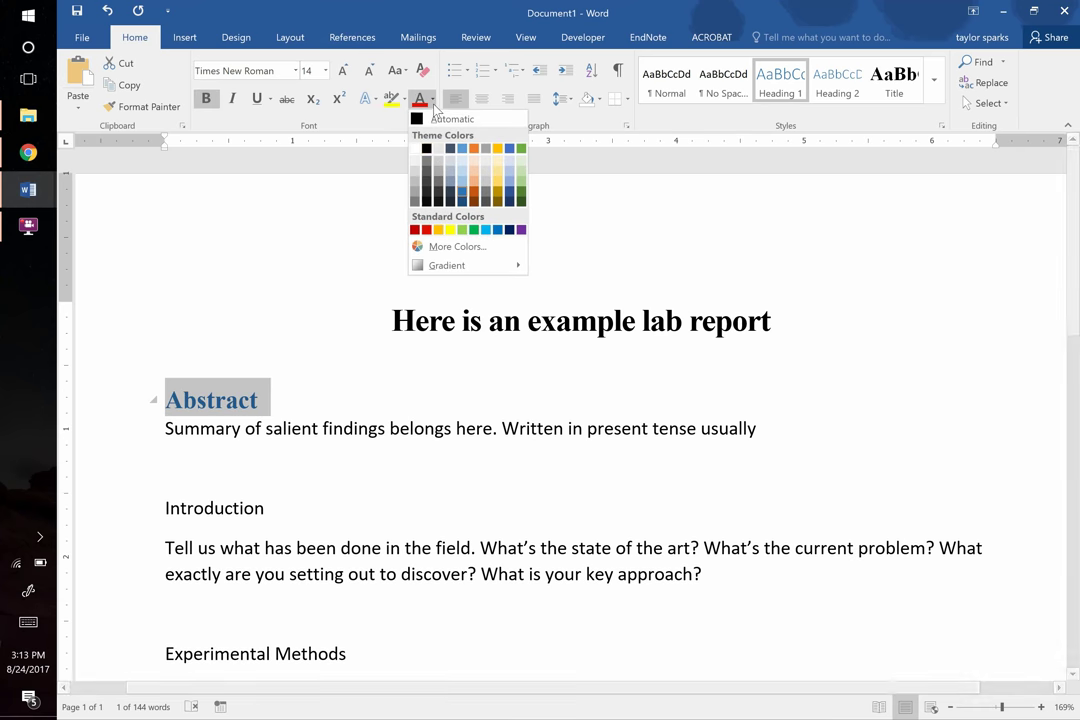
pyautogui.click(427, 149)
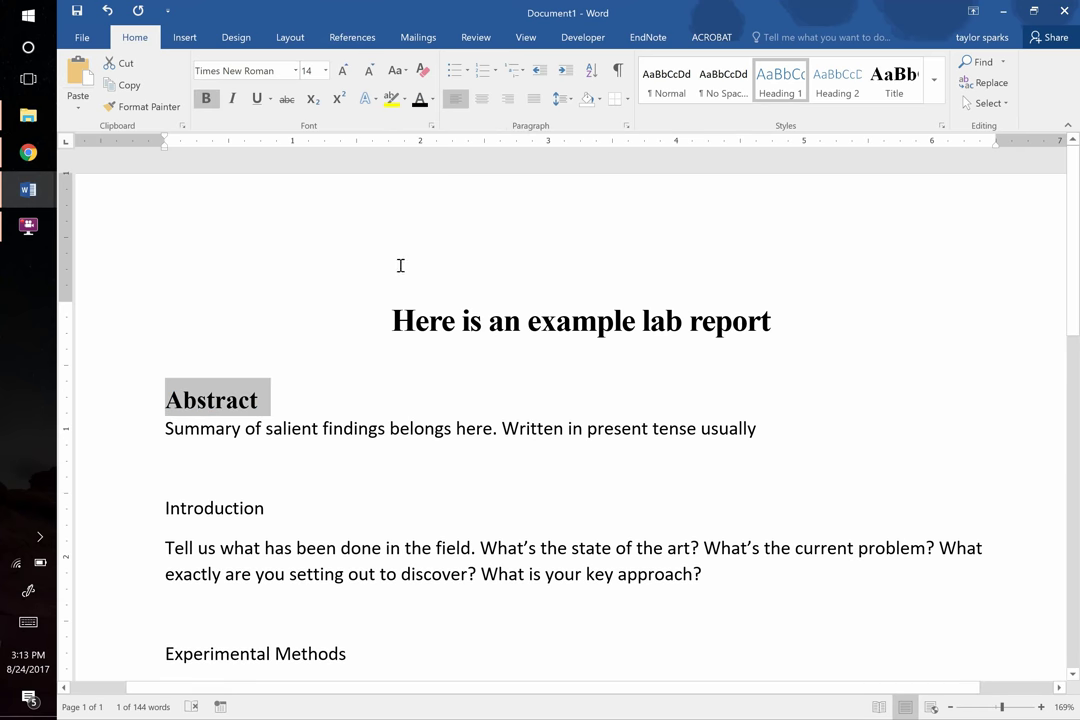
pyautogui.rightClick(782, 84)
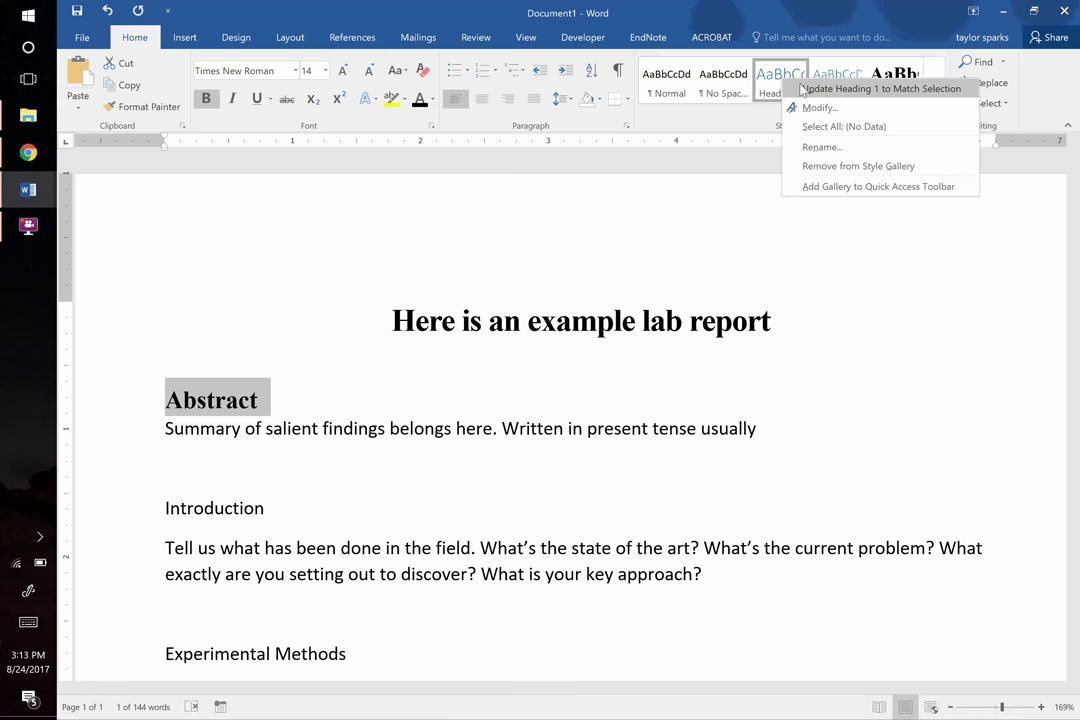
pyautogui.click(803, 89)
# Apply Heading 1 to Introduction, Experimental Methods and Results
pyautogui.click(215, 508)
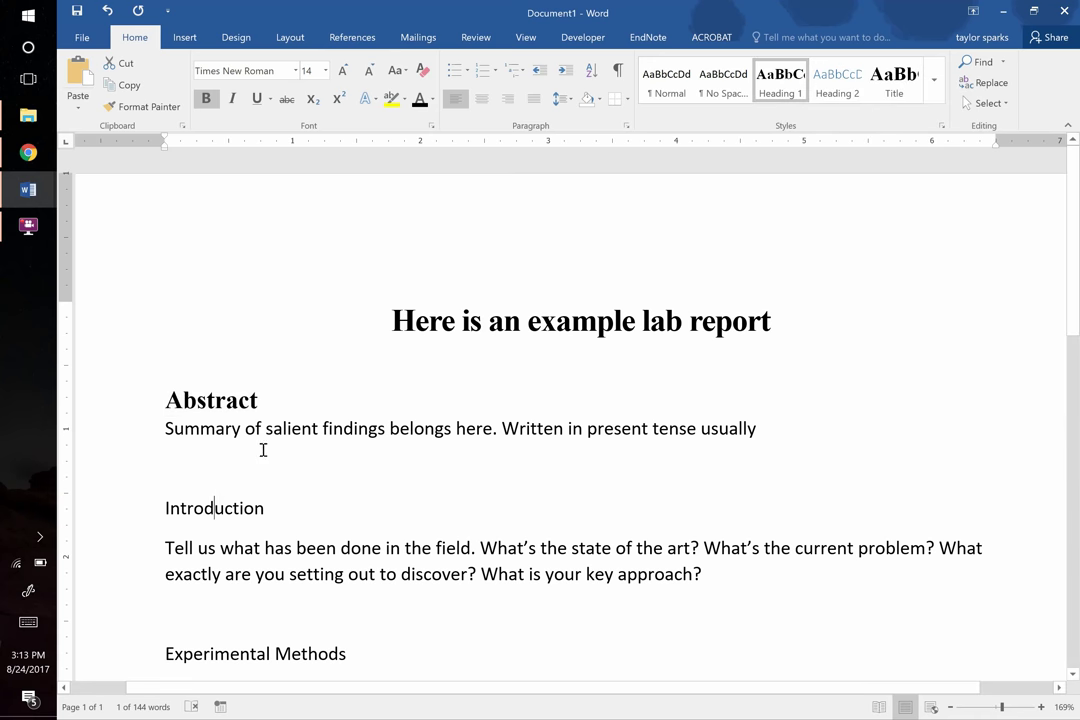
pyautogui.click(786, 74)
pyautogui.scroll(-3, 383, 376)
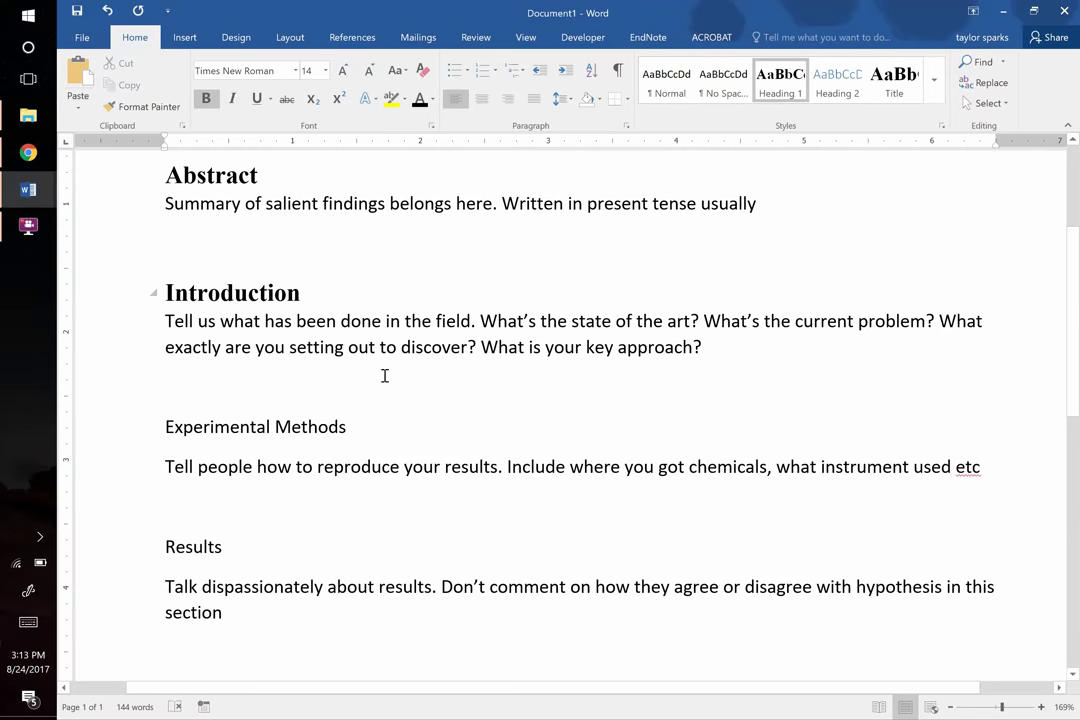
pyautogui.click(302, 427)
pyautogui.click(786, 91)
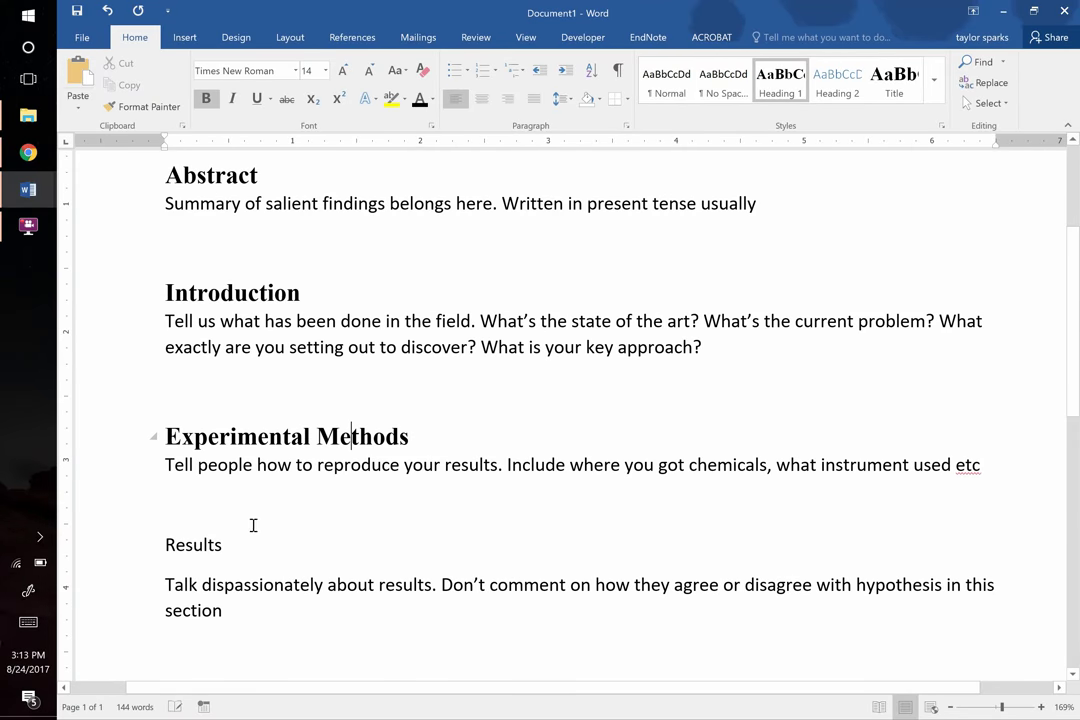
pyautogui.click(193, 545)
pyautogui.click(776, 84)
# Apply Heading 1 to Discussion, Conclusion and References, then scroll back to the top
pyautogui.scroll(-3, 362, 393)
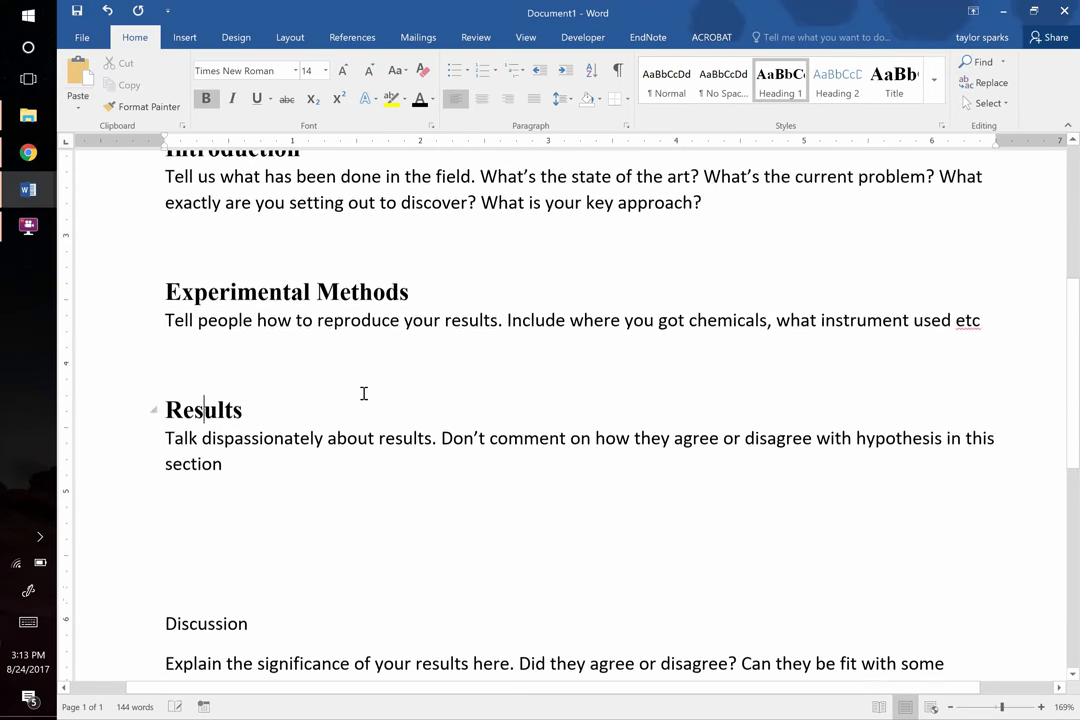
pyautogui.click(177, 515)
pyautogui.click(778, 84)
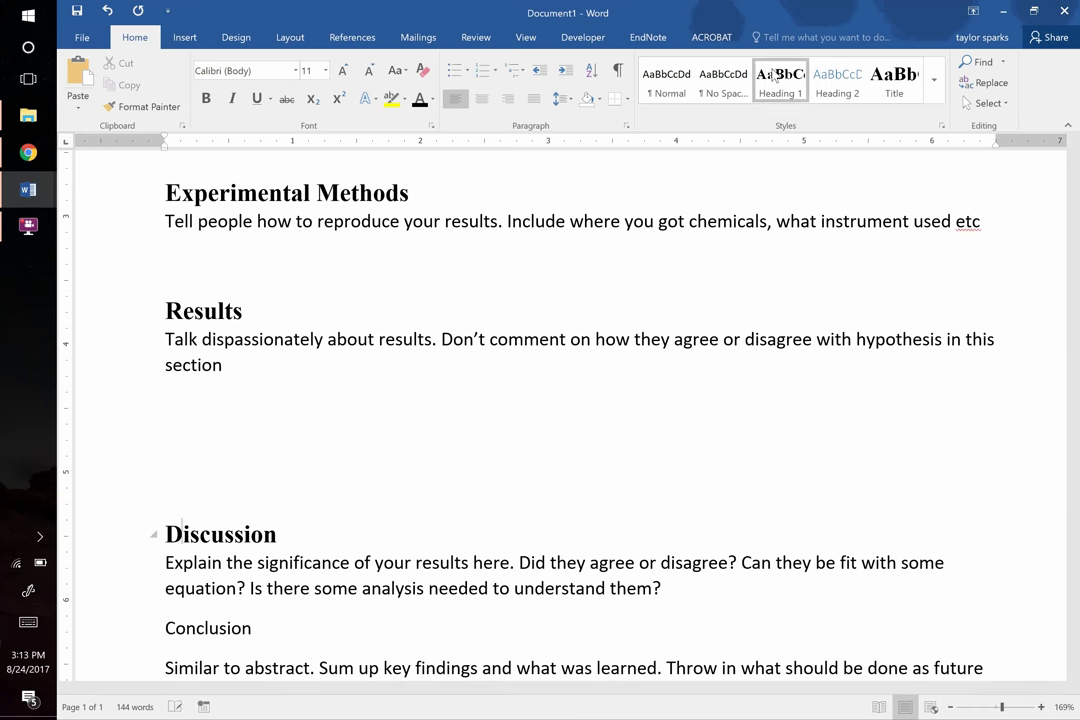
pyautogui.click(179, 637)
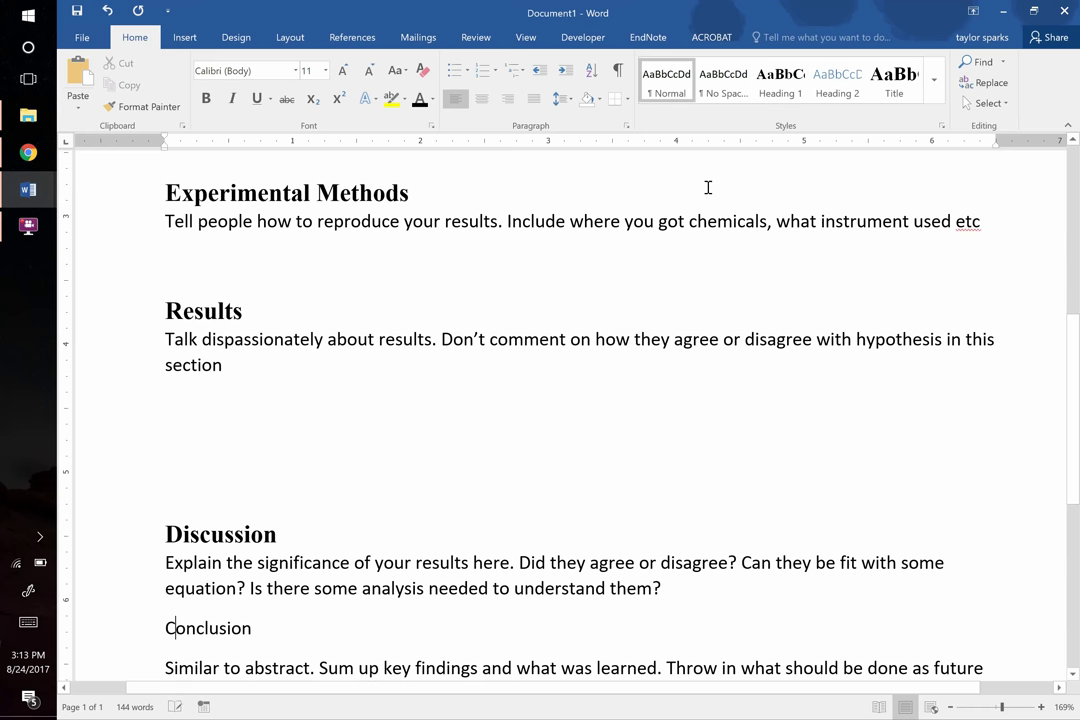
pyautogui.click(778, 84)
pyautogui.scroll(-2, 386, 419)
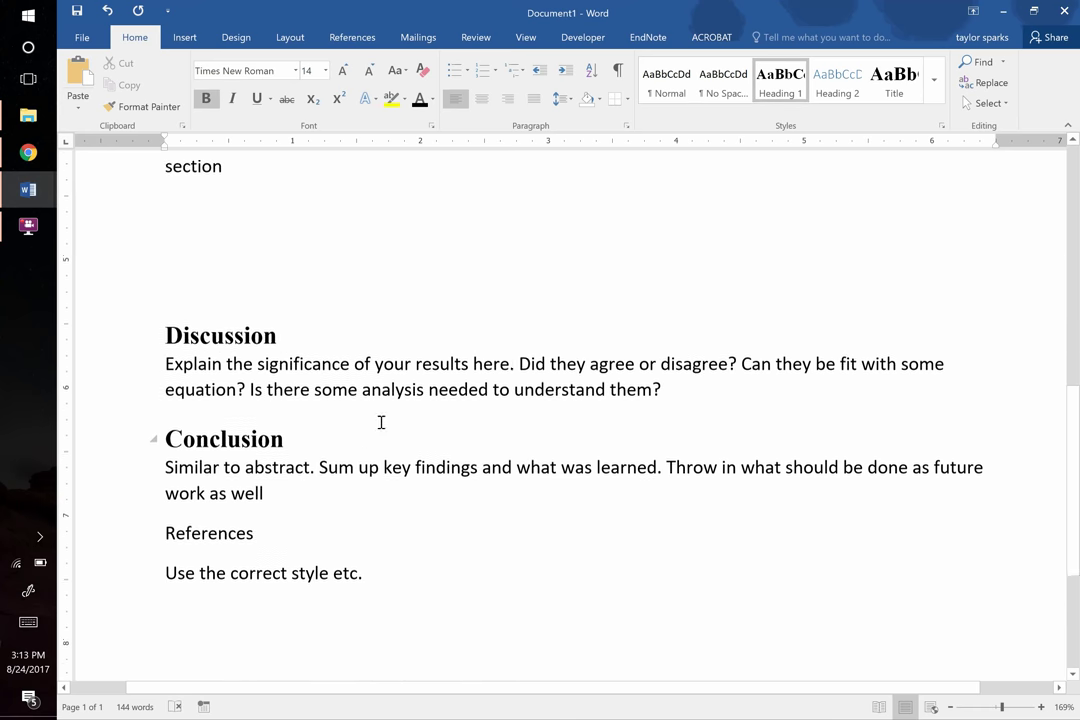
pyautogui.click(218, 517)
pyautogui.click(760, 88)
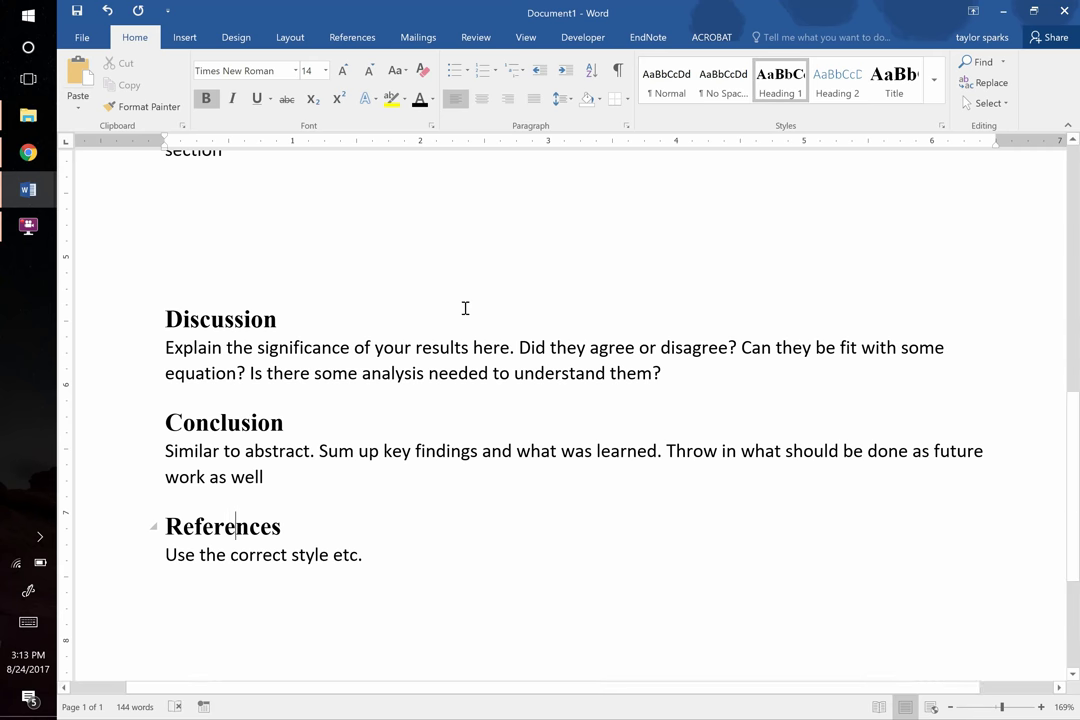
pyautogui.scroll(10, 465, 308)
pyautogui.scroll(1, 465, 308)
pyautogui.click(318, 402)
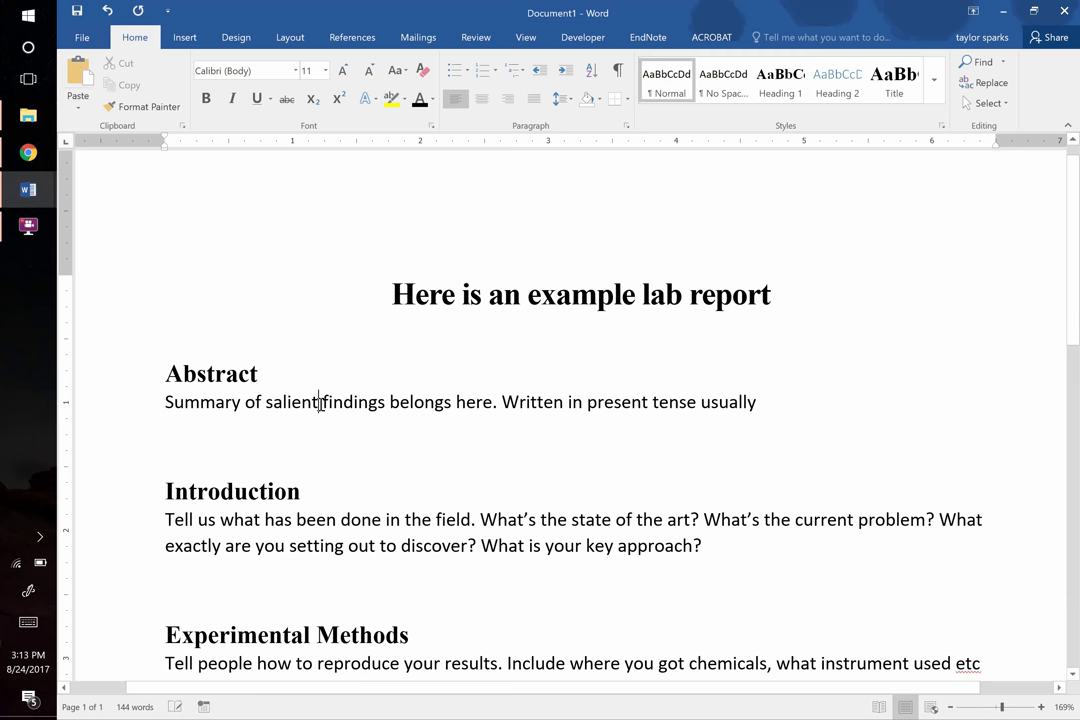
pyautogui.click(250, 73)
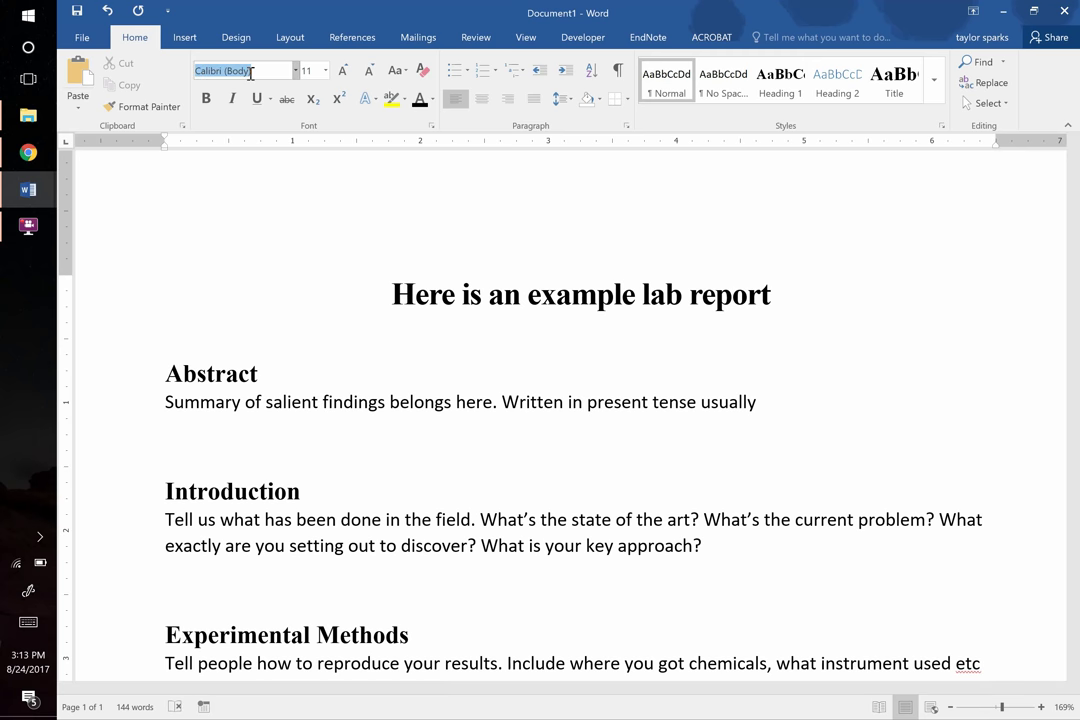
pyautogui.write('Times New Roman')
pyautogui.press('Return')
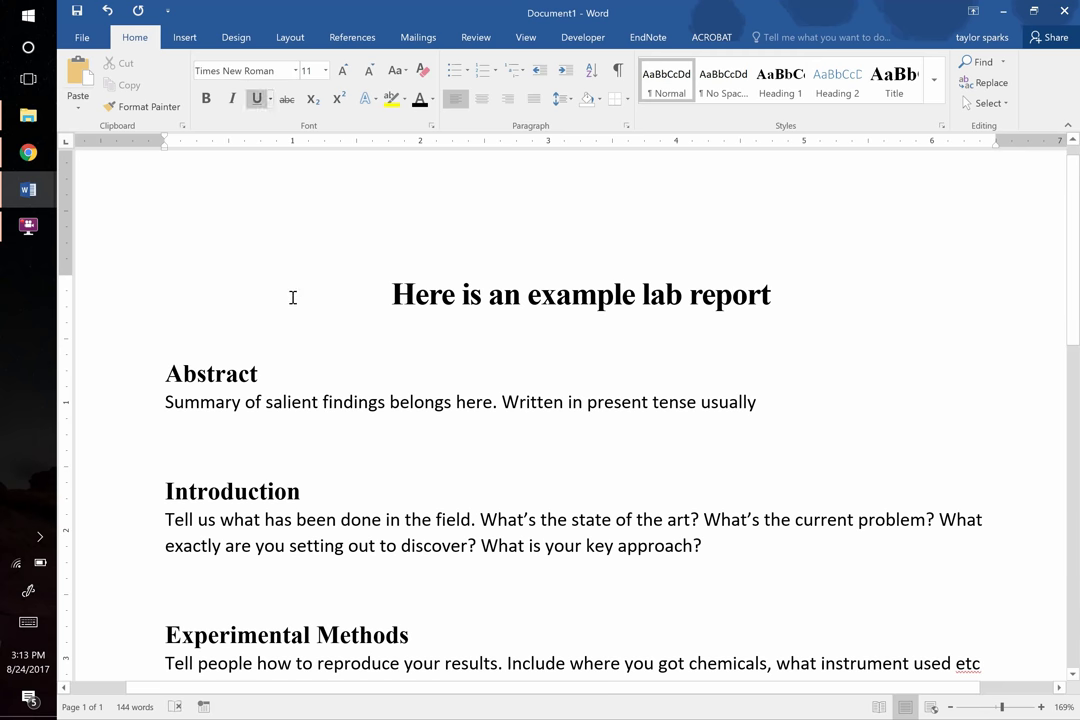
pyautogui.tripleClick(292, 410)
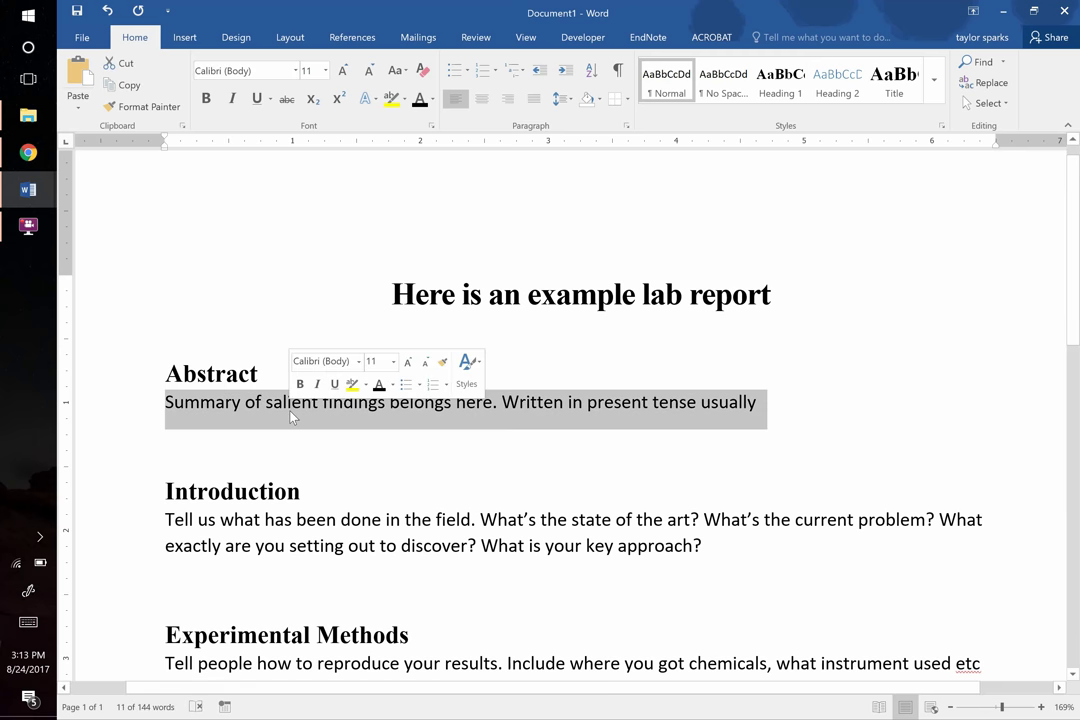
pyautogui.click(252, 69)
pyautogui.write('Times New Roman')
pyautogui.press('Tab')
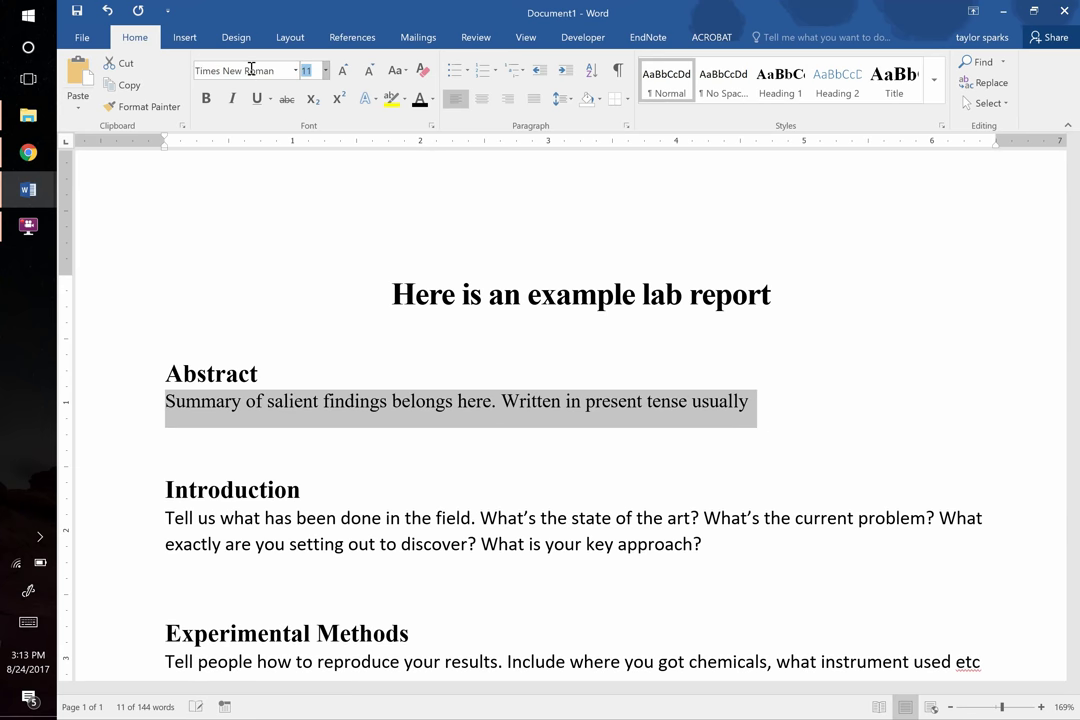
pyautogui.rightClick(668, 83)
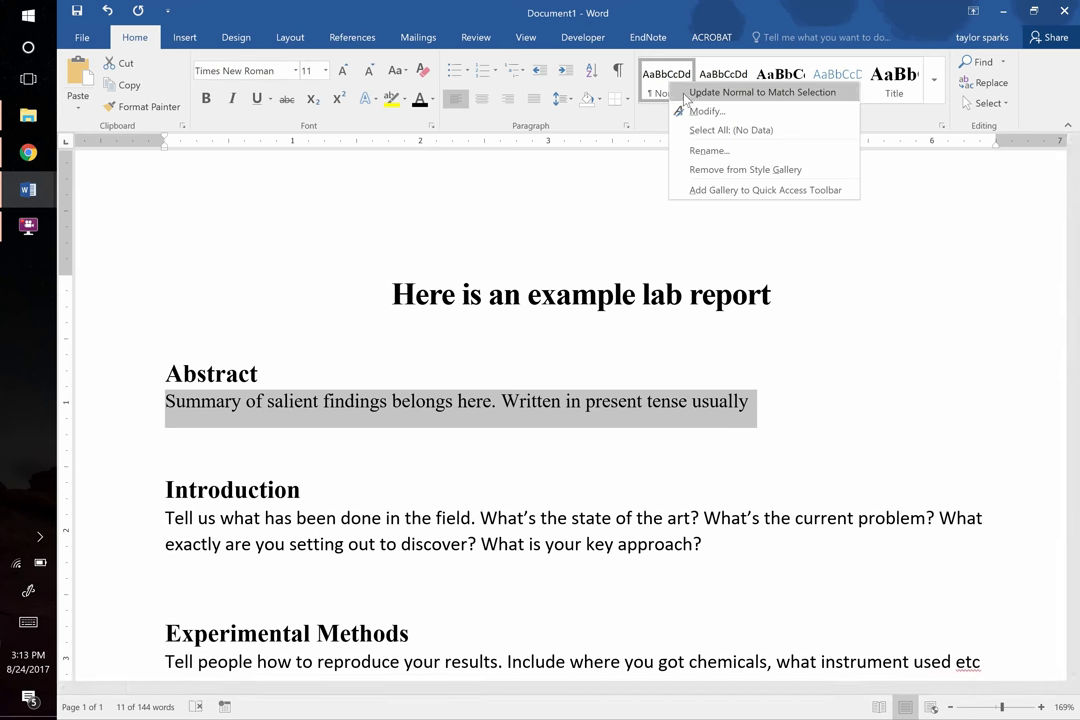
pyautogui.click(686, 92)
pyautogui.click(523, 513)
pyautogui.scroll(-5, 522, 517)
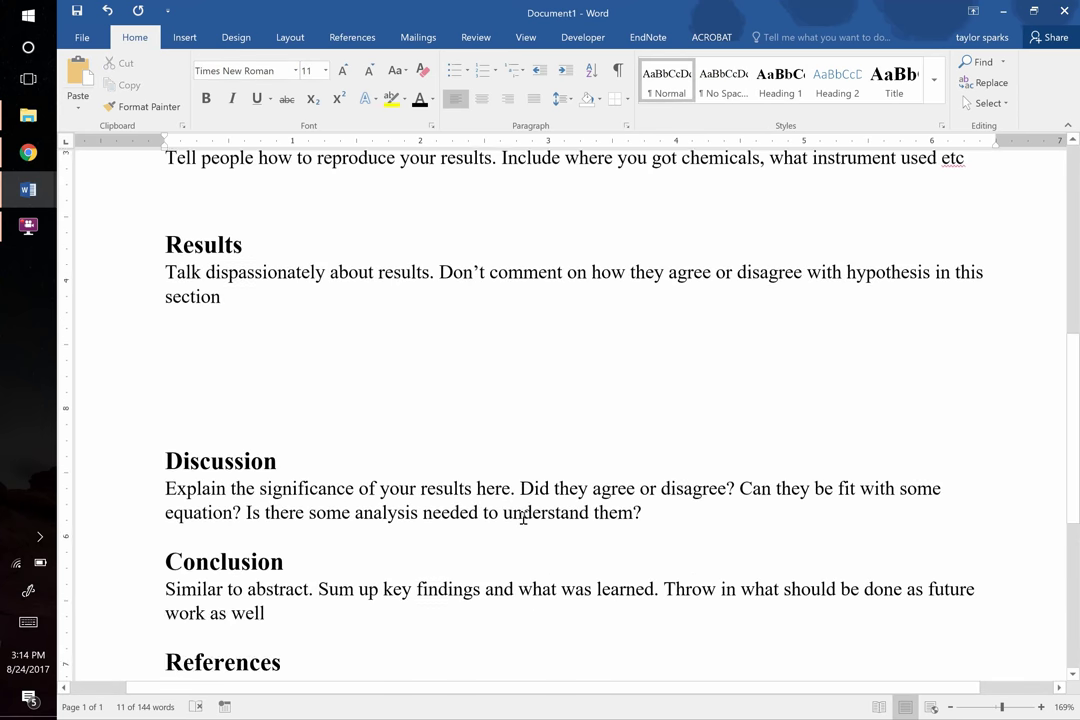
pyautogui.scroll(-5, 523, 517)
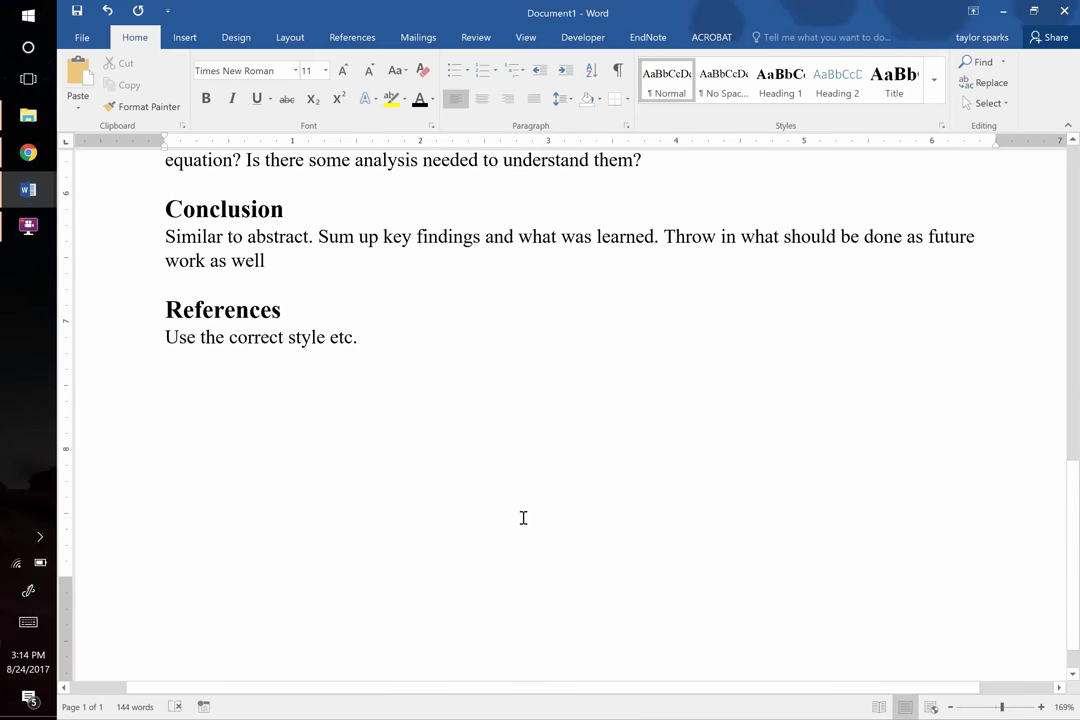
pyautogui.scroll(10, 523, 517)
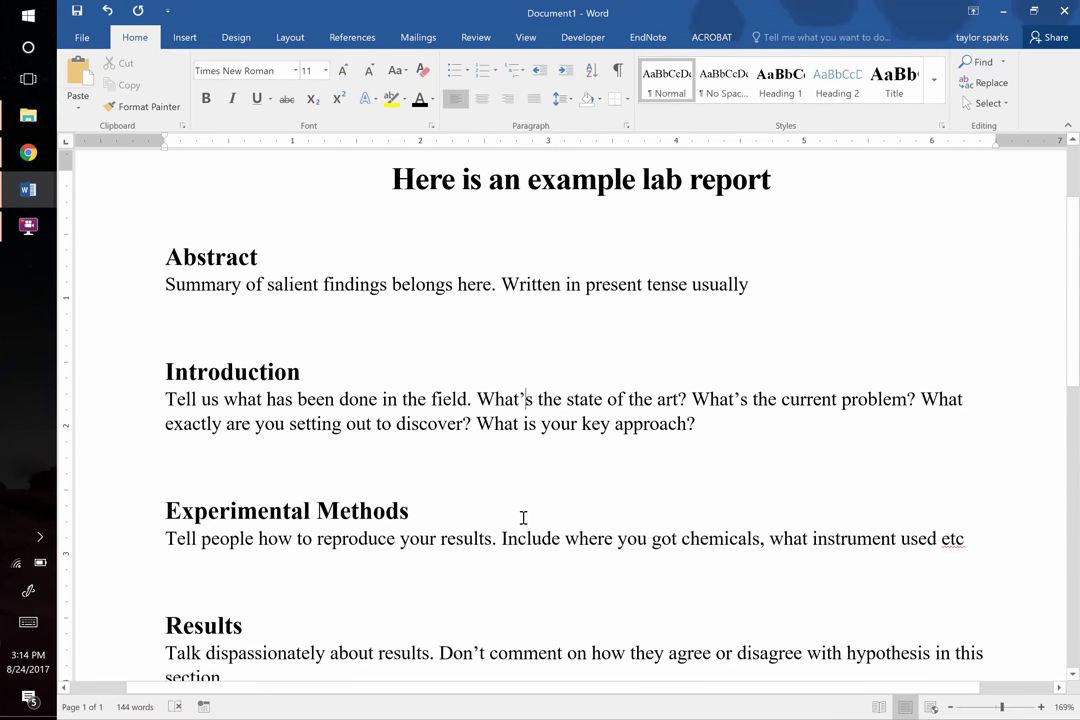
pyautogui.scroll(1, 523, 517)
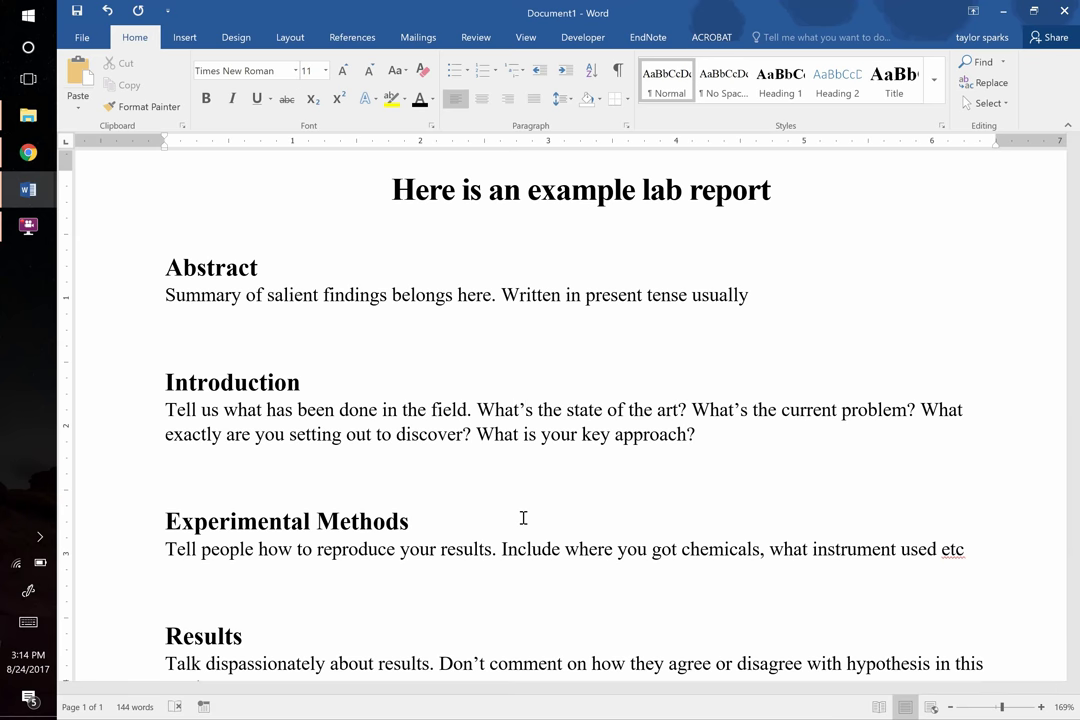
pyautogui.scroll(-4, 523, 517)
pyautogui.scroll(4, 395, 451)
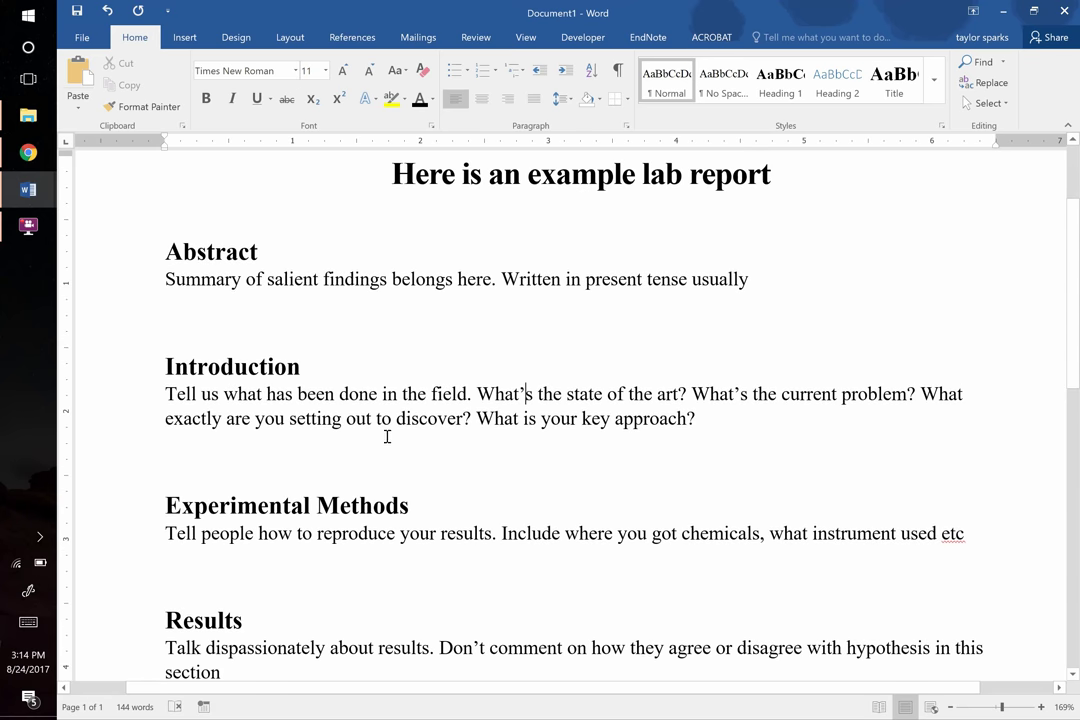
# Highlight sample phrases in Abstract, Introduction and Methods, place the caret after Results, then Alt+Tab
pyautogui.moveTo(225, 280); pyautogui.dragTo(329, 281)
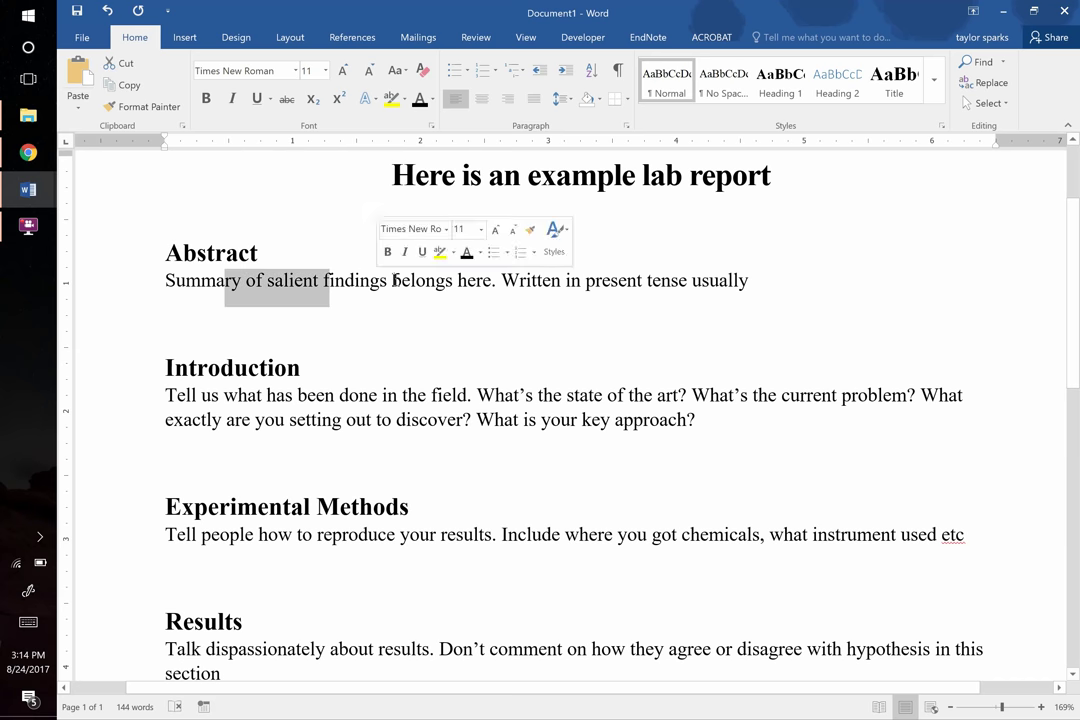
pyautogui.moveTo(263, 395); pyautogui.dragTo(381, 421)
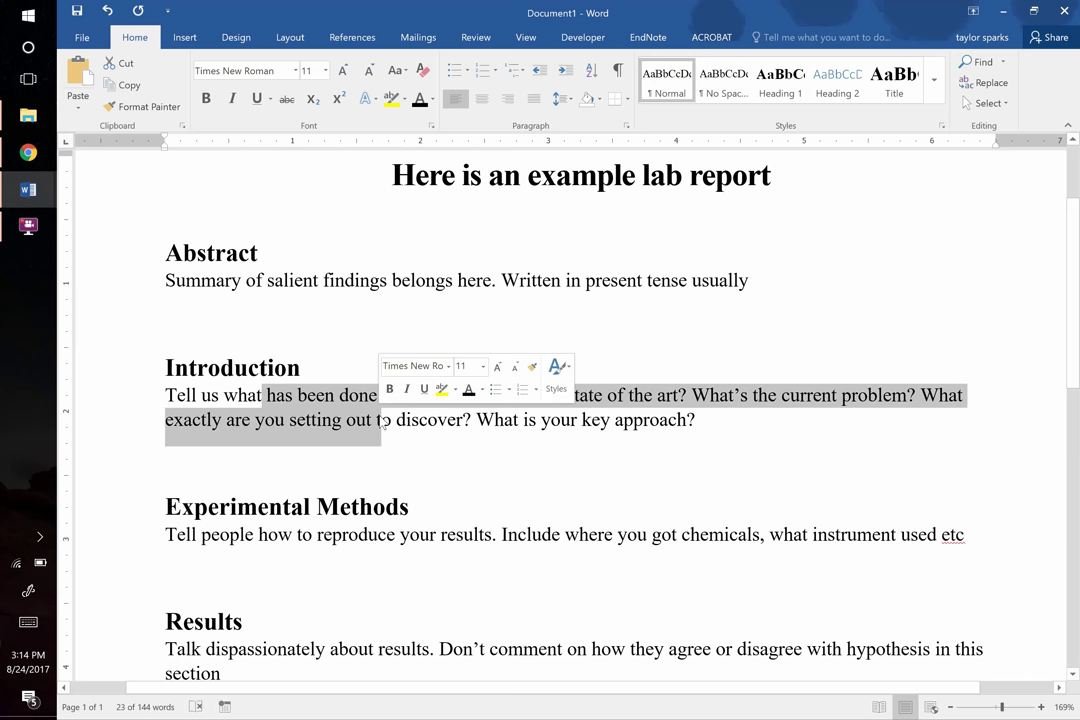
pyautogui.moveTo(258, 535); pyautogui.dragTo(429, 536)
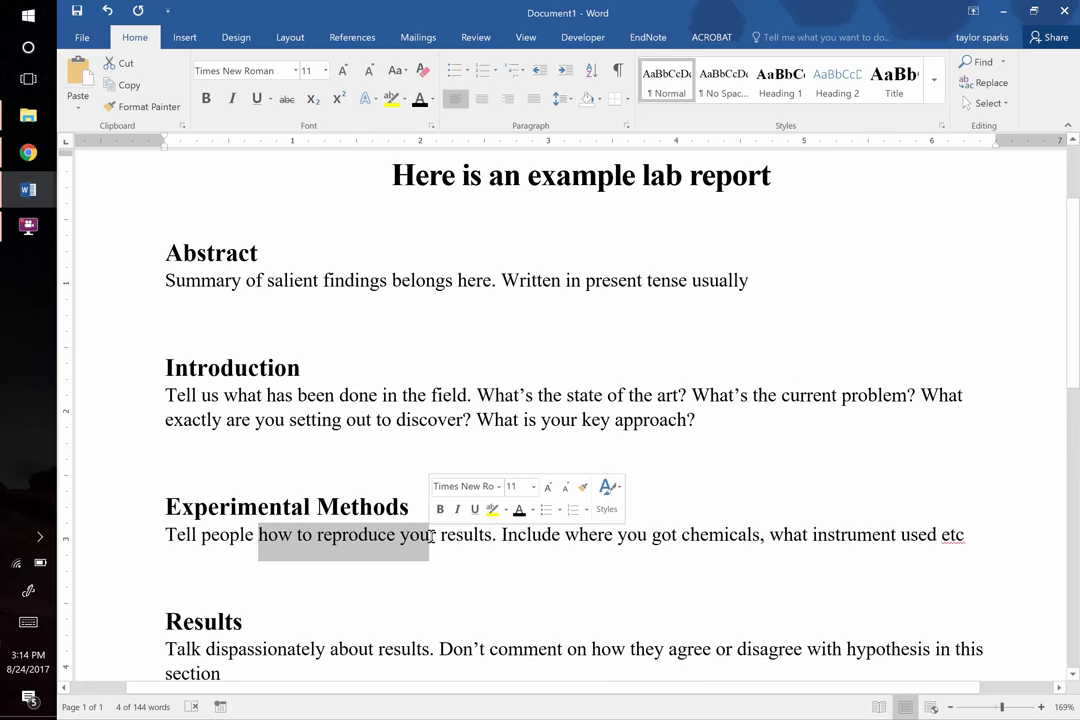
pyautogui.scroll(-3, 429, 535)
pyautogui.click(229, 494)
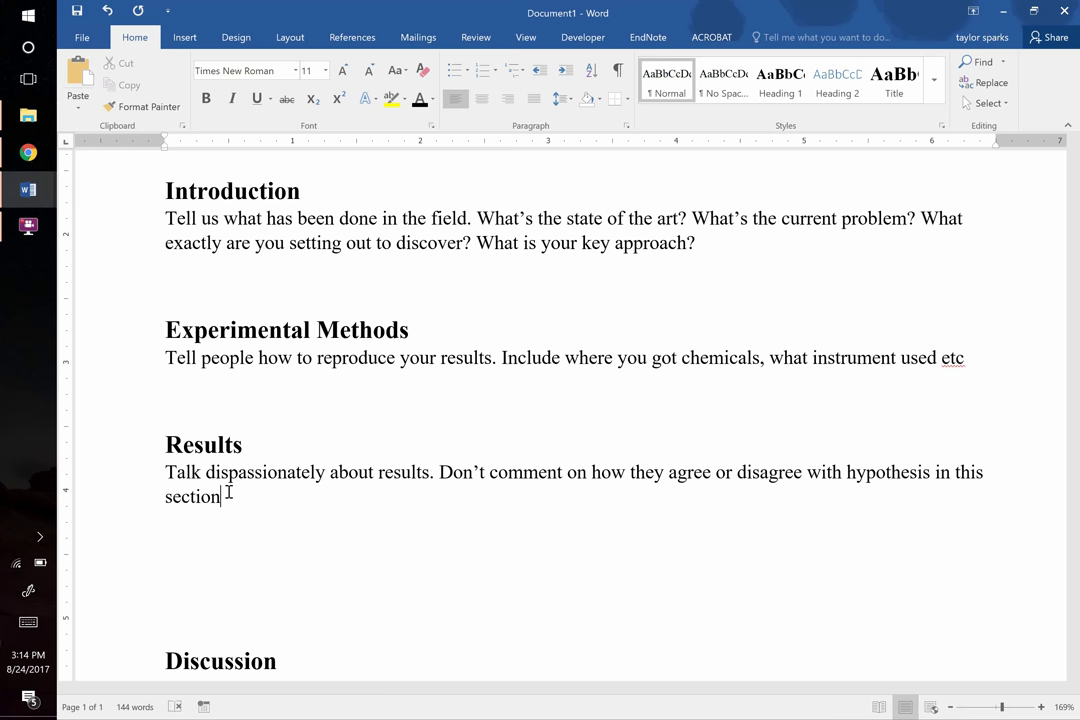
pyautogui.hotkey('alt', 'Tab')
pyautogui.hotkey('alt', 'Tab')
pyautogui.hotkey('alt', 'Tab')
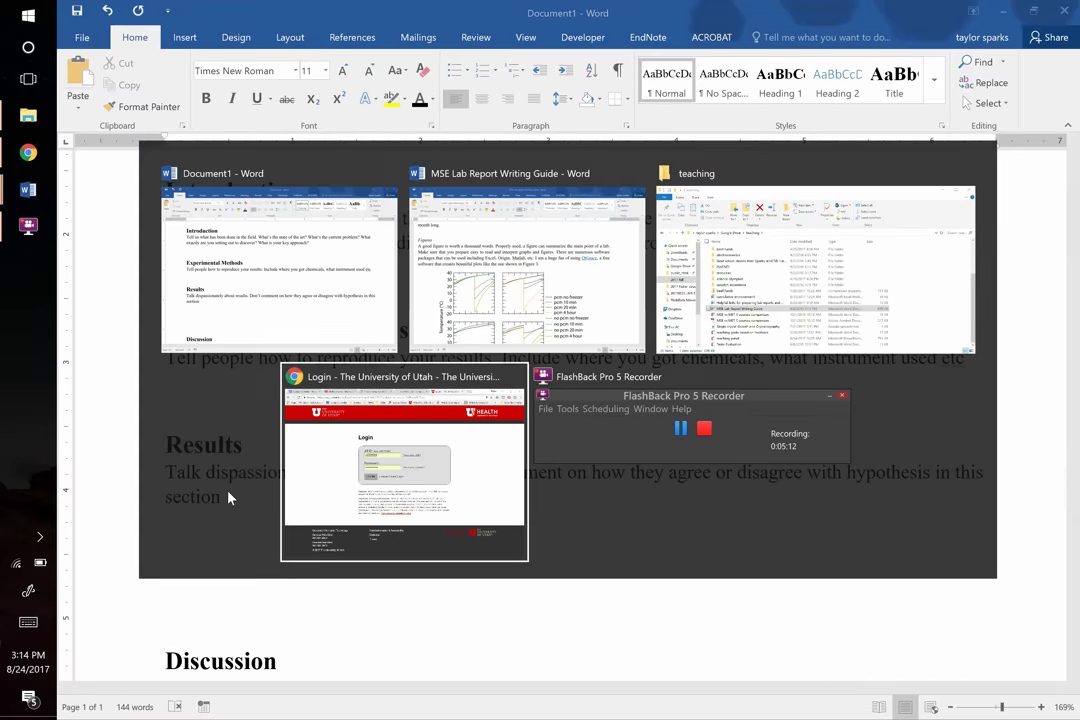
# Copy the three-panel typhoon simulation map from the 'scientific data' image results and return to Word
pyautogui.click(422, 377)
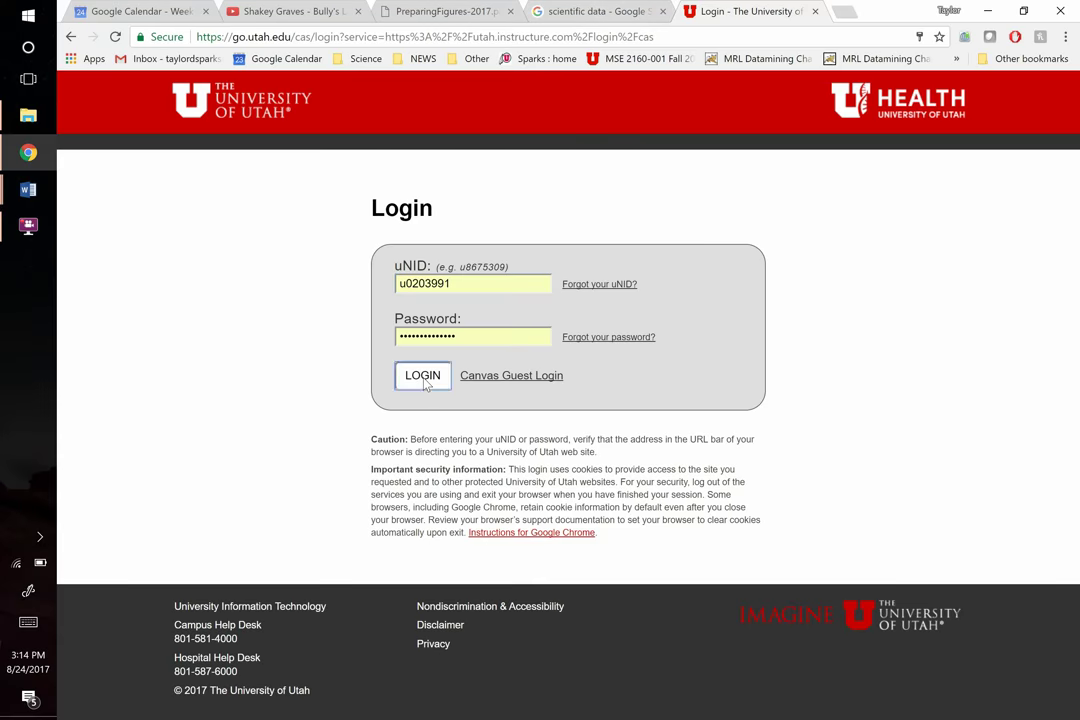
pyautogui.click(590, 11)
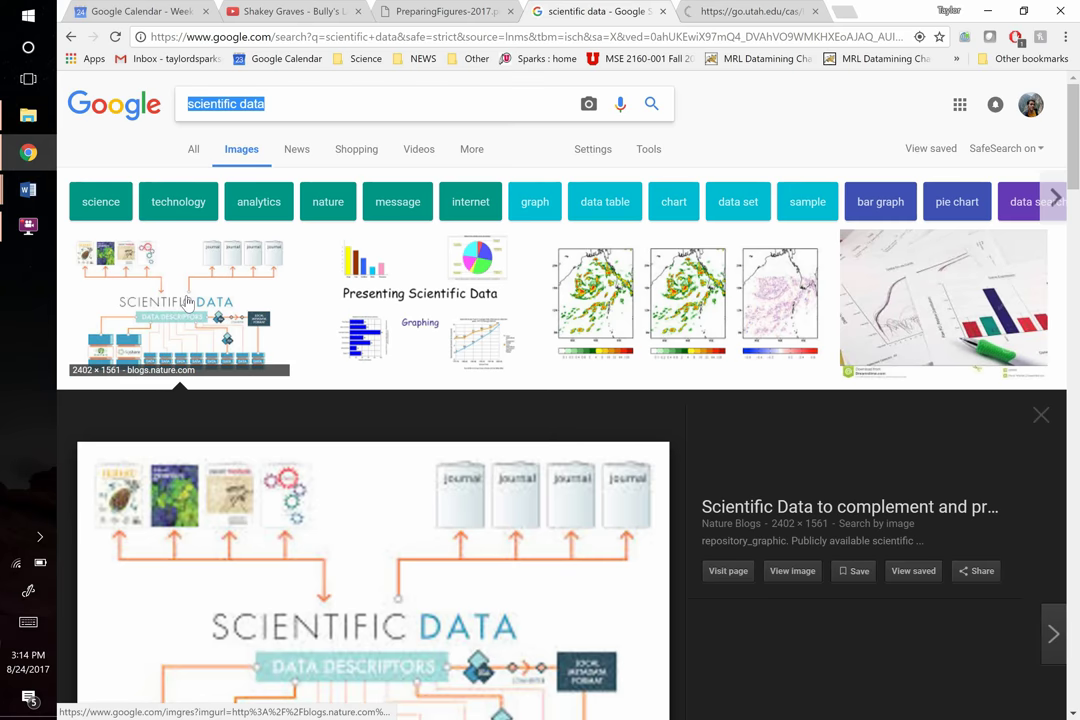
pyautogui.click(632, 311)
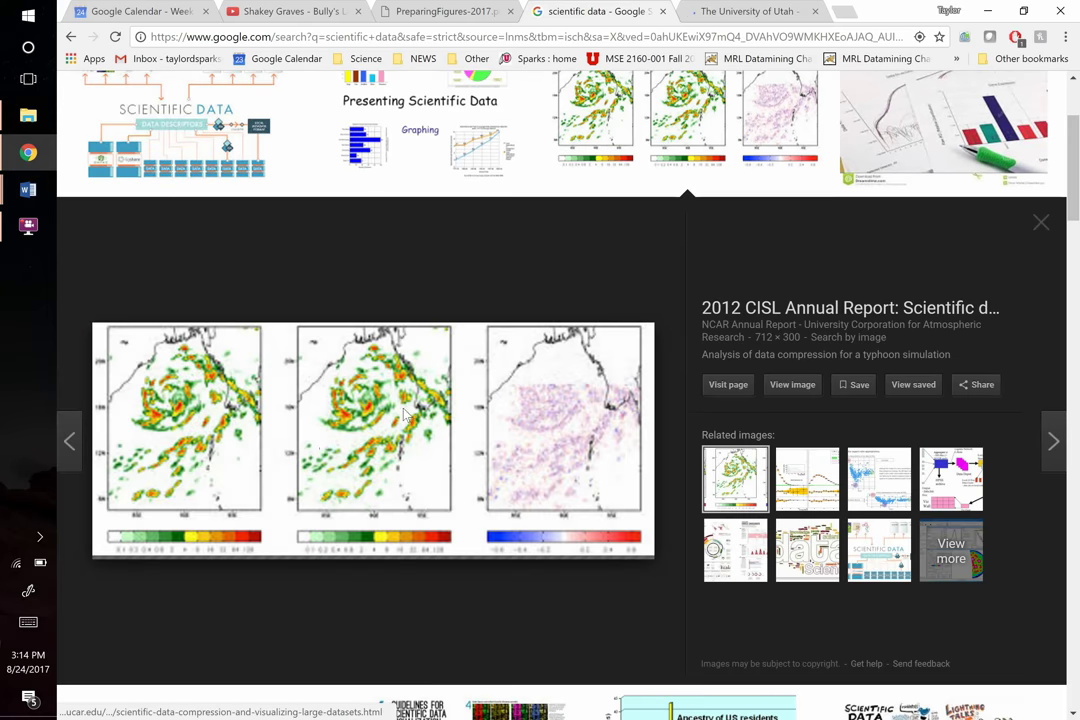
pyautogui.rightClick(256, 450)
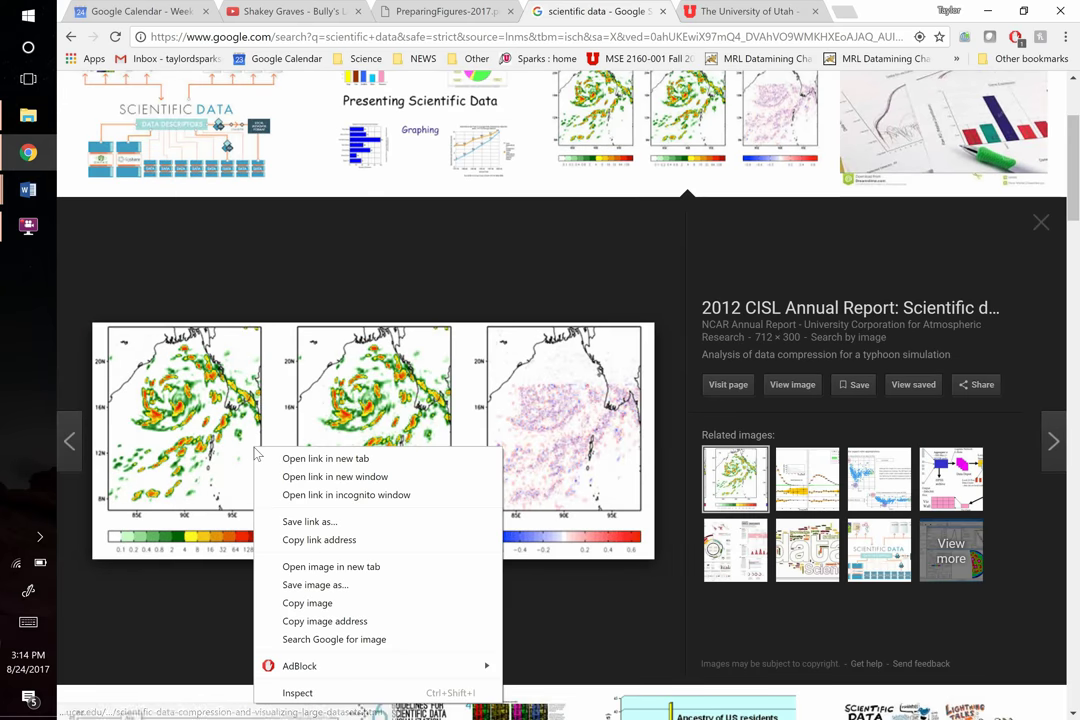
pyautogui.click(330, 603)
pyautogui.hotkey('alt', 'Tab')
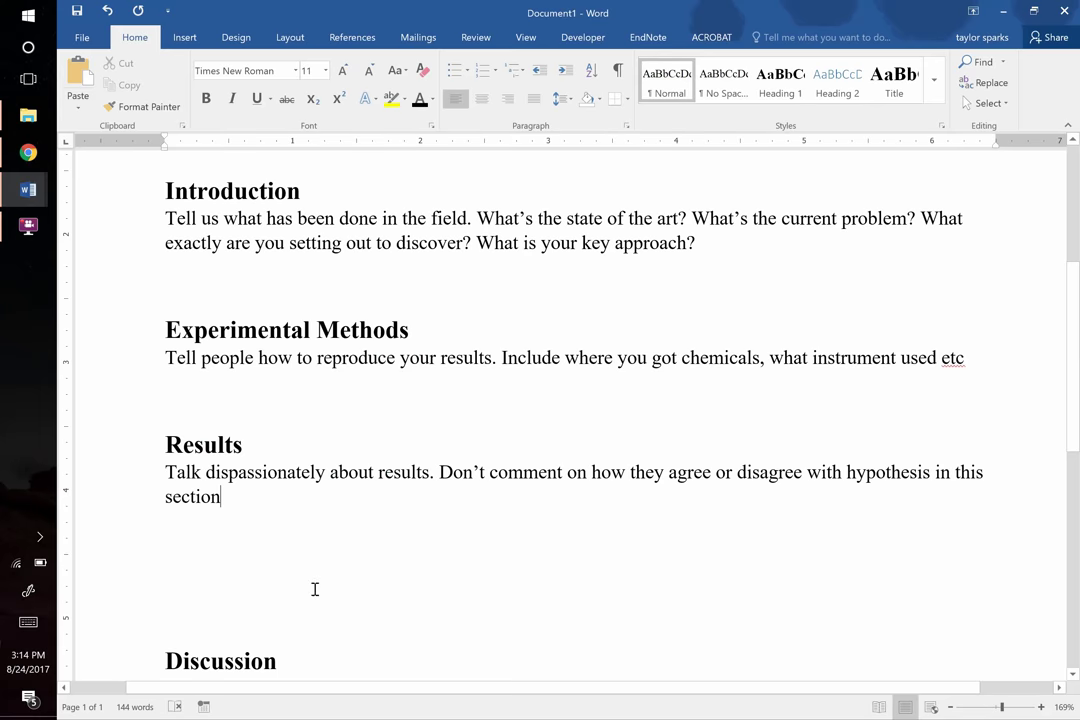
# Paste the weather-map image below Results and caption it 'Figure 1. looks like climate stuff.'
pyautogui.click(235, 545)
pyautogui.hotkey('ctrl', 'v')
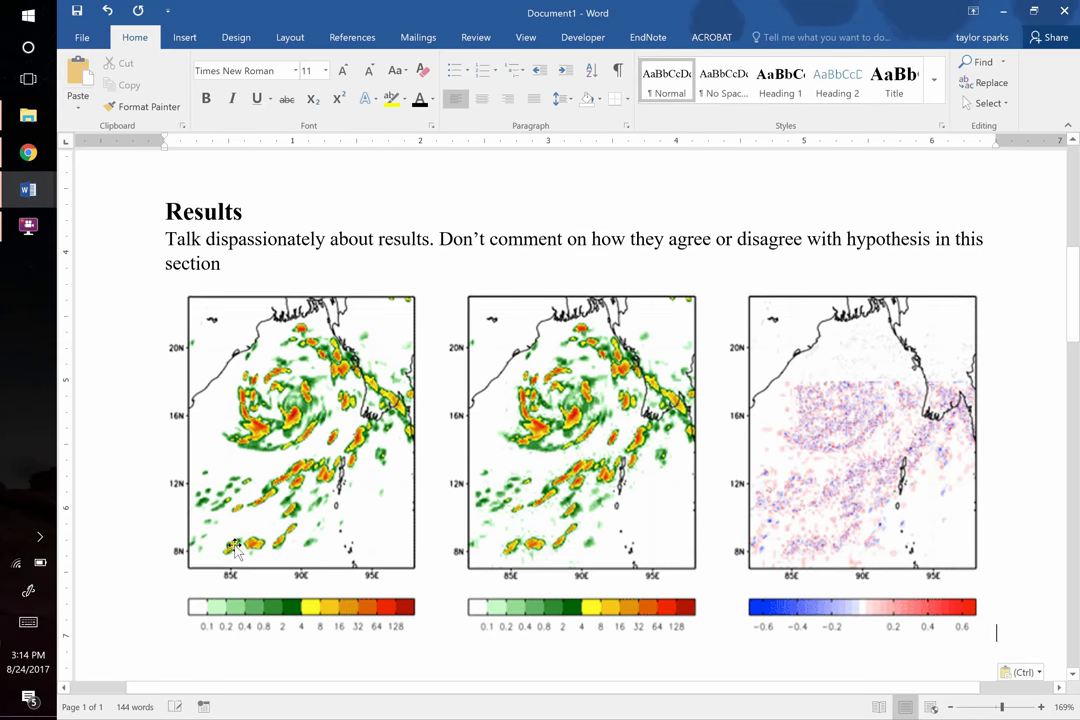
pyautogui.press('Return')
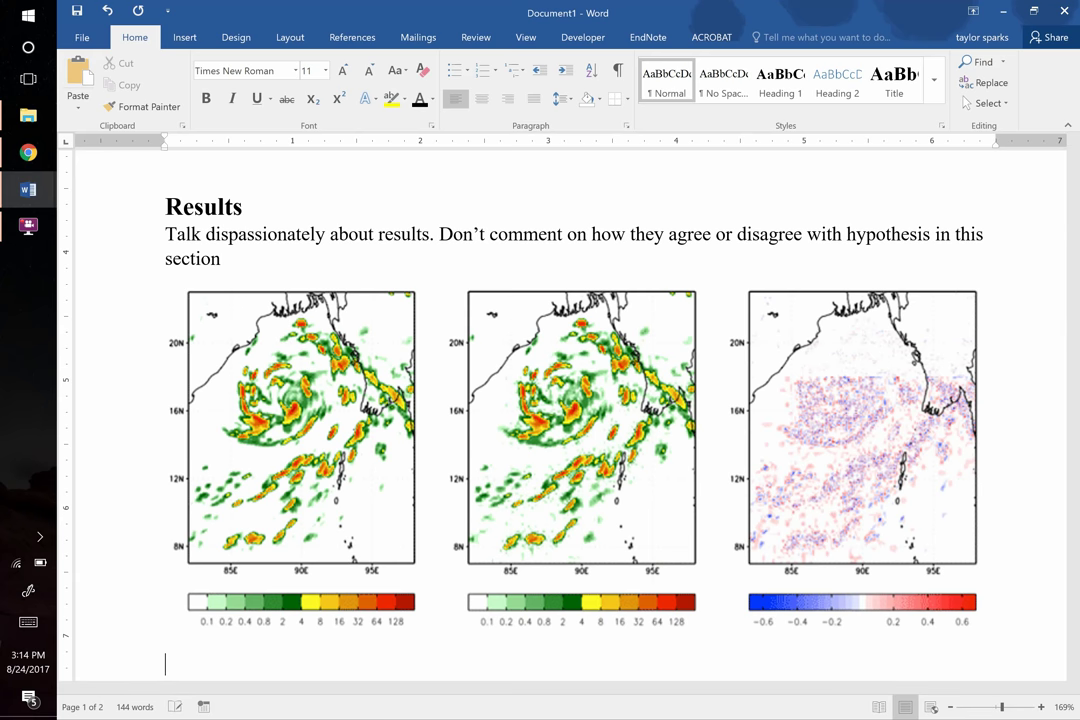
pyautogui.write('Figure 1. l')
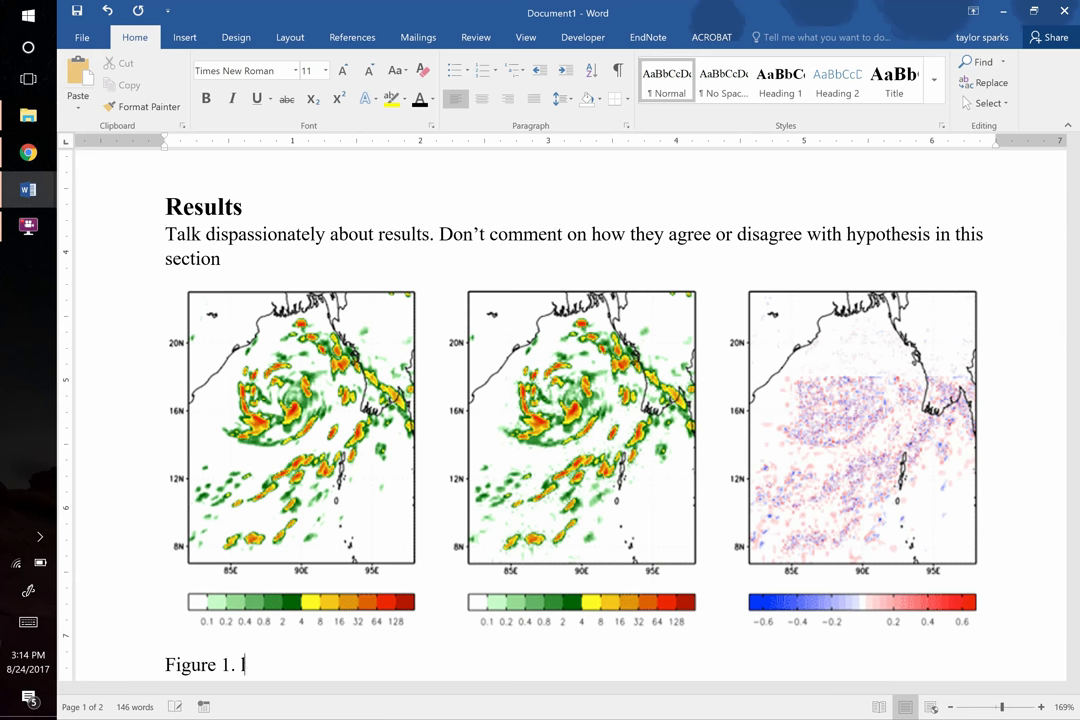
pyautogui.write('ooks like climate stuff.')
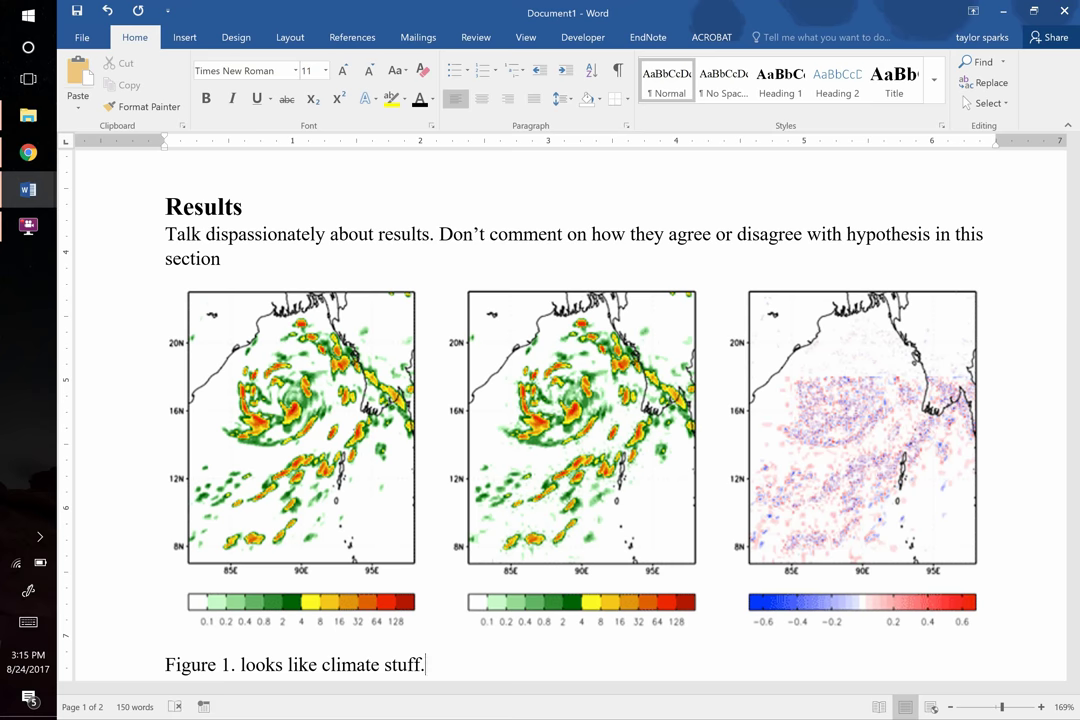
pyautogui.press('Return')
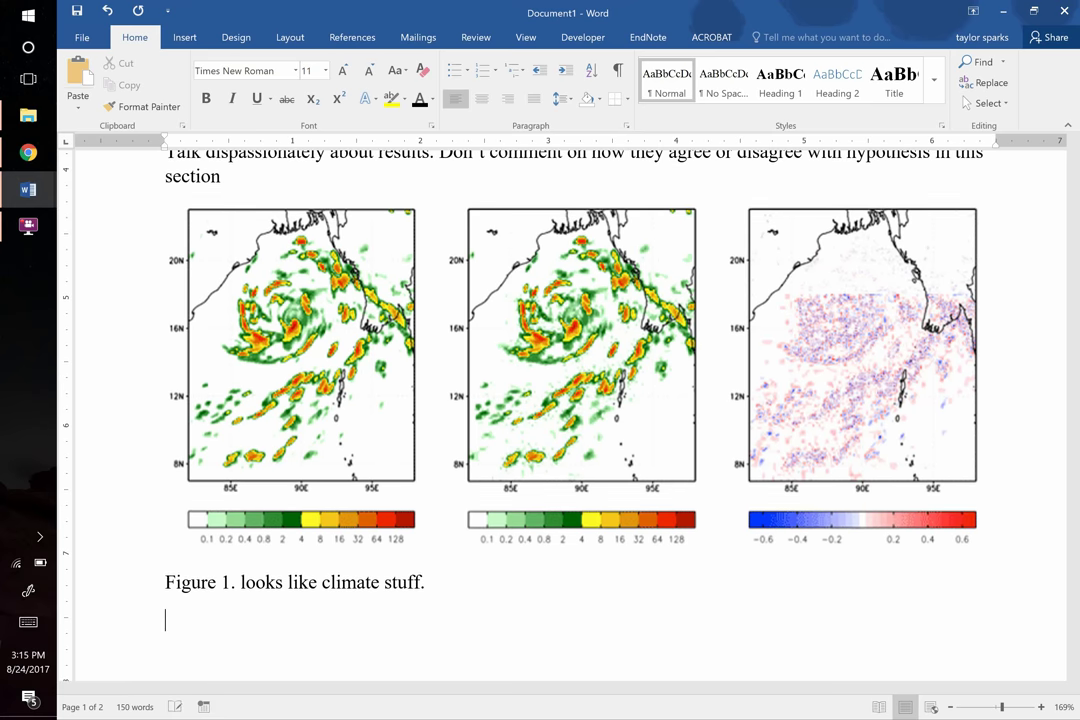
# Copy the binary-tunnel image from Chrome's image results and return to Word
pyautogui.hotkey('alt', 'Tab')
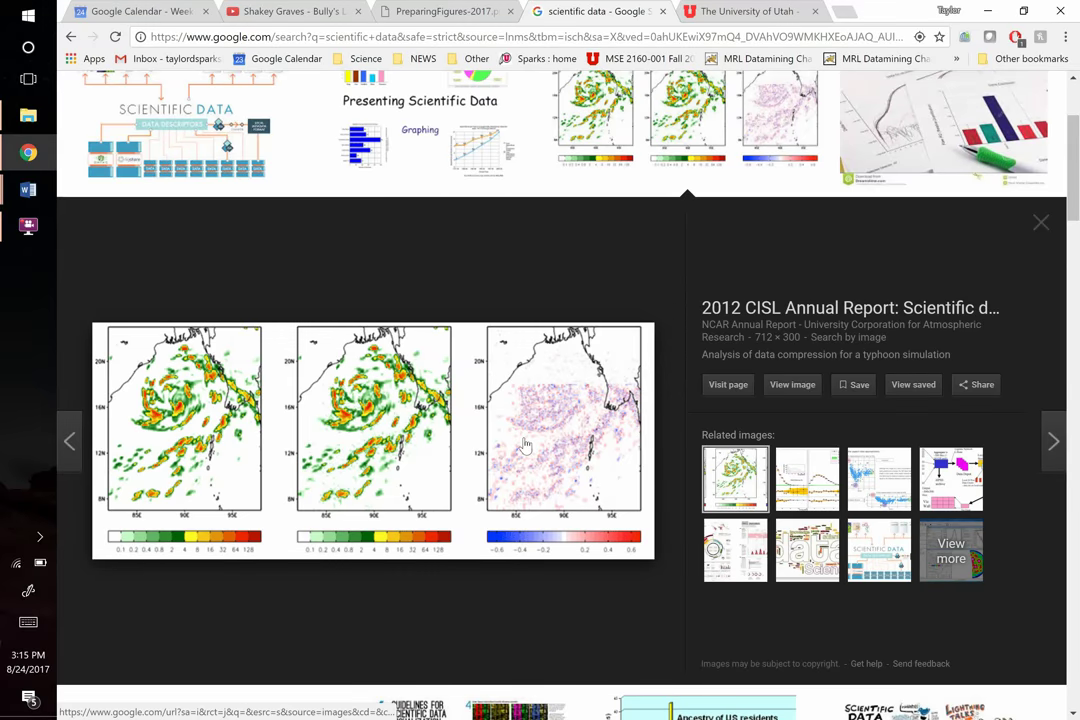
pyautogui.scroll(-8, 236, 552)
pyautogui.scroll(-4, 440, 378)
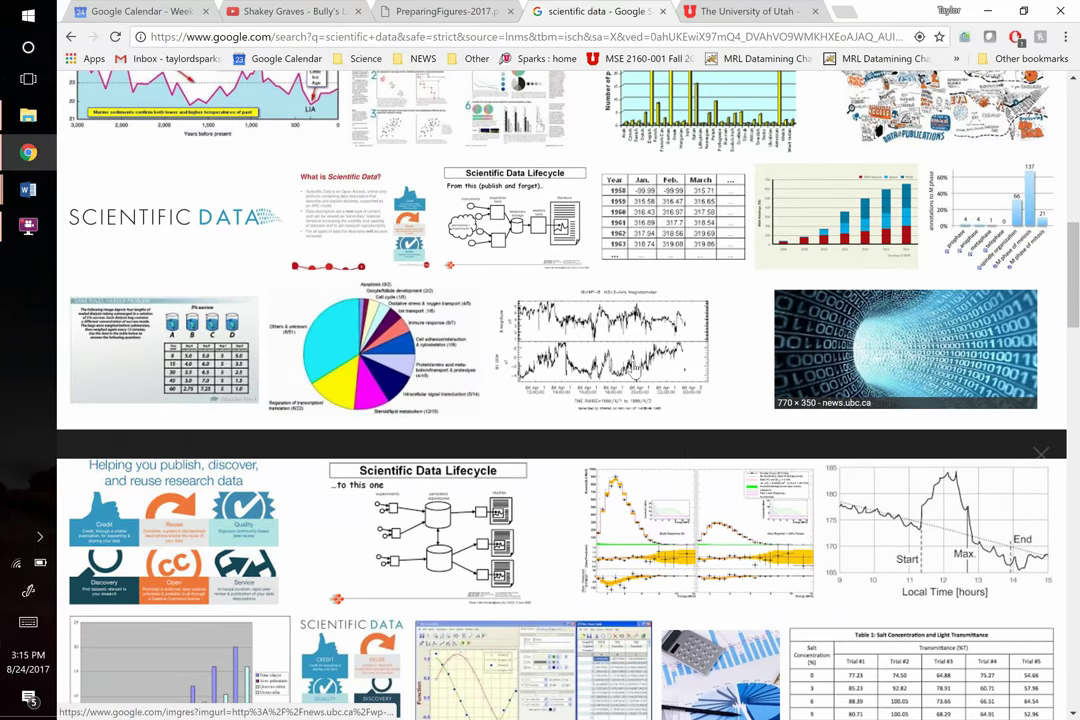
pyautogui.click(905, 360)
pyautogui.rightClick(457, 427)
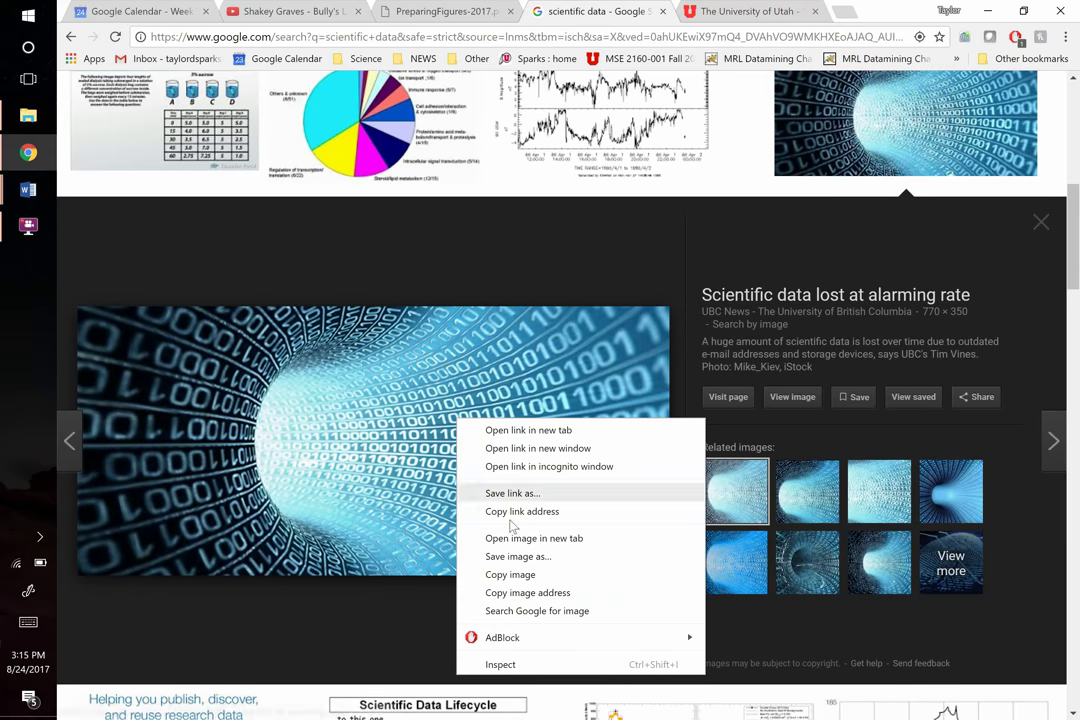
pyautogui.click(522, 576)
pyautogui.hotkey('alt', 'Tab')
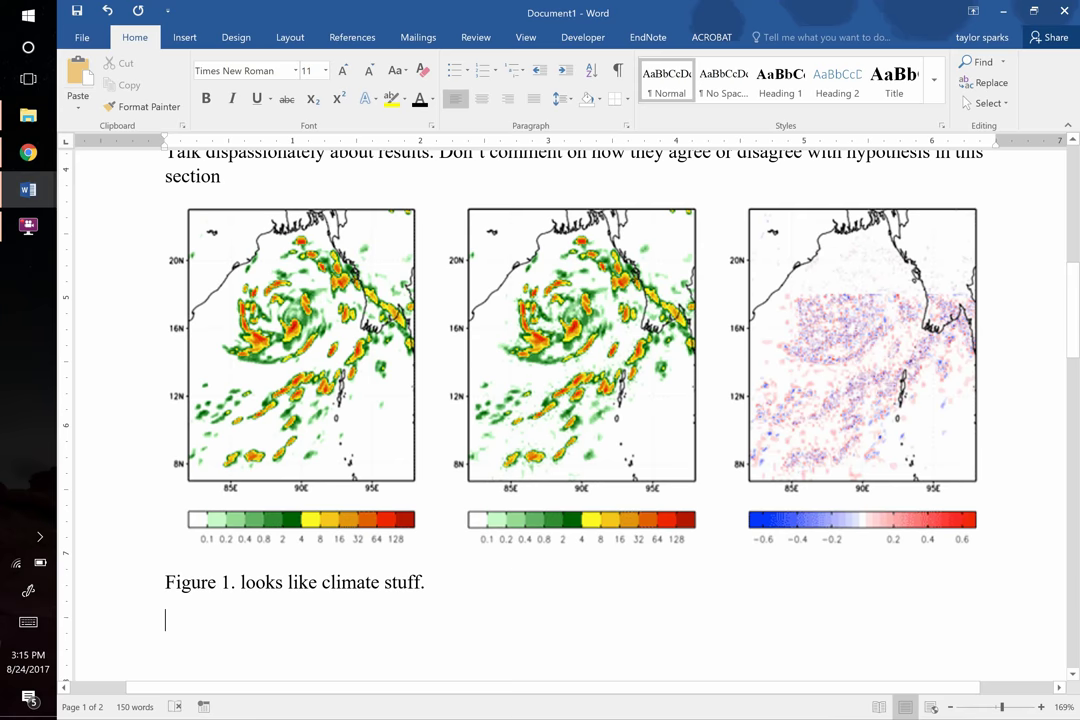
# Paste the binary-tunnel image below Figure 1 and caption it 'Figure 2. wormhole.'
pyautogui.hotkey('ctrl', 'v')
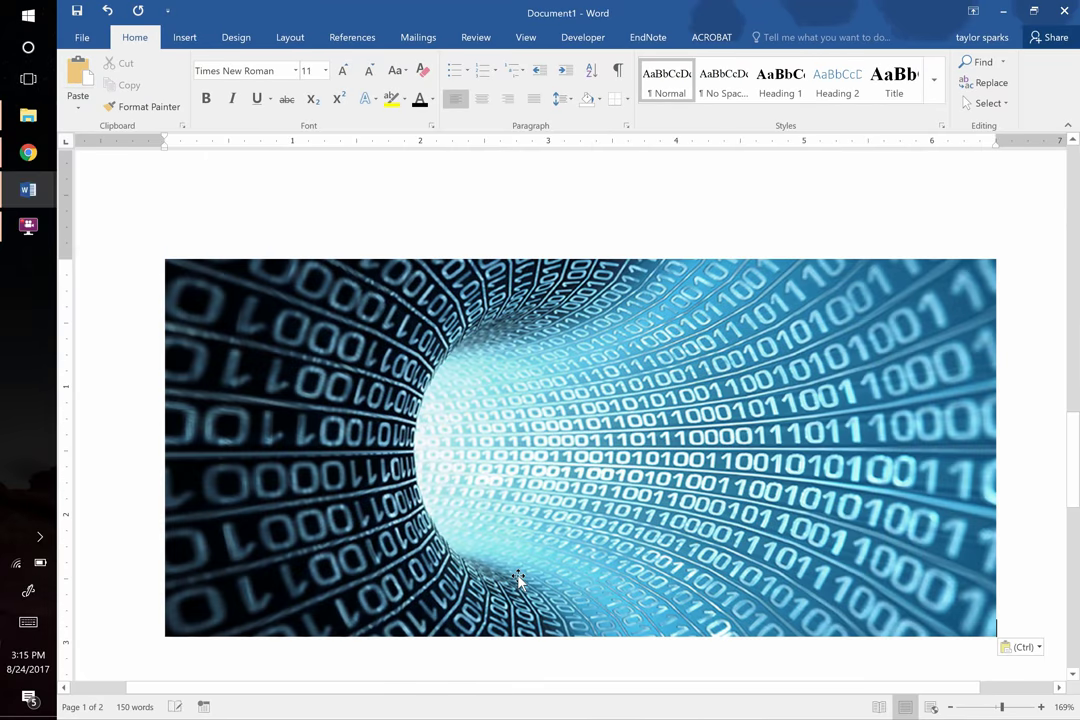
pyautogui.press('Return')
pyautogui.write('Figure')
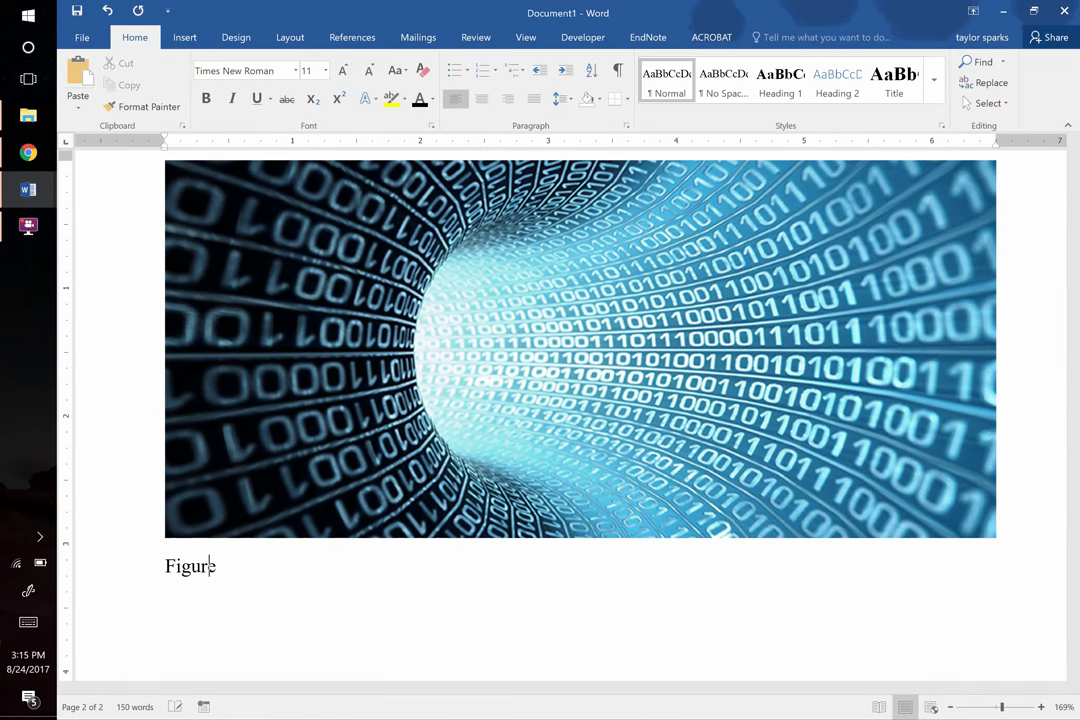
pyautogui.write(' 2. wormhole.')
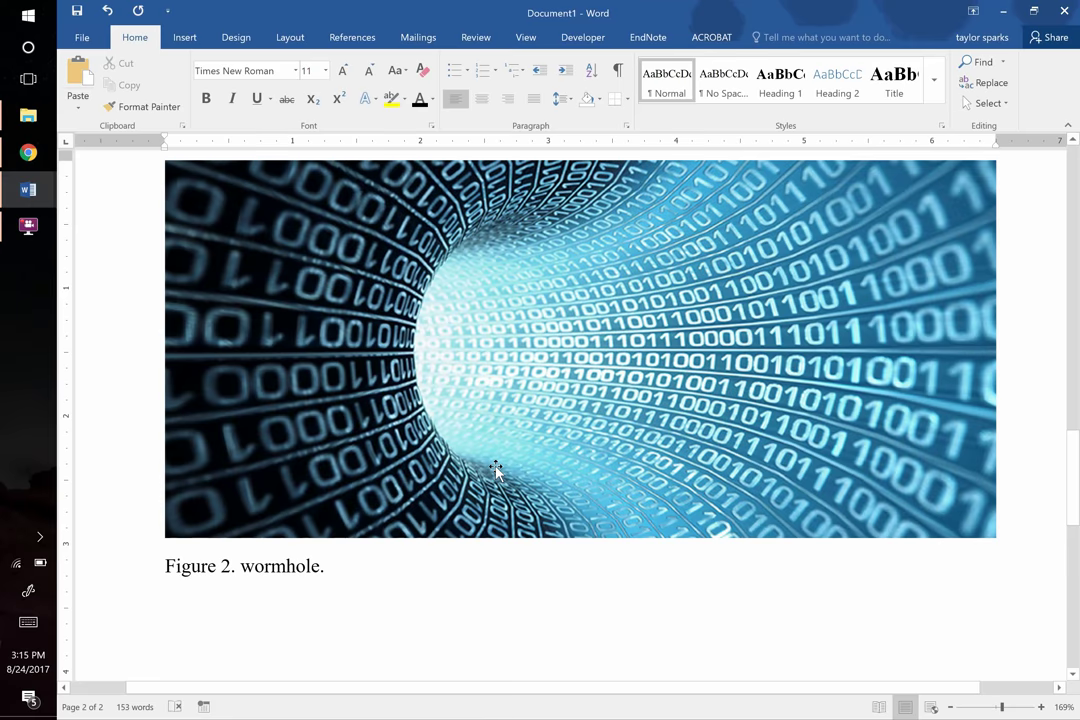
pyautogui.scroll(-1, 496, 470)
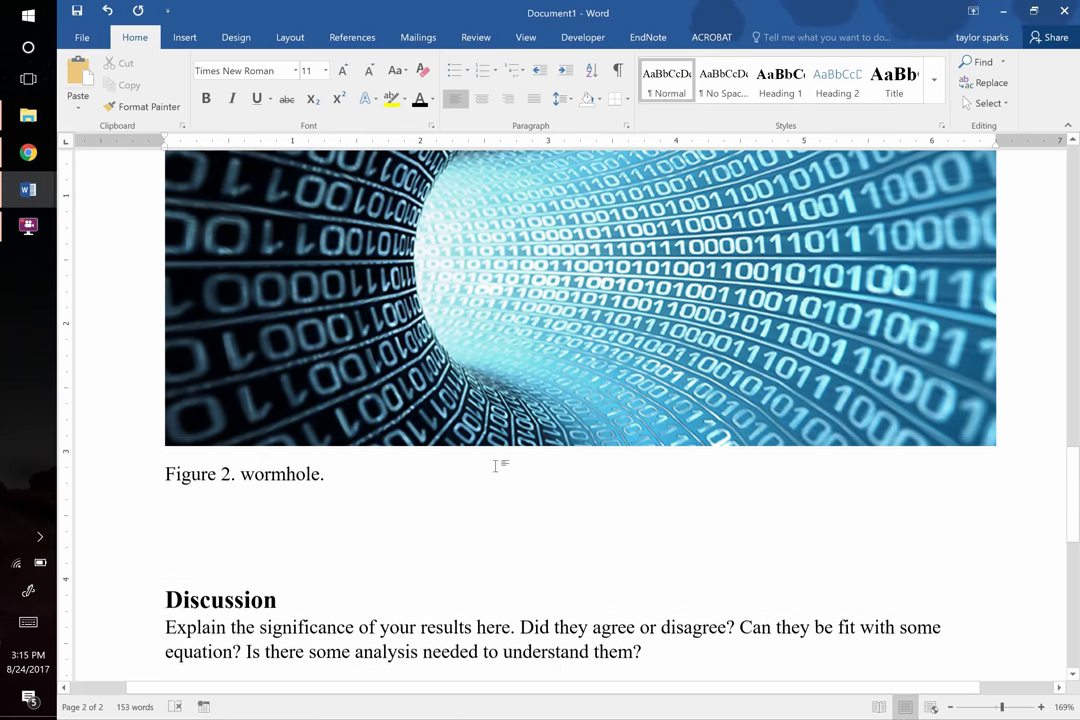
# Type 'As we can see, the wormhole is blue (see Figure 2).' under the Figure 2 caption
pyautogui.press('Return')
pyautogui.press('Return')
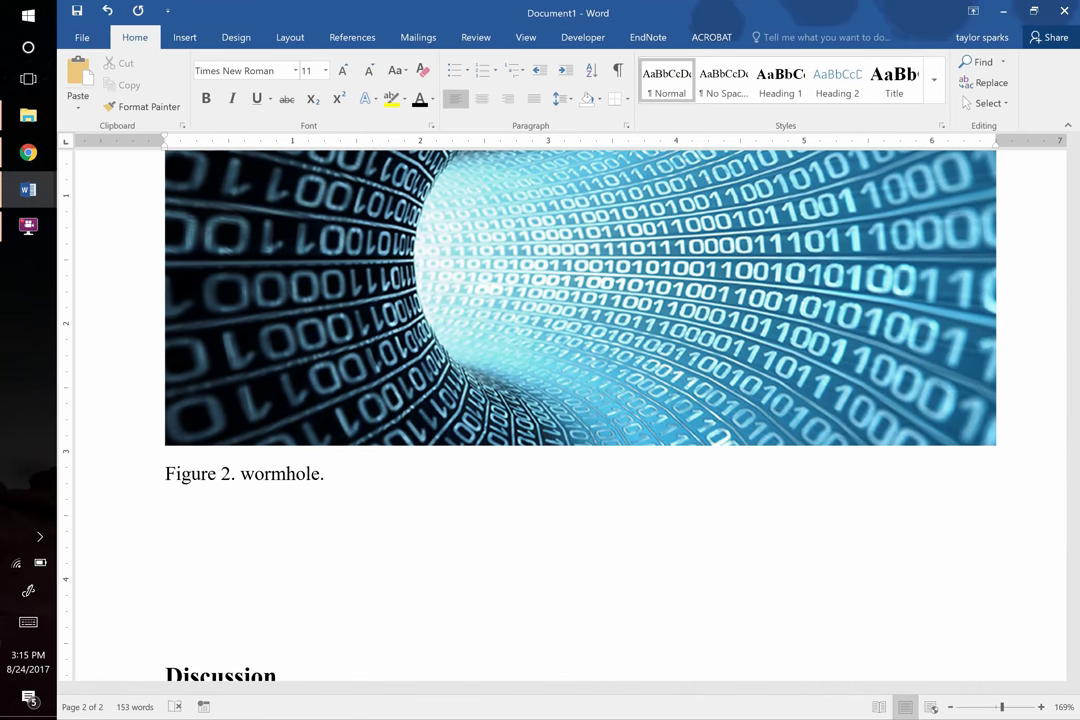
pyautogui.write('As we can see, the wormh')
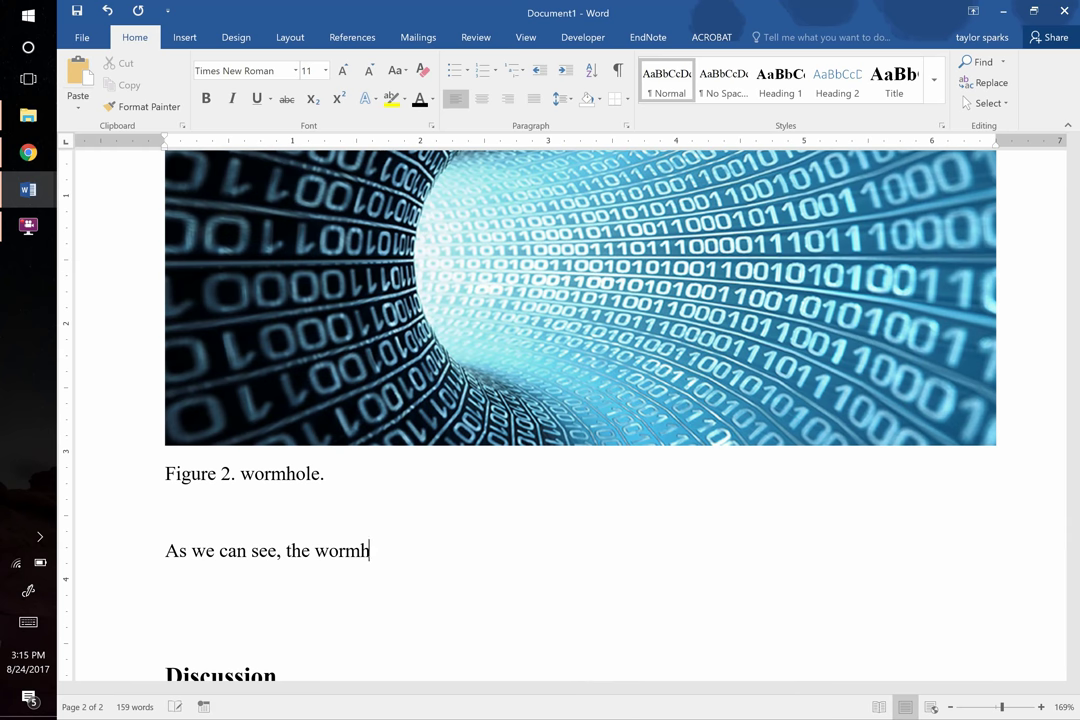
pyautogui.write('ole is blue (see ')
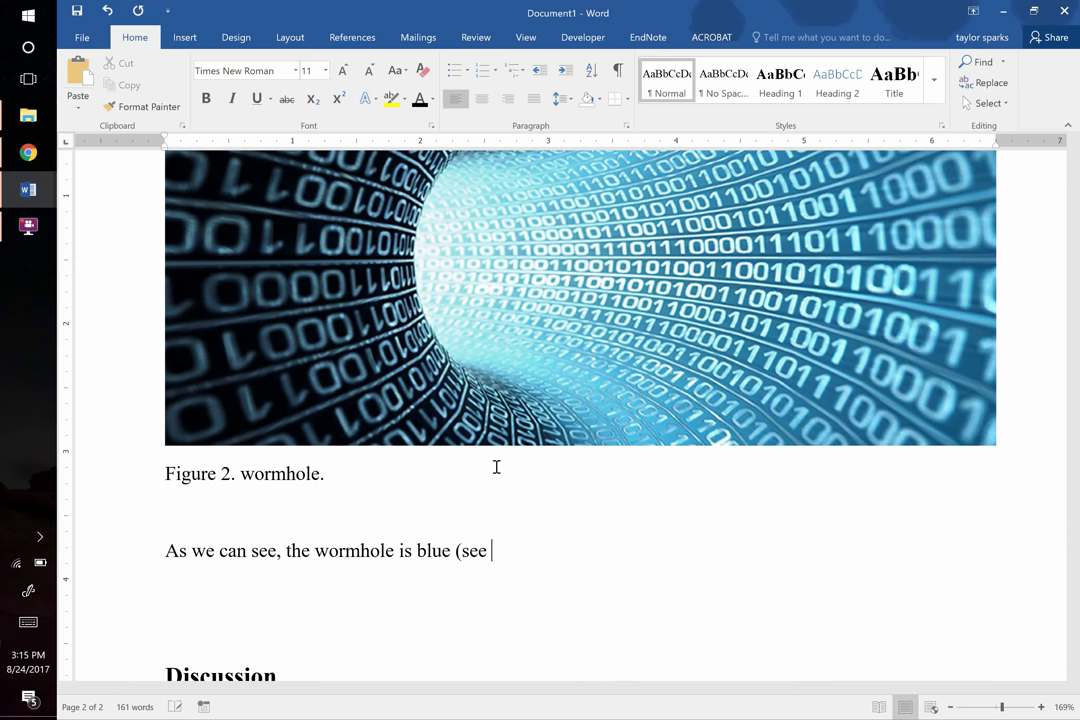
pyautogui.write('Figure 2).')
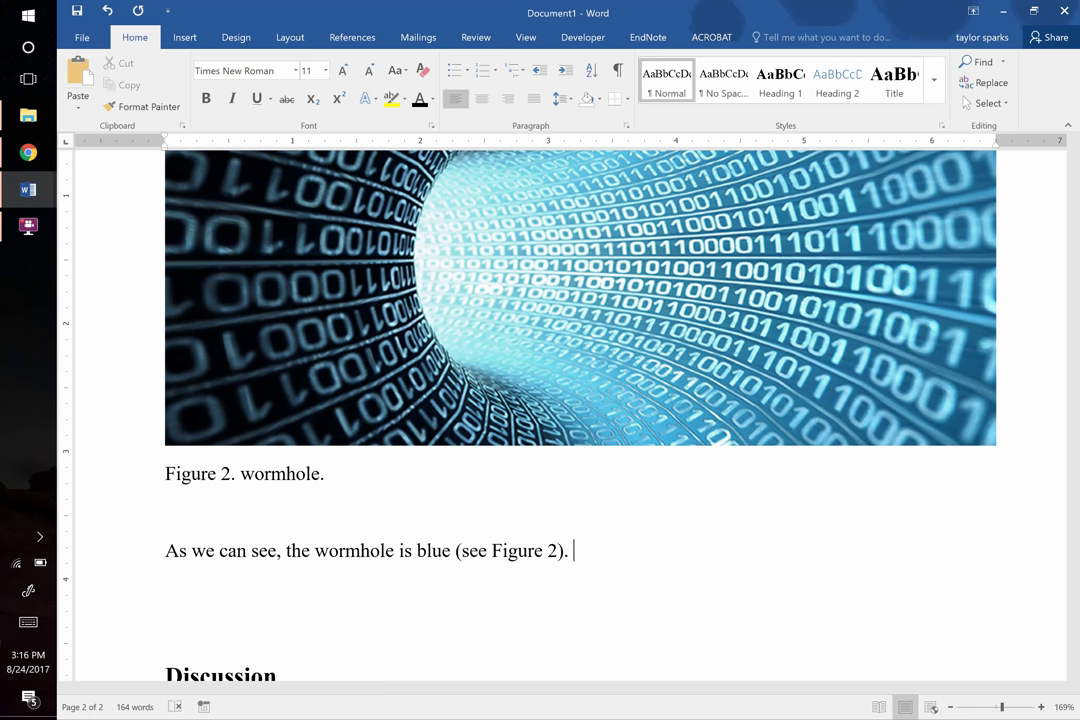
pyautogui.scroll(10, 541, 407)
# Check the weather map's caption options: Figure label with 1, 2, 3 numbering
pyautogui.click(540, 405)
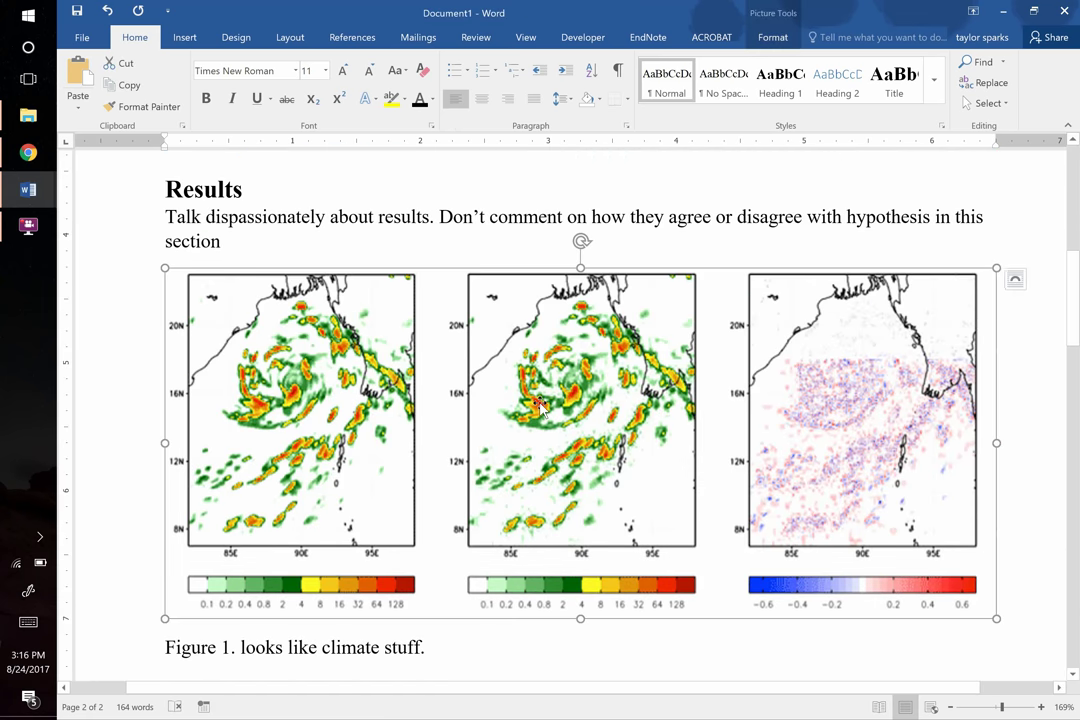
pyautogui.rightClick(540, 405)
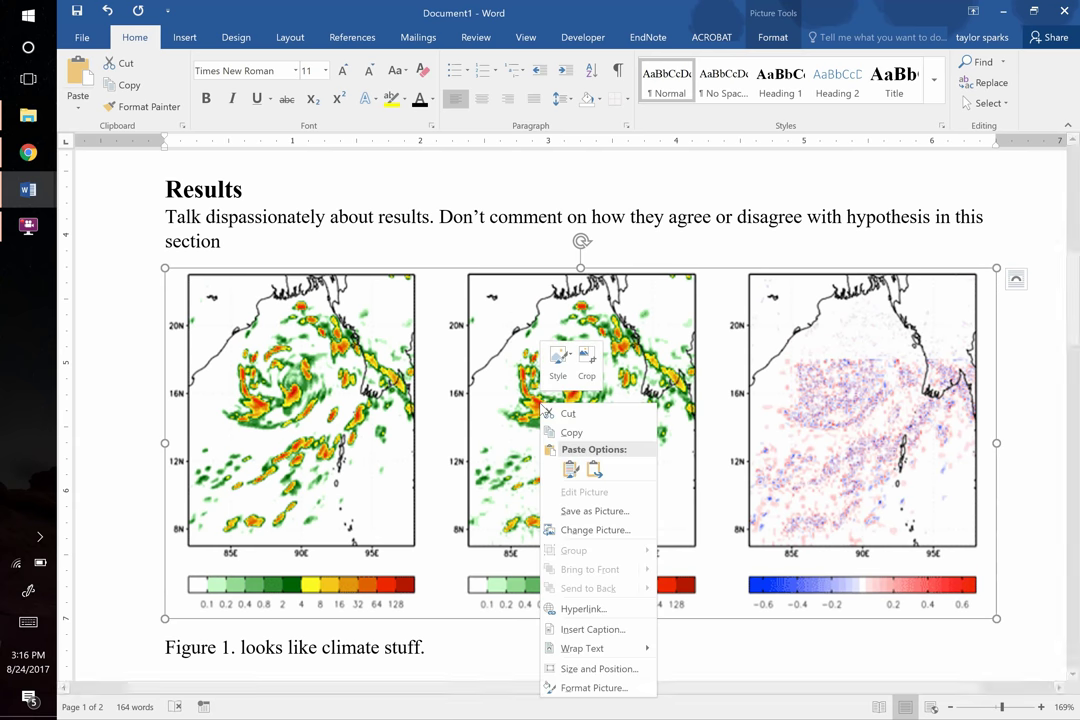
pyautogui.click(593, 630)
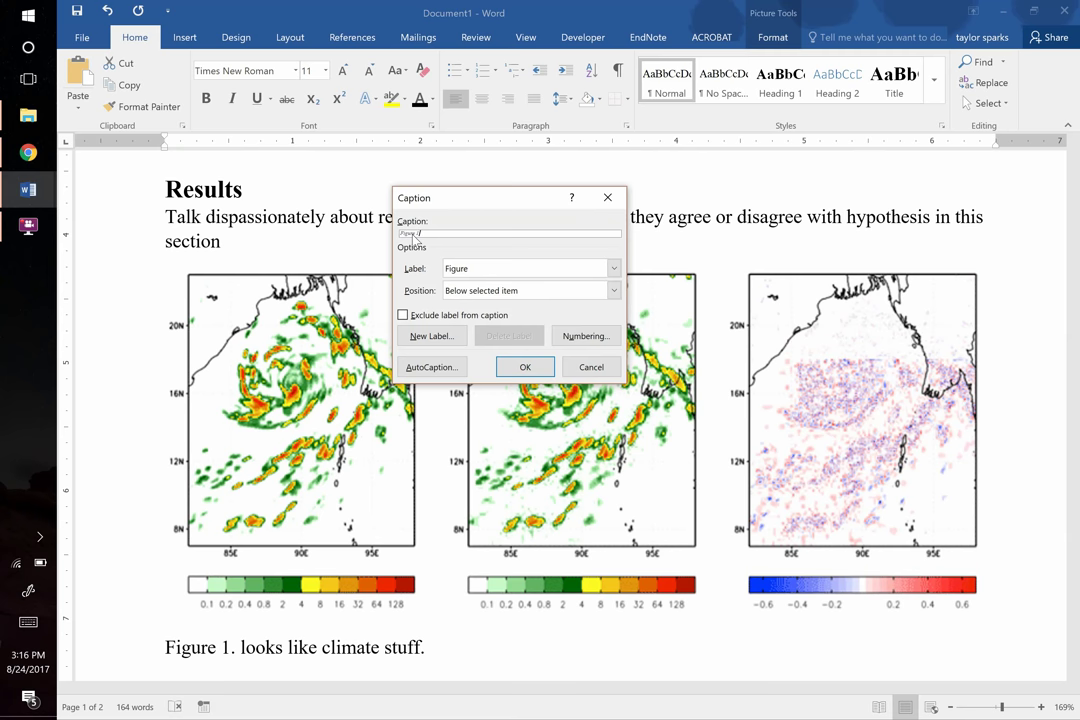
pyautogui.click(492, 270)
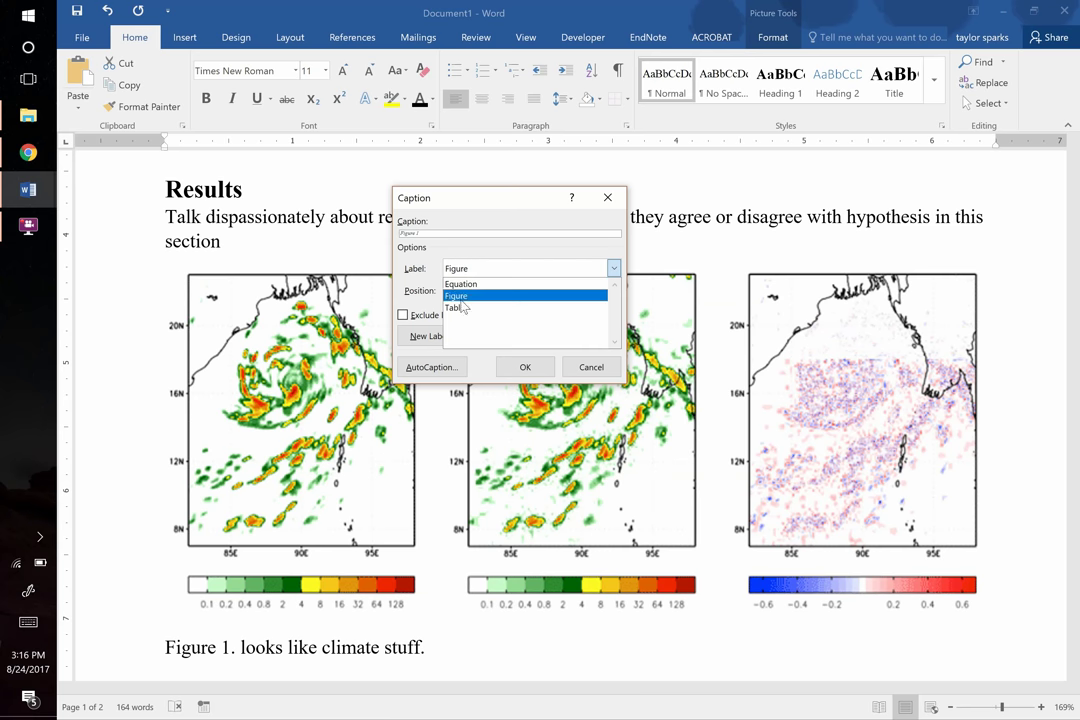
pyautogui.click(465, 436)
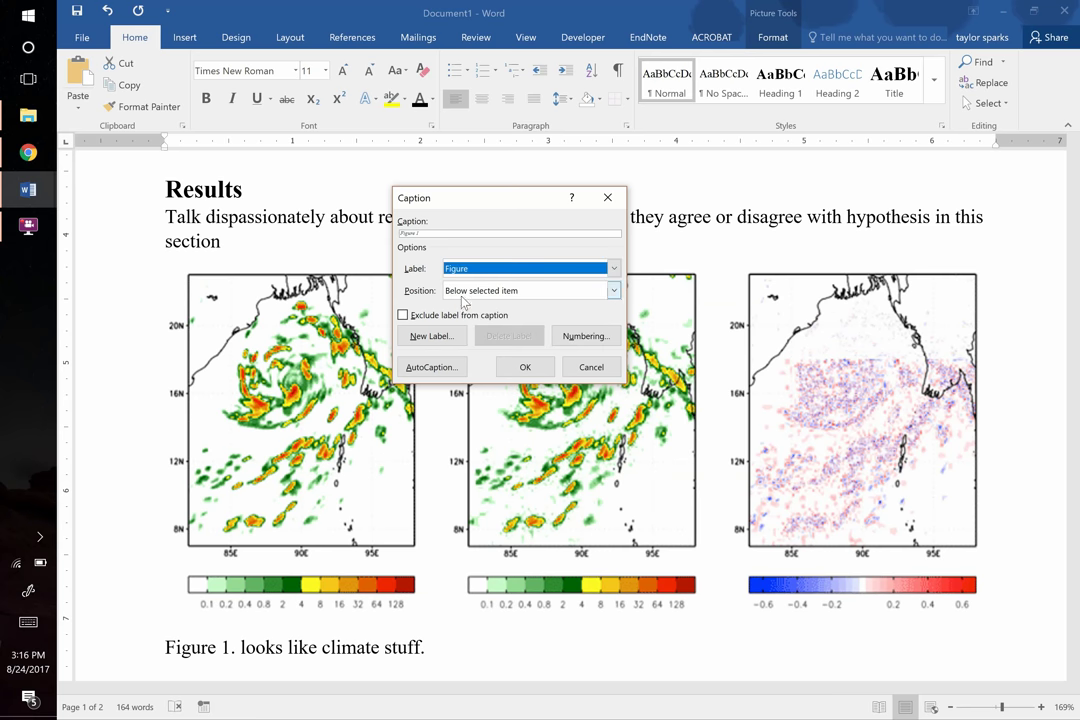
pyautogui.click(427, 233)
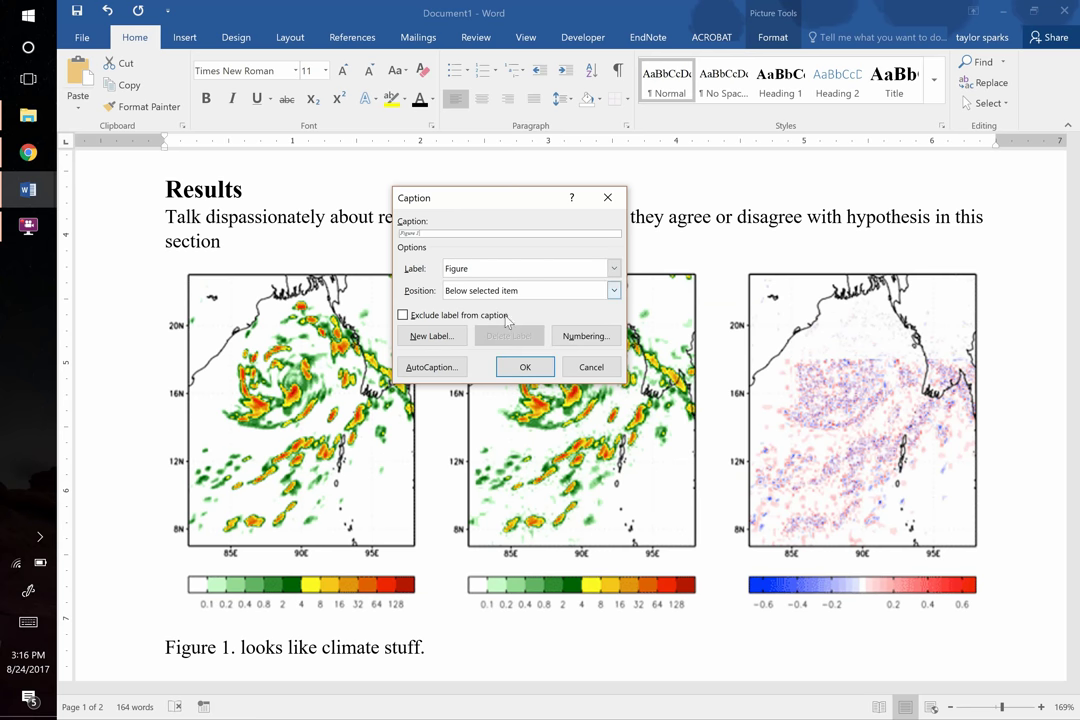
pyautogui.click(596, 337)
pyautogui.click(578, 296)
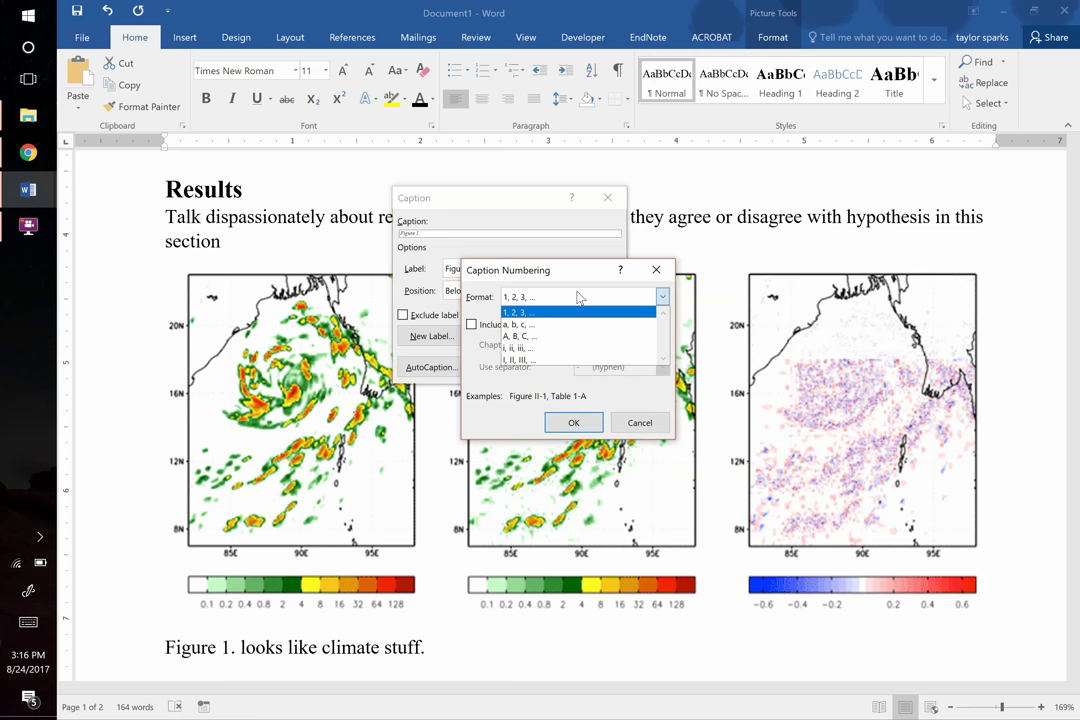
pyautogui.click(530, 312)
pyautogui.click(656, 270)
pyautogui.click(607, 198)
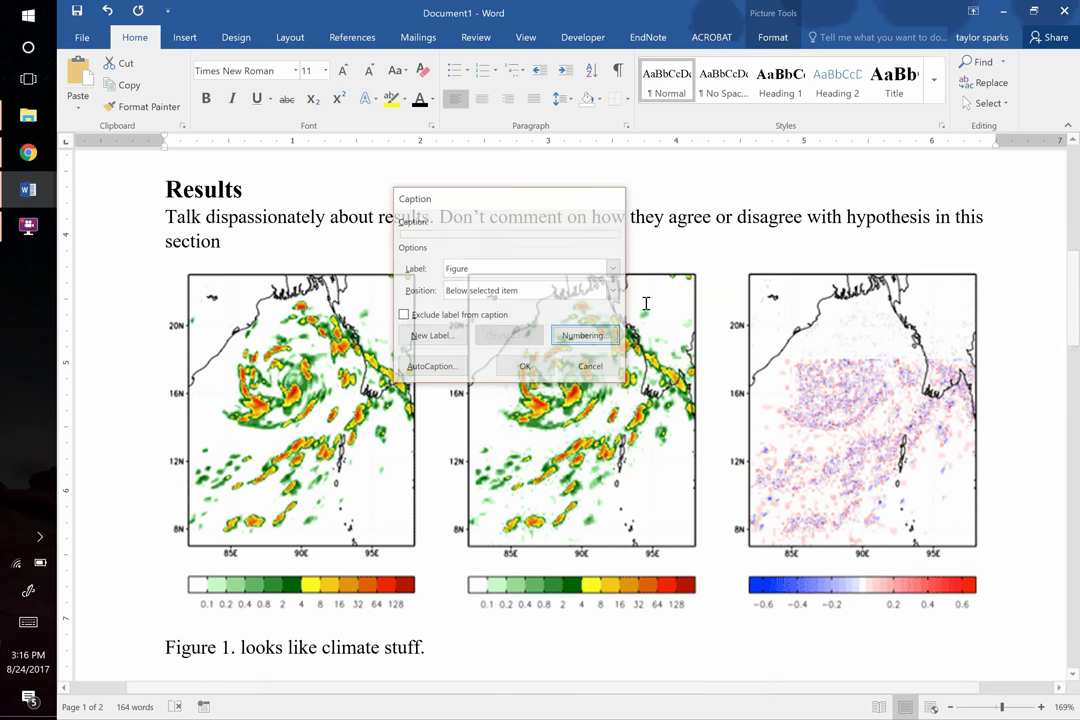
# Insert the automatic Figure 1 caption beneath the three climate maps
pyautogui.rightClick(666, 396)
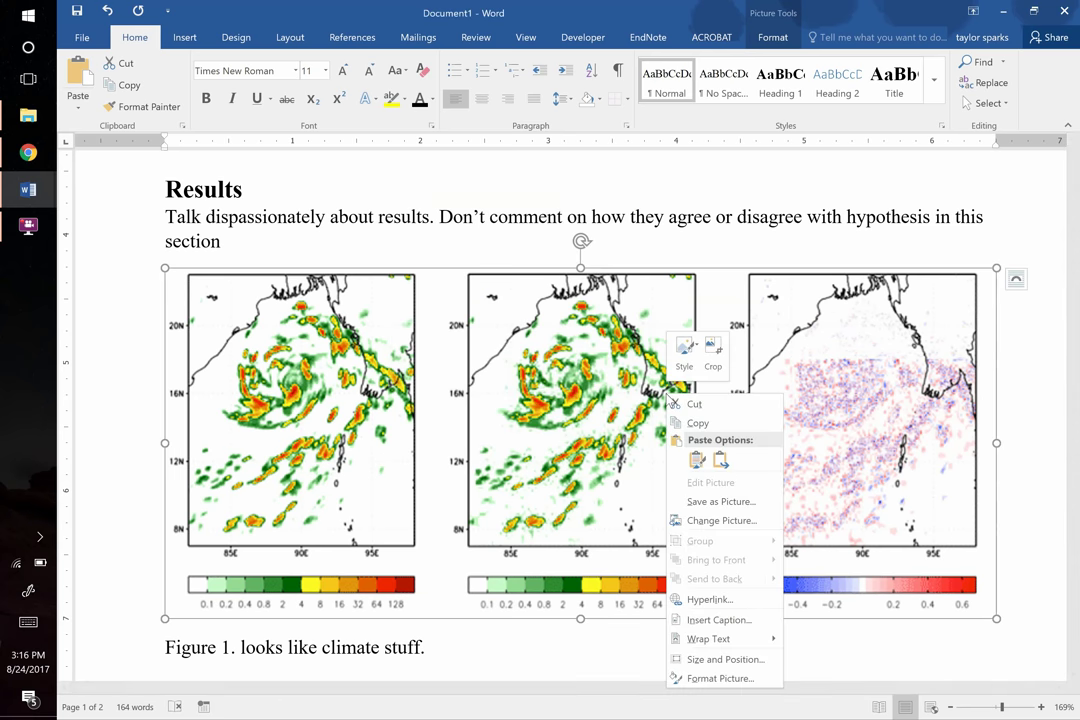
pyautogui.click(719, 620)
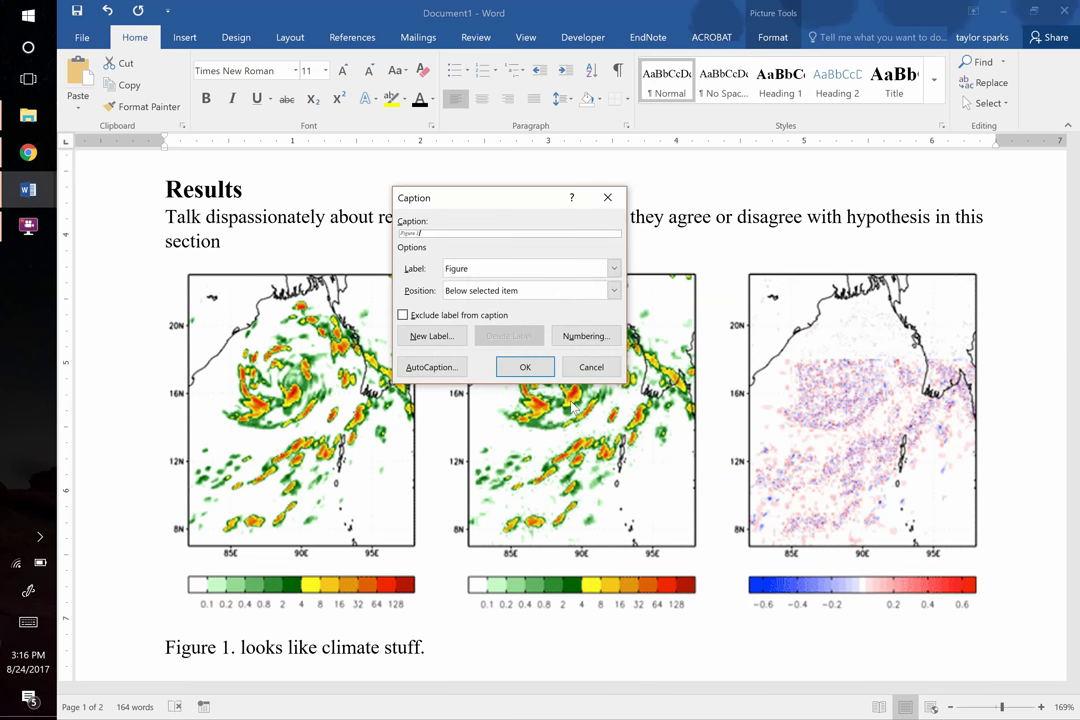
pyautogui.click(538, 370)
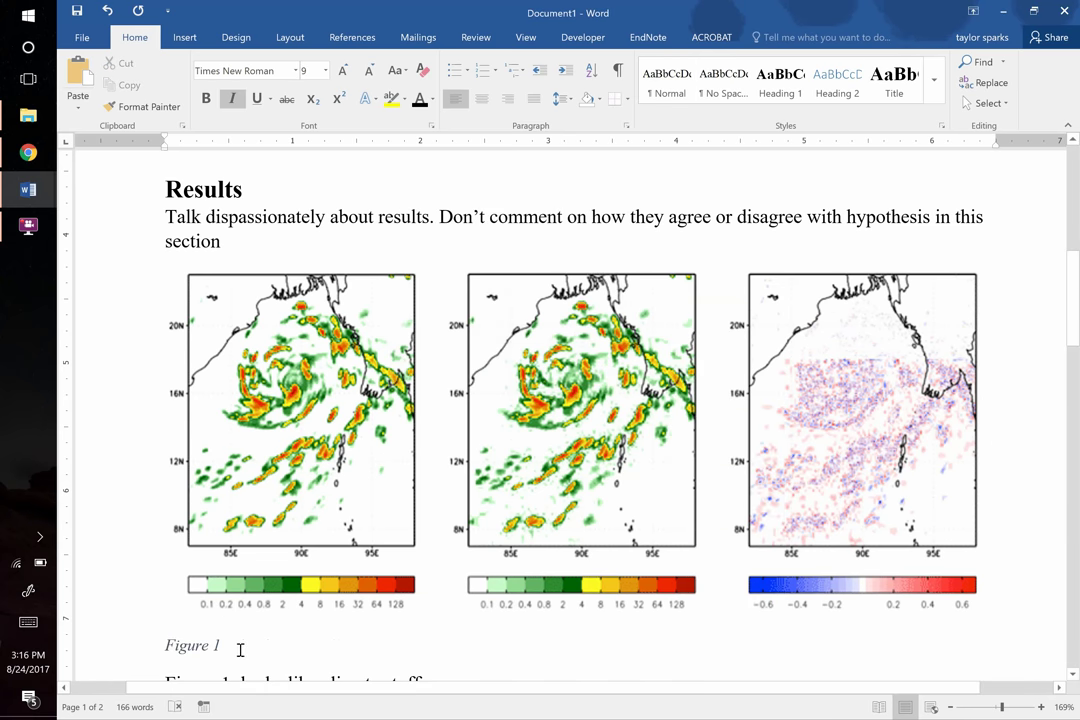
# Extend the caption to 'Figure 1. the climate stuff' and select the whole caption line
pyautogui.write('. ')
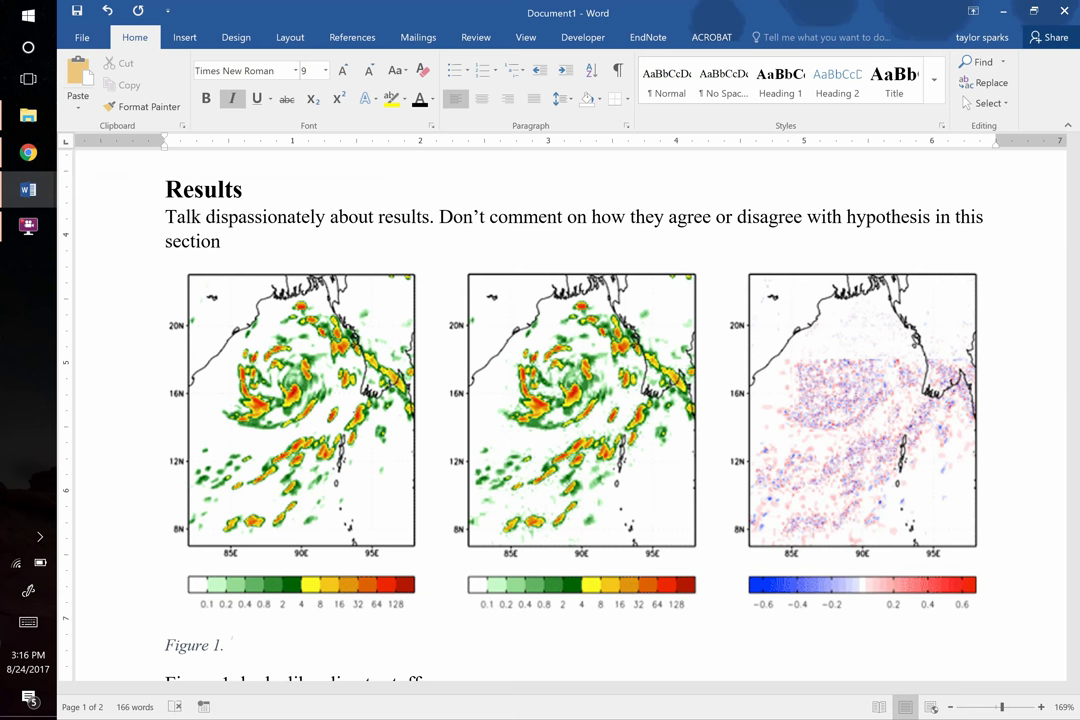
pyautogui.write('the climate stuff')
pyautogui.scroll(-3, 343, 539)
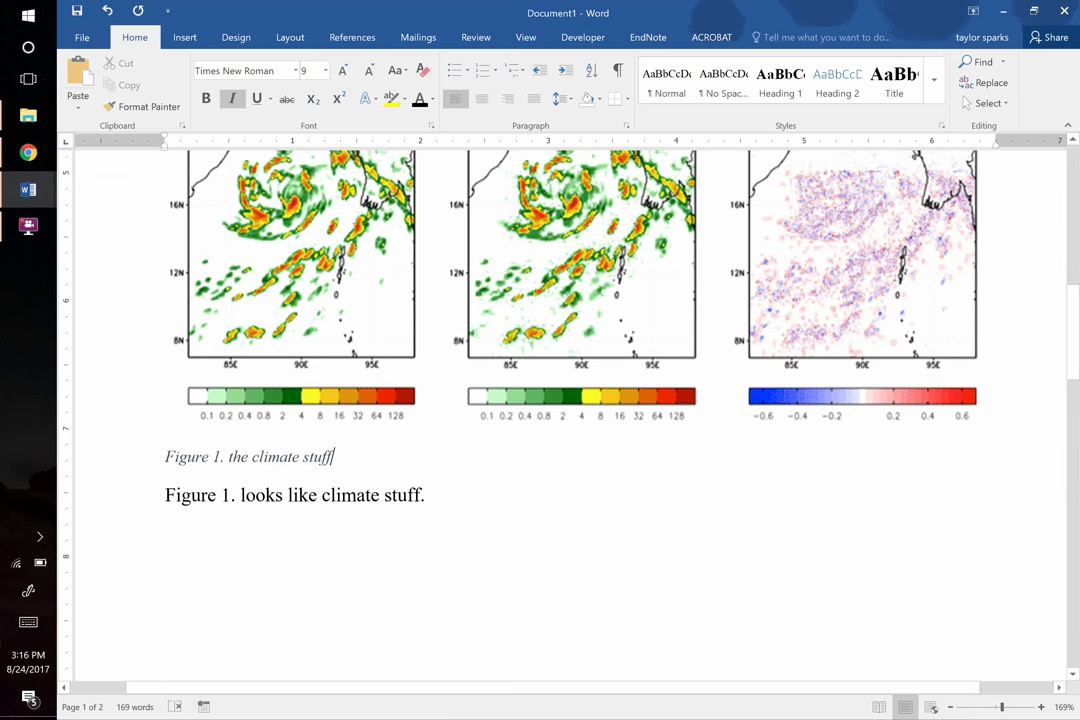
pyautogui.moveTo(456, 506); pyautogui.dragTo(160, 470)
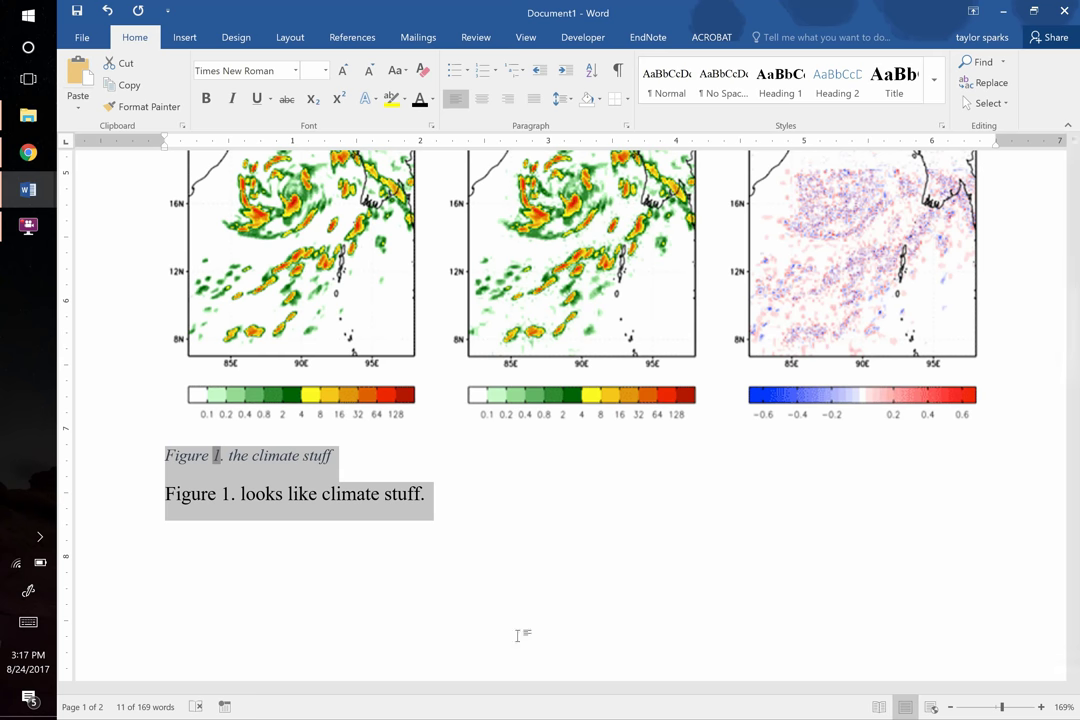
pyautogui.click(282, 456)
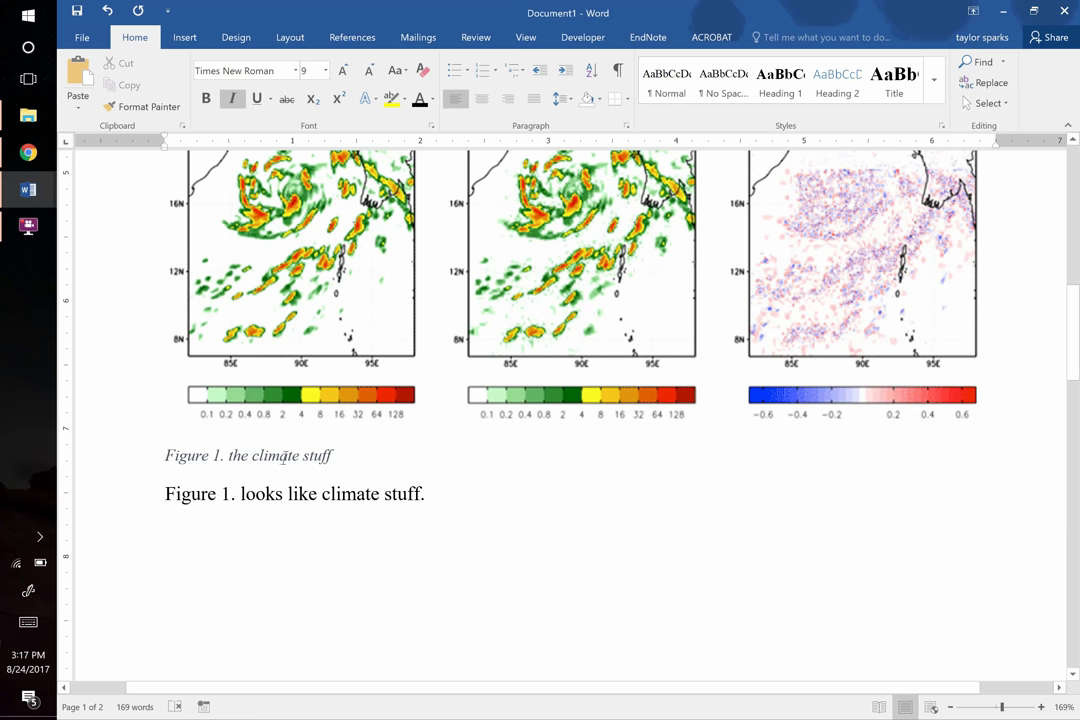
pyautogui.tripleClick(282, 456)
# Bold 'Figure 1. the climate stuff' and update the Caption style to match it
pyautogui.hotkey('ctrl', 'b')
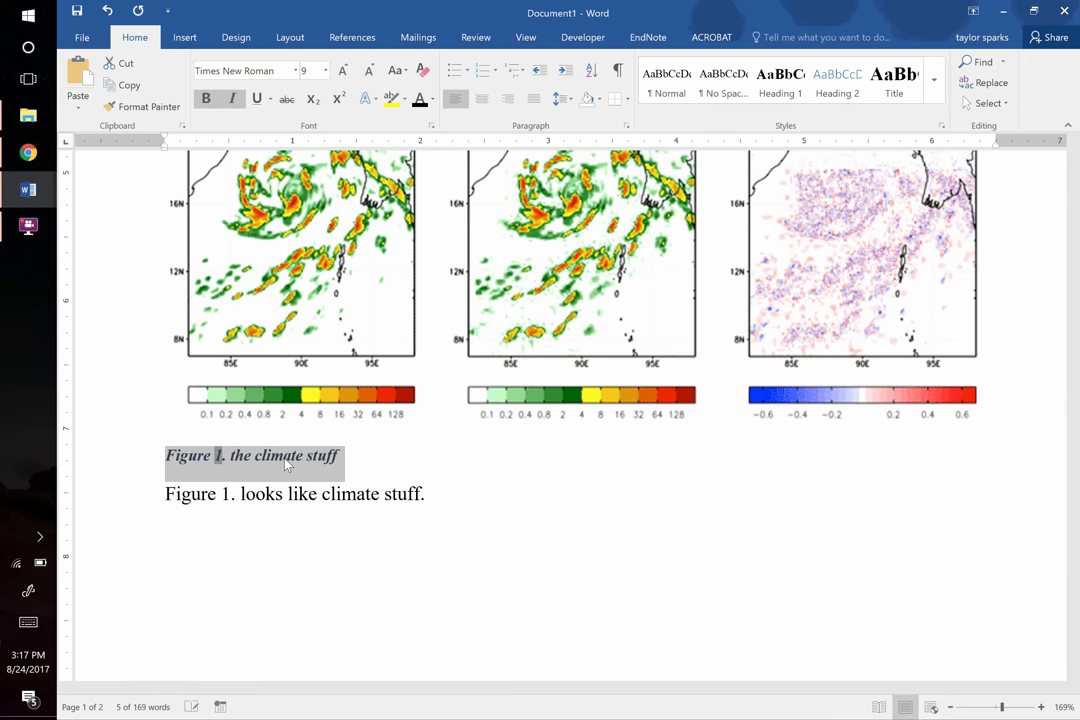
pyautogui.click(937, 82)
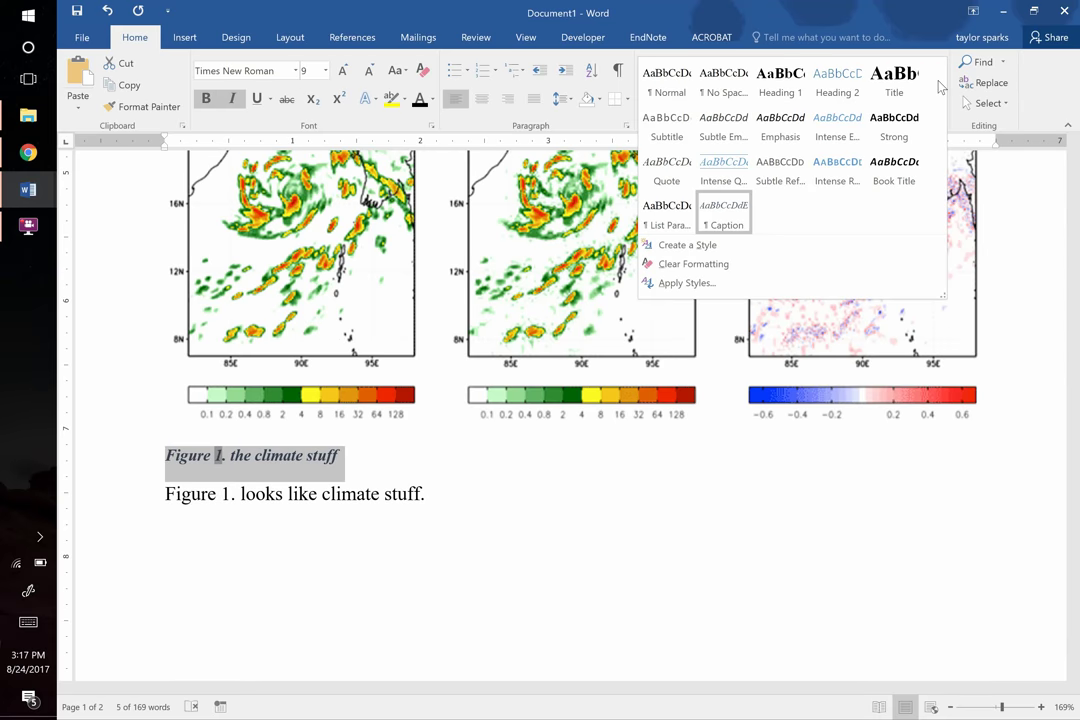
pyautogui.rightClick(720, 218)
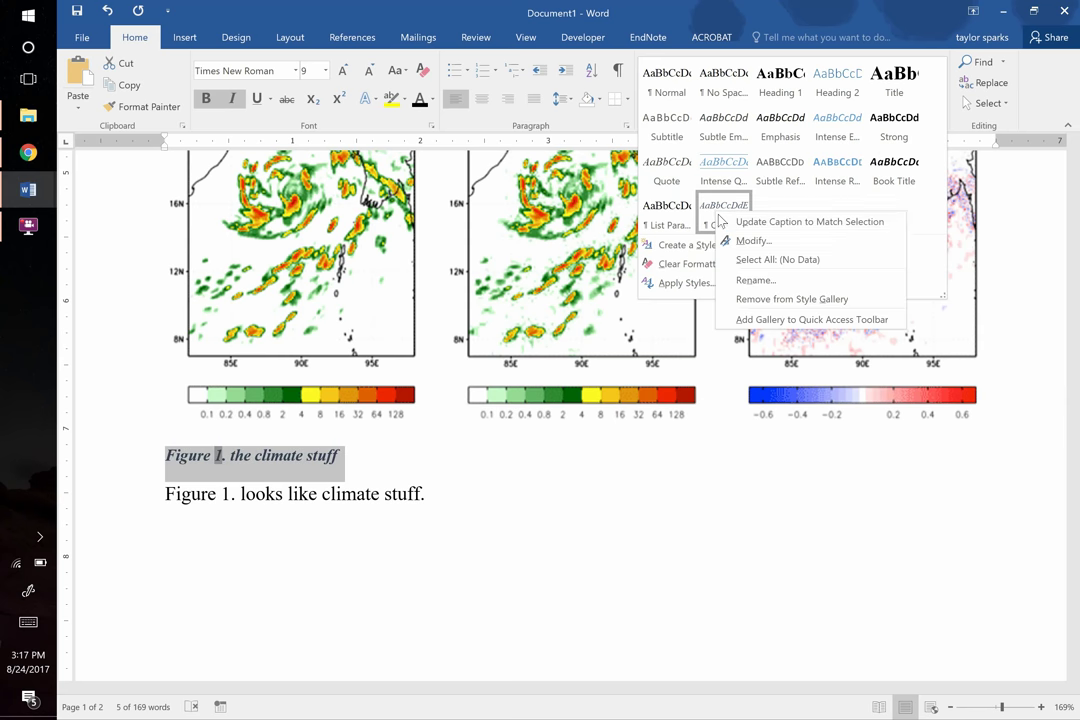
pyautogui.click(727, 220)
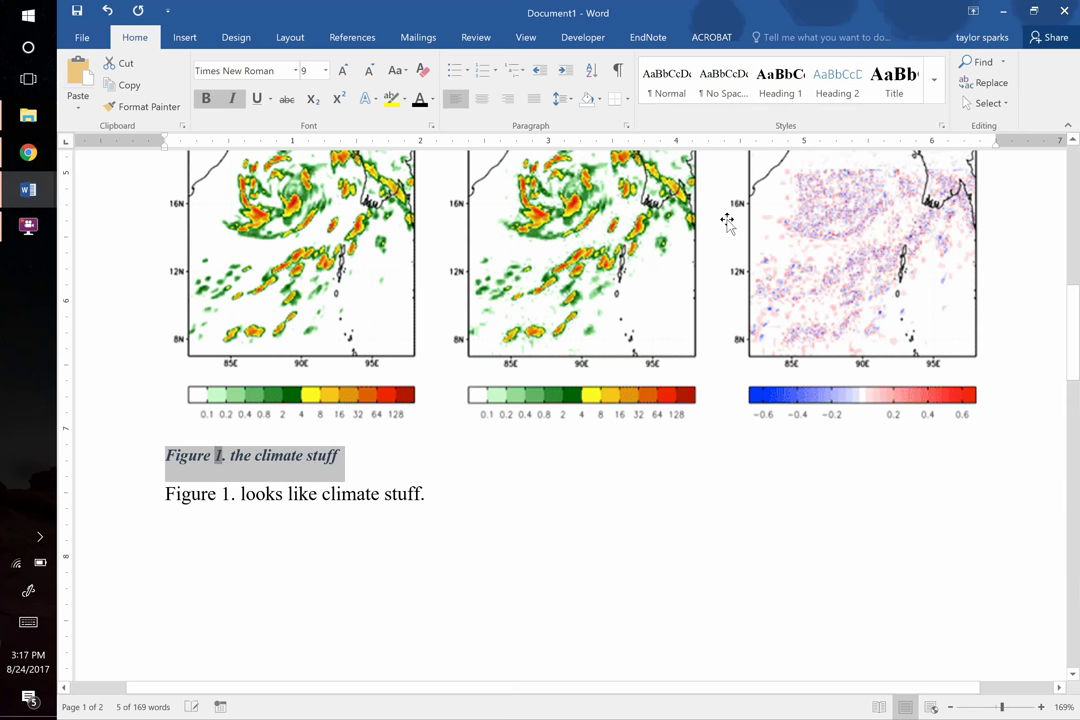
pyautogui.click(444, 474)
pyautogui.scroll(2, 444, 479)
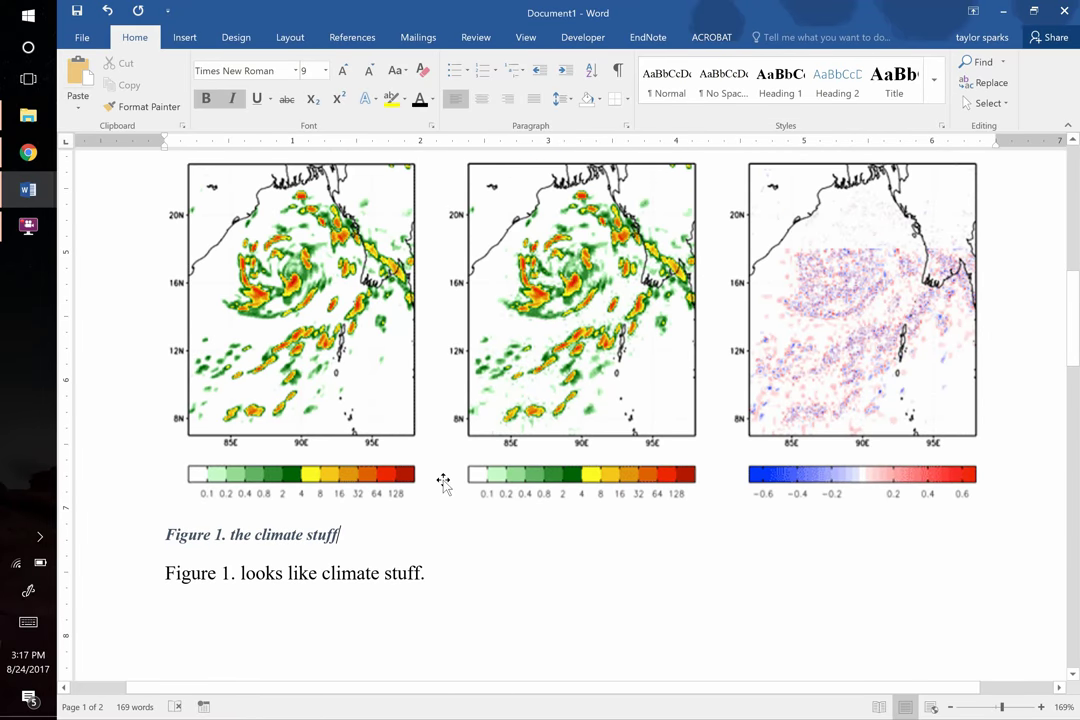
# Delete the old typed Figure 1 caption line
pyautogui.tripleClick(305, 577)
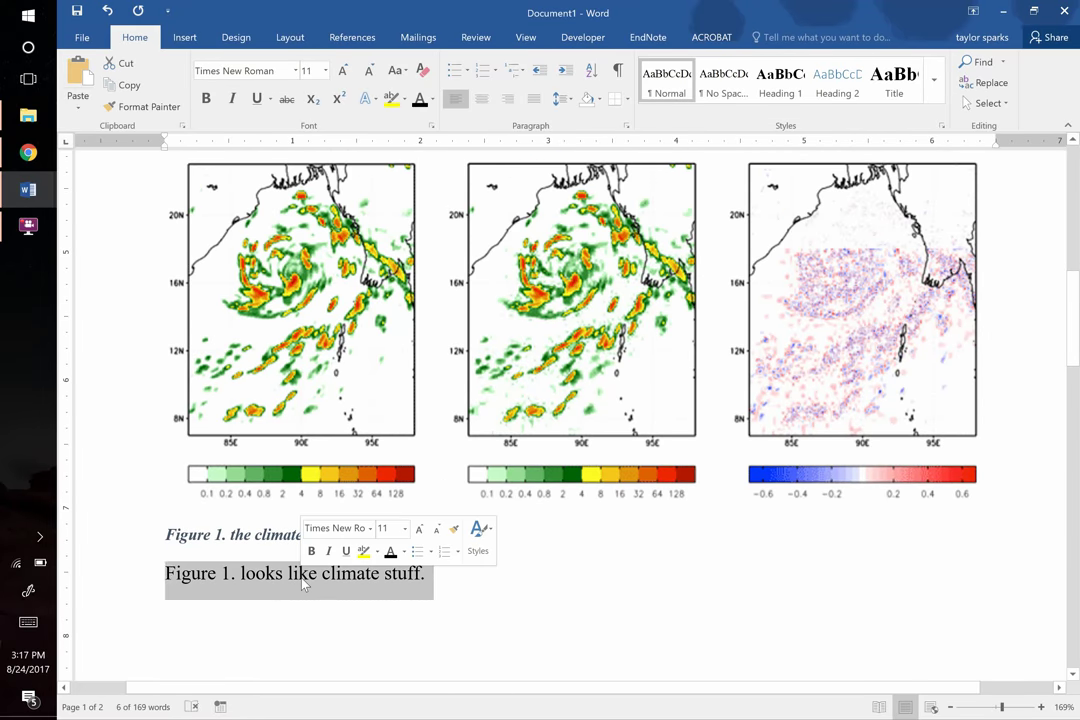
pyautogui.press('Delete')
pyautogui.scroll(-10, 301, 577)
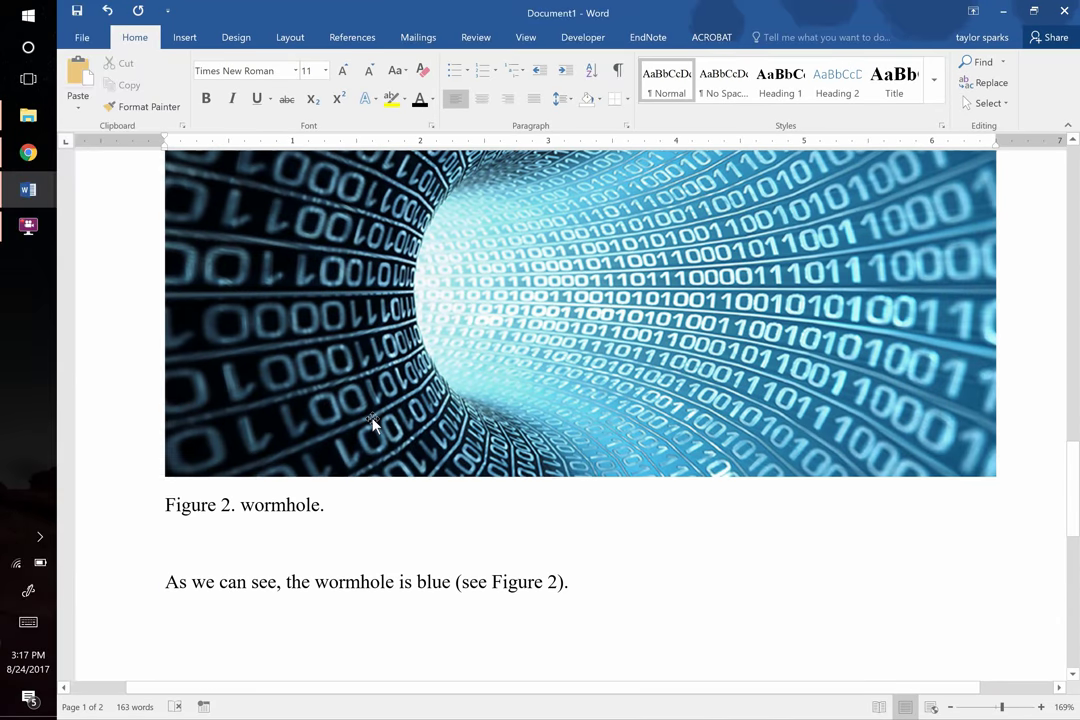
# Insert an automatic caption under the wormhole image reading 'Figure 2. wormhole.'
pyautogui.rightClick(372, 424)
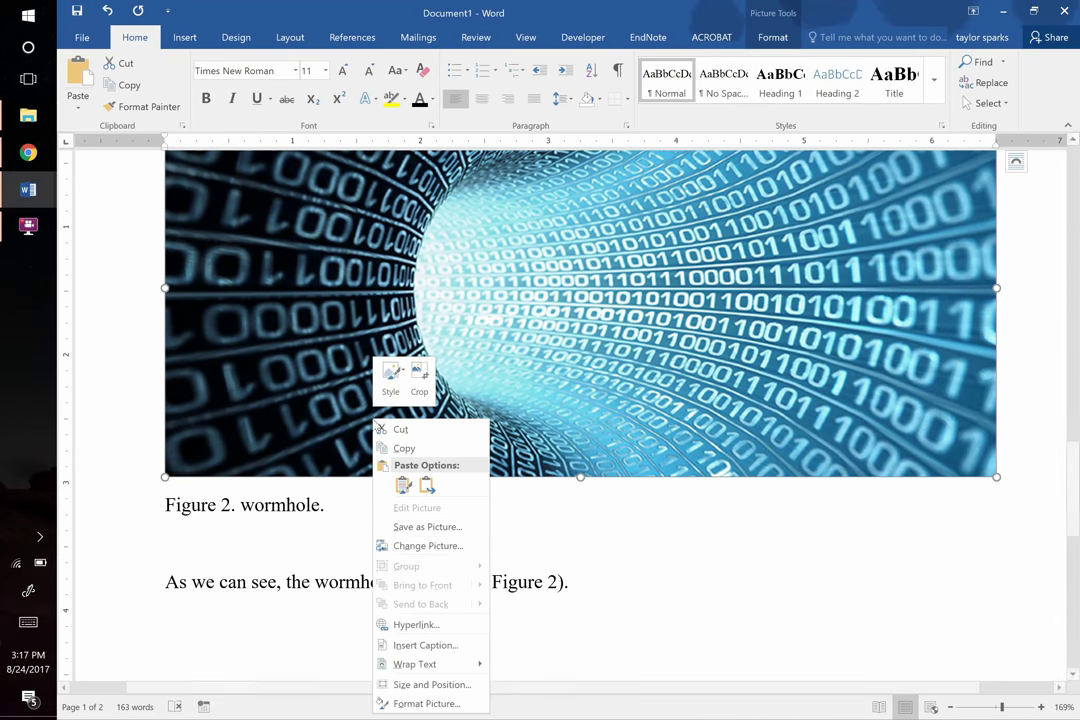
pyautogui.click(445, 644)
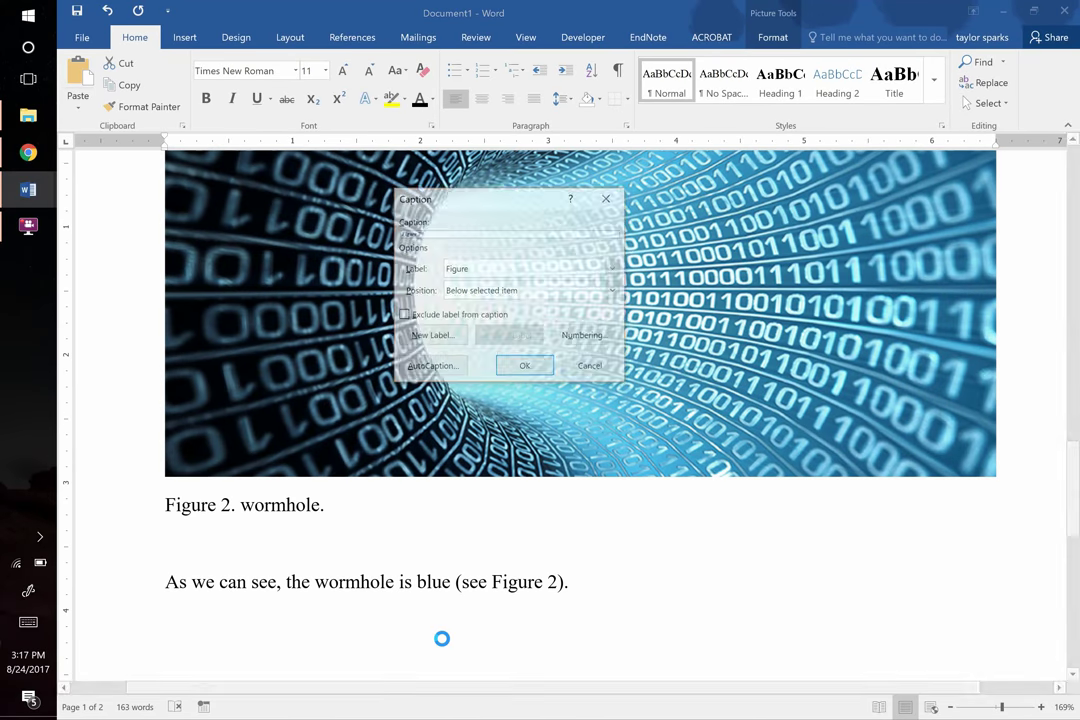
pyautogui.click(531, 367)
pyautogui.write('. w')
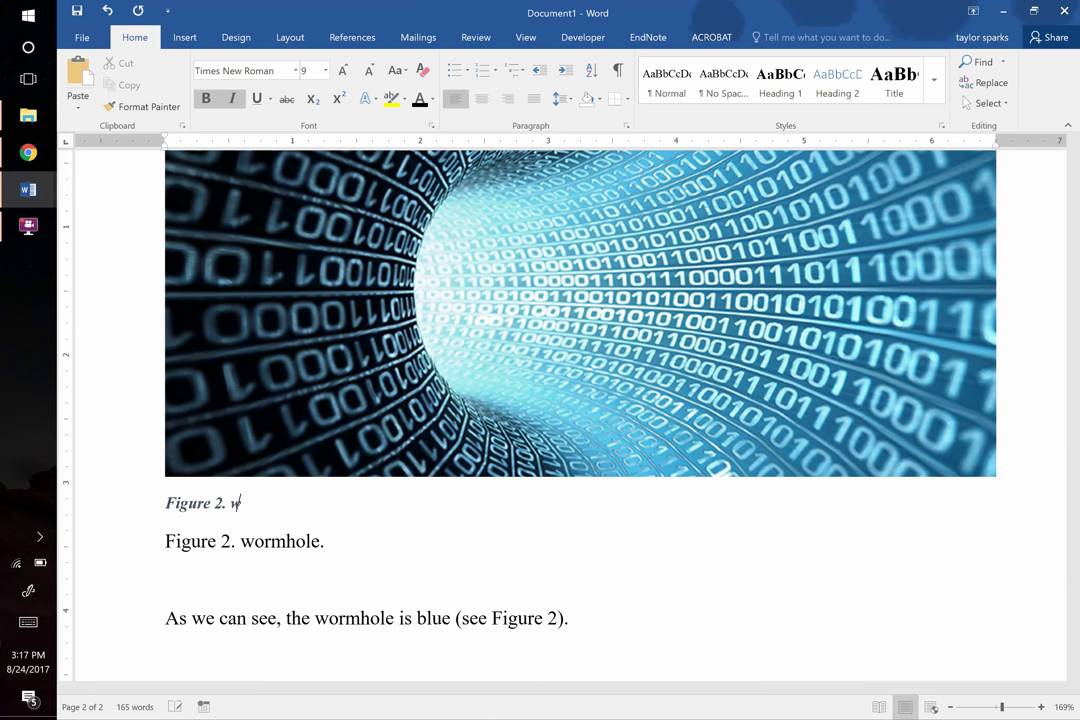
pyautogui.write('ormhole')
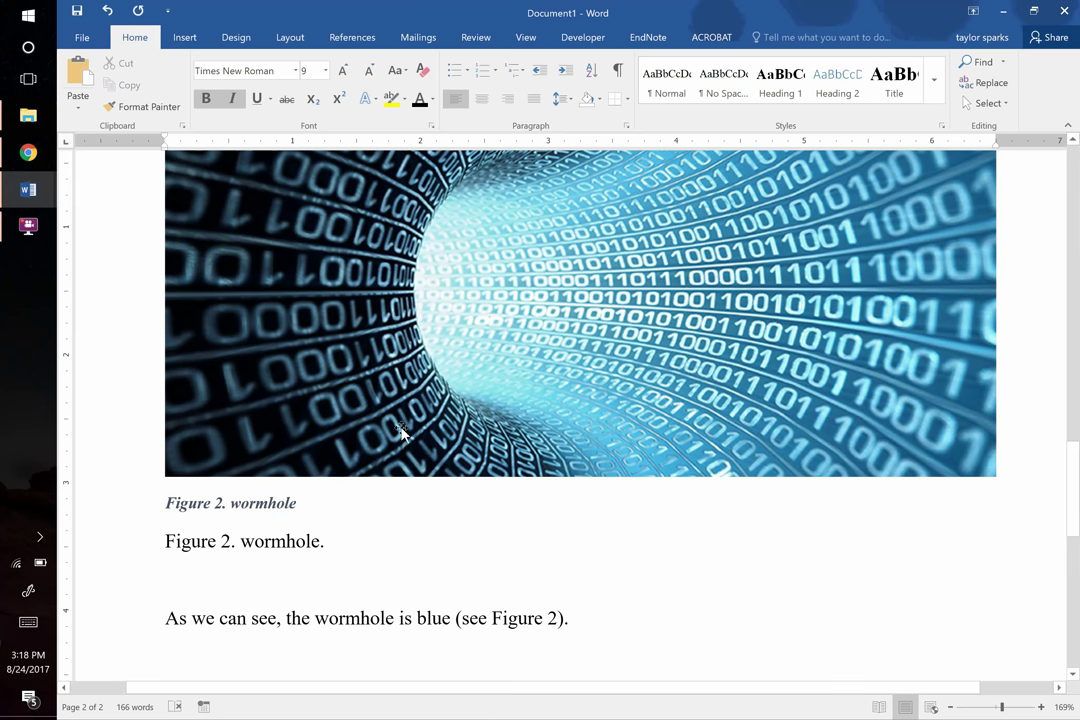
pyautogui.press('BackSpace')
pyautogui.write('.')
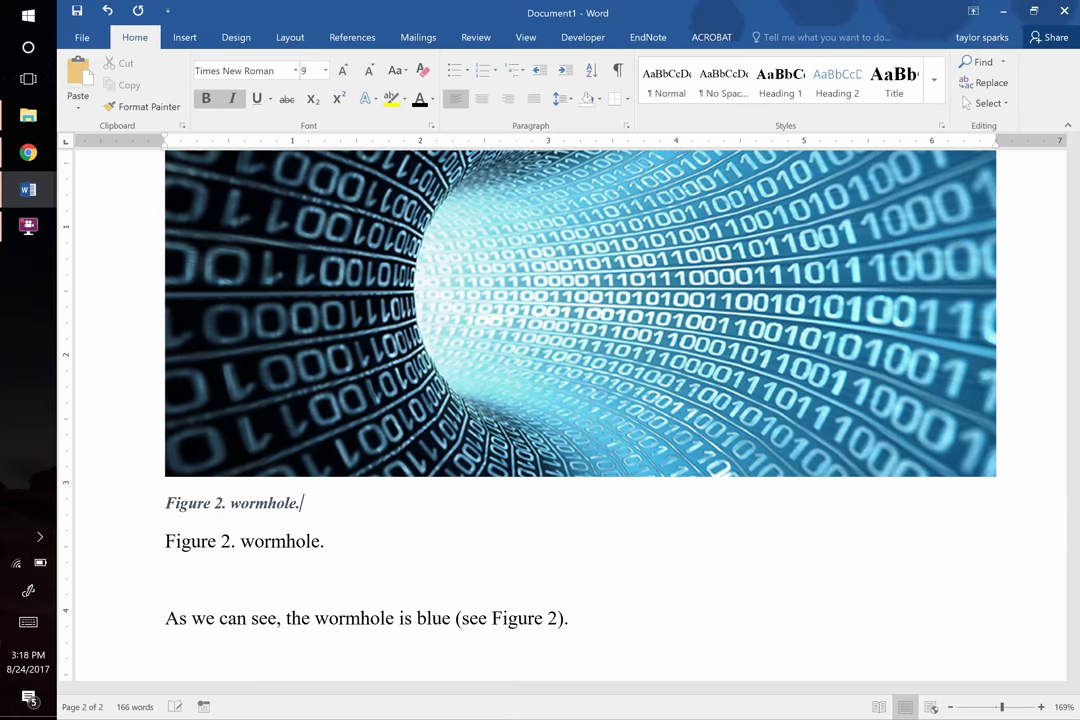
pyautogui.scroll(10, 195, 503)
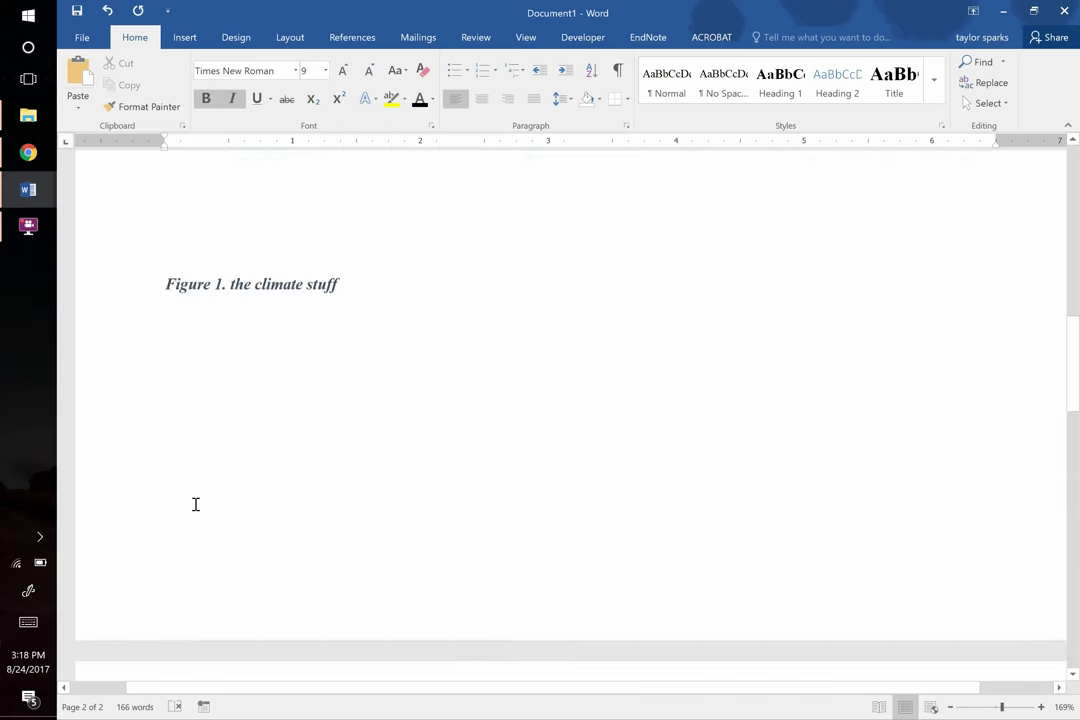
pyautogui.scroll(1, 195, 503)
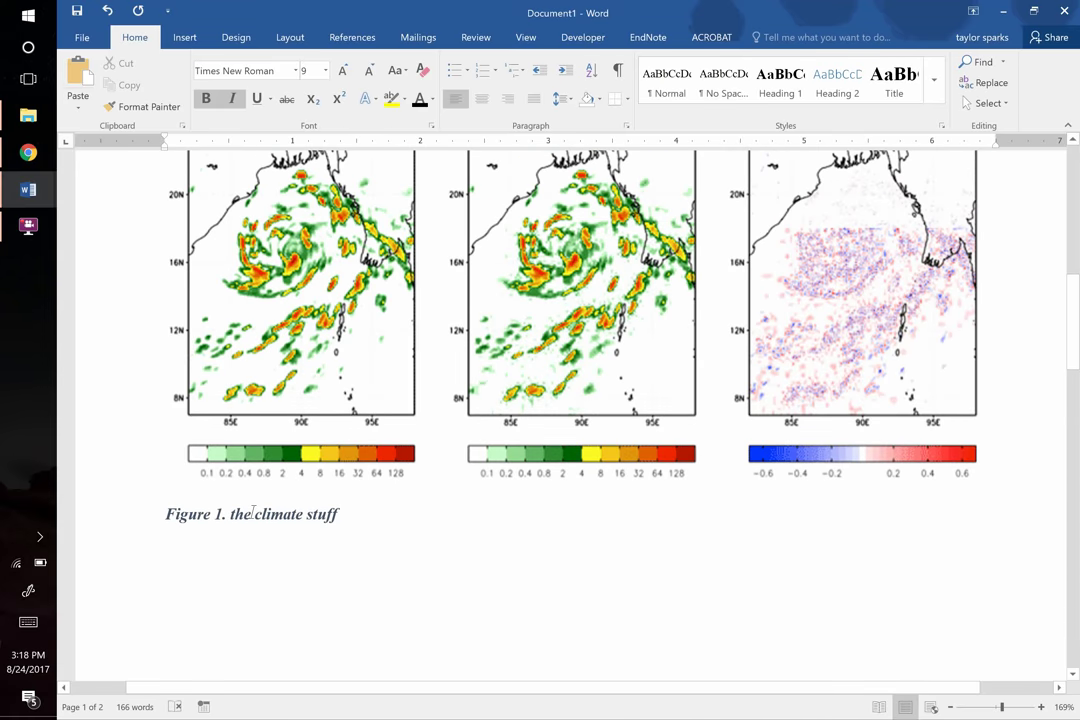
pyautogui.scroll(-10, 252, 514)
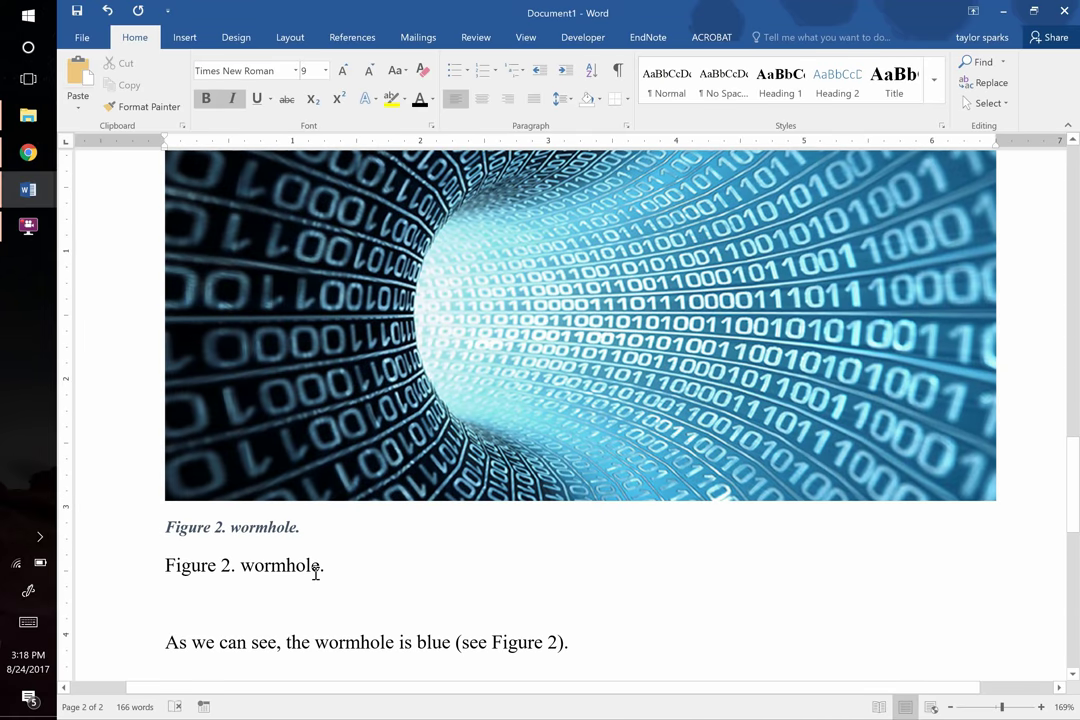
# Delete the old typed 'Figure 2. wormhole.' caption line
pyautogui.doubleClick(314, 569)
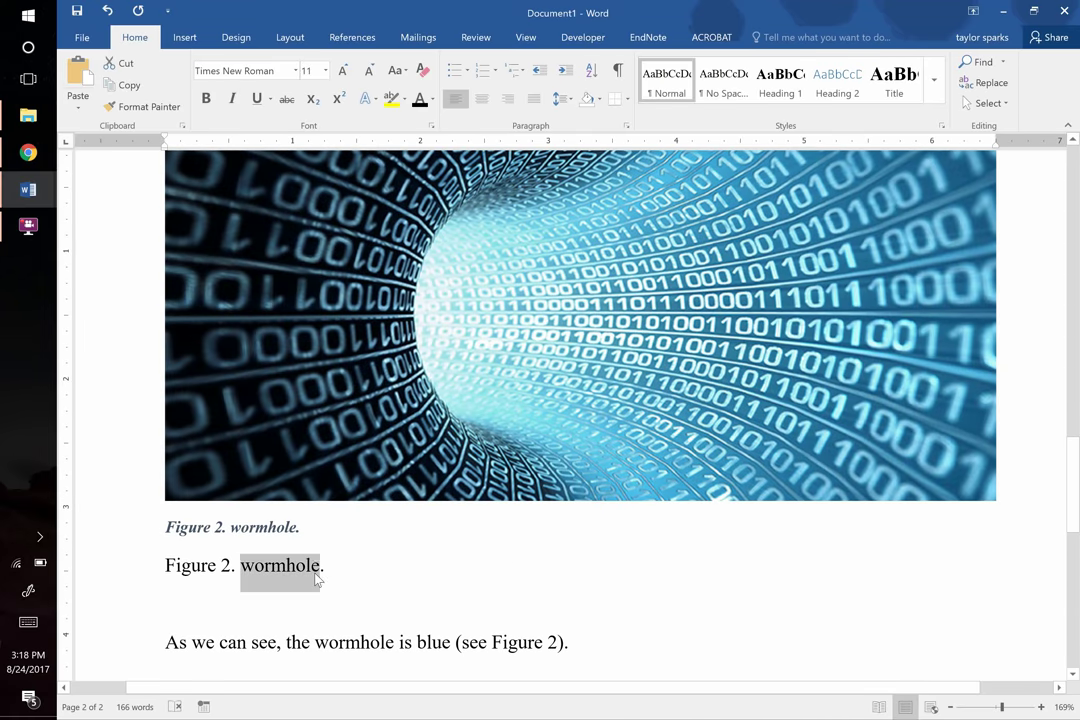
pyautogui.tripleClick(314, 576)
pyautogui.press('Delete')
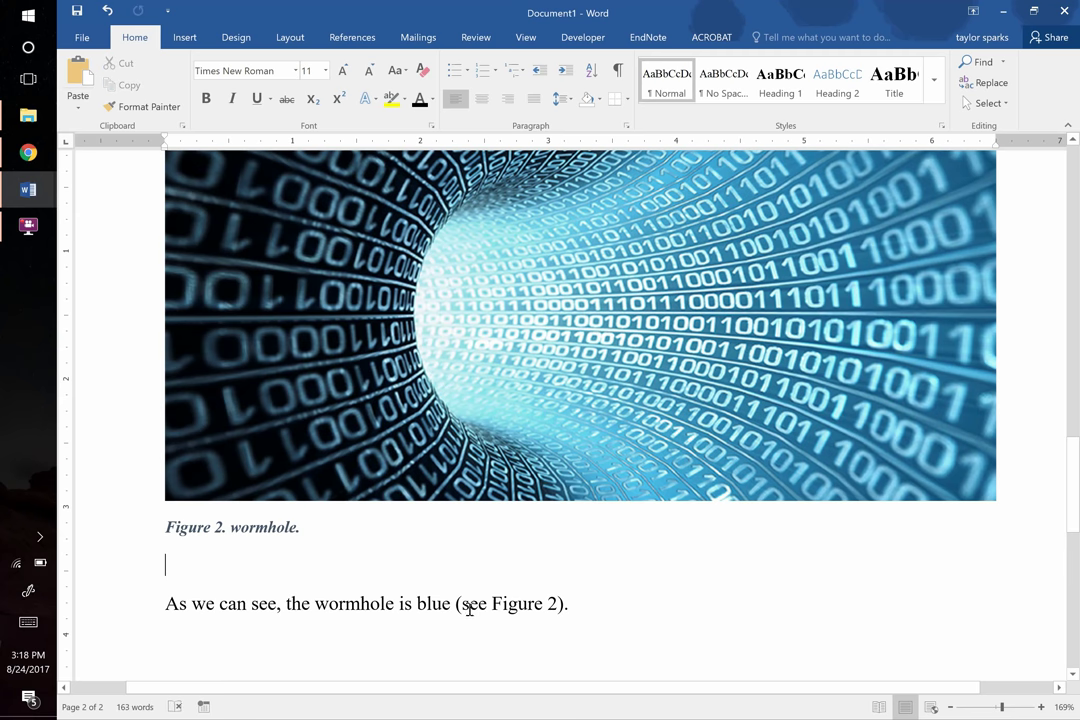
# Erase the typed 'Figure 2' so the sentence's brackets read '(see )'
pyautogui.moveTo(469, 609); pyautogui.dragTo(569, 620)
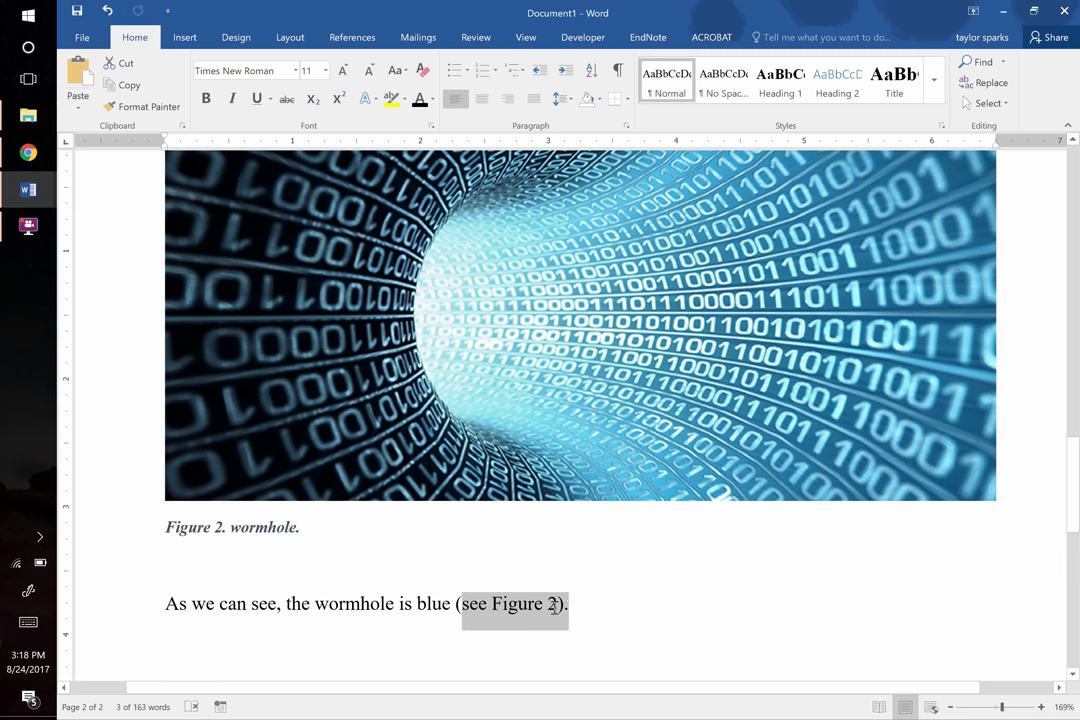
pyautogui.click(610, 616)
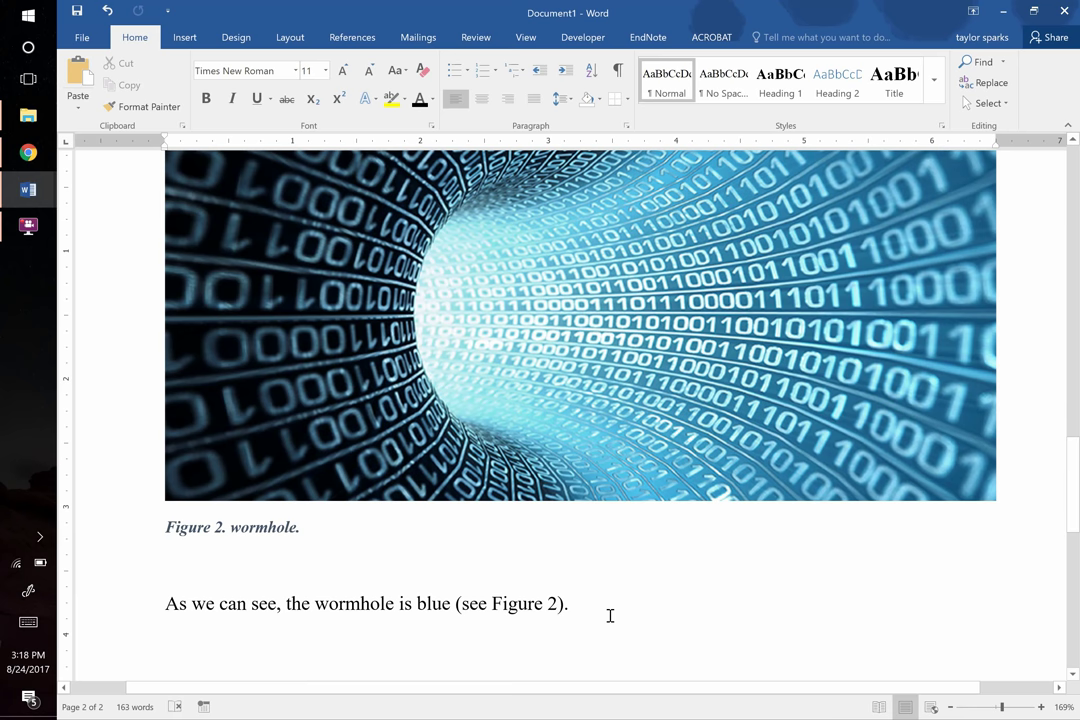
pyautogui.press('Left')
pyautogui.press('Left')
pyautogui.press('BackSpace')
pyautogui.press('BackSpace')
pyautogui.press('BackSpace')
pyautogui.press('BackSpace')
pyautogui.press('BackSpace')
pyautogui.press('BackSpace')
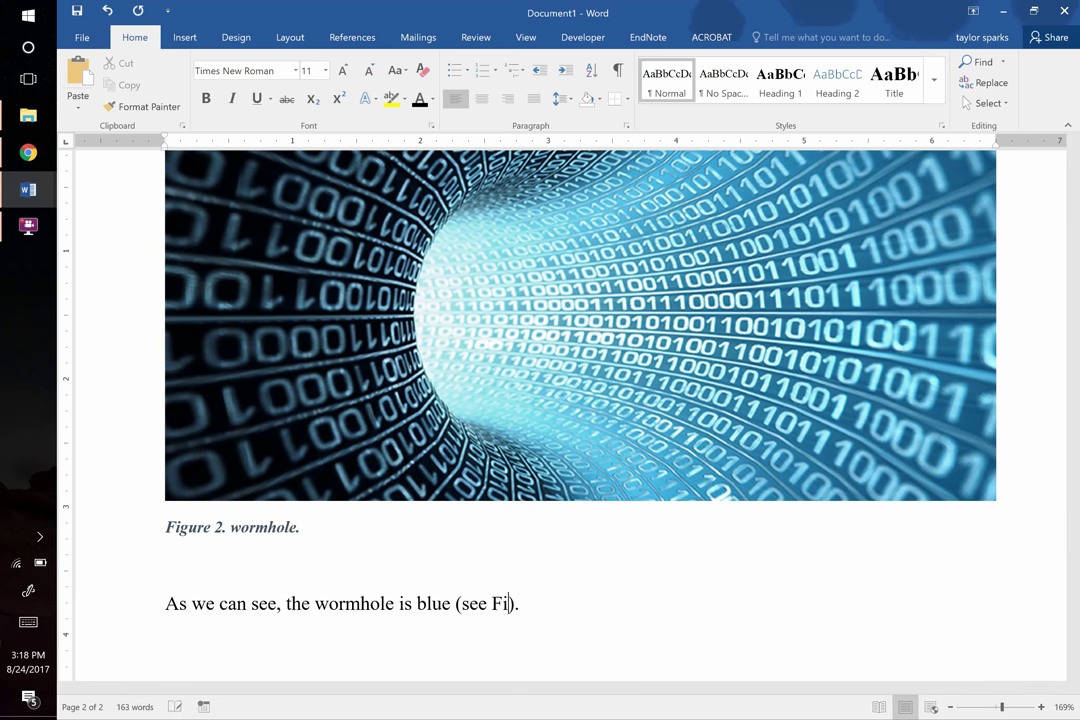
pyautogui.press('BackSpace')
pyautogui.press('BackSpace')
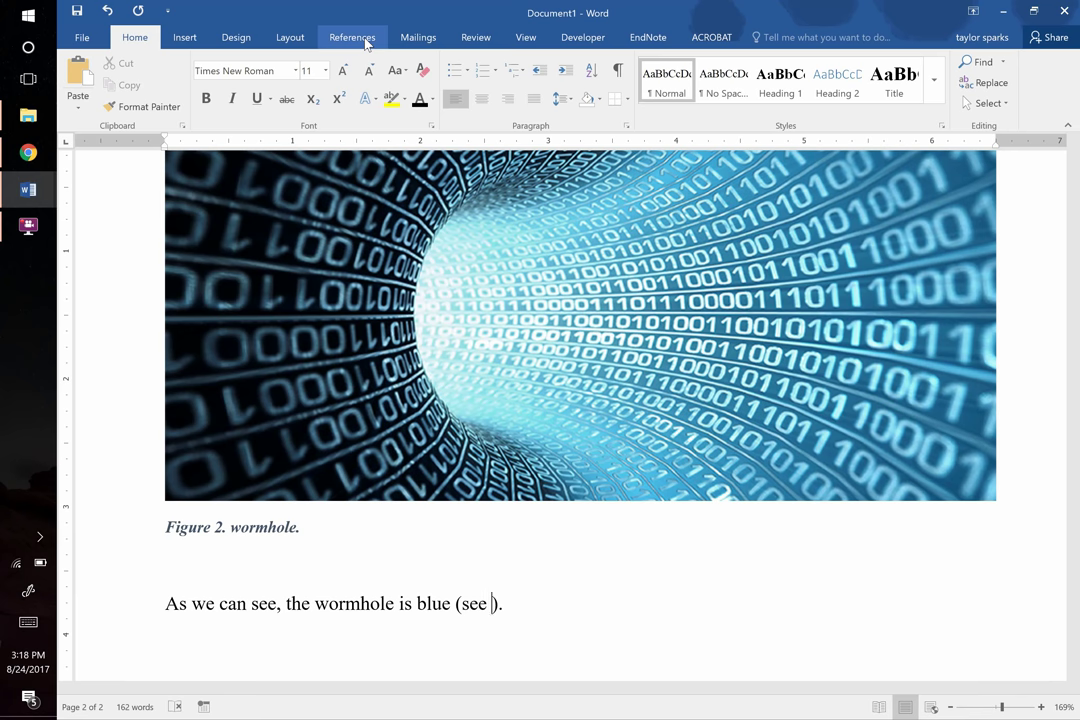
# Insert a Figure-type cross-reference to 'Figure 2. wormhole.' showing only label and number
pyautogui.click(352, 37)
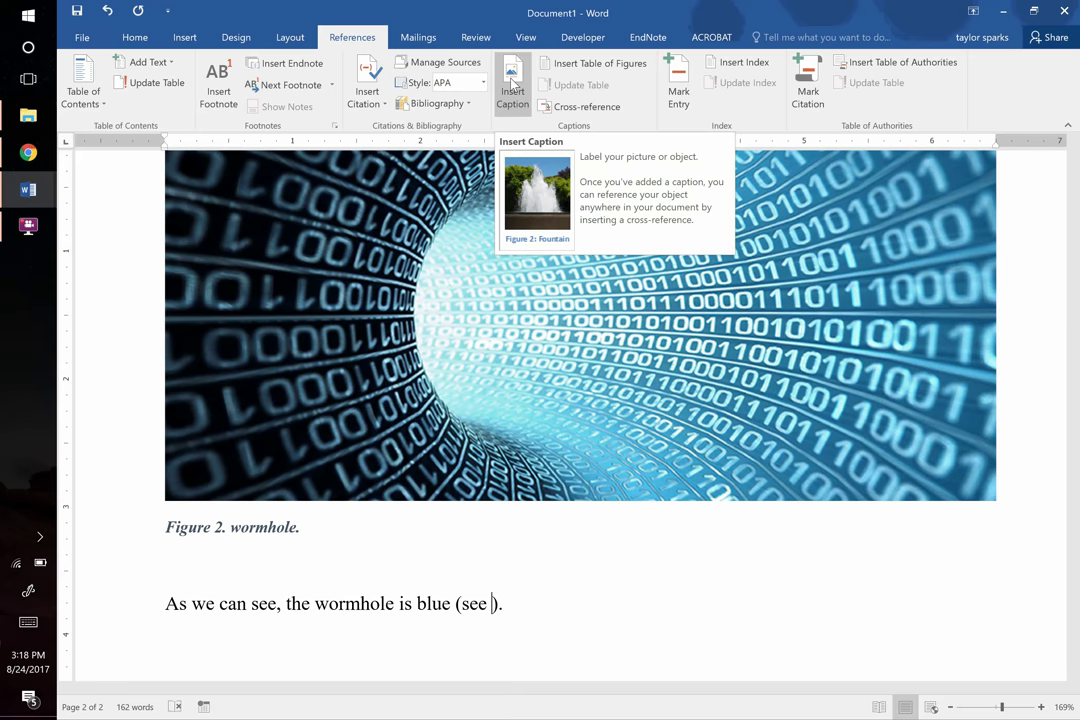
pyautogui.click(576, 108)
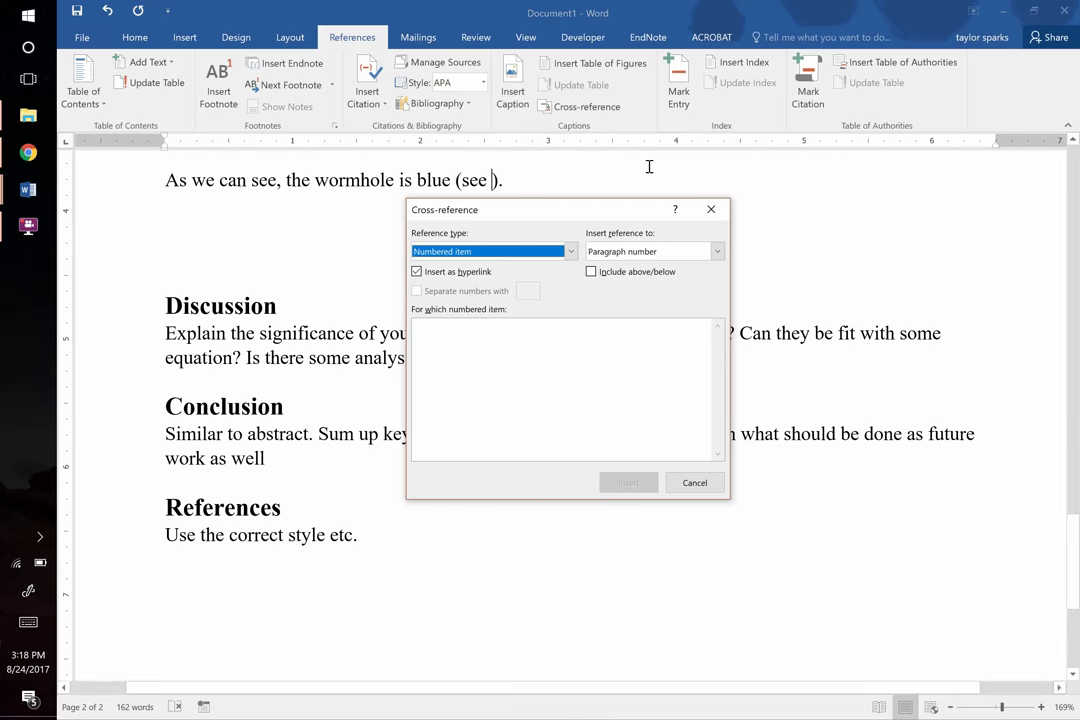
pyautogui.click(488, 252)
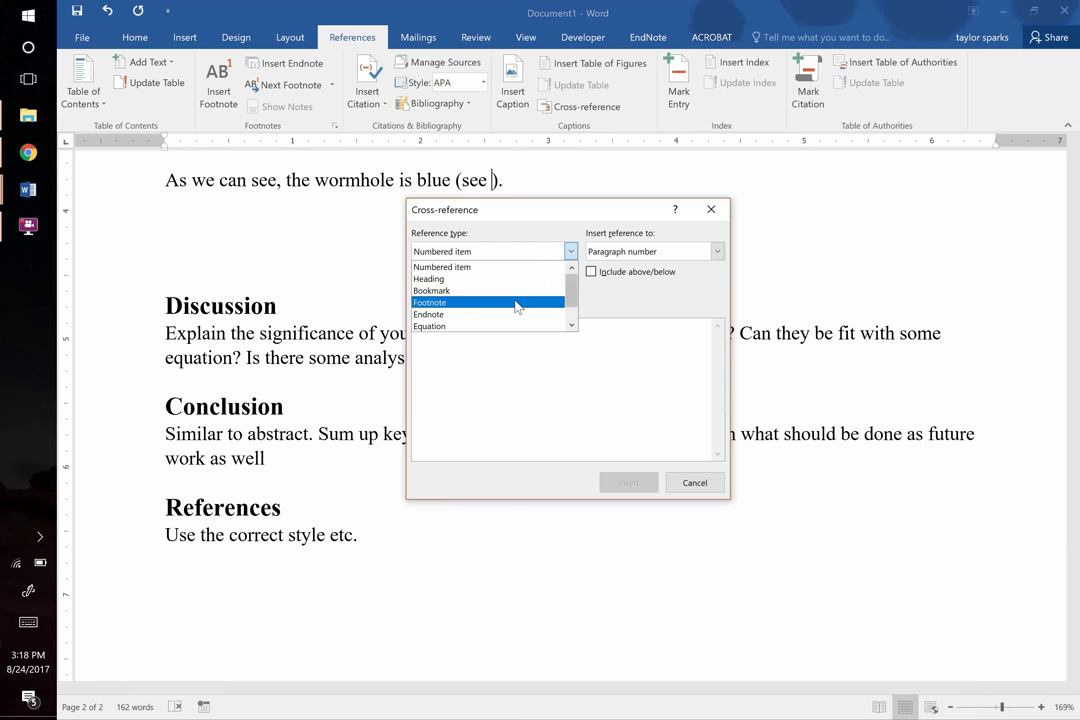
pyautogui.scroll(-1, 568, 322)
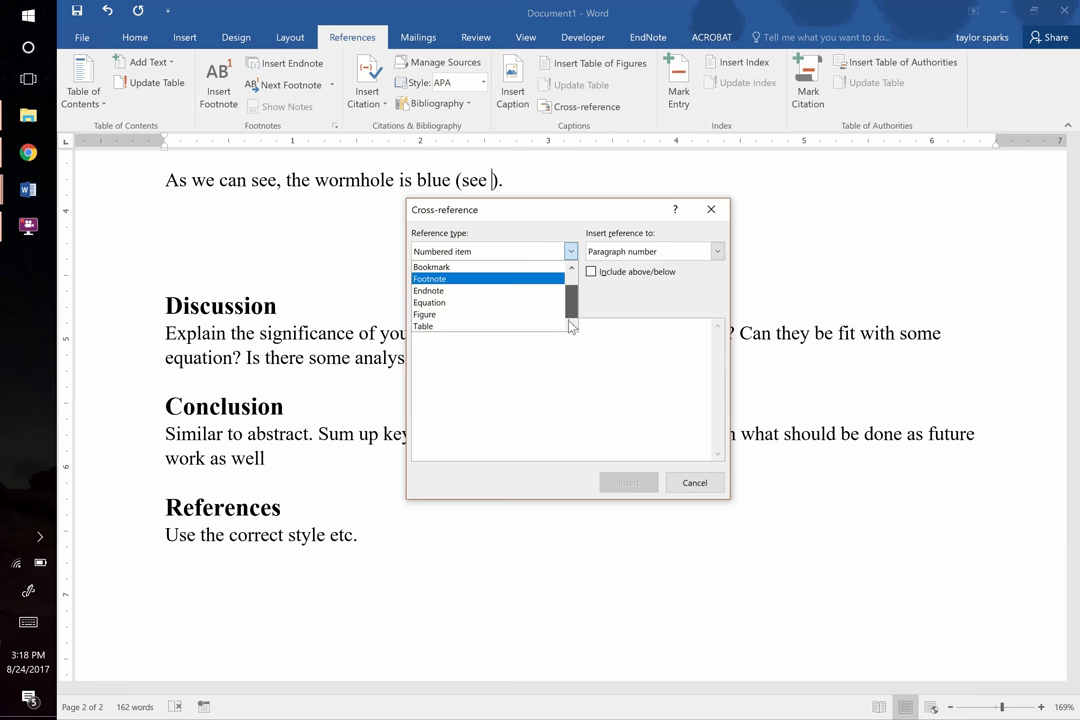
pyautogui.click(486, 315)
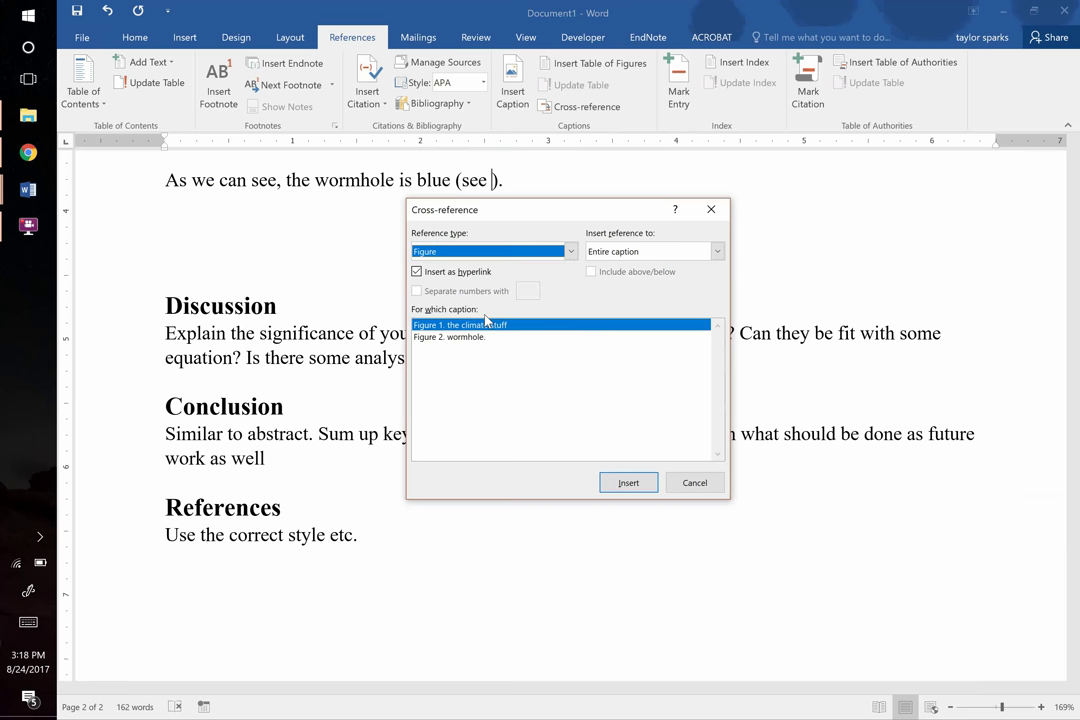
pyautogui.click(635, 252)
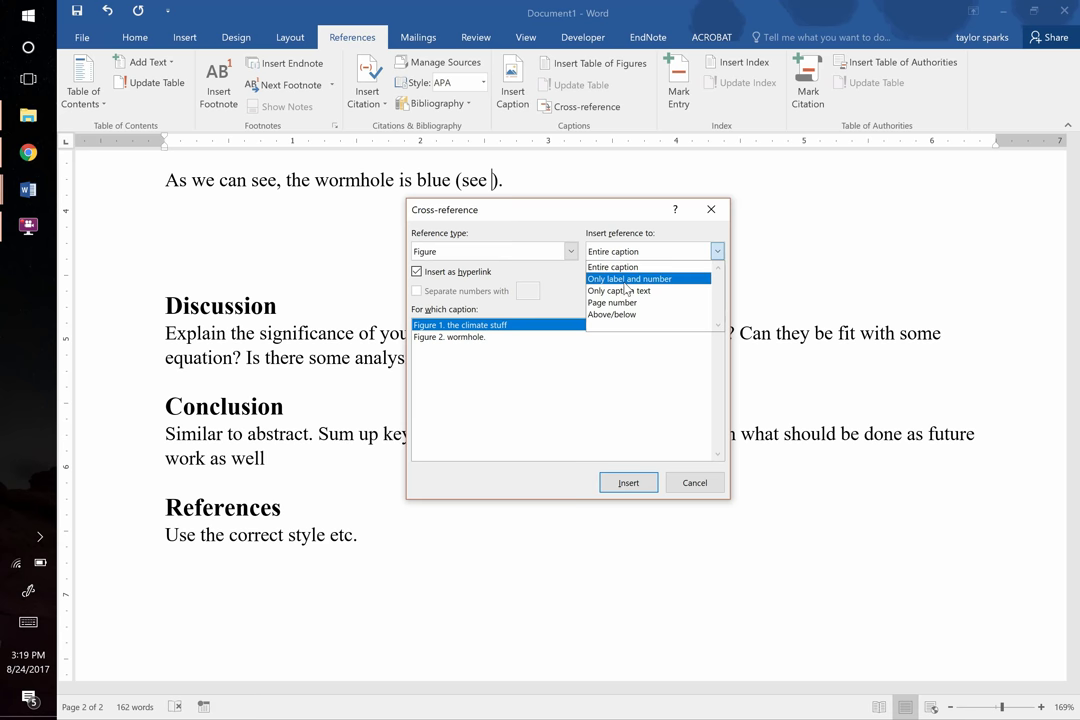
pyautogui.click(626, 282)
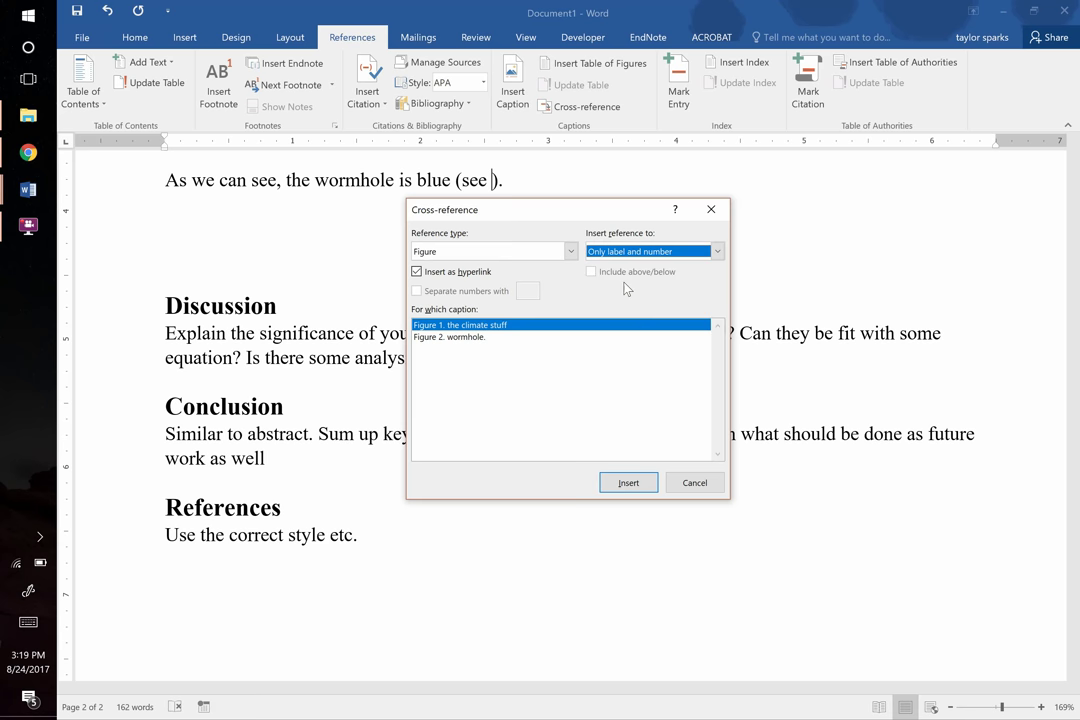
pyautogui.click(480, 340)
pyautogui.click(478, 326)
pyautogui.click(478, 338)
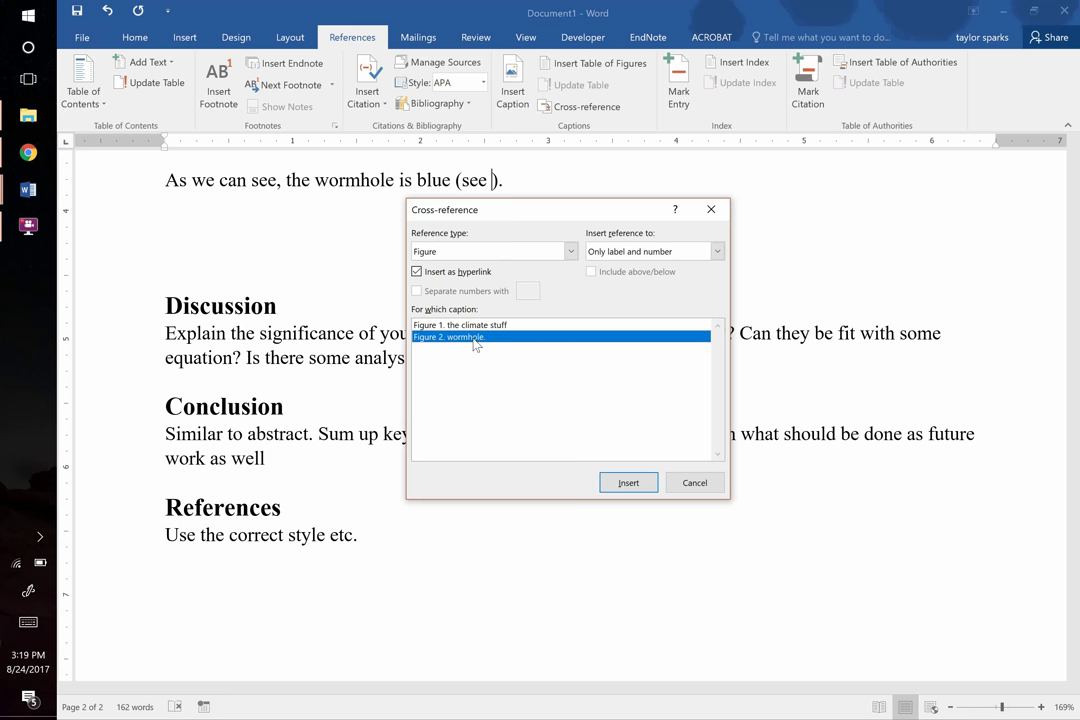
pyautogui.click(625, 483)
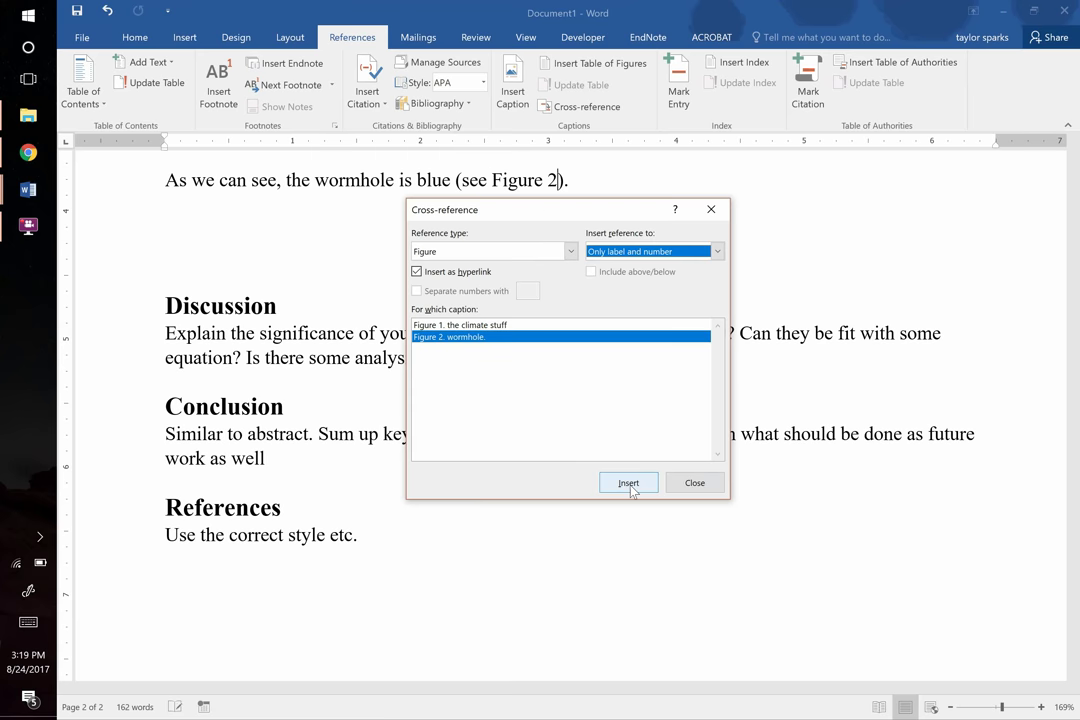
pyautogui.click(690, 484)
pyautogui.scroll(4, 468, 337)
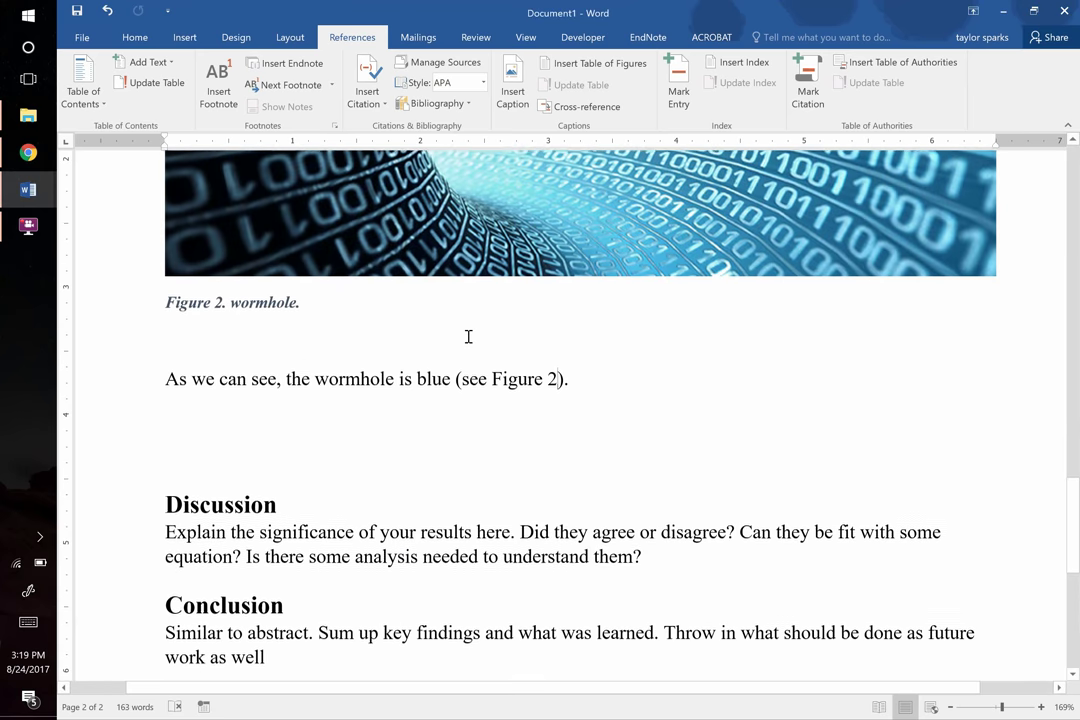
# Select the wormhole image, its 'Figure 2. wormhole.' caption and the '(see Figure 2)' sentence
pyautogui.moveTo(605, 441); pyautogui.dragTo(145, 253)
pyautogui.hotkey('ctrl', 'c')
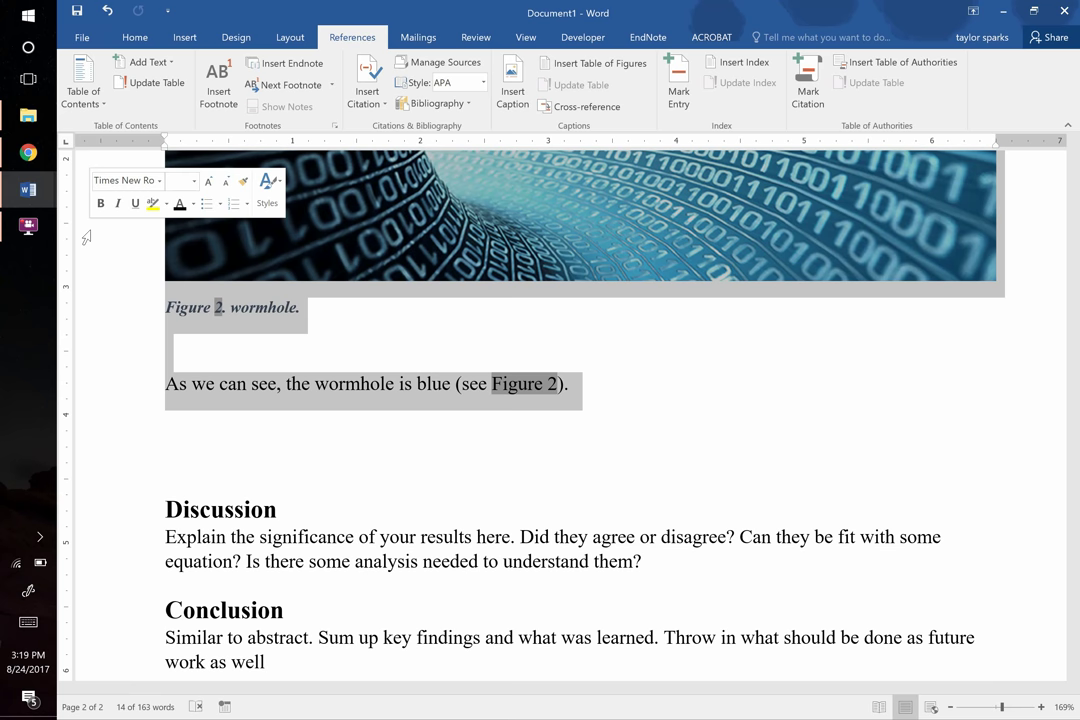
# Move the wormhole figure, caption and sentence into a new paragraph after the Results text
pyautogui.scroll(3, 437, 335)
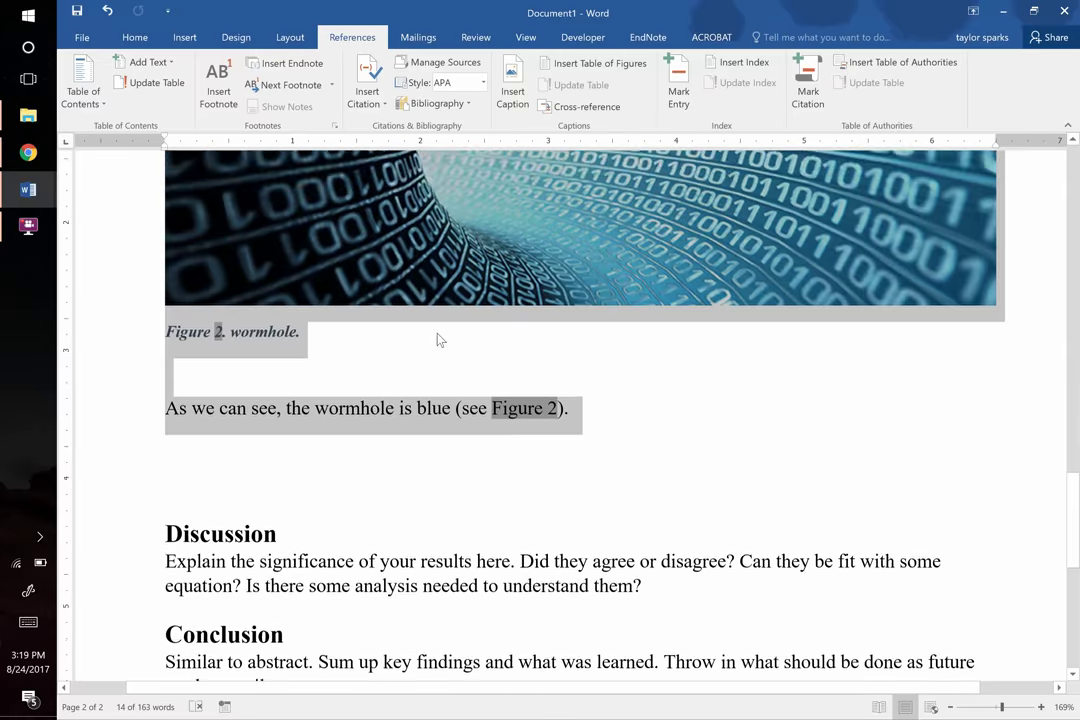
pyautogui.press('Delete')
pyautogui.scroll(10, 437, 335)
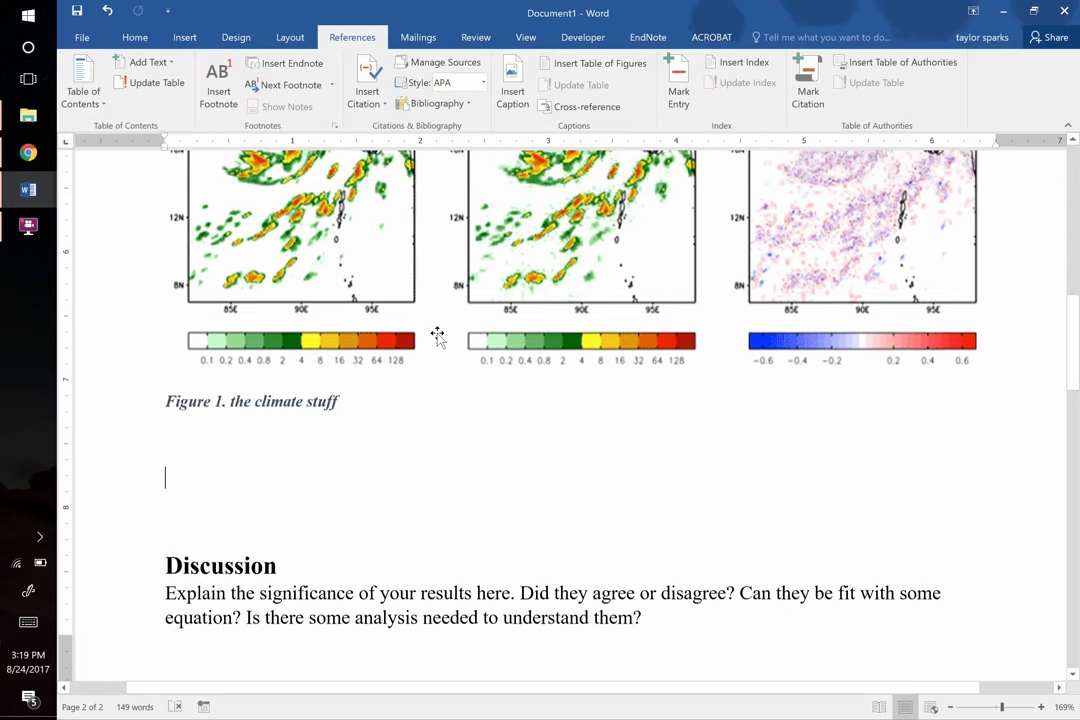
pyautogui.scroll(1, 437, 335)
pyautogui.click(313, 270)
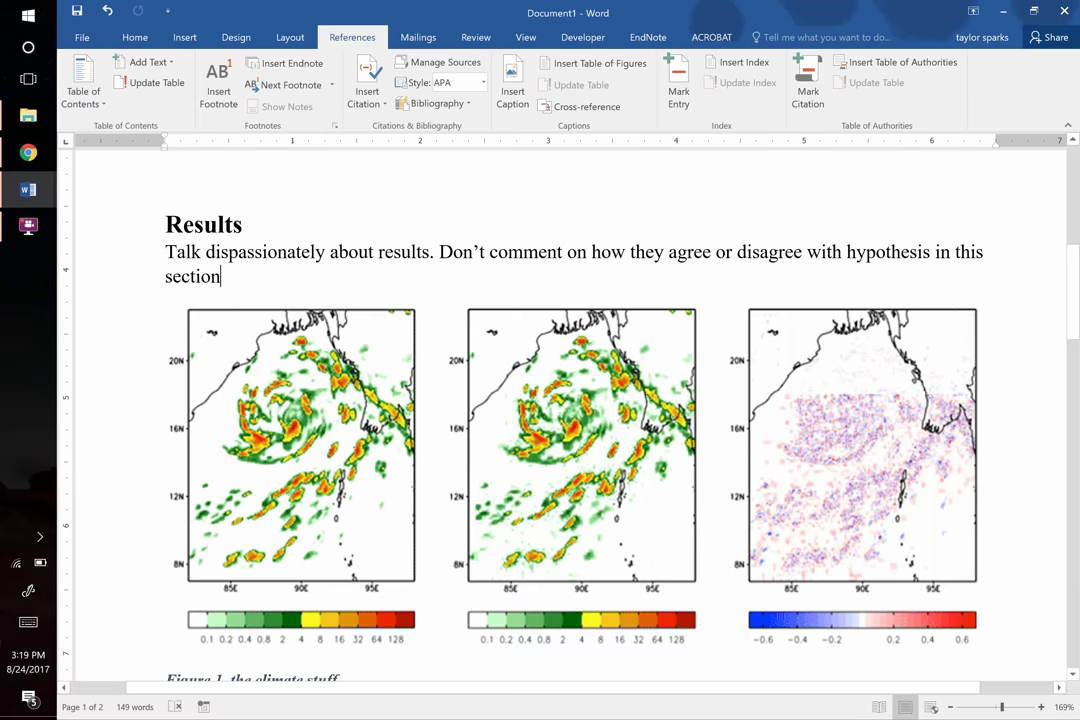
pyautogui.press('Return')
pyautogui.press('Return')
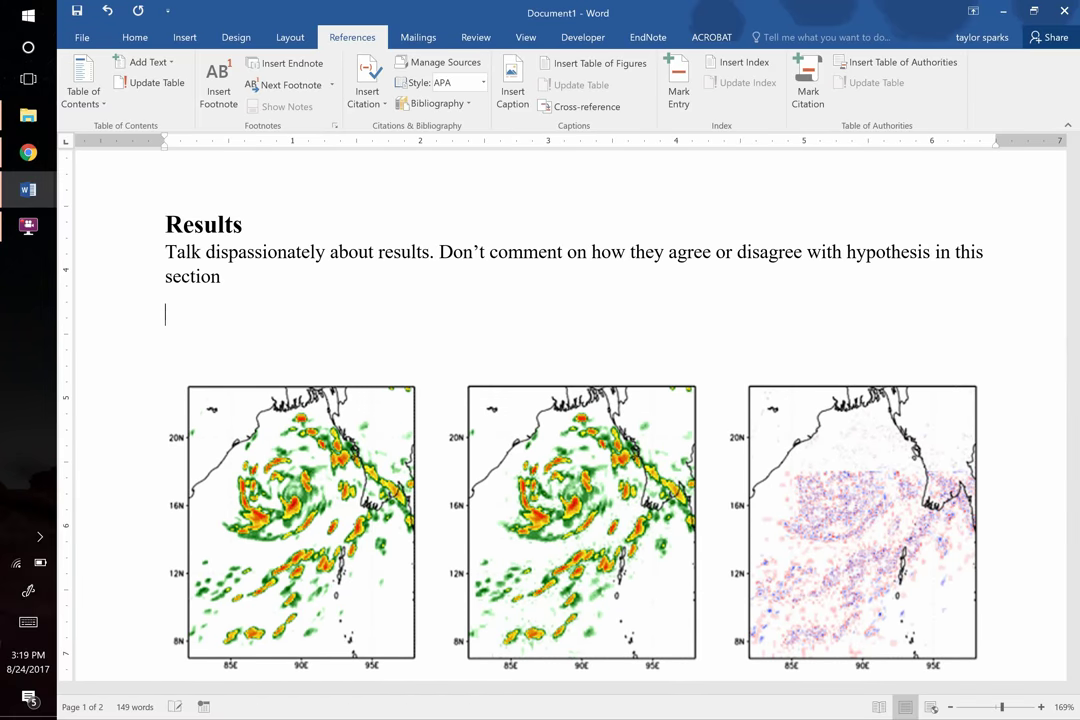
pyautogui.hotkey('ctrl', 'v')
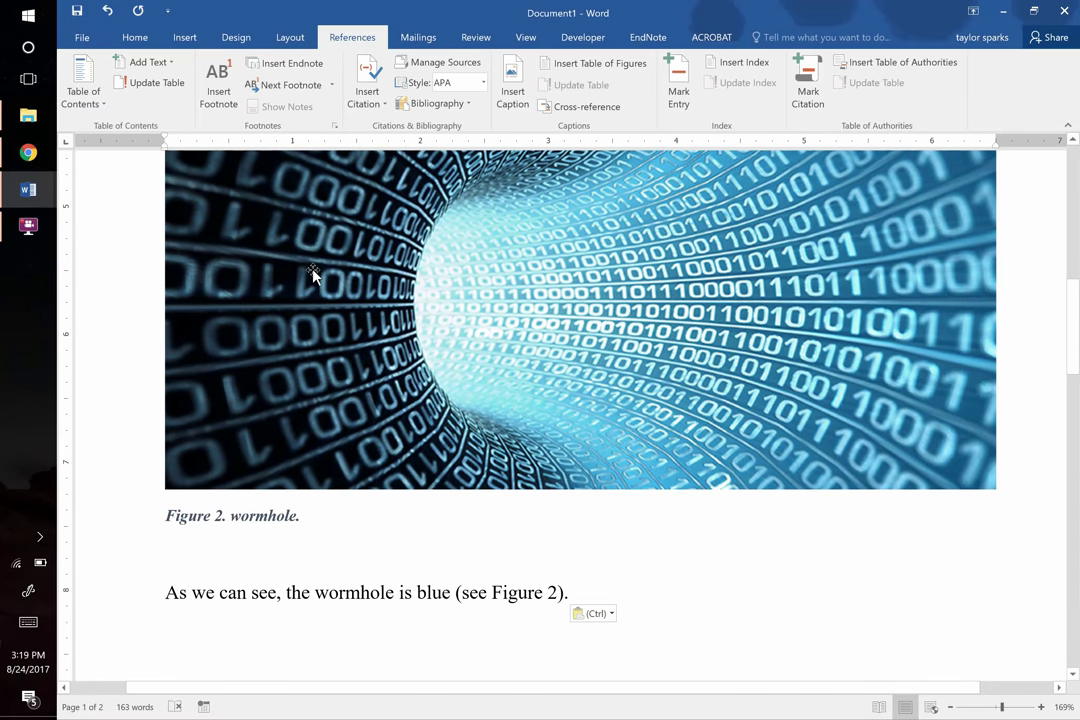
# Update all document fields so the wormhole caption reads Figure 1 and the climate maps Figure 2
pyautogui.doubleClick(218, 515)
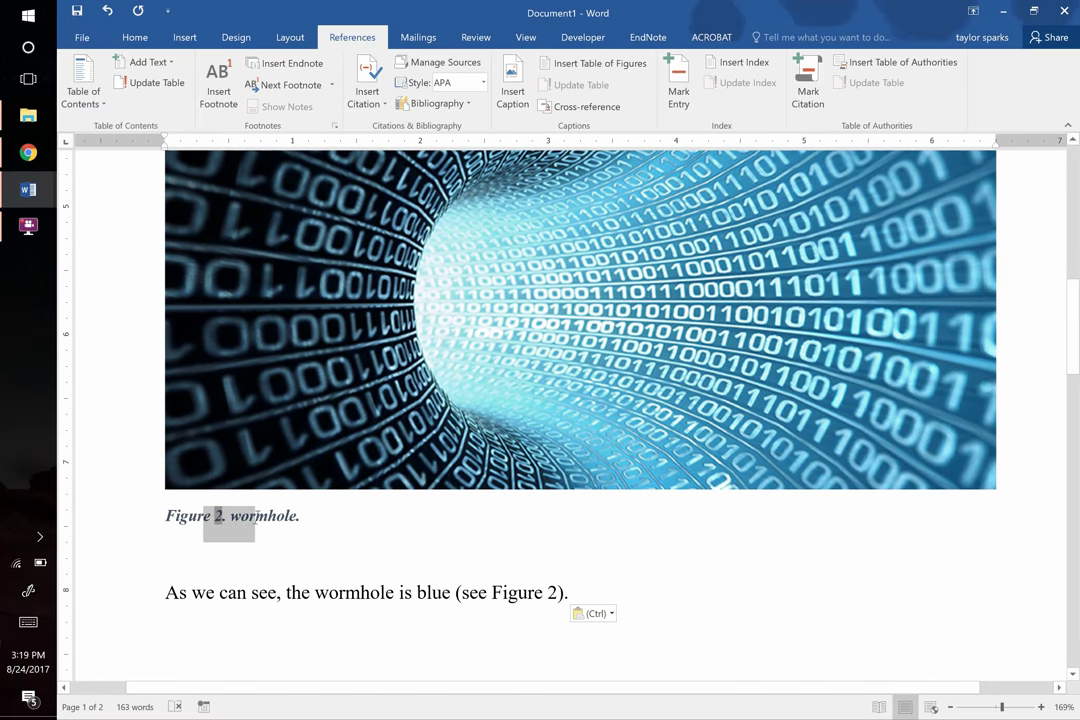
pyautogui.doubleClick(218, 515)
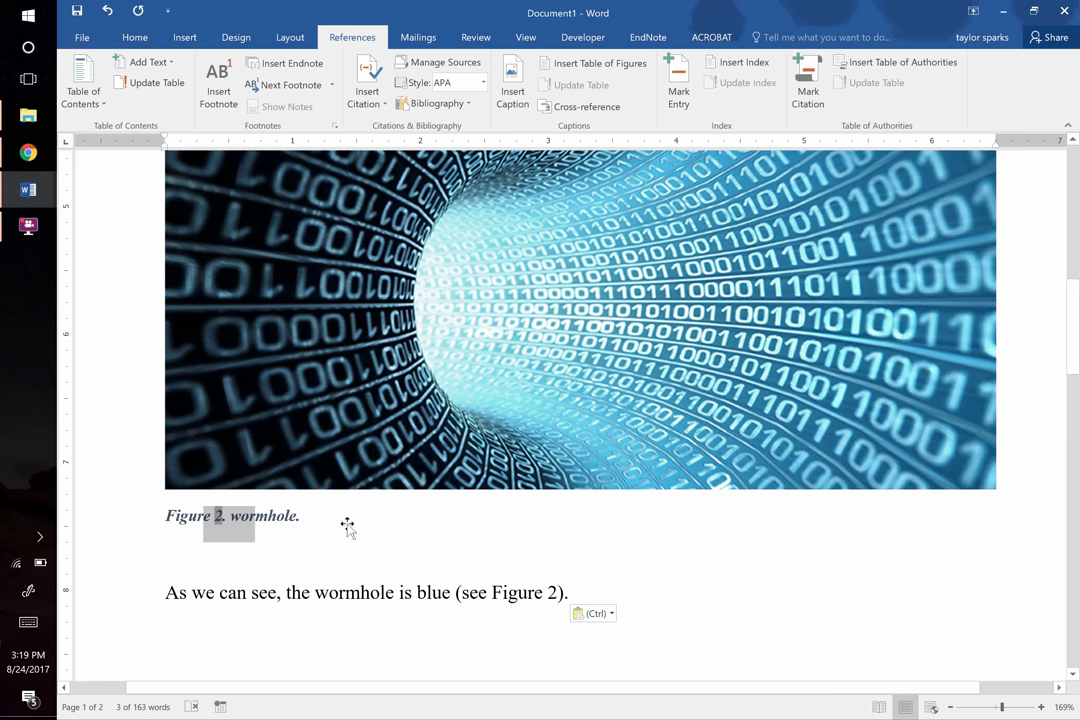
pyautogui.click(343, 567)
pyautogui.hotkey('ctrl', 'a')
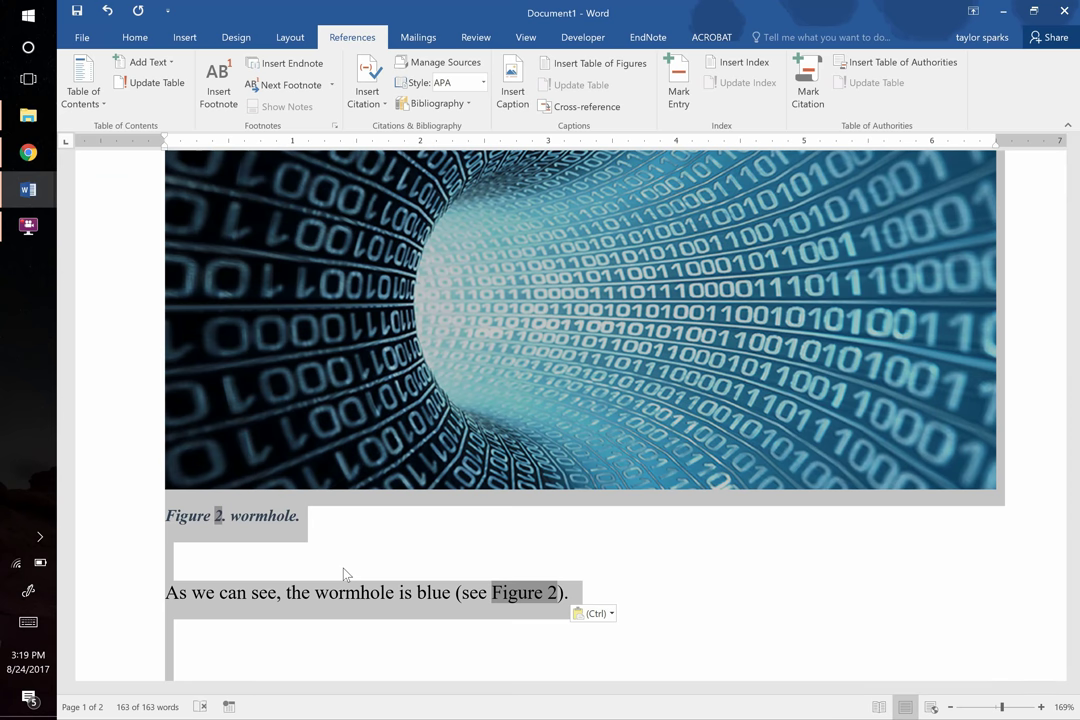
pyautogui.press('F9')
pyautogui.click(267, 517)
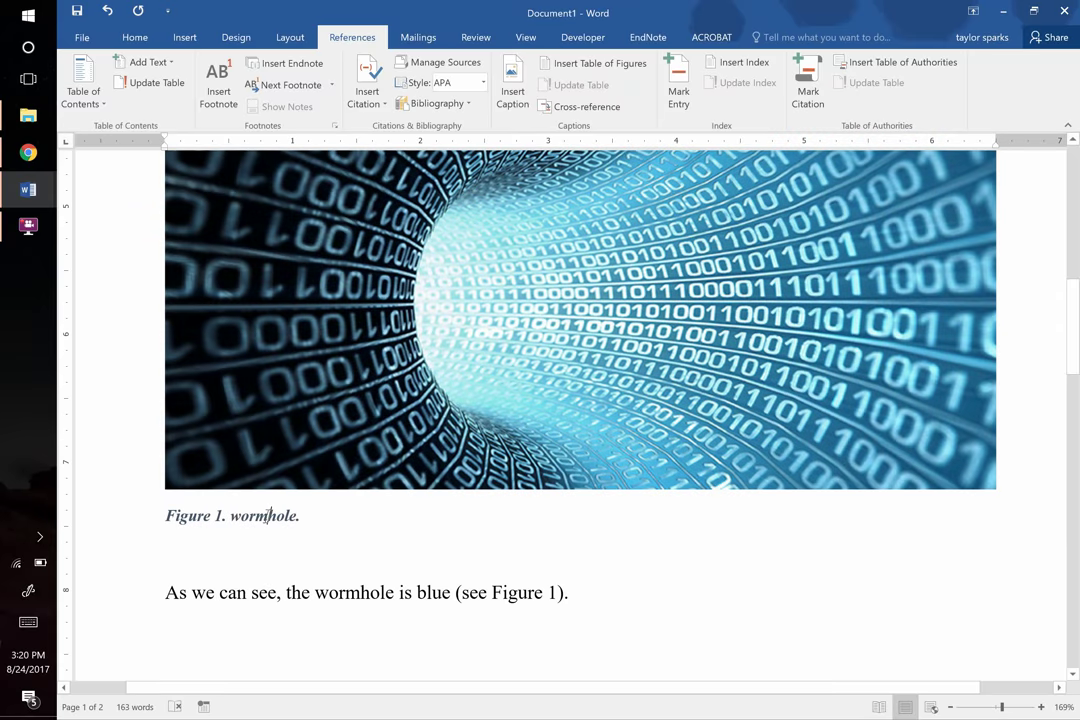
pyautogui.scroll(-3, 267, 516)
pyautogui.scroll(-12, 267, 517)
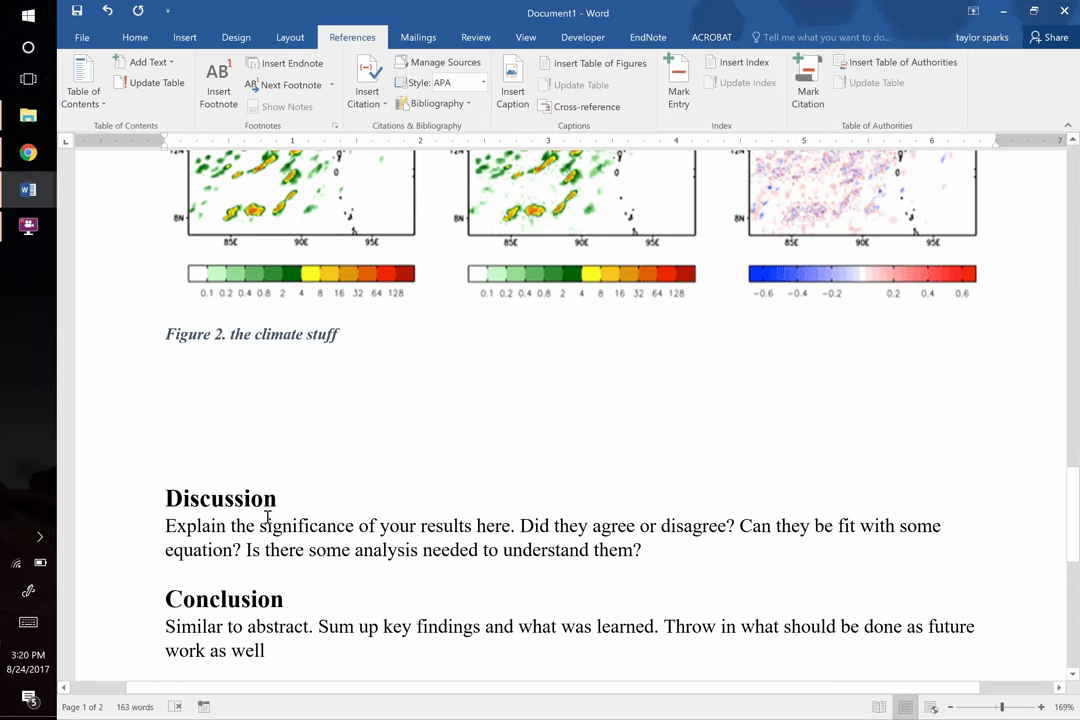
pyautogui.scroll(3, 267, 517)
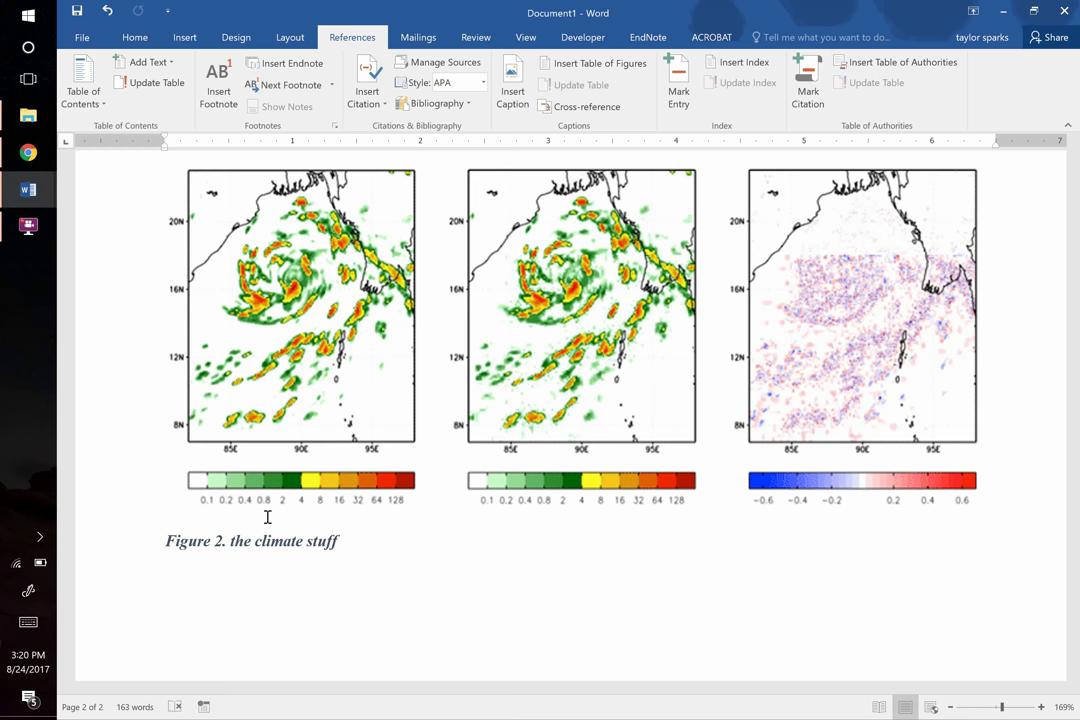
pyautogui.scroll(-10, 459, 326)
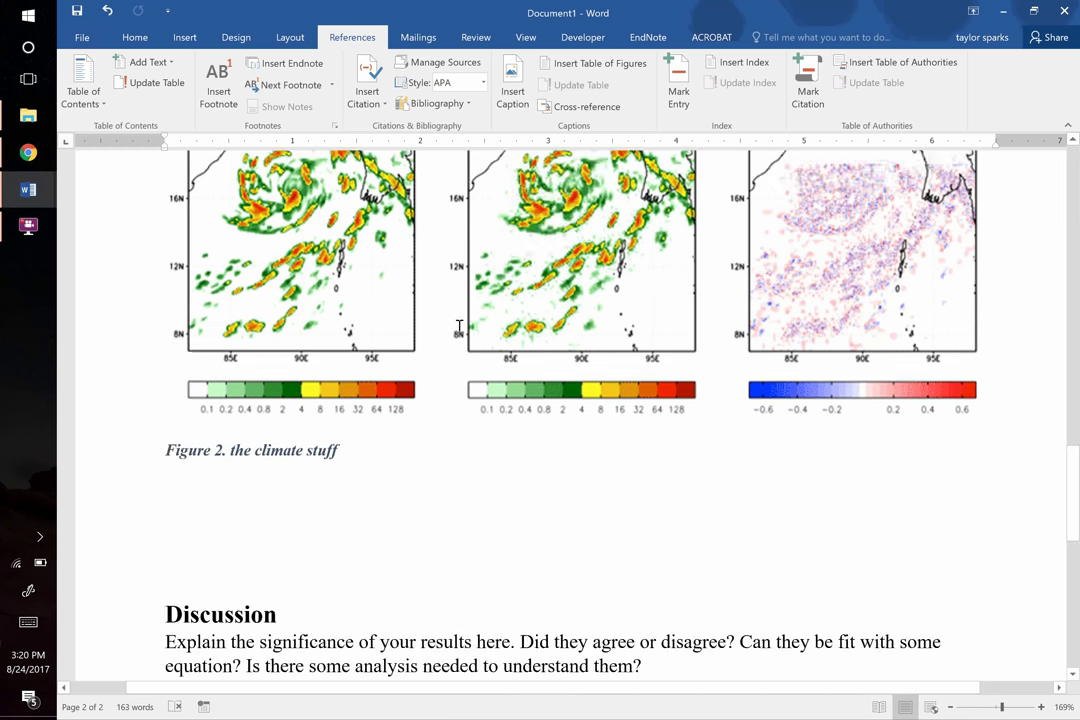
pyautogui.scroll(15, 459, 326)
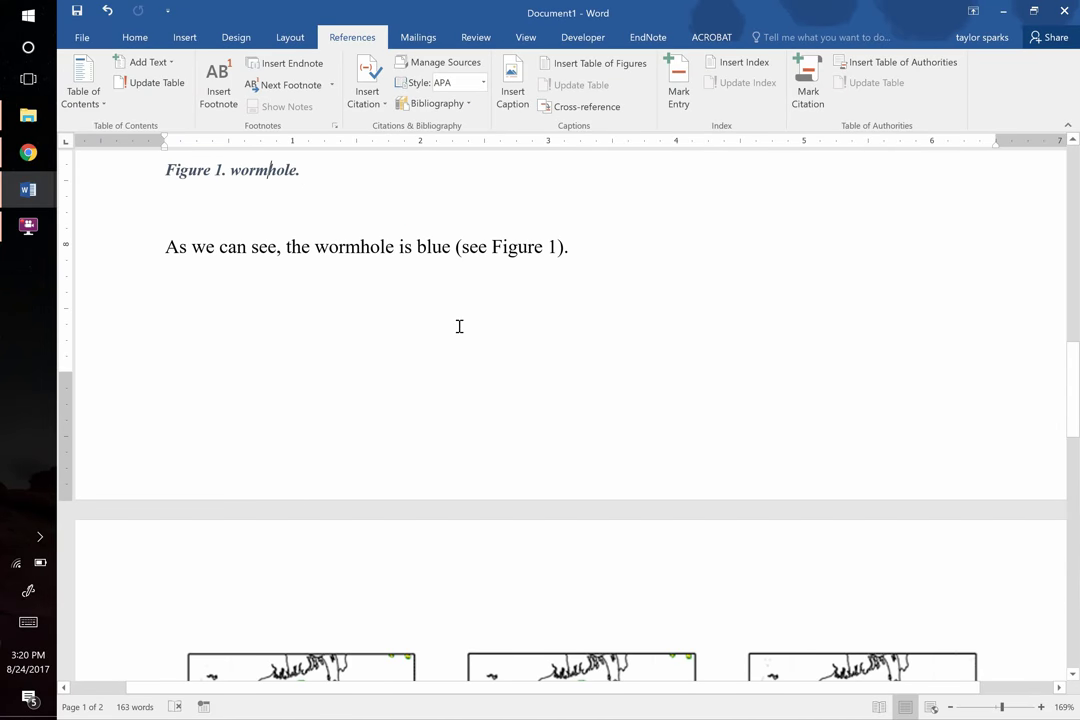
pyautogui.scroll(5, 459, 326)
pyautogui.scroll(5, 459, 326)
pyautogui.scroll(-2, 459, 326)
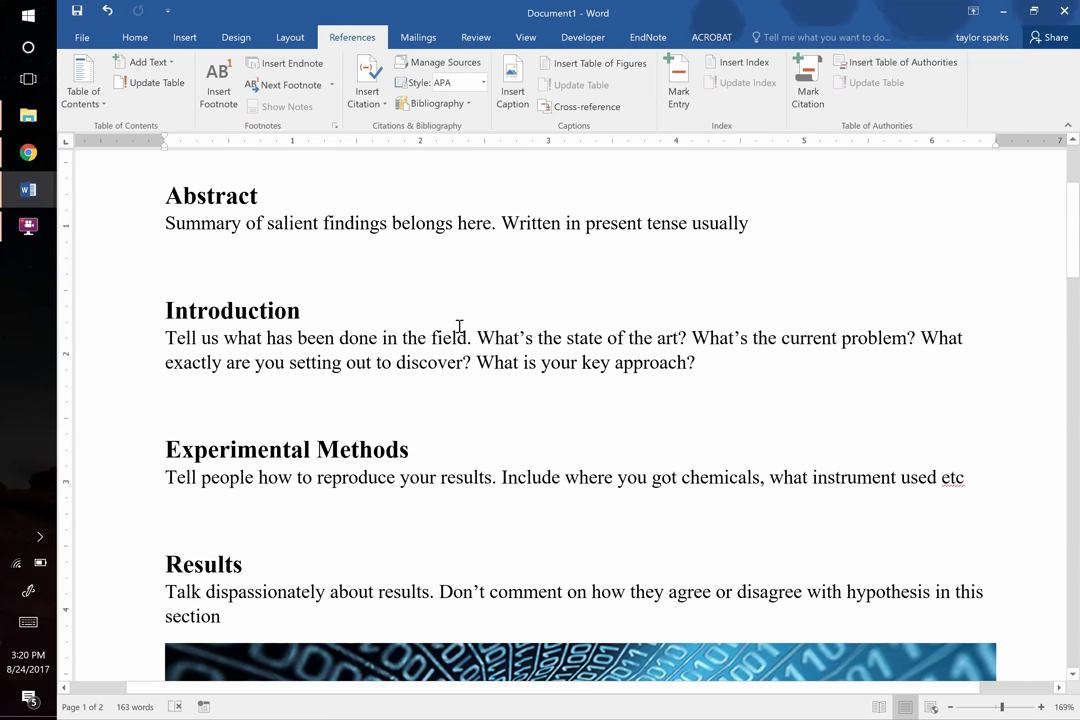
# With the Introduction heading selected, leave the Cross-reference type as Figure and close without inserting
pyautogui.click(373, 296)
pyautogui.doubleClick(250, 309)
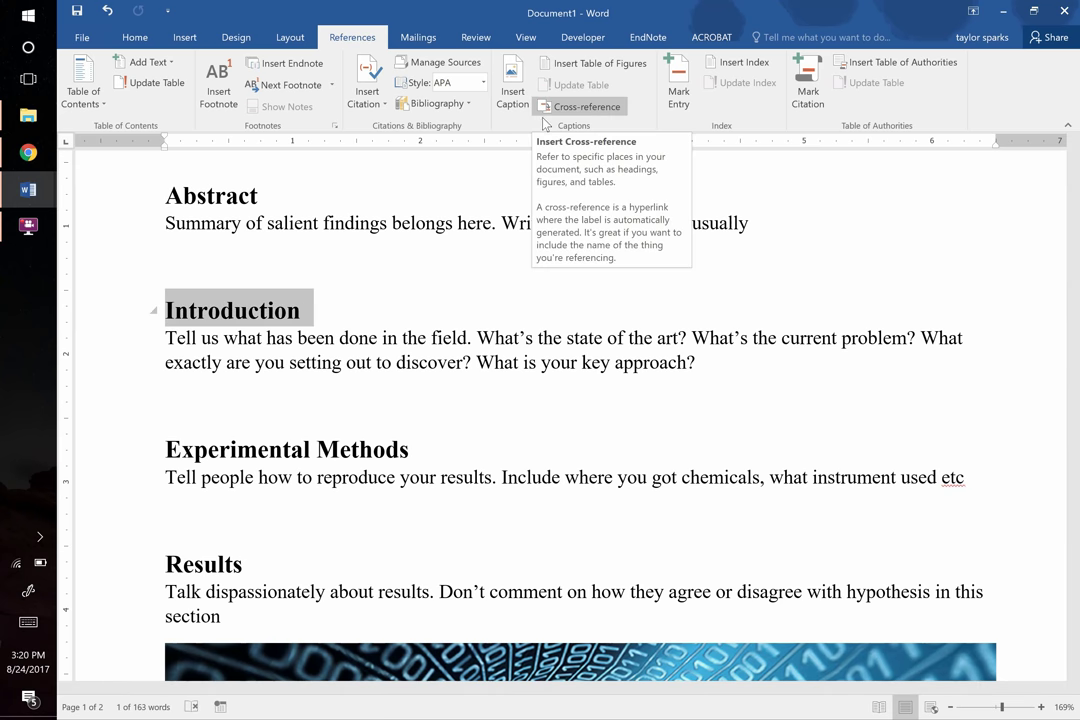
pyautogui.click(600, 107)
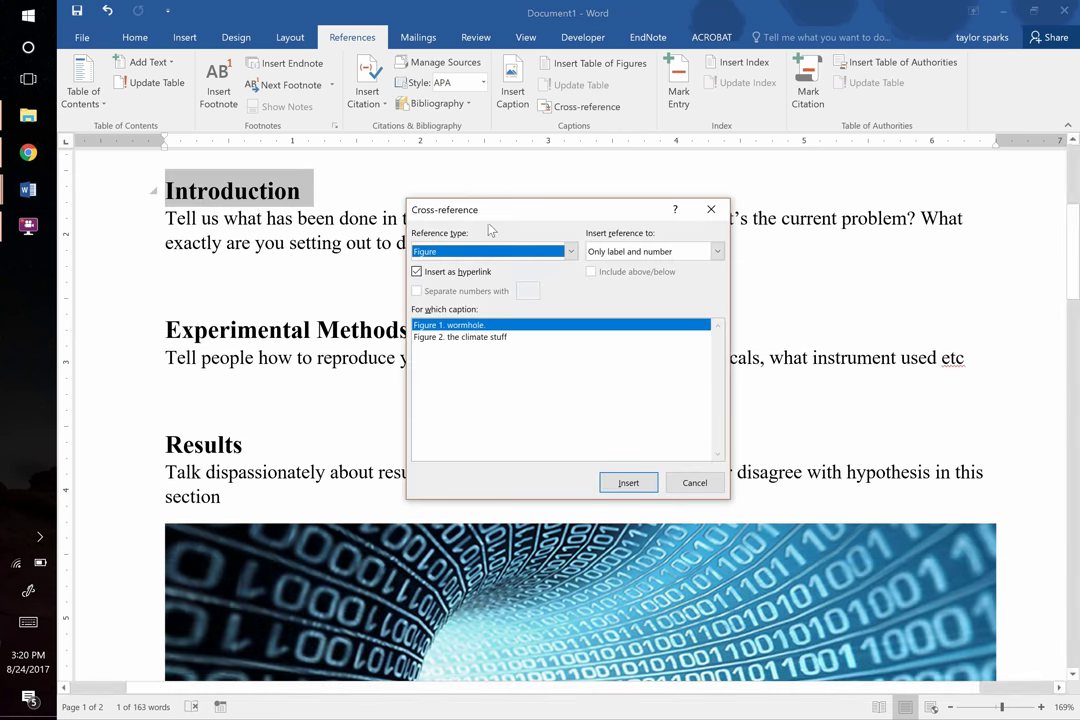
pyautogui.click(451, 255)
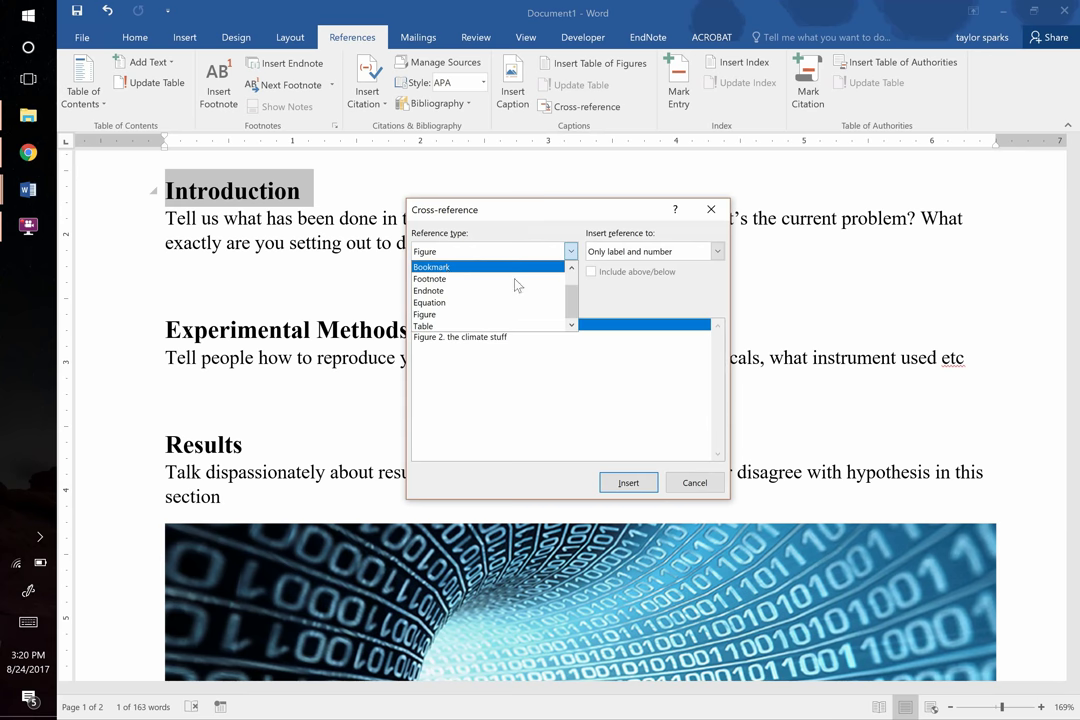
pyautogui.moveTo(573, 311); pyautogui.dragTo(577, 283)
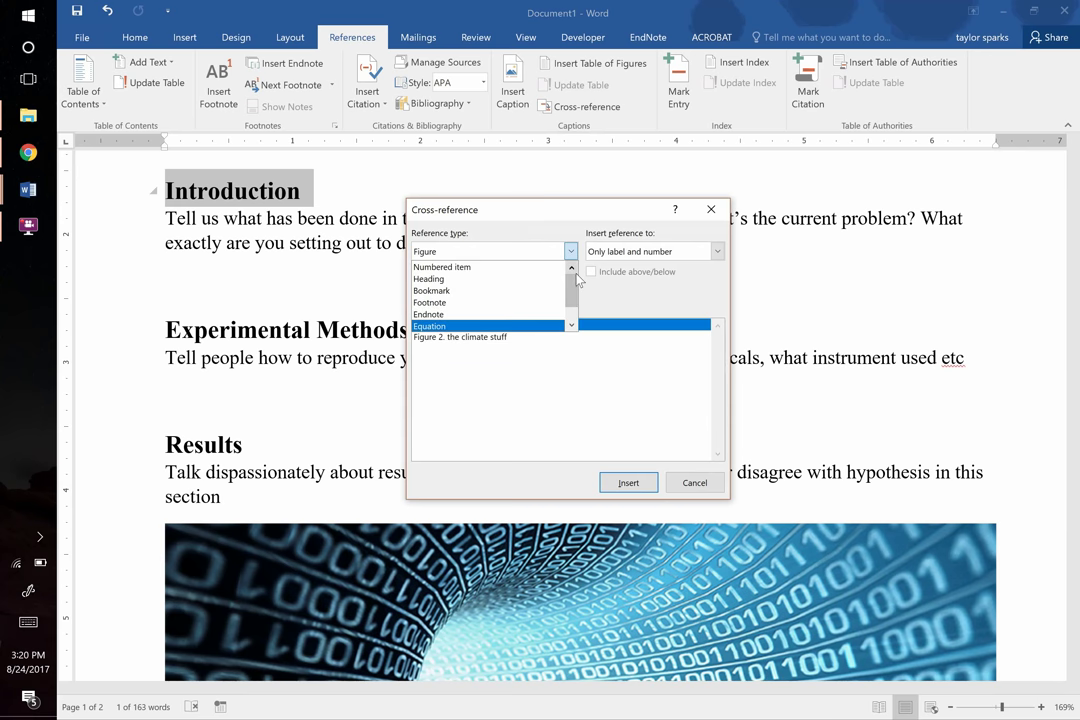
pyautogui.click(711, 212)
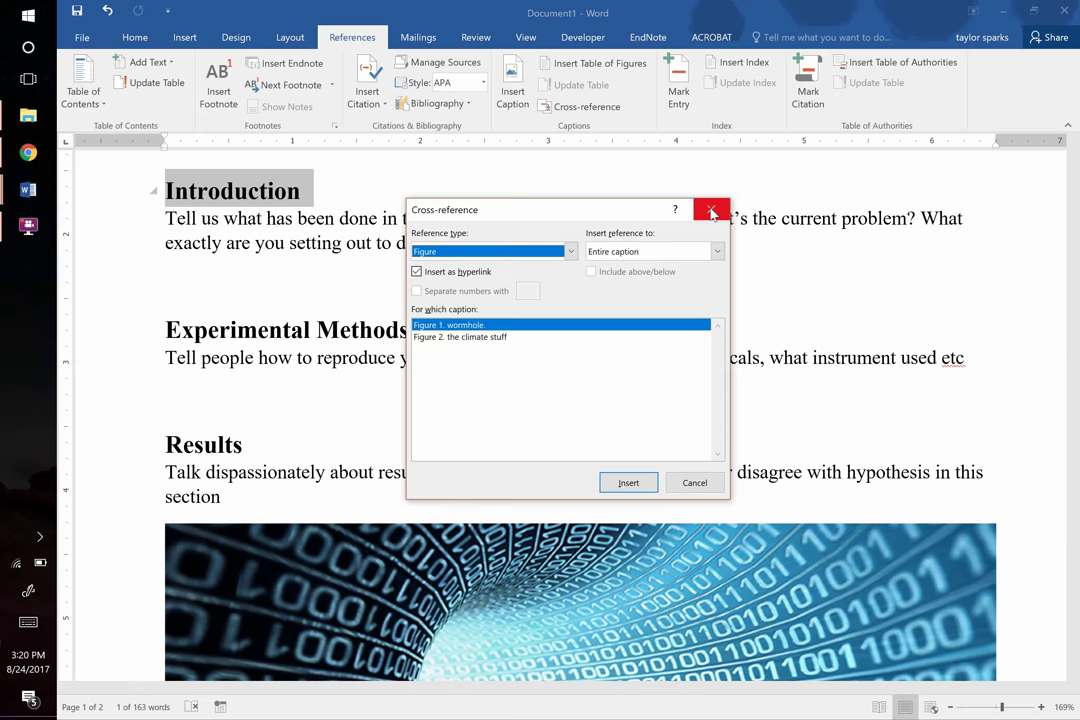
pyautogui.click(711, 211)
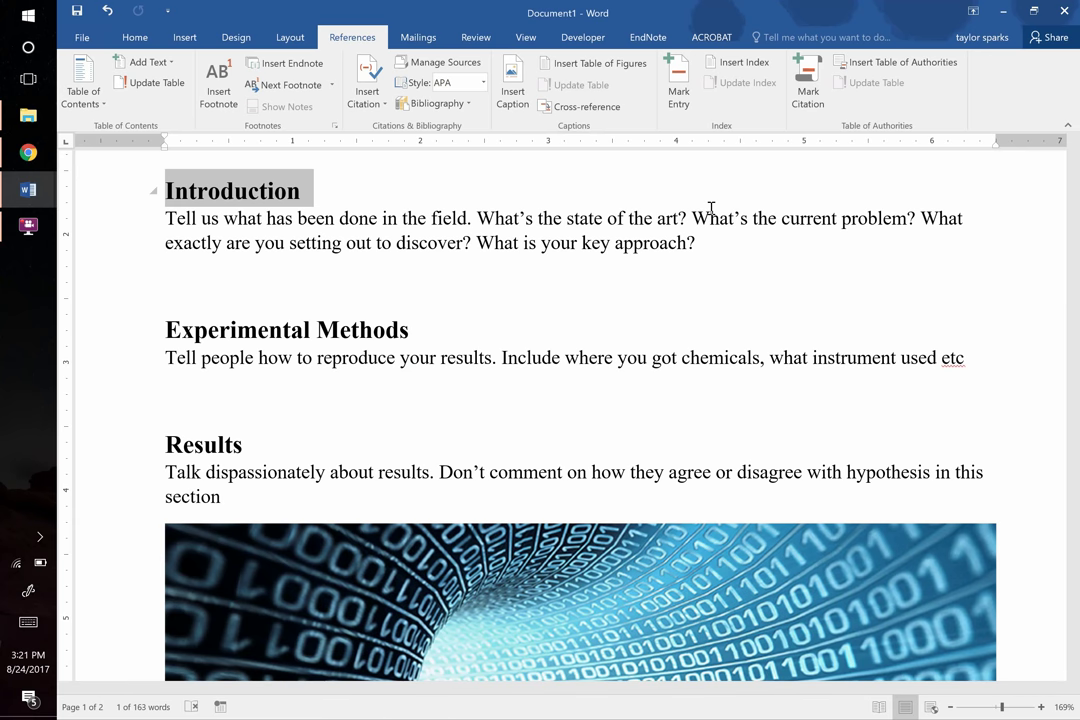
pyautogui.click(599, 243)
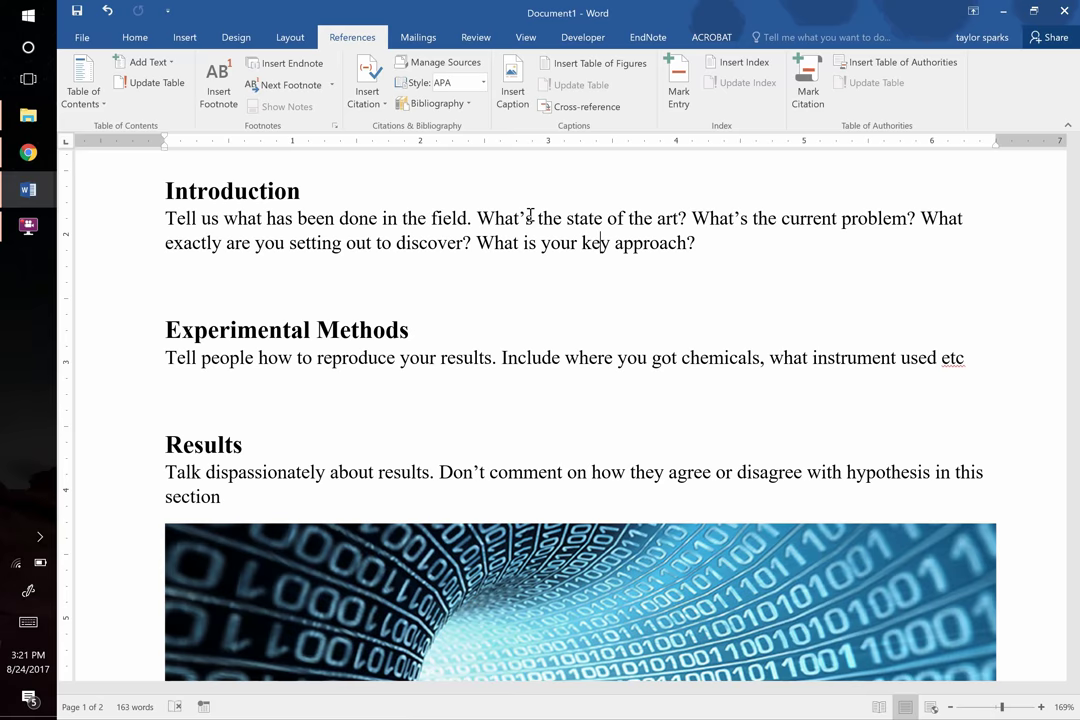
# Search Google in Chrome for 'my endnote web' and open the MyEndNoteWeb result
pyautogui.hotkey('alt', 'Tab')
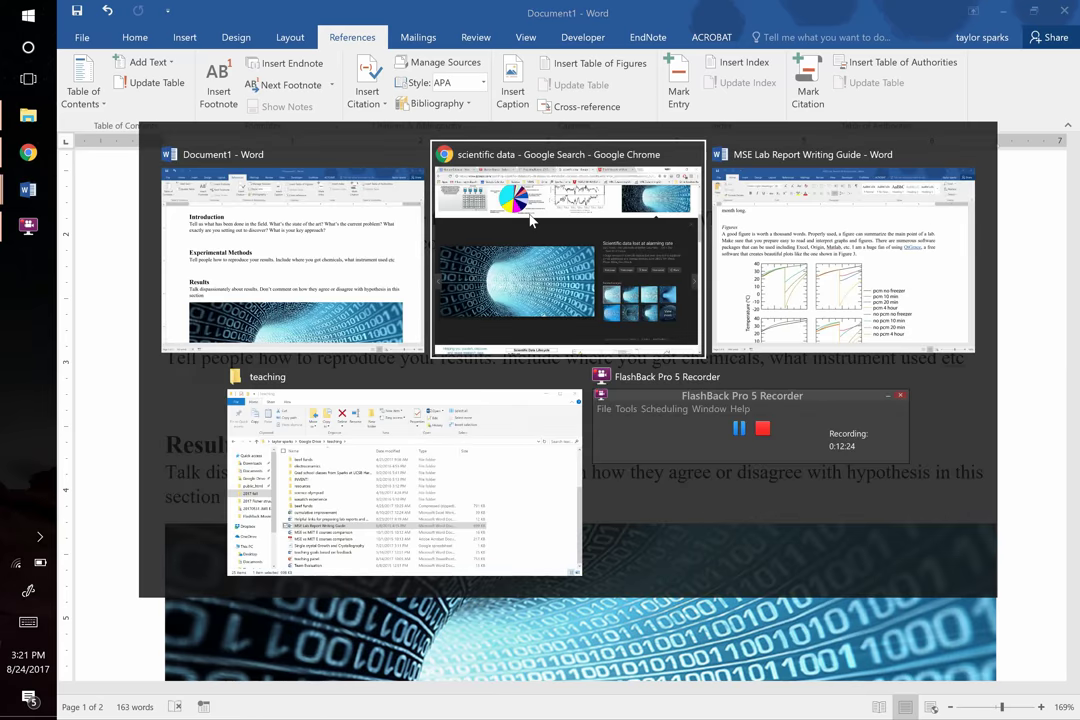
pyautogui.click(611, 36)
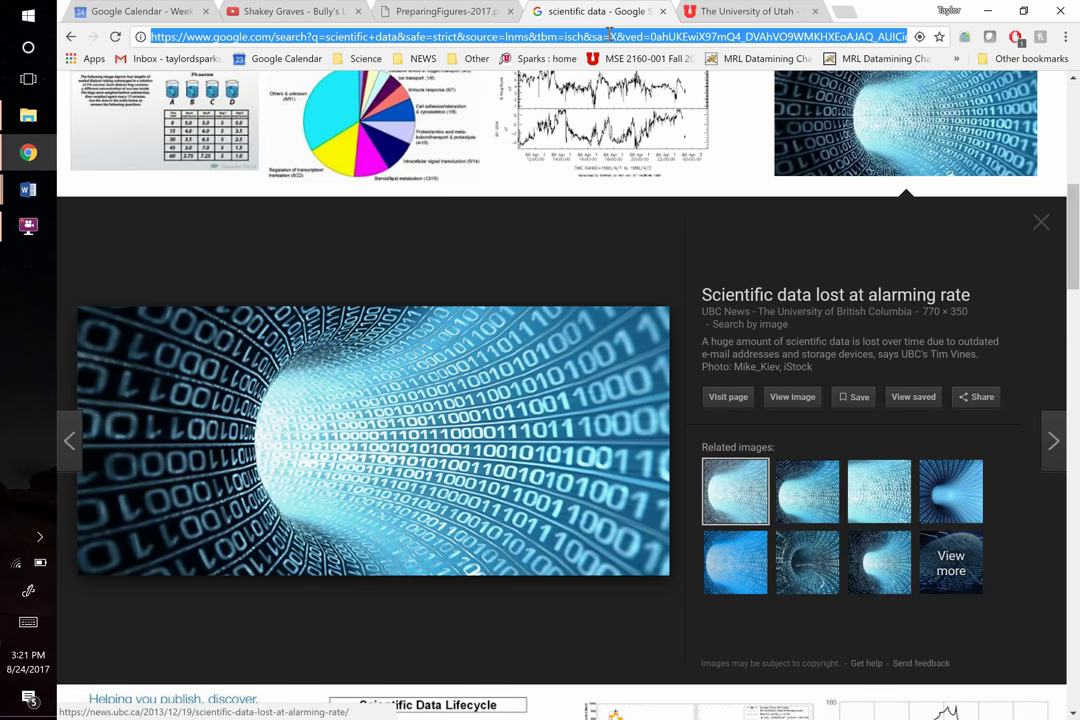
pyautogui.write('my ')
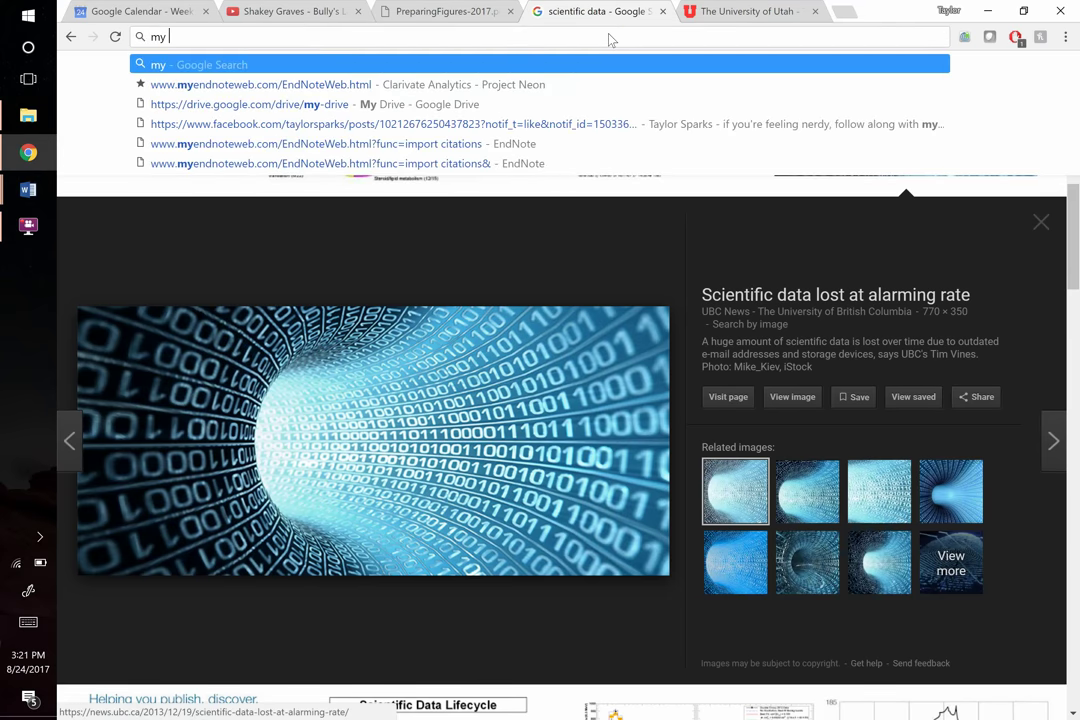
pyautogui.write('endnote web')
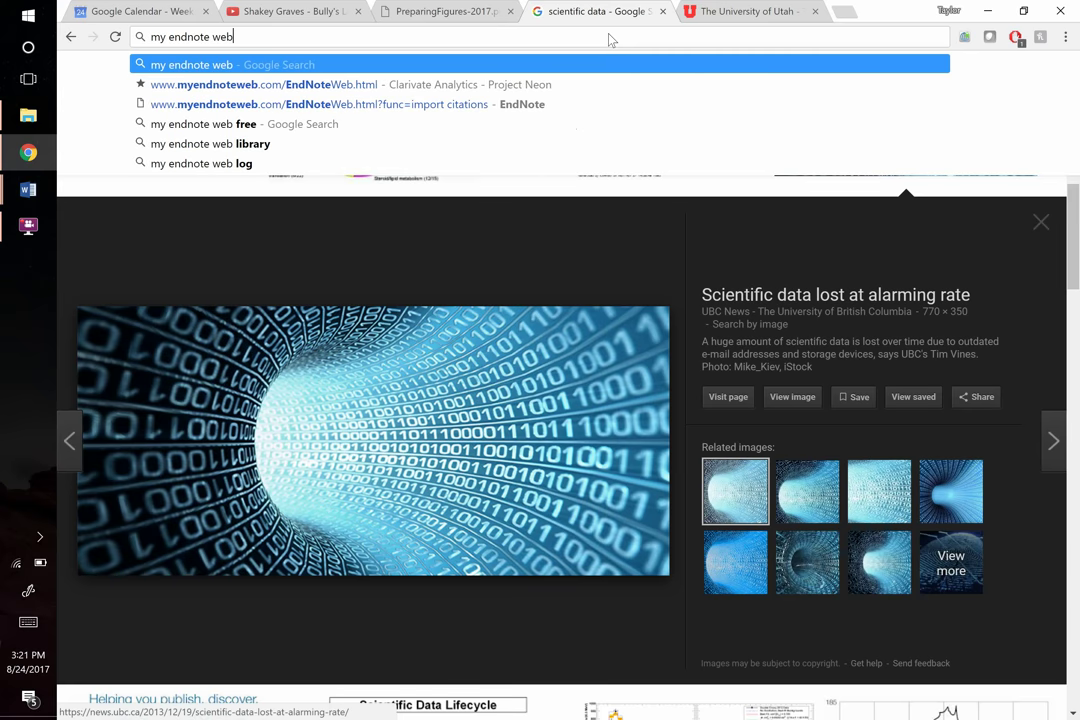
pyautogui.press('Return')
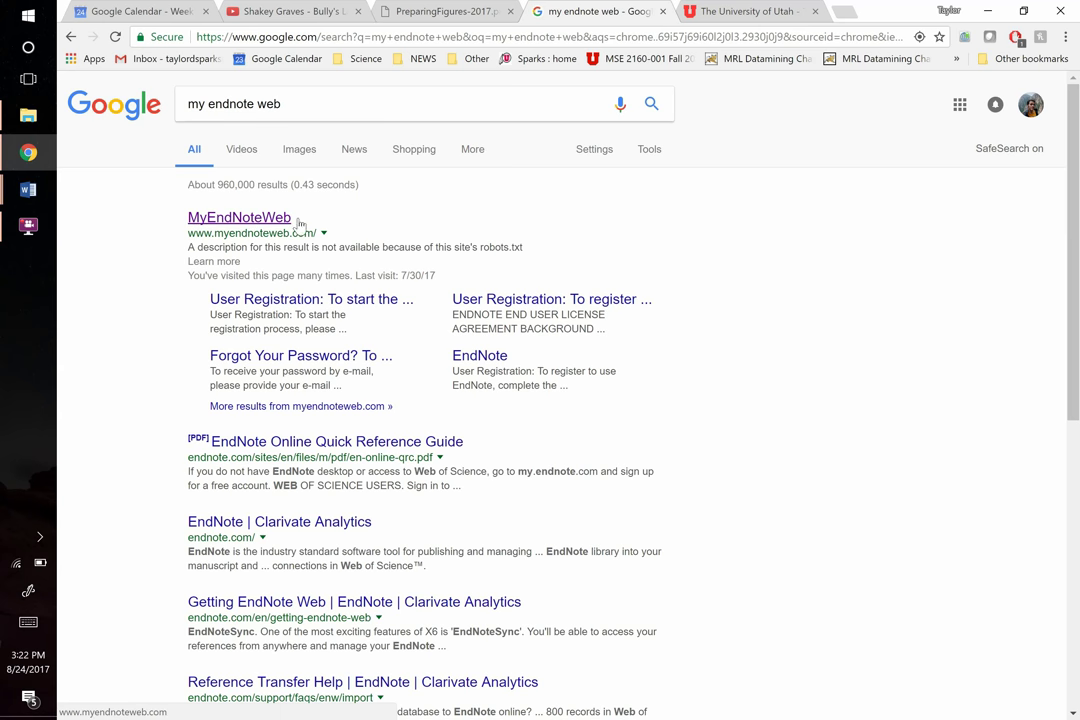
pyautogui.click(252, 221)
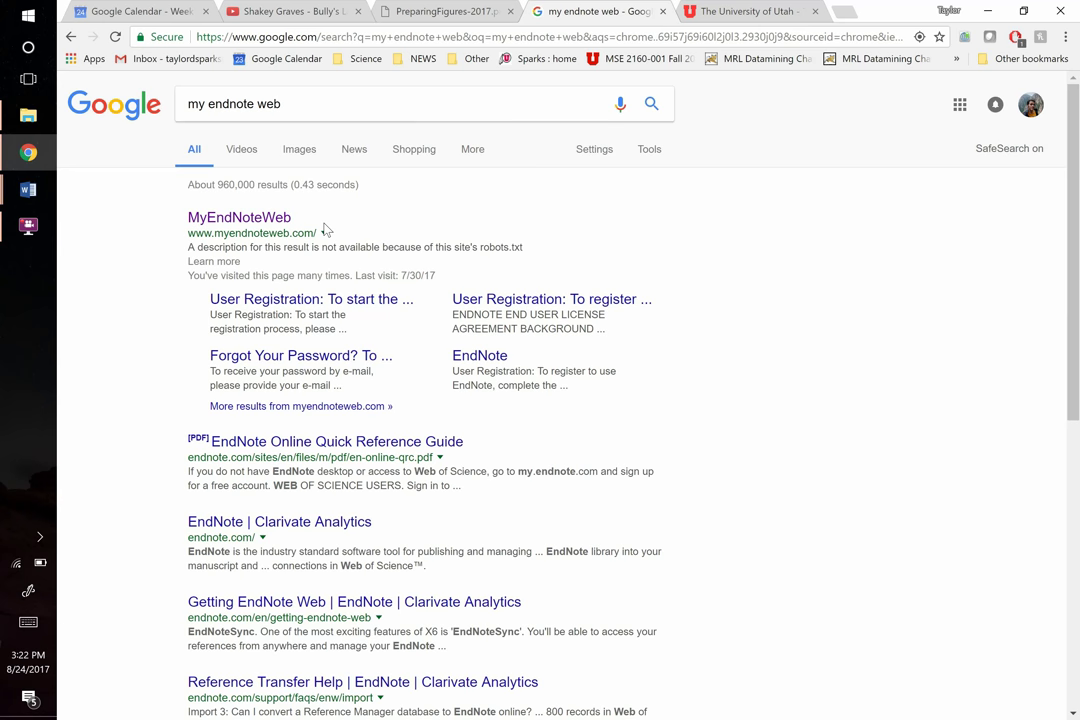
# Open MyEndNoteWeb and sign in with the saved credentials to load My References
pyautogui.click(280, 222)
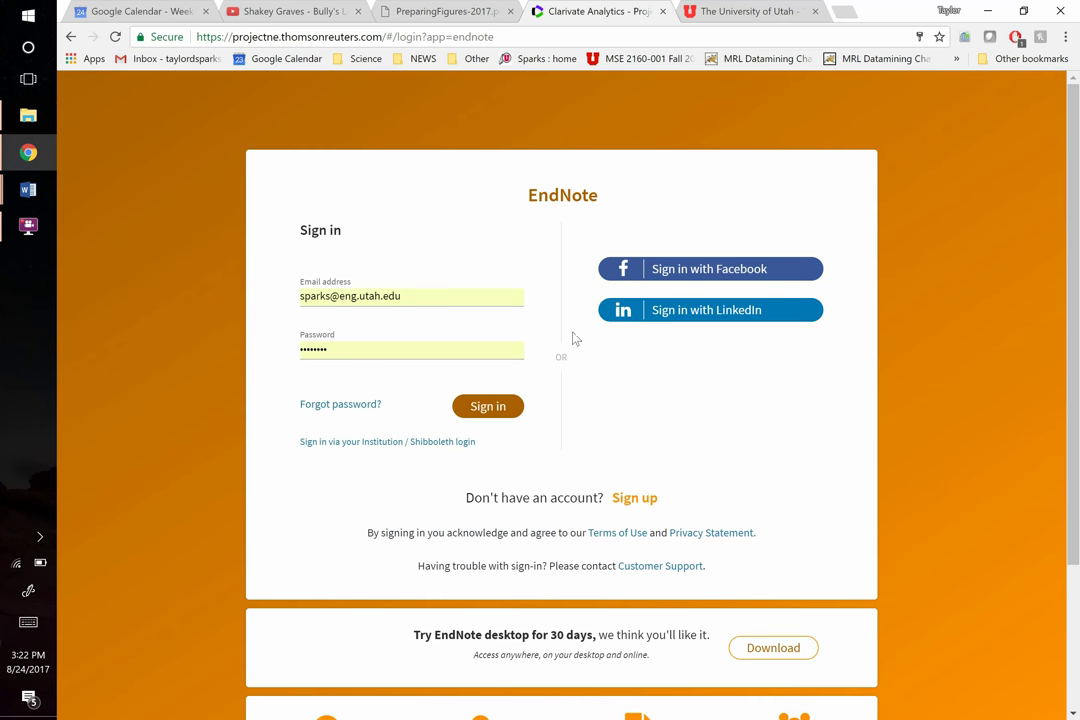
pyautogui.click(487, 407)
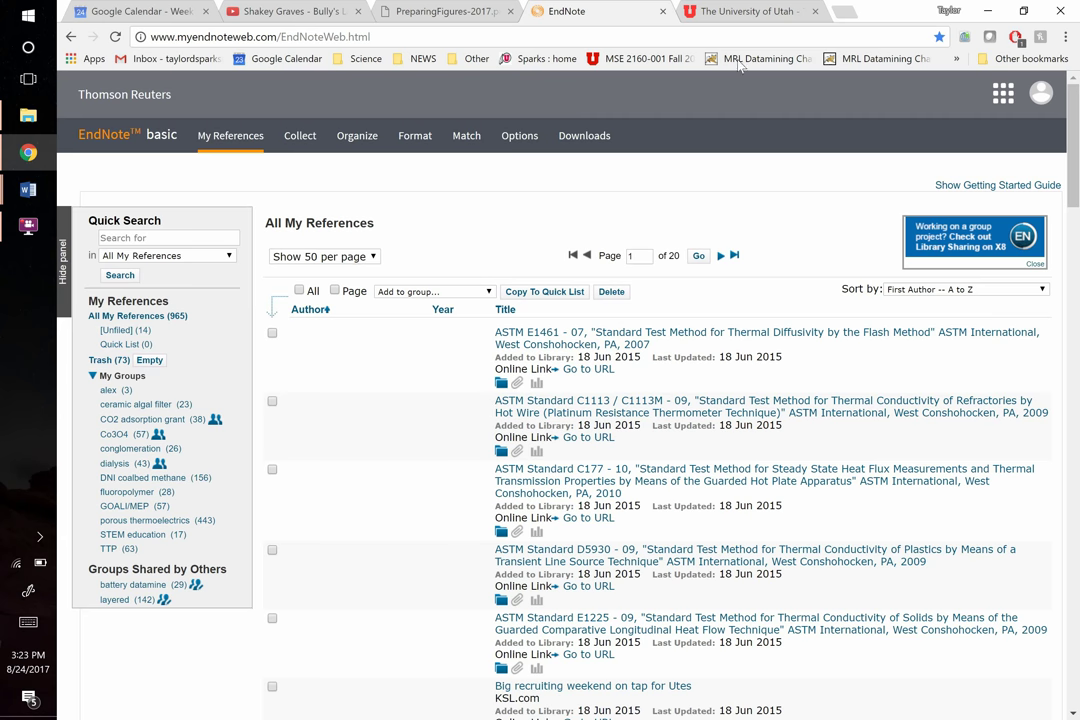
# In a new Chrome tab, search 'google scholar' and open the Google Scholar site
pyautogui.click(845, 10)
pyautogui.write('google scholar')
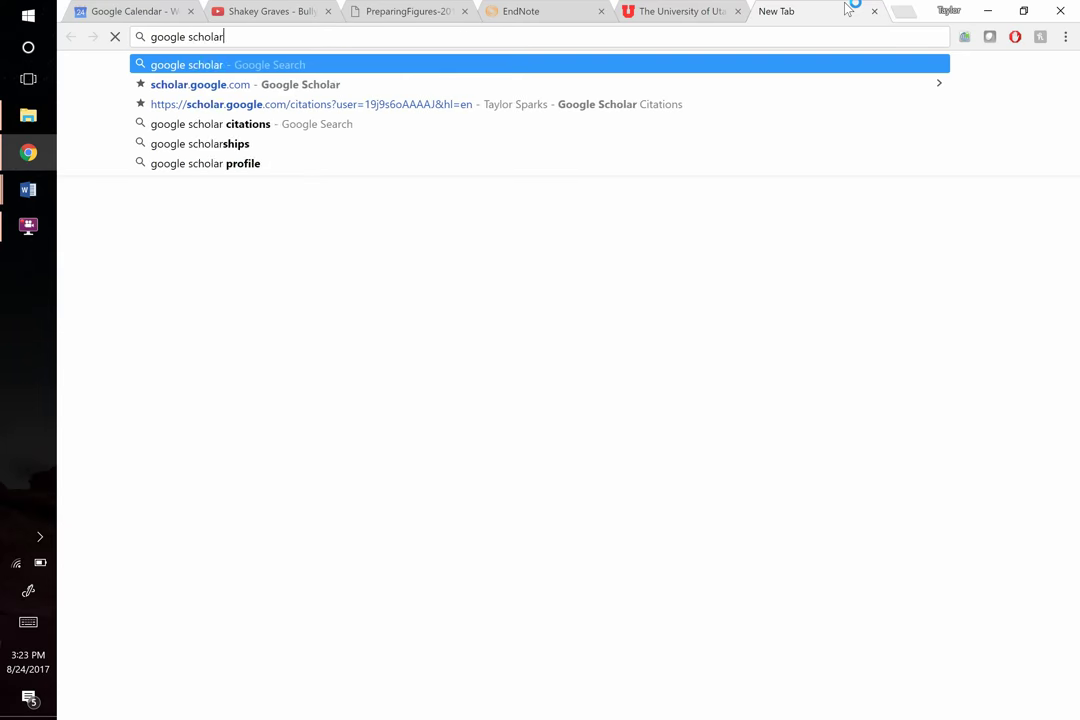
pyautogui.press('Return')
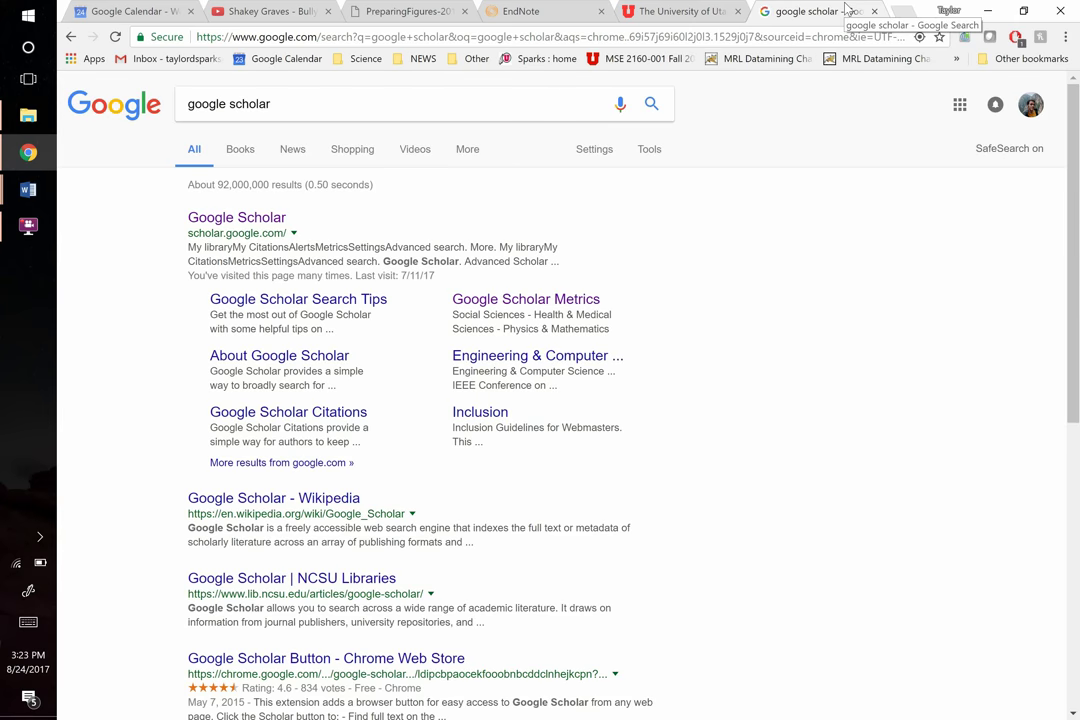
pyautogui.click(252, 218)
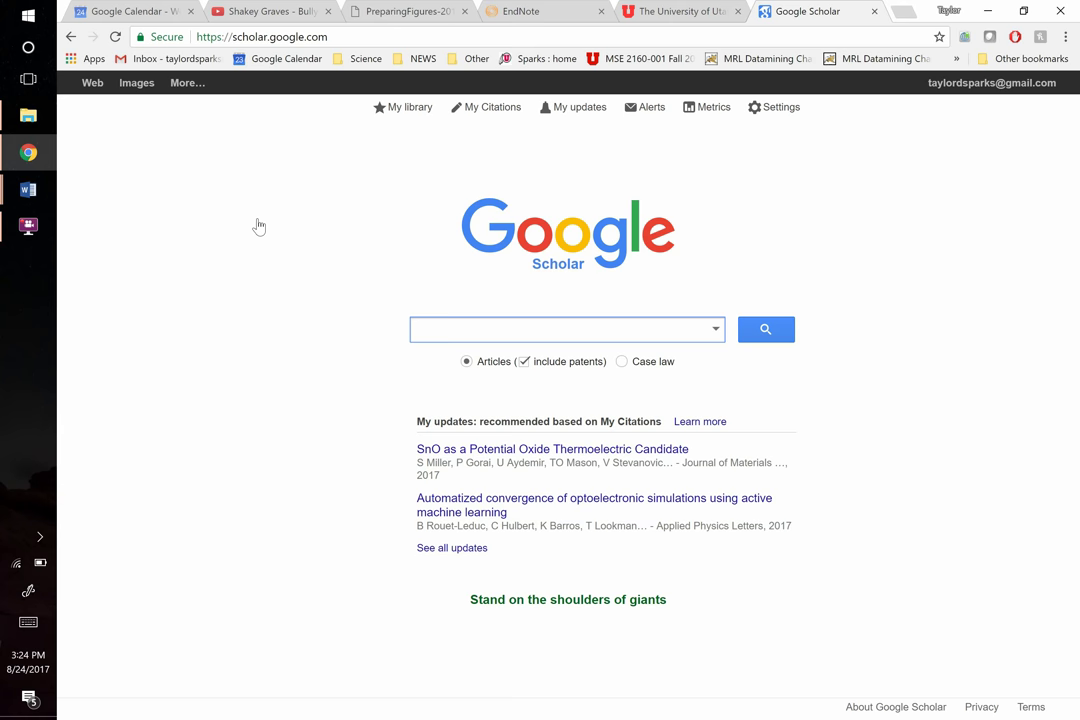
# Search Google Scholar for 'electrochromic films' using the autocomplete suggestion
pyautogui.write('electro')
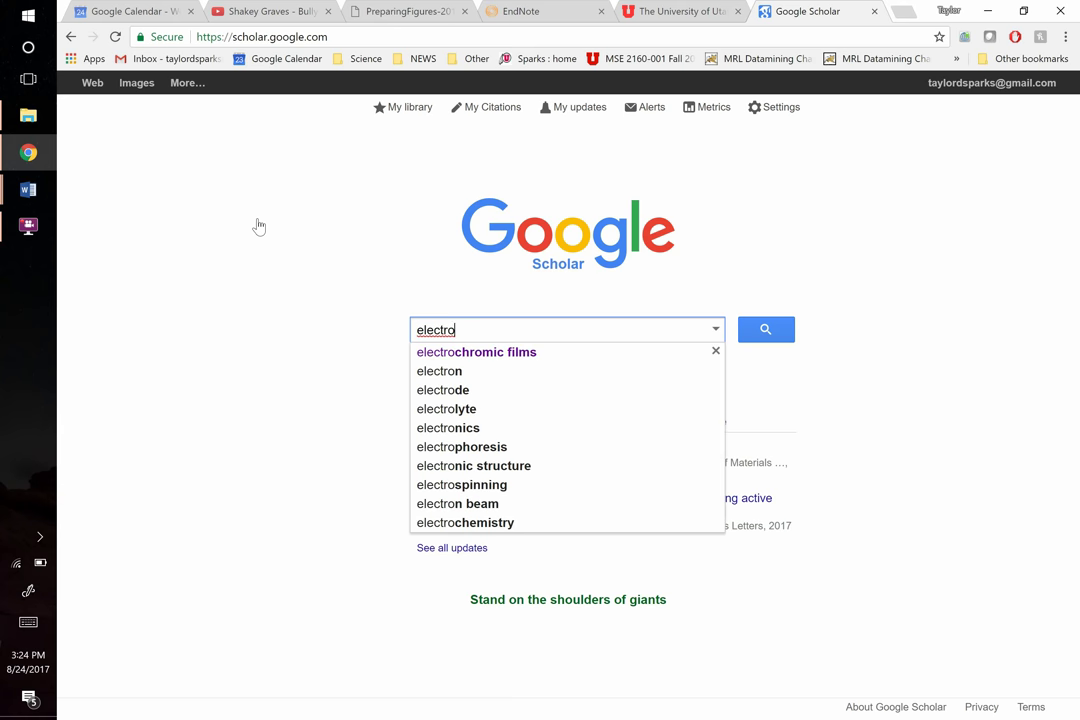
pyautogui.press('Down')
pyautogui.press('Return')
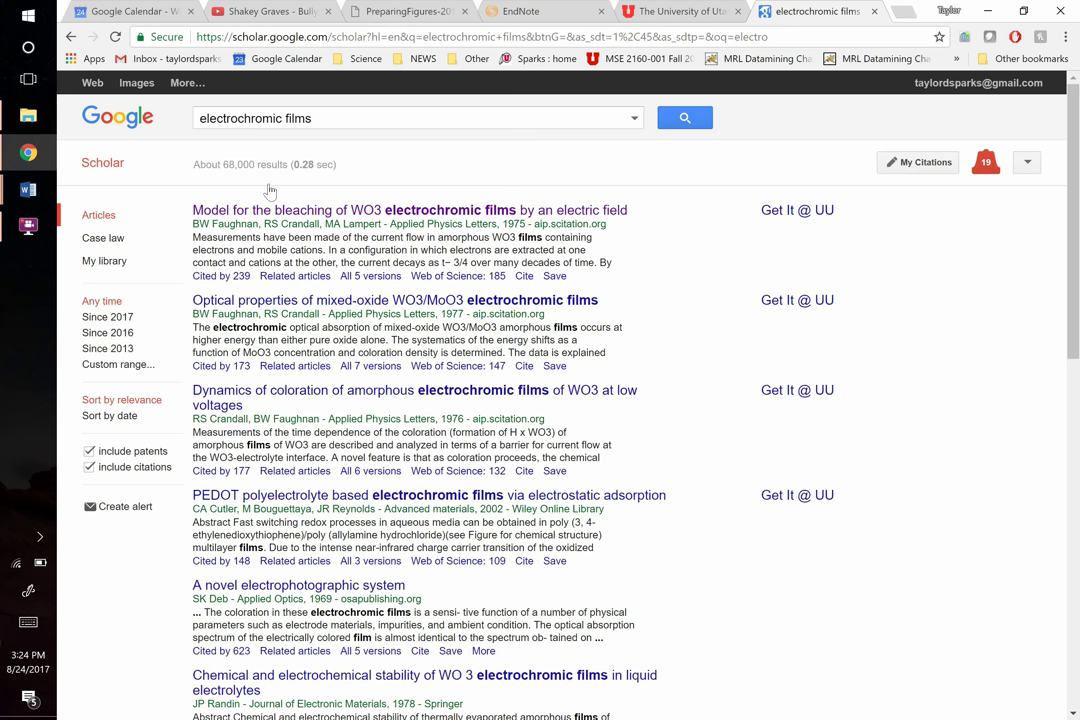
# Open the Science bookmarks folder in the bookmarks bar
pyautogui.click(412, 58)
pyautogui.moveTo(367, 62)
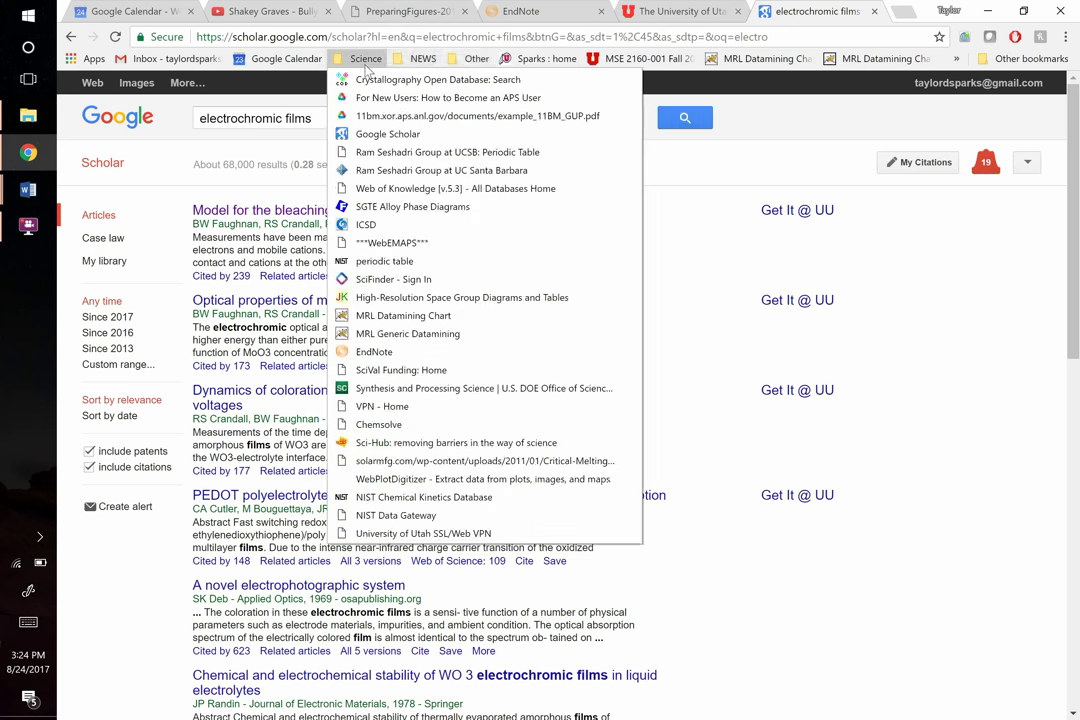
pyautogui.moveTo(478, 59)
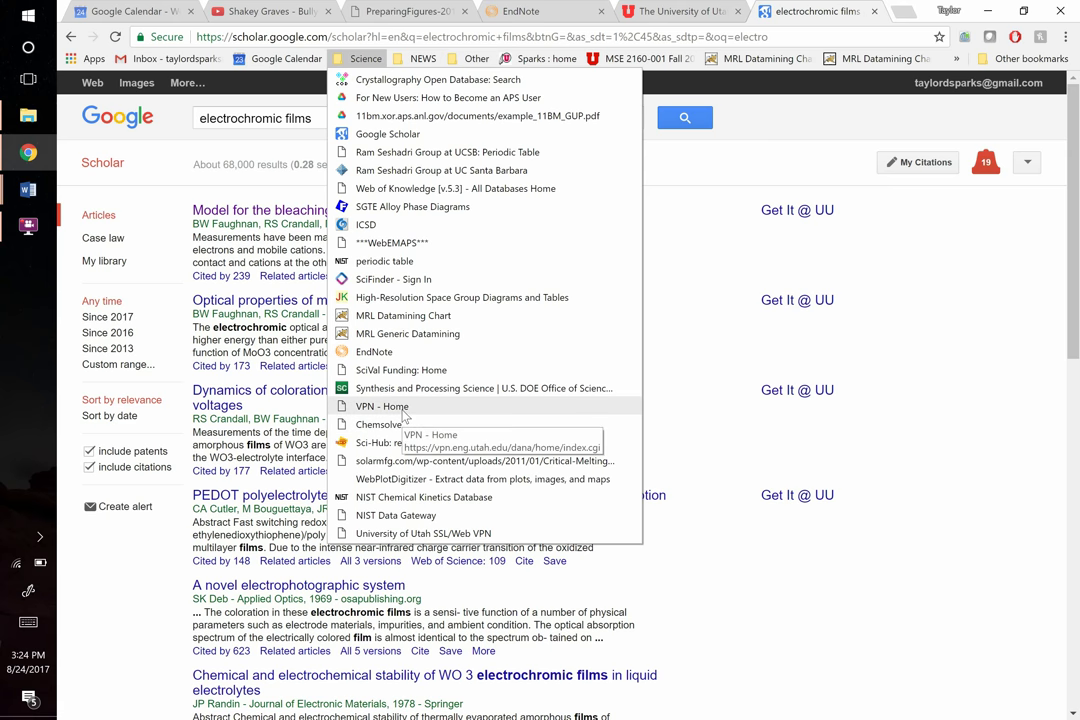
pyautogui.rightClick(405, 413)
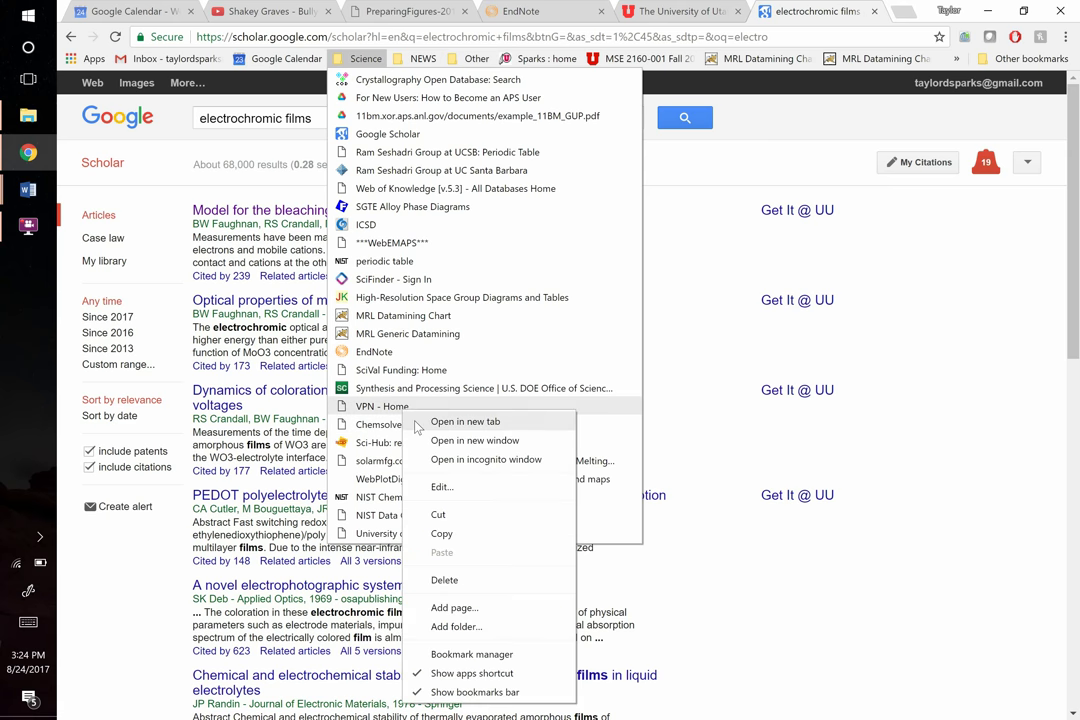
pyautogui.click(515, 421)
pyautogui.click(812, 8)
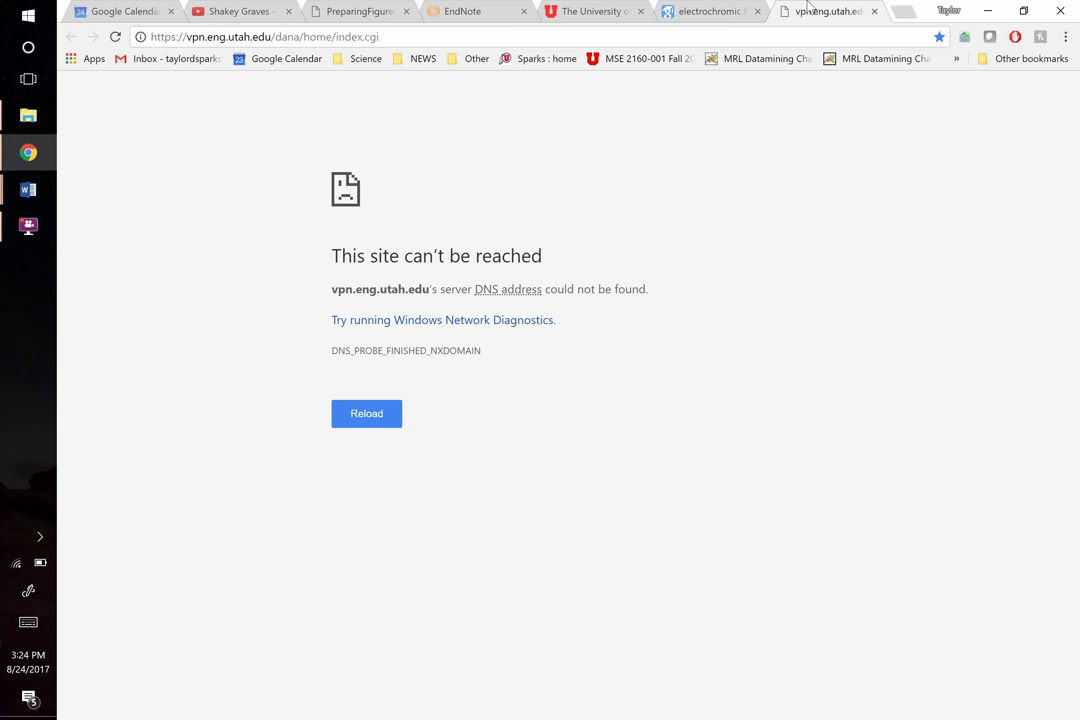
pyautogui.click(874, 11)
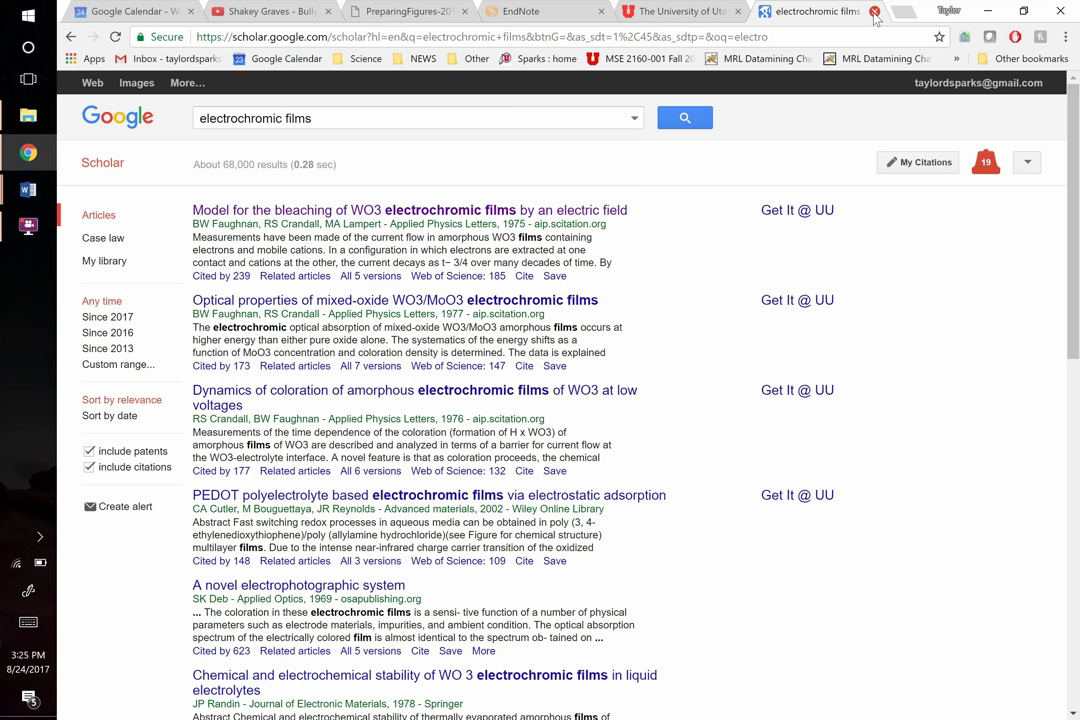
# Search Scholar again for 'electrochromic films' and open the WO3 bleaching article
pyautogui.click(366, 58)
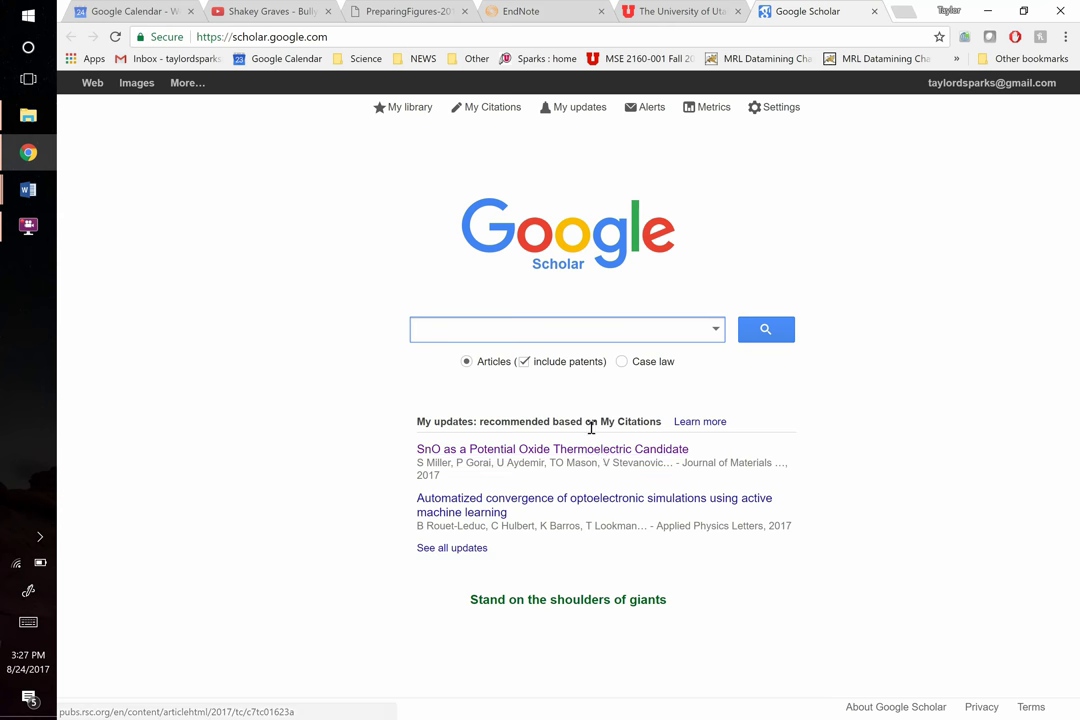
pyautogui.write('ele')
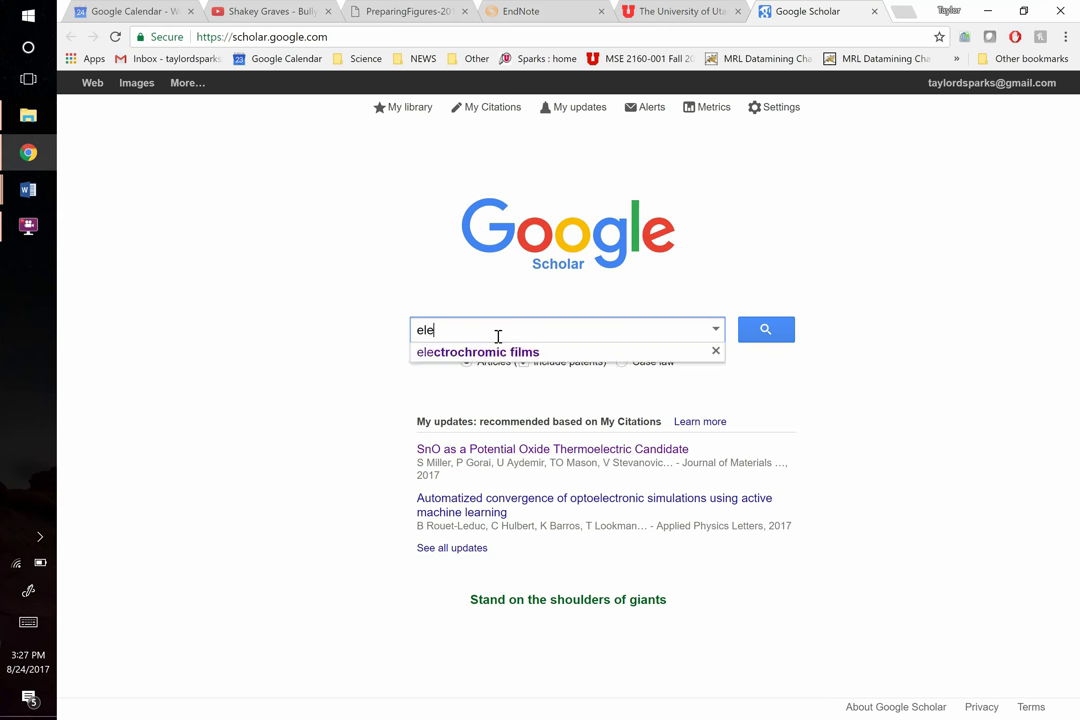
pyautogui.press('Down')
pyautogui.press('Return')
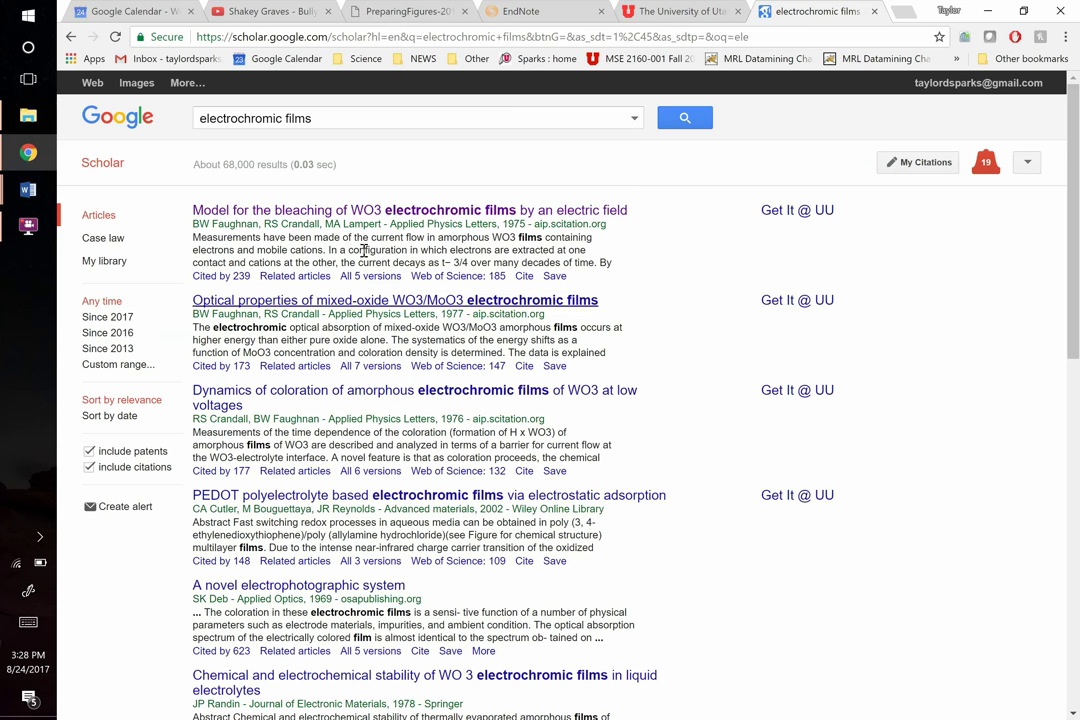
pyautogui.click(313, 212)
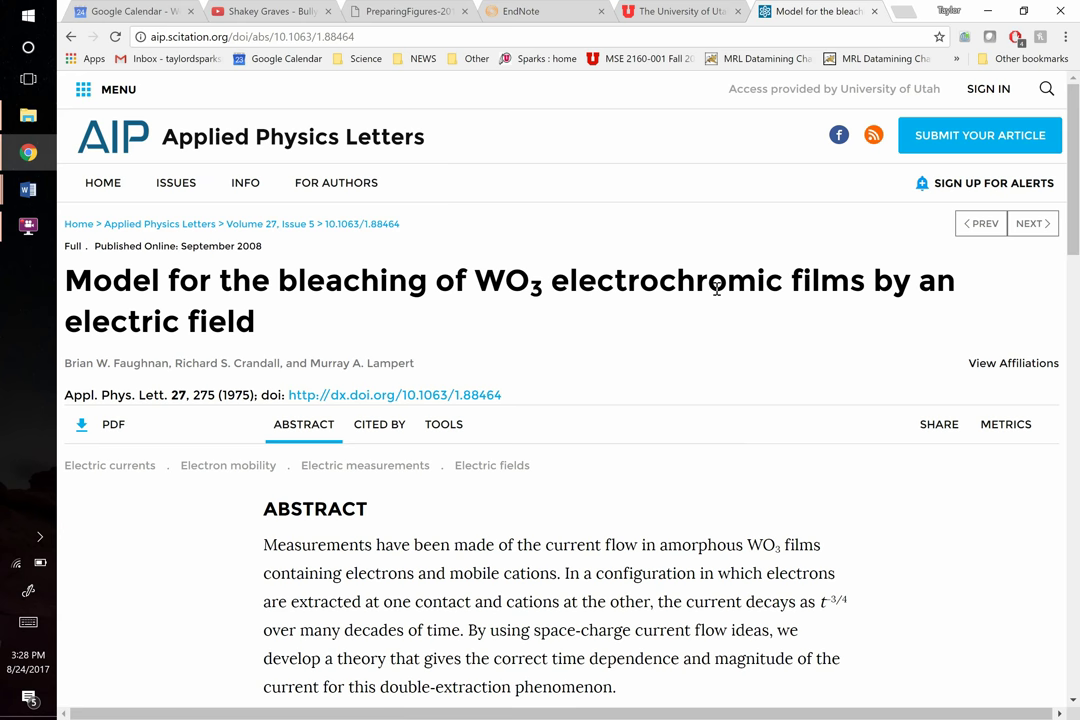
# Go back to the Google Scholar 'electrochromic films' results list
pyautogui.click(69, 37)
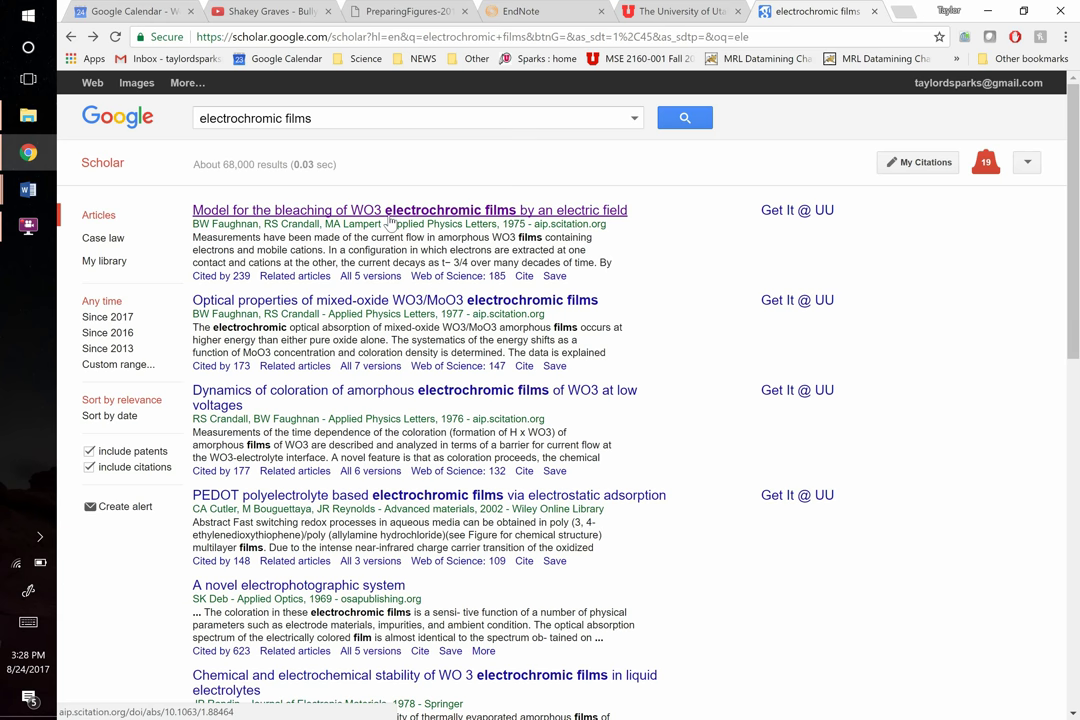
# Download the first result's citation as an EndNote file, scholar (1).enw
pyautogui.click(523, 277)
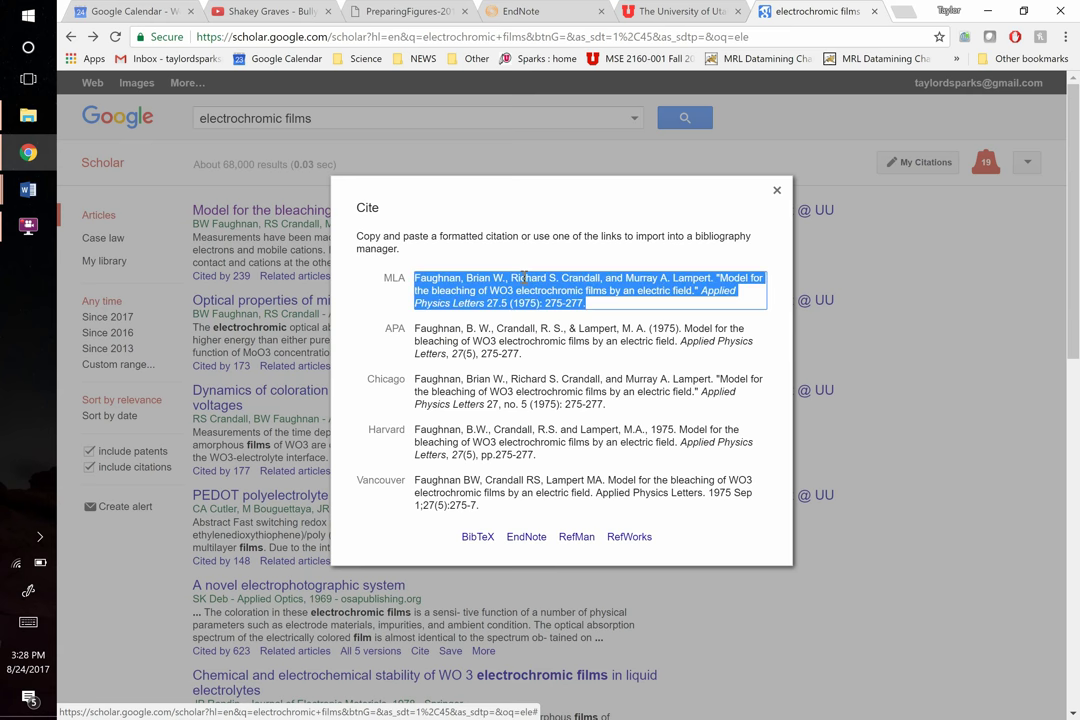
pyautogui.tripleClick(523, 289)
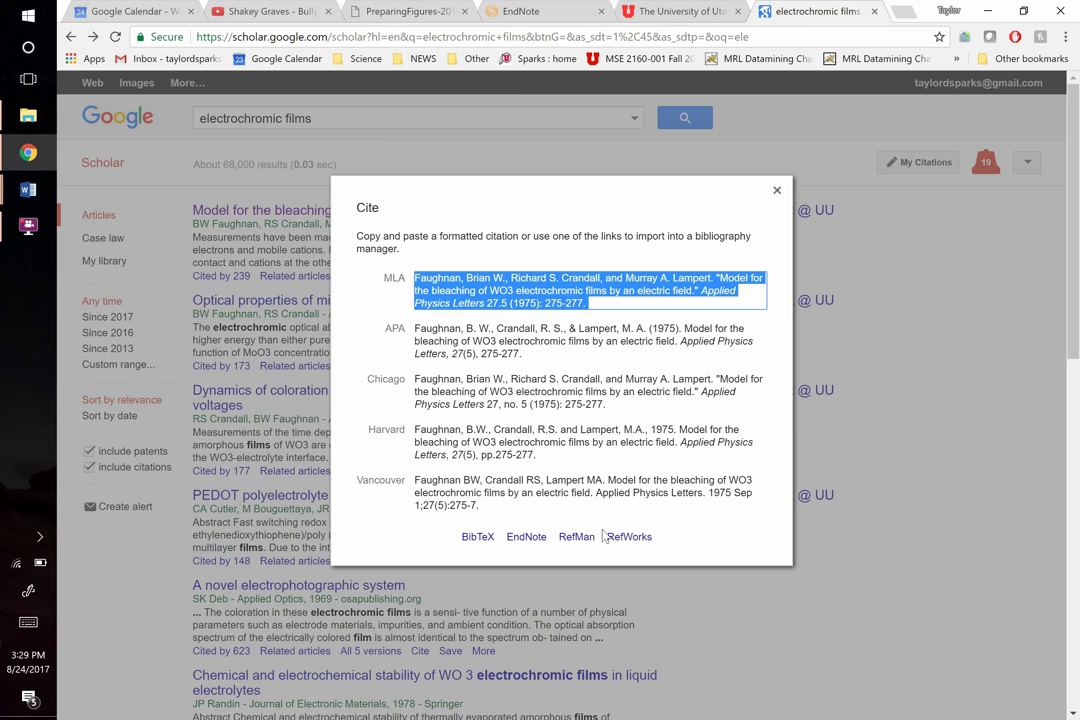
pyautogui.click(522, 542)
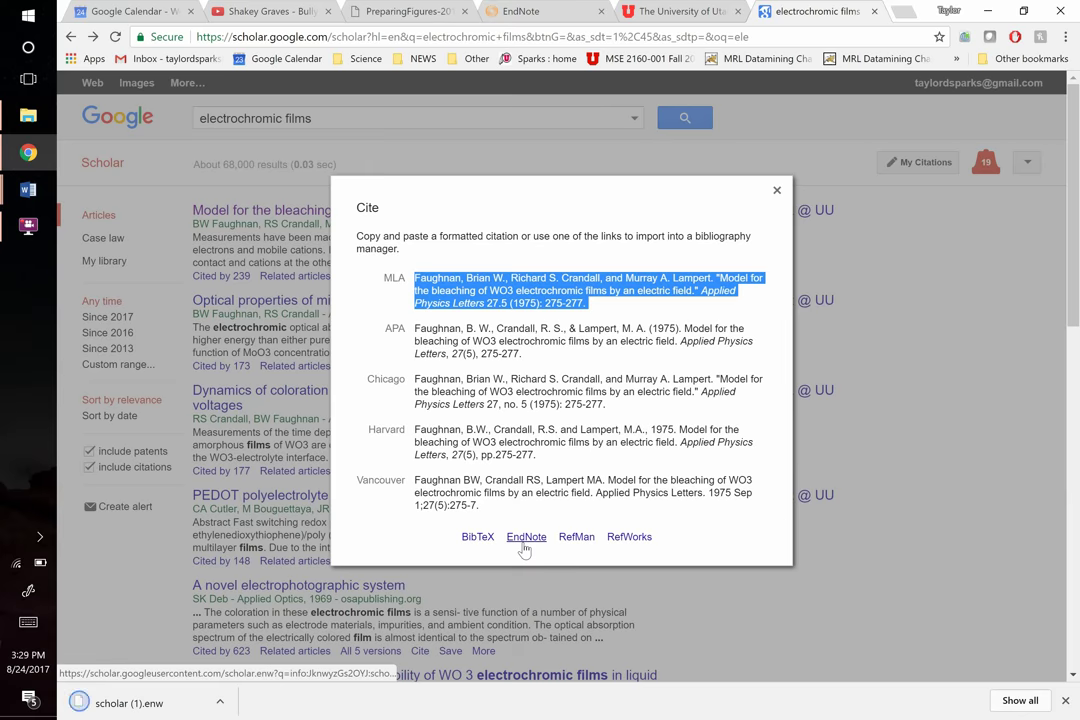
pyautogui.click(340, 568)
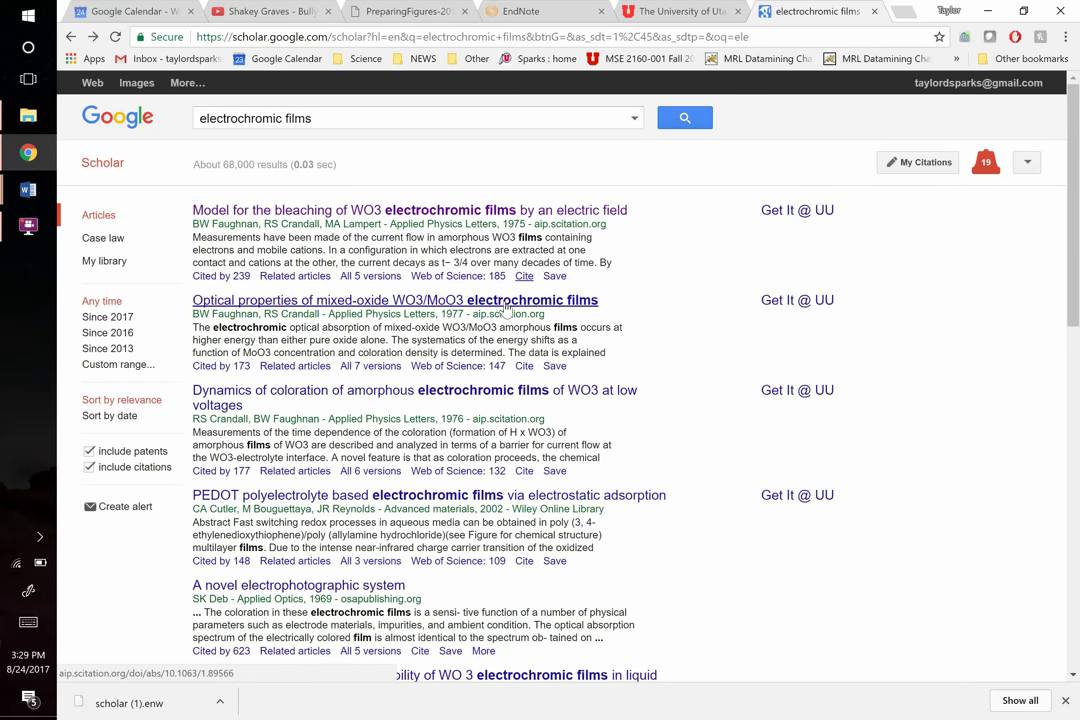
# Download the WO3/MoO3 optical properties paper's citation as scholar (2).enw, then return to EndNote Web
pyautogui.click(527, 370)
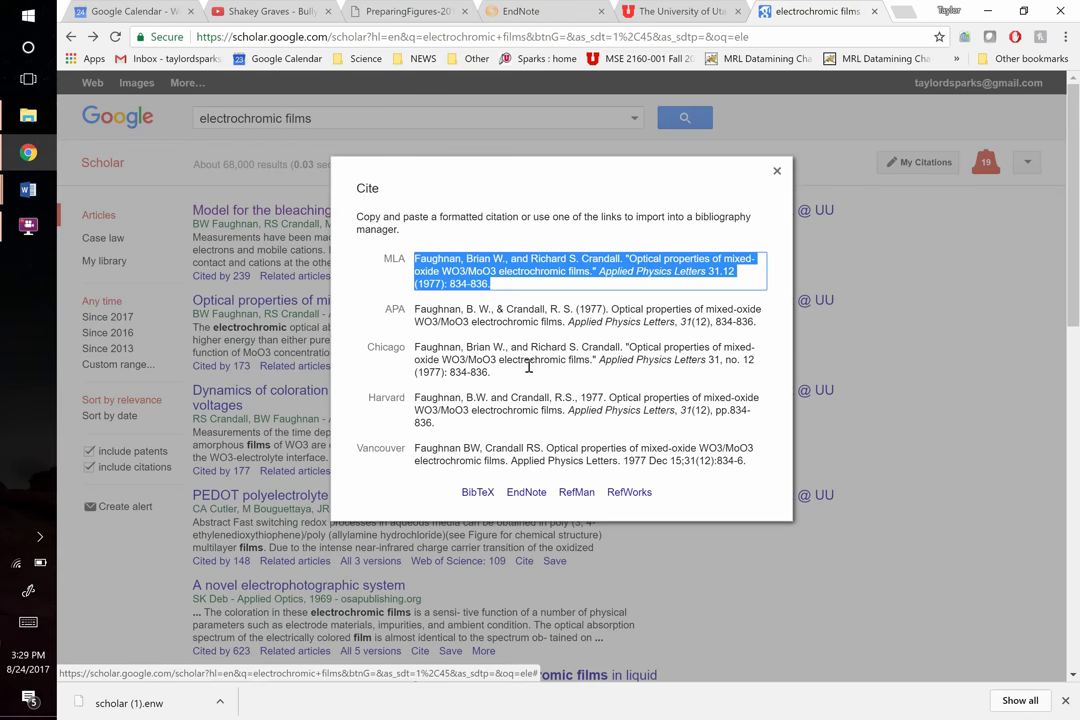
pyautogui.click(517, 493)
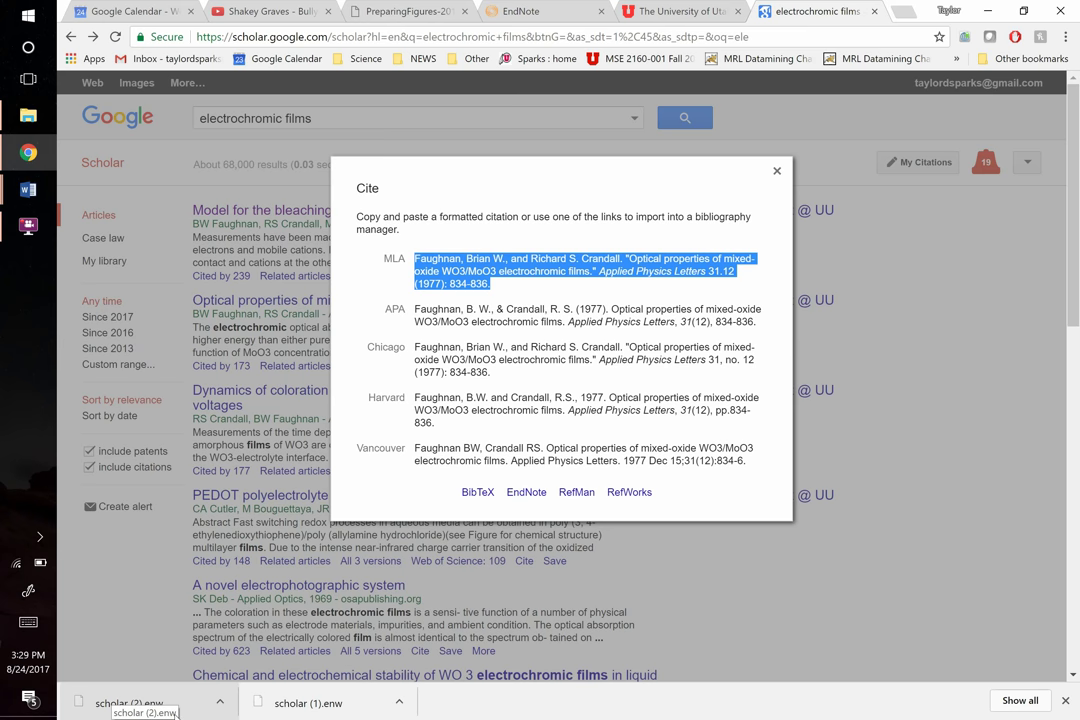
pyautogui.click(520, 11)
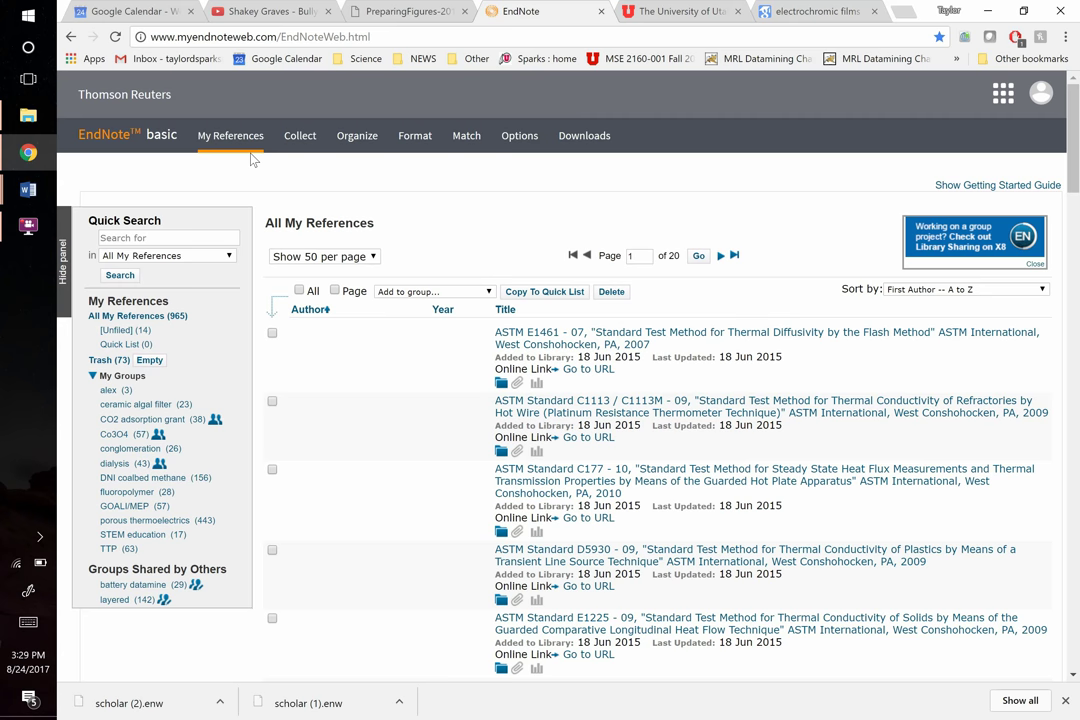
# Import scholar (1).enw with the EndNote Import format into the first group
pyautogui.moveTo(289, 149)
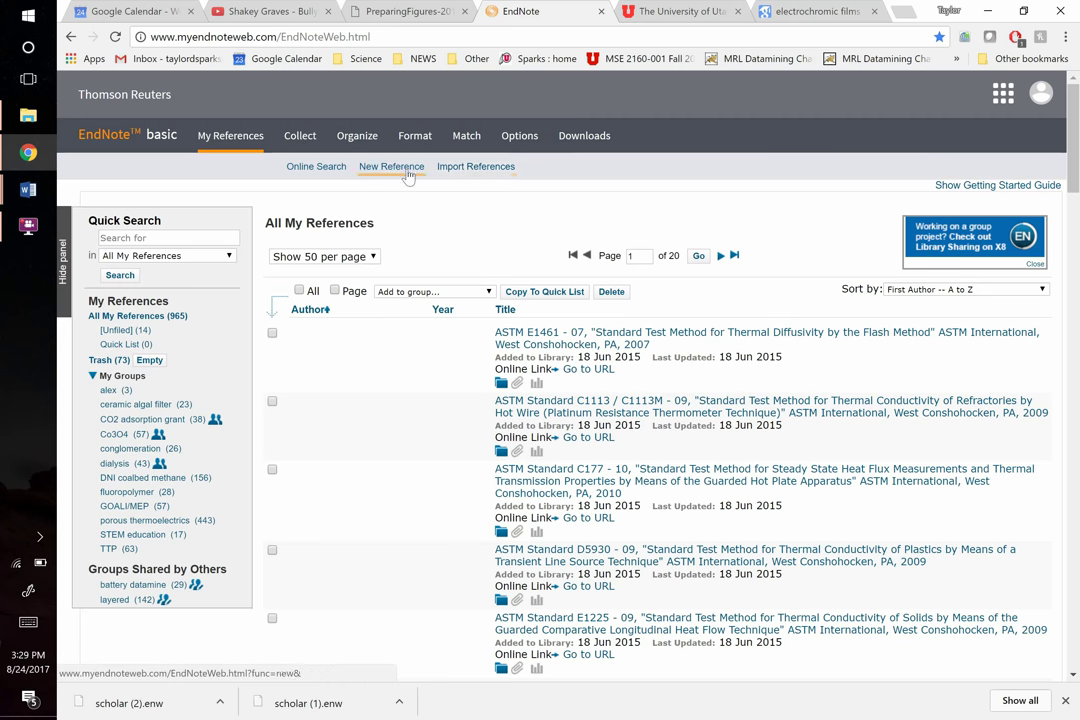
pyautogui.click(463, 175)
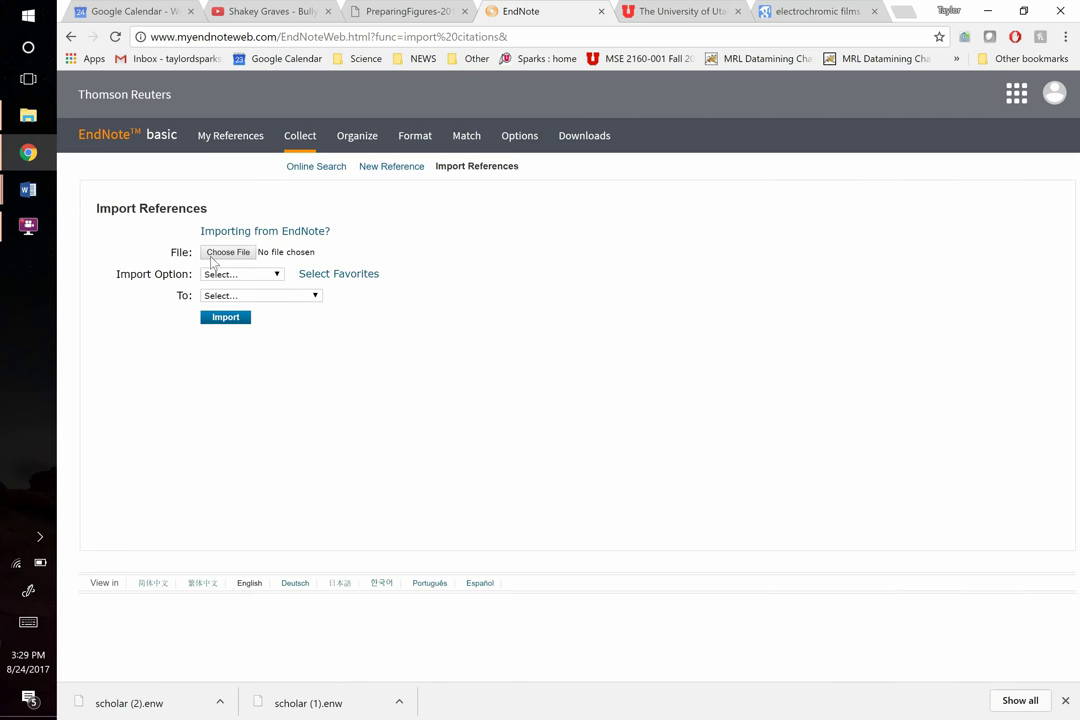
pyautogui.click(212, 255)
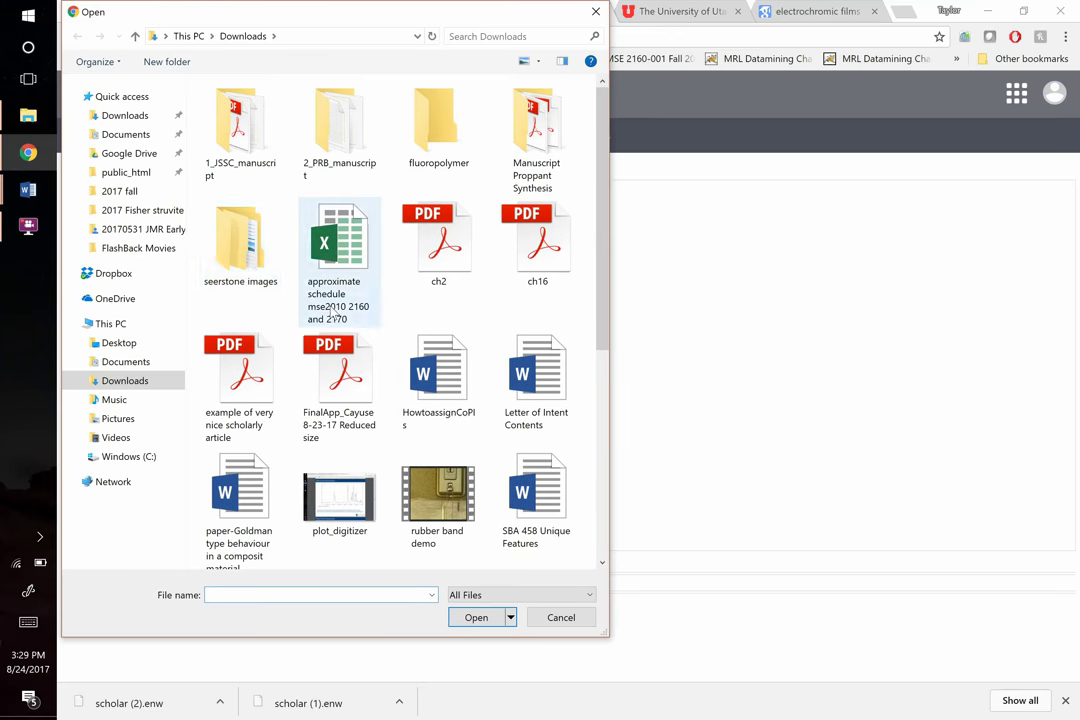
pyautogui.scroll(-3, 334, 313)
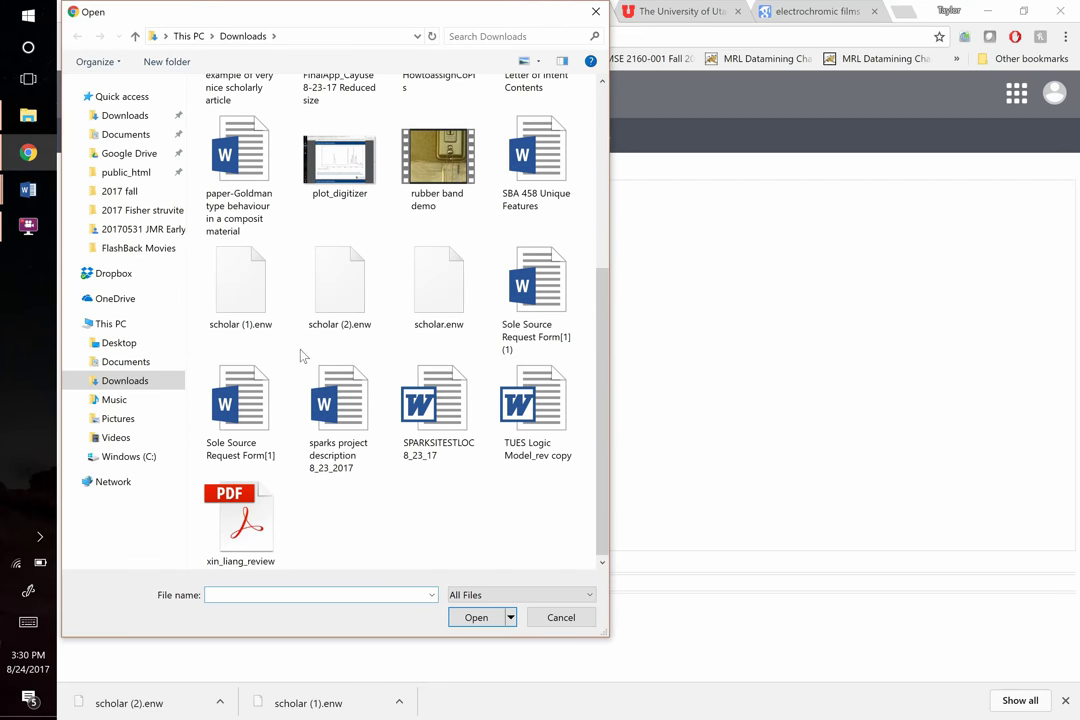
pyautogui.click(253, 288)
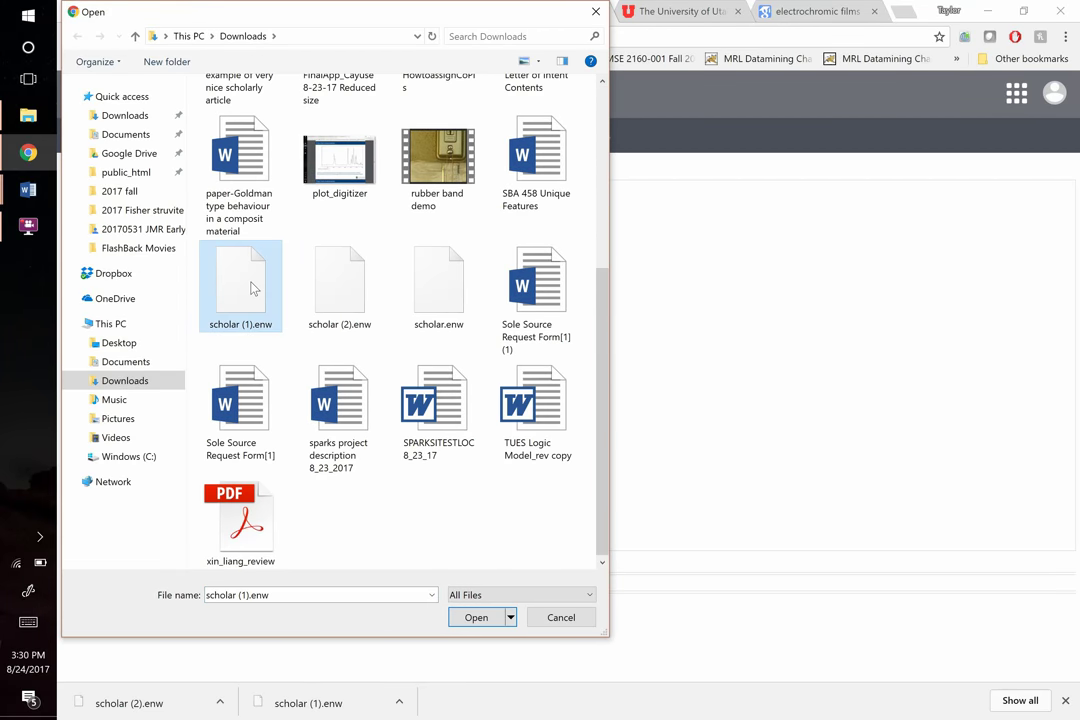
pyautogui.doubleClick(253, 288)
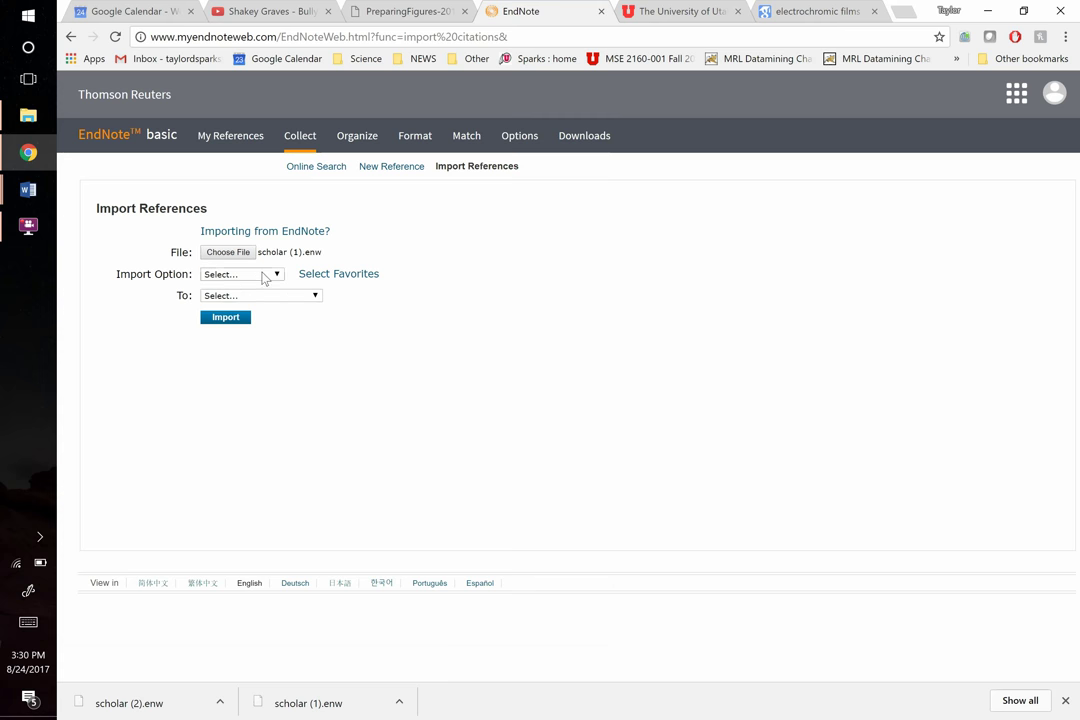
pyautogui.click(263, 276)
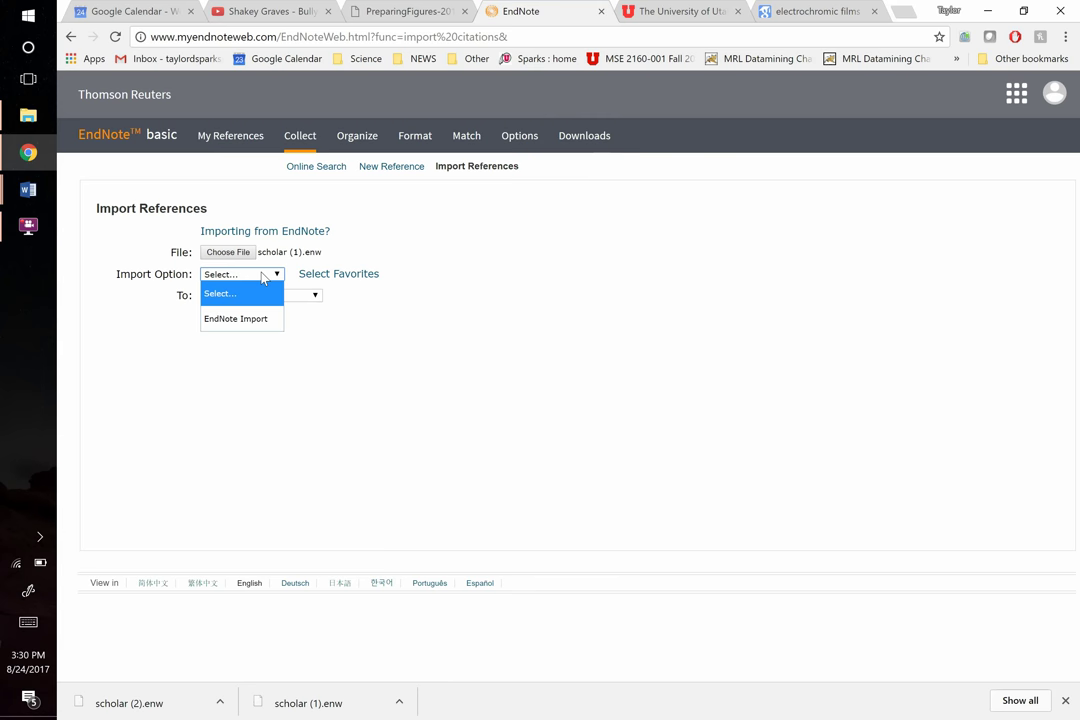
pyautogui.click(258, 326)
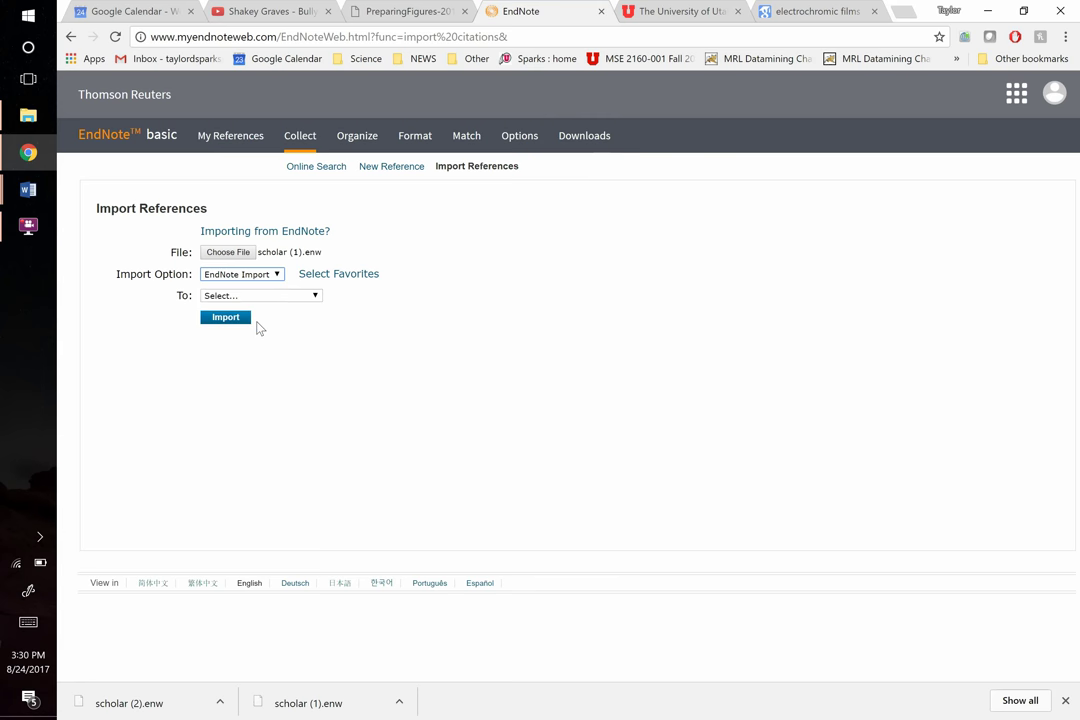
pyautogui.click(237, 299)
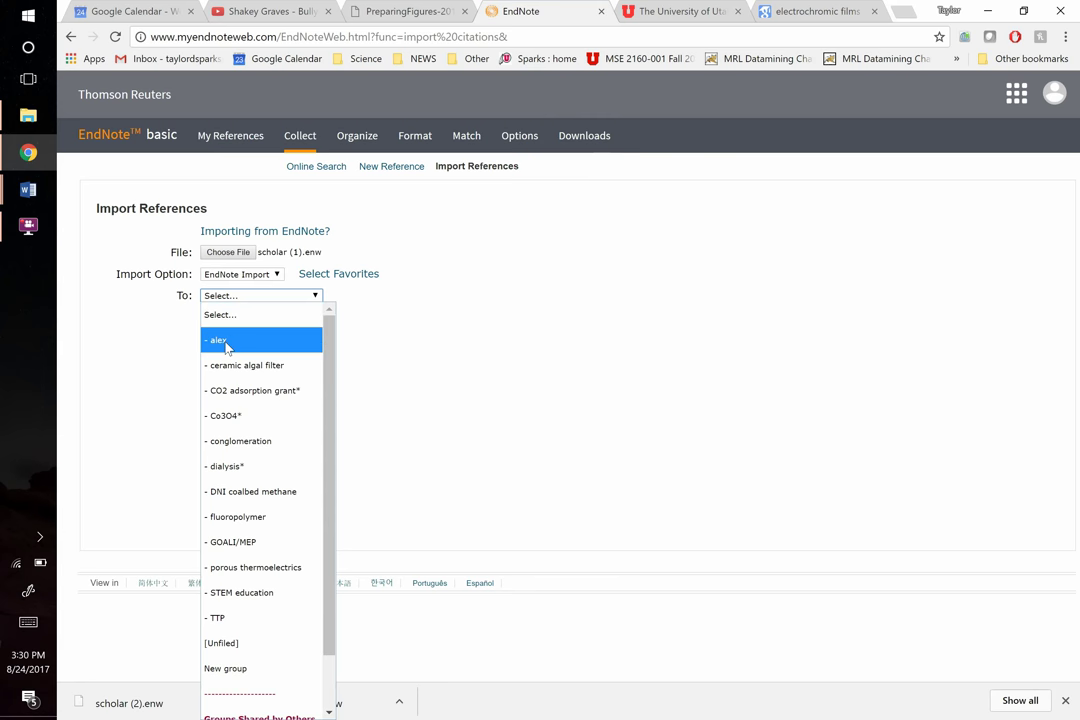
pyautogui.click(232, 341)
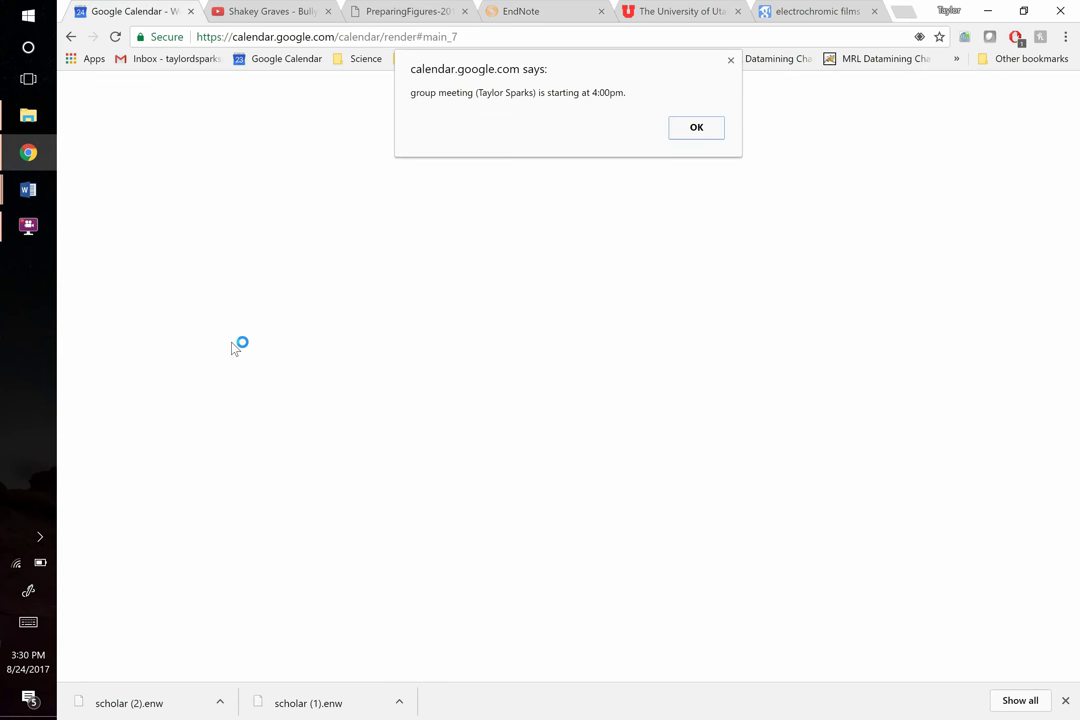
pyautogui.click(697, 127)
pyautogui.click(522, 11)
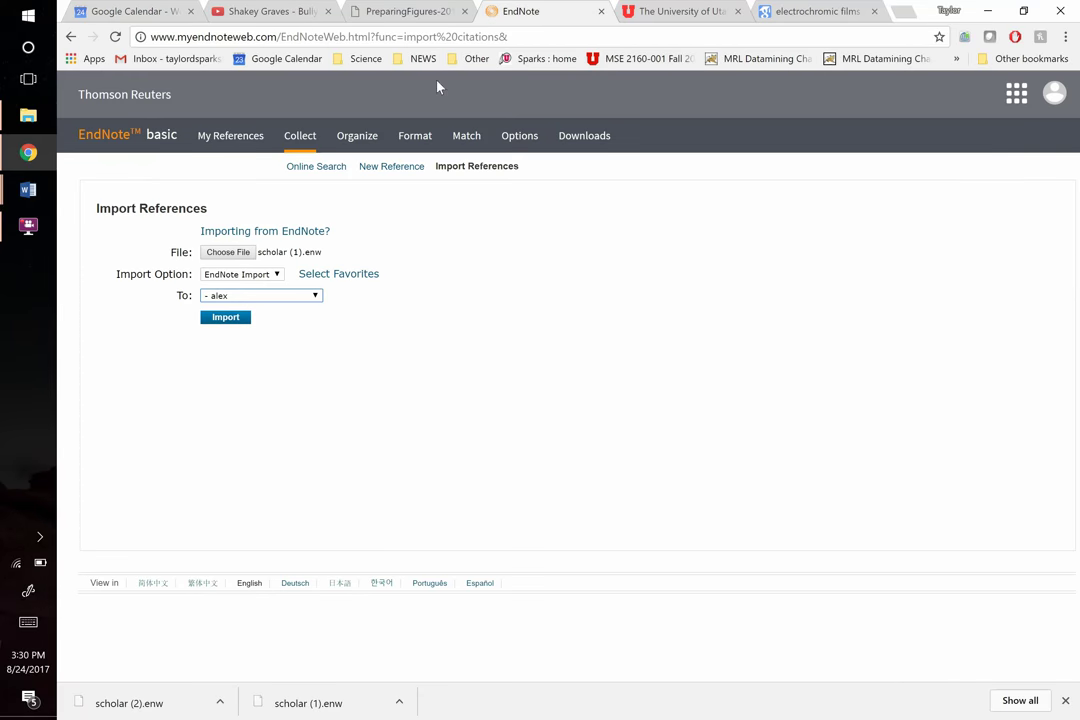
pyautogui.click(220, 318)
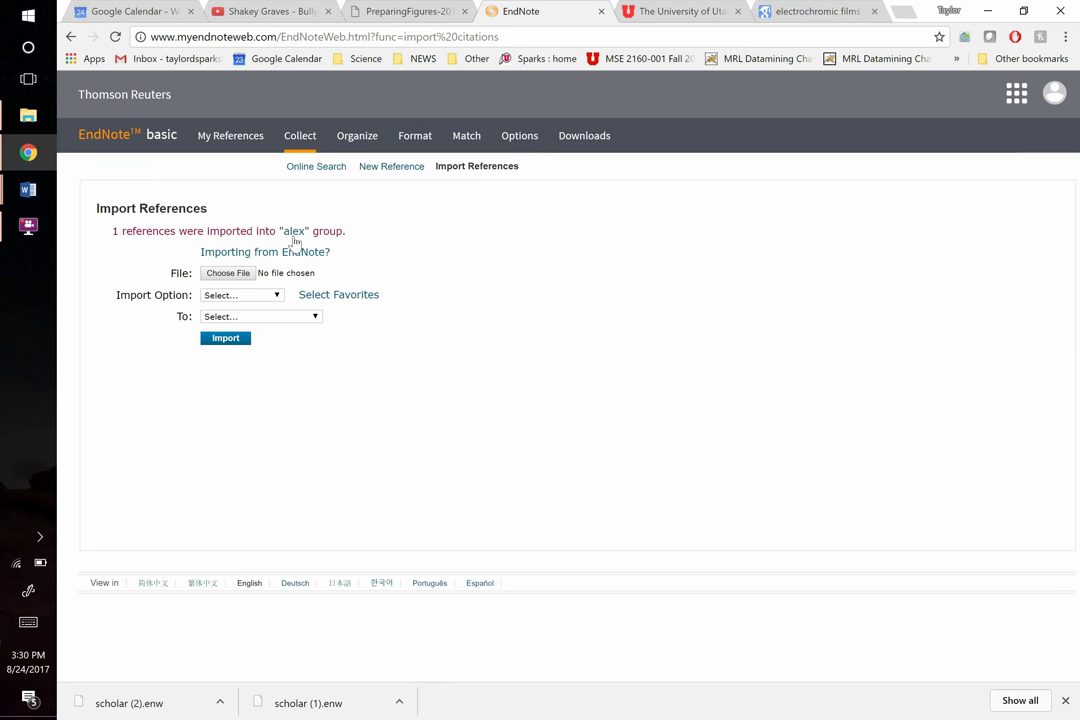
# Import scholar (2).enw into the same group and show its five references
pyautogui.click(228, 273)
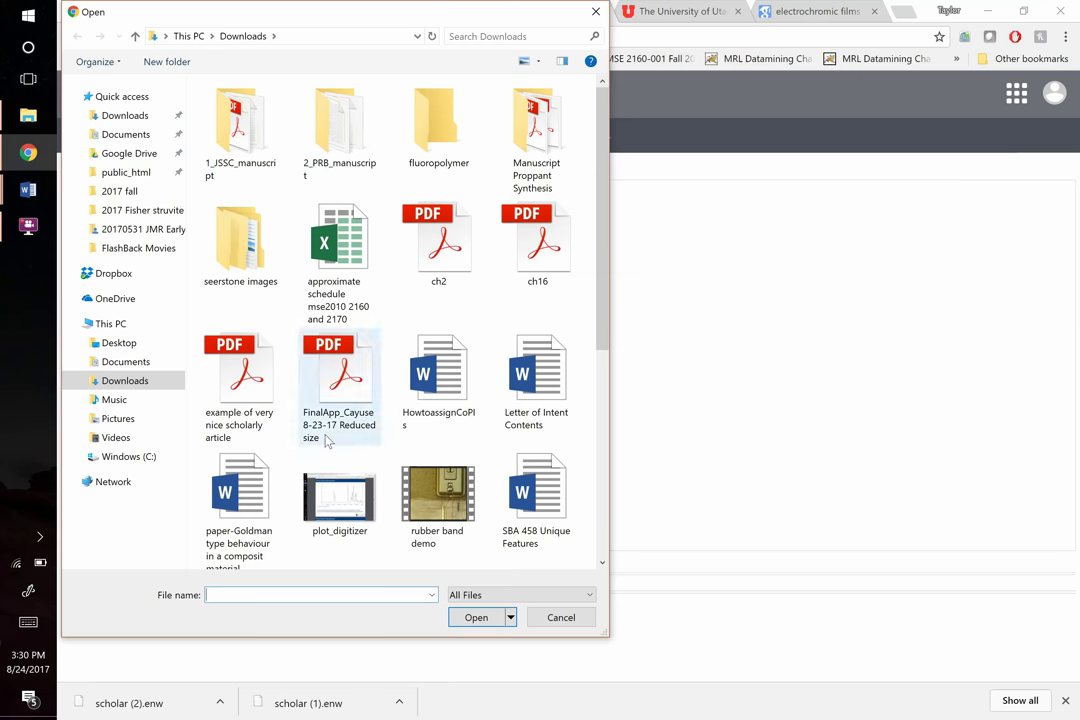
pyautogui.scroll(-3, 297, 338)
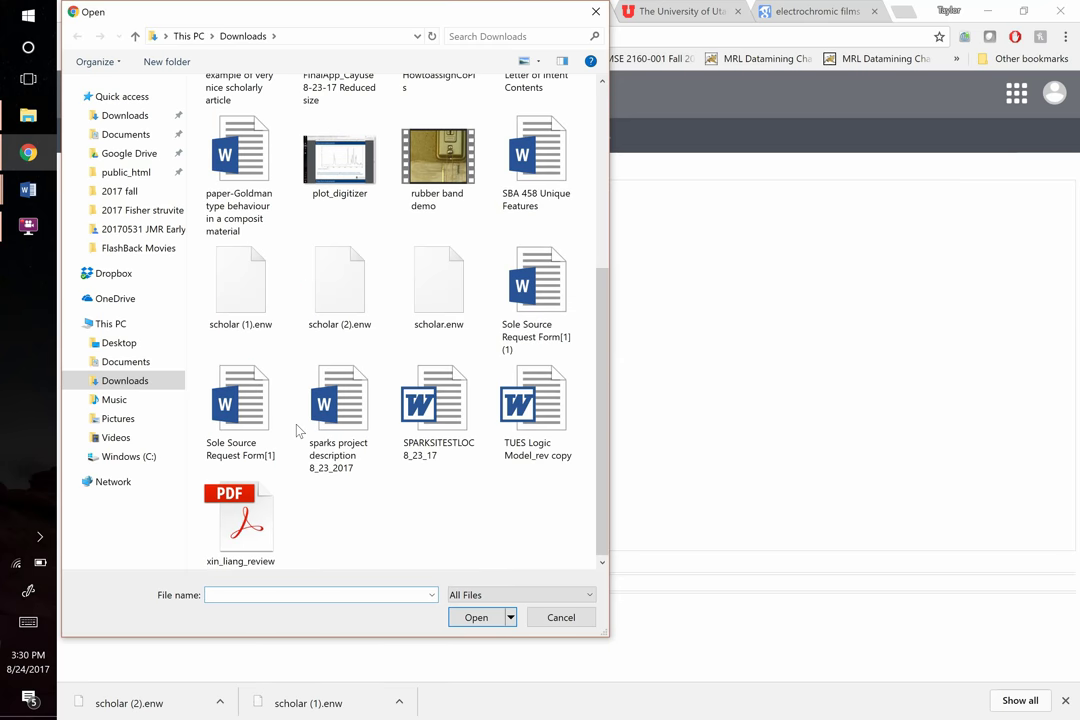
pyautogui.doubleClick(336, 292)
pyautogui.click(243, 296)
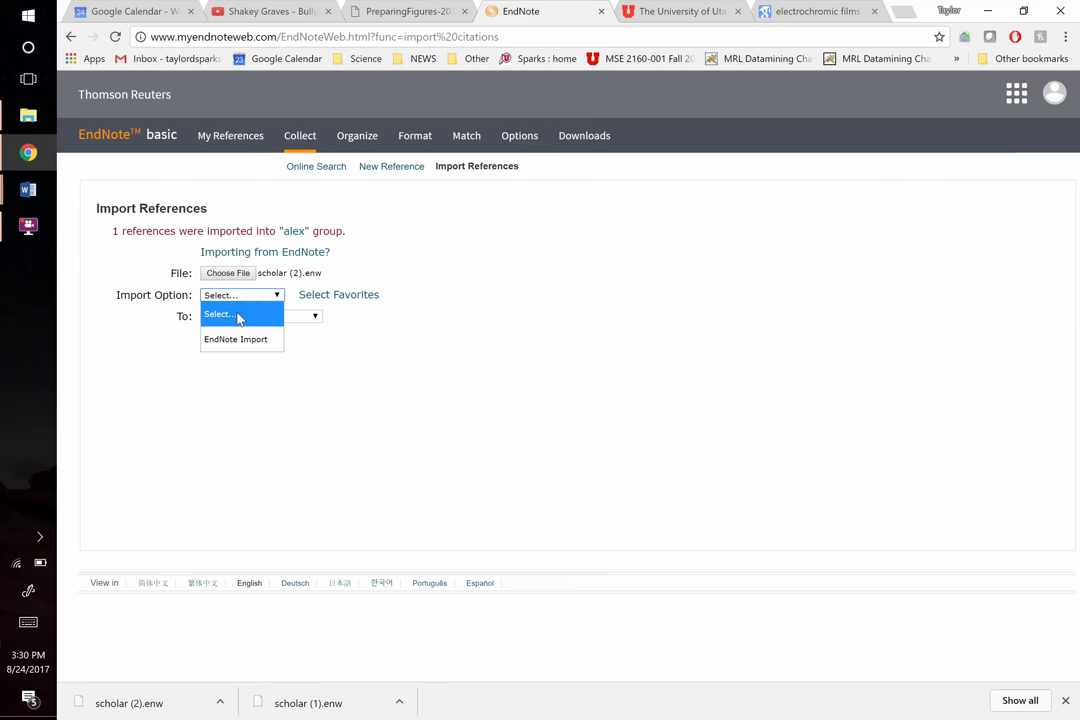
pyautogui.click(235, 339)
pyautogui.click(270, 316)
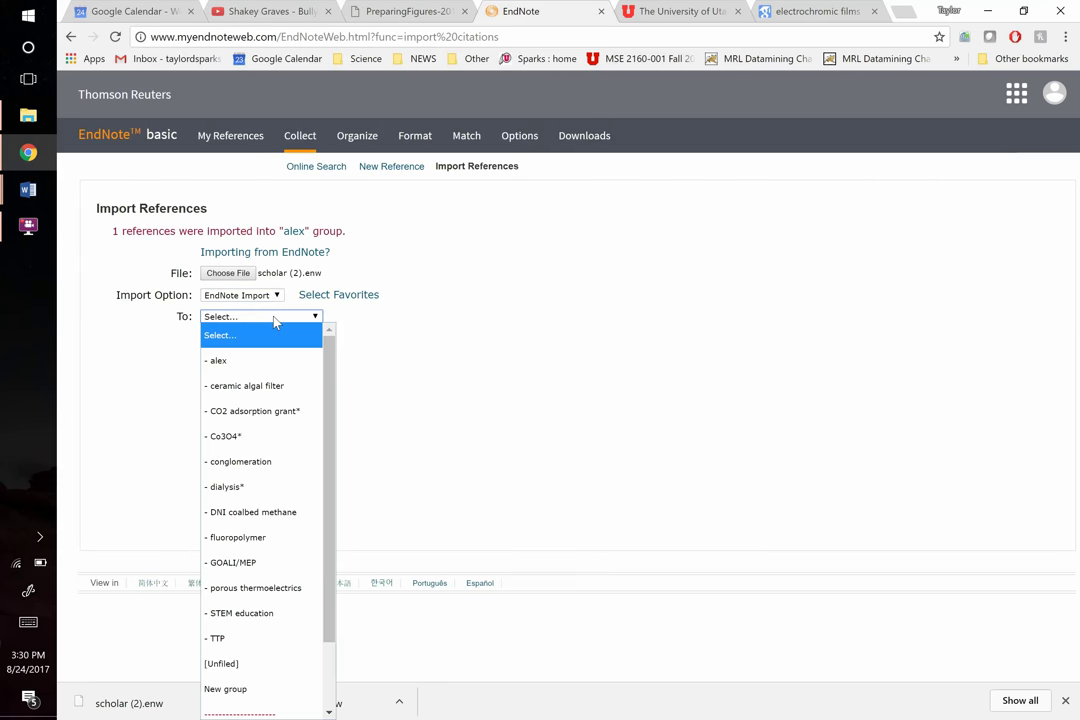
pyautogui.click(220, 362)
pyautogui.click(218, 345)
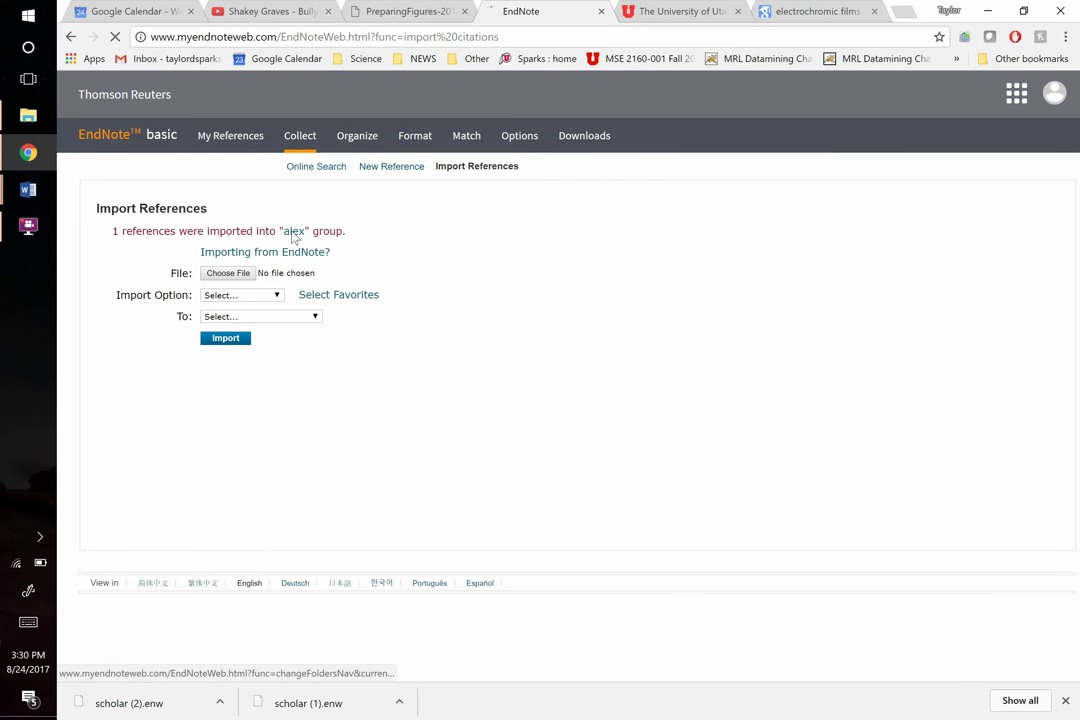
pyautogui.click(293, 233)
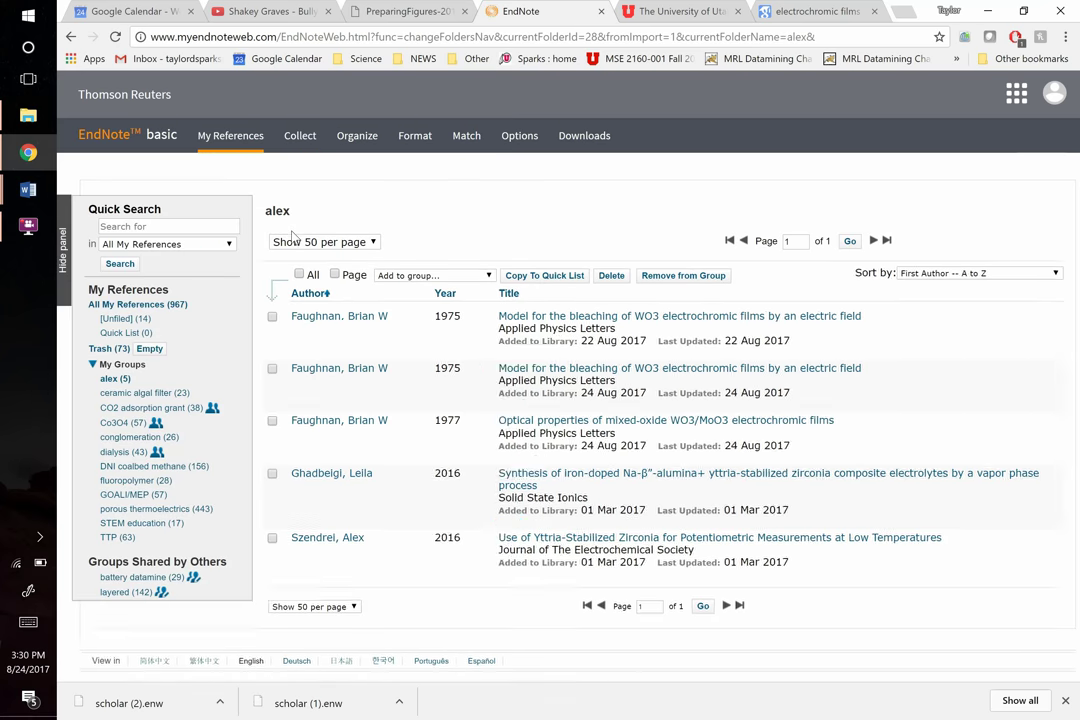
# Delete the duplicate 1975 Faughnan WO3 bleaching reference, leaving four, and return to the Word report
pyautogui.scroll(-1, 617, 490)
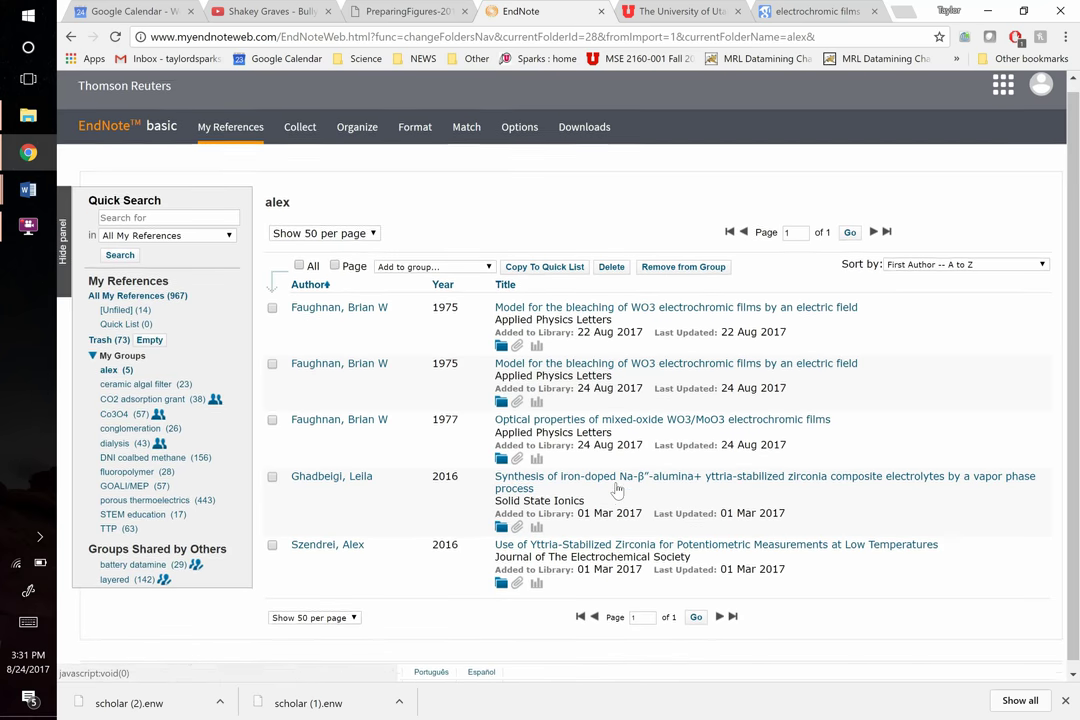
pyautogui.scroll(-1, 617, 490)
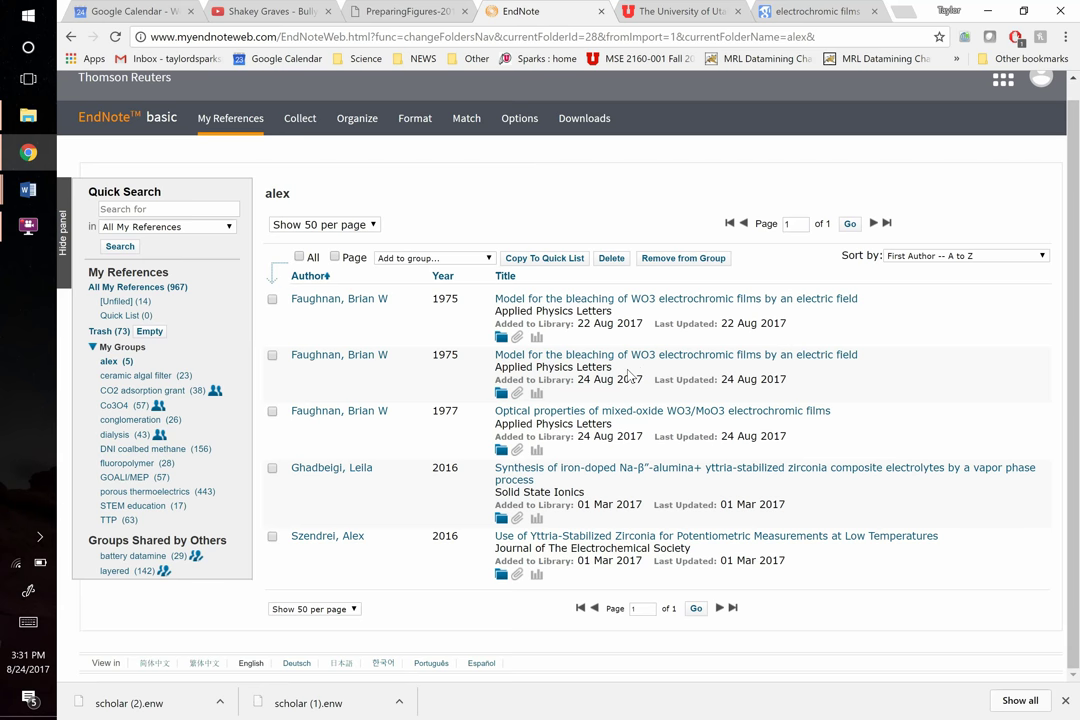
pyautogui.click(272, 355)
pyautogui.click(612, 258)
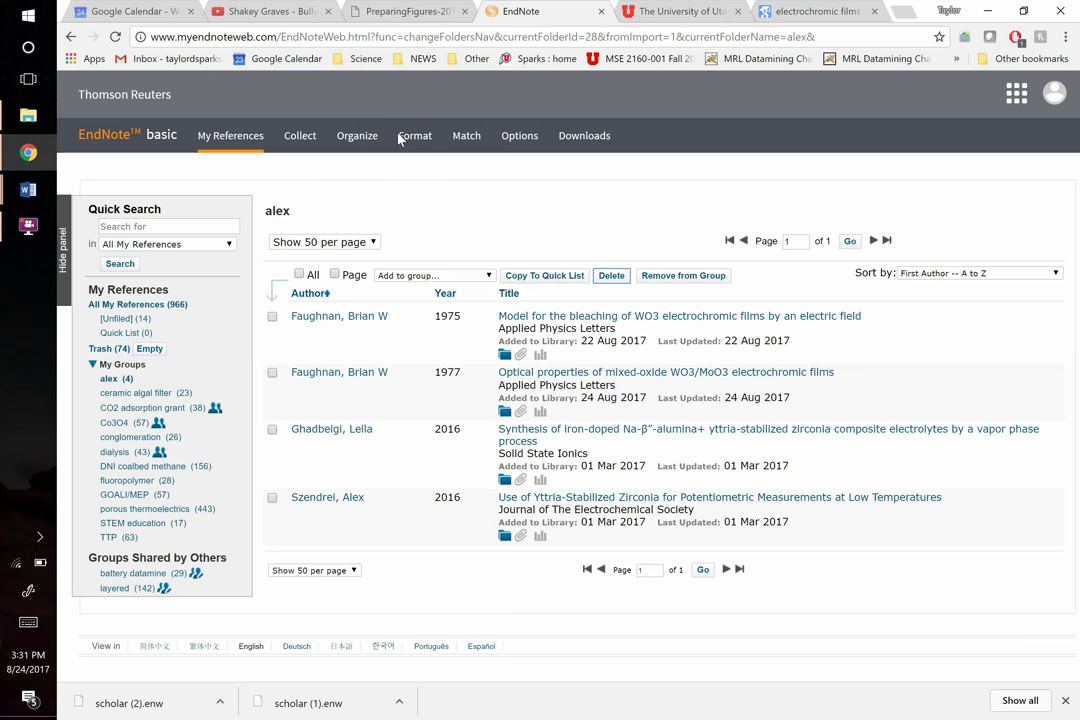
pyautogui.moveTo(415, 146)
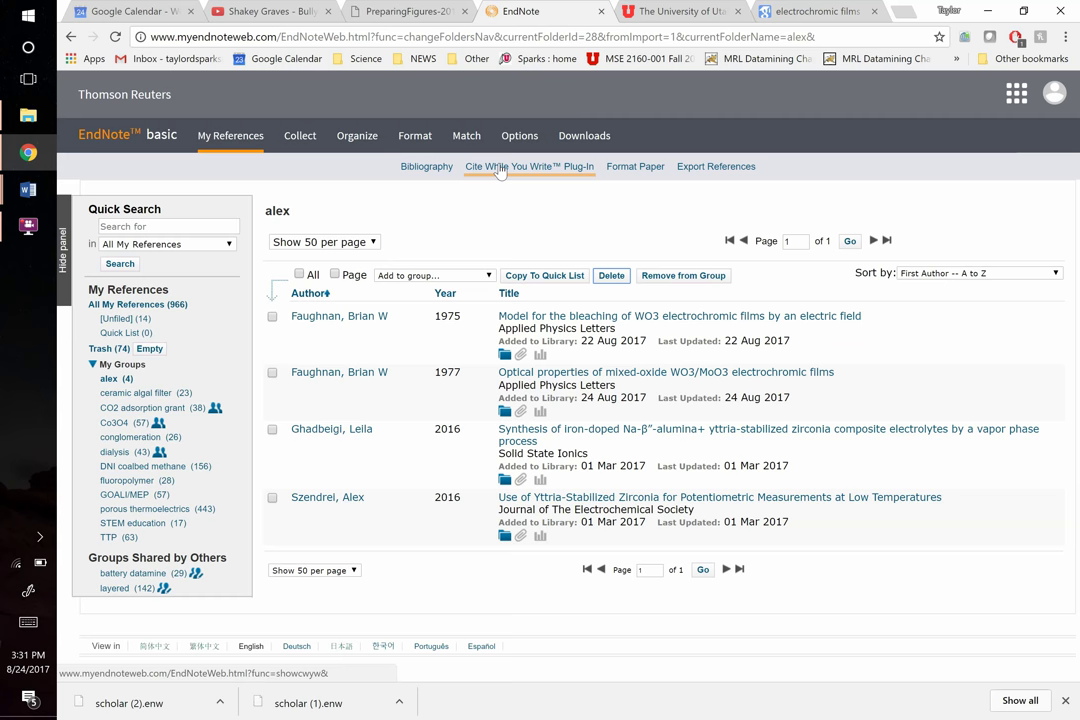
pyautogui.hotkey('alt', 'Tab')
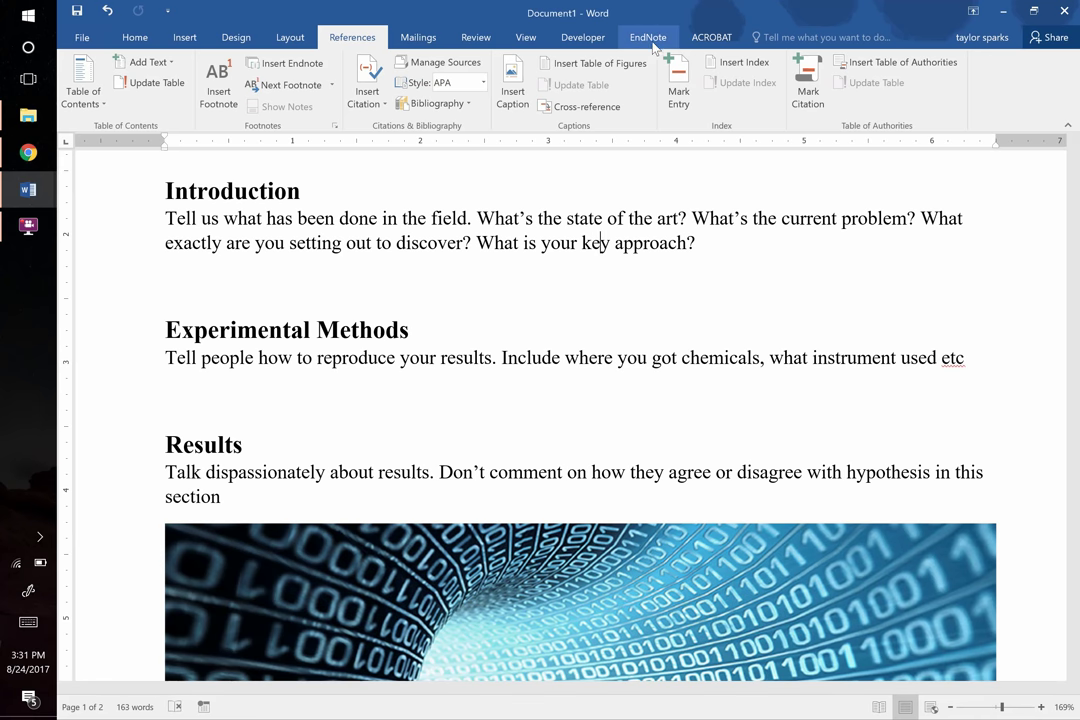
# Search the library for 'wo' and cite both Faughnan WO3 papers after 'field.' as superscripts 1,2
pyautogui.click(653, 42)
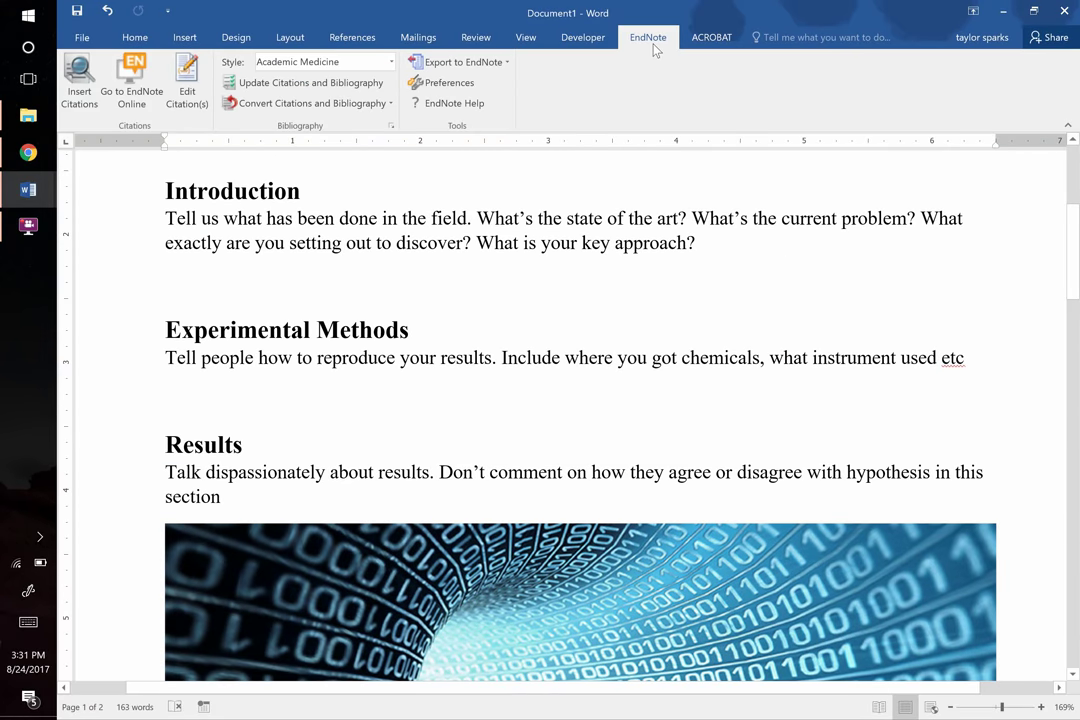
pyautogui.scroll(3, 388, 302)
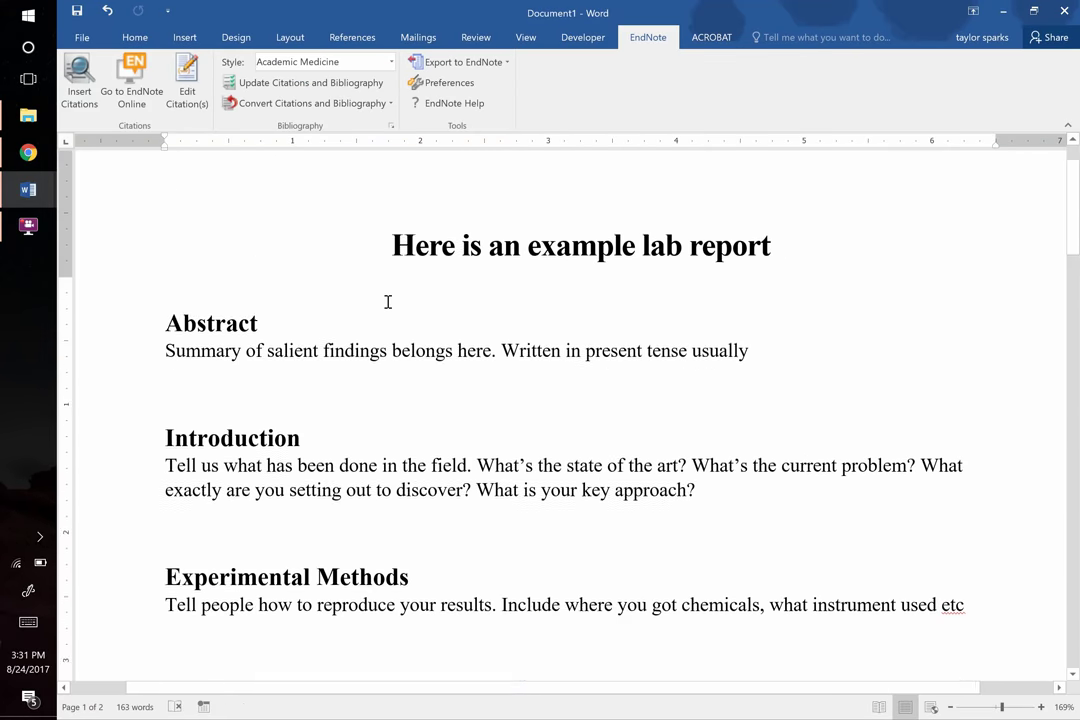
pyautogui.click(470, 466)
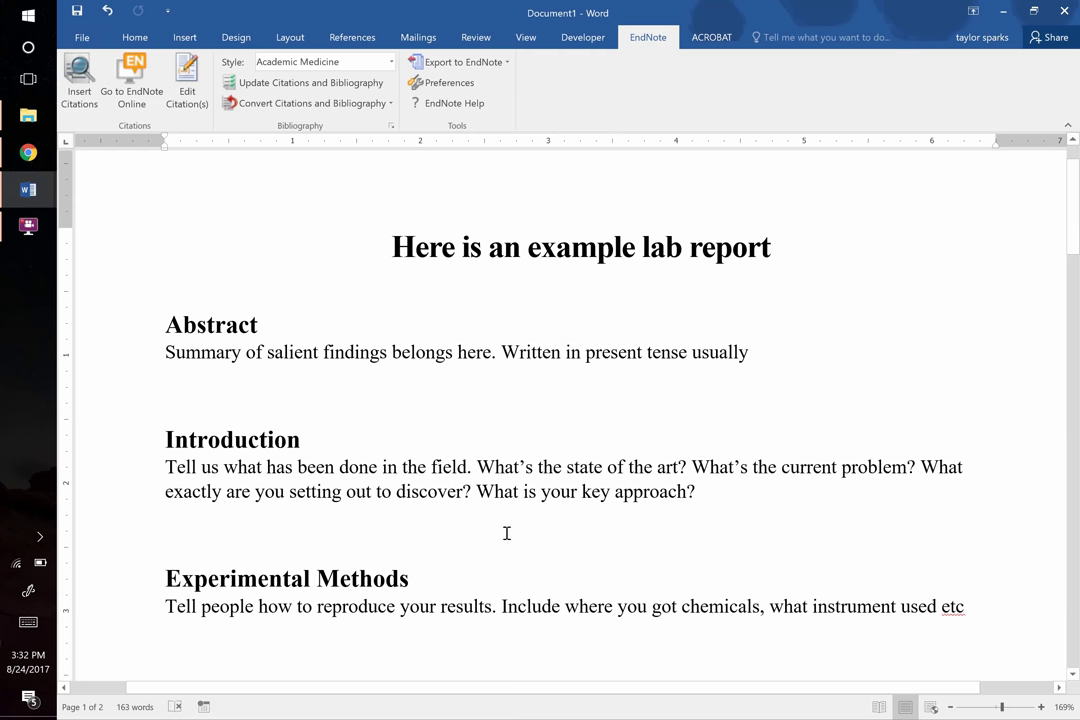
pyautogui.click(80, 82)
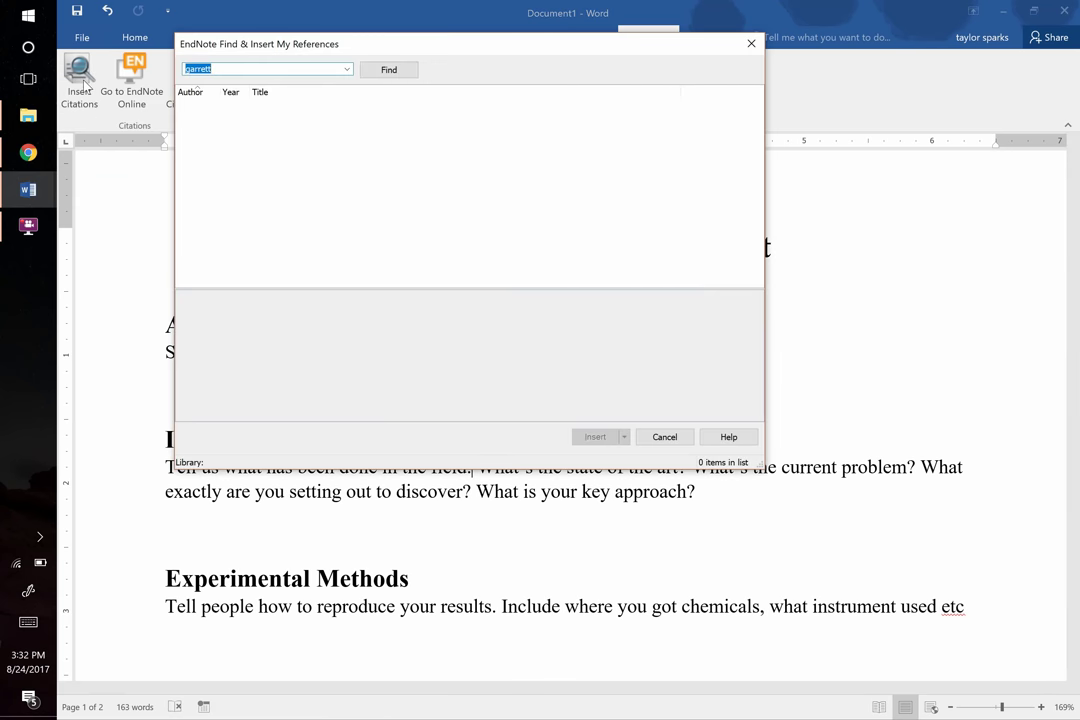
pyautogui.write('wo3')
pyautogui.press('Return')
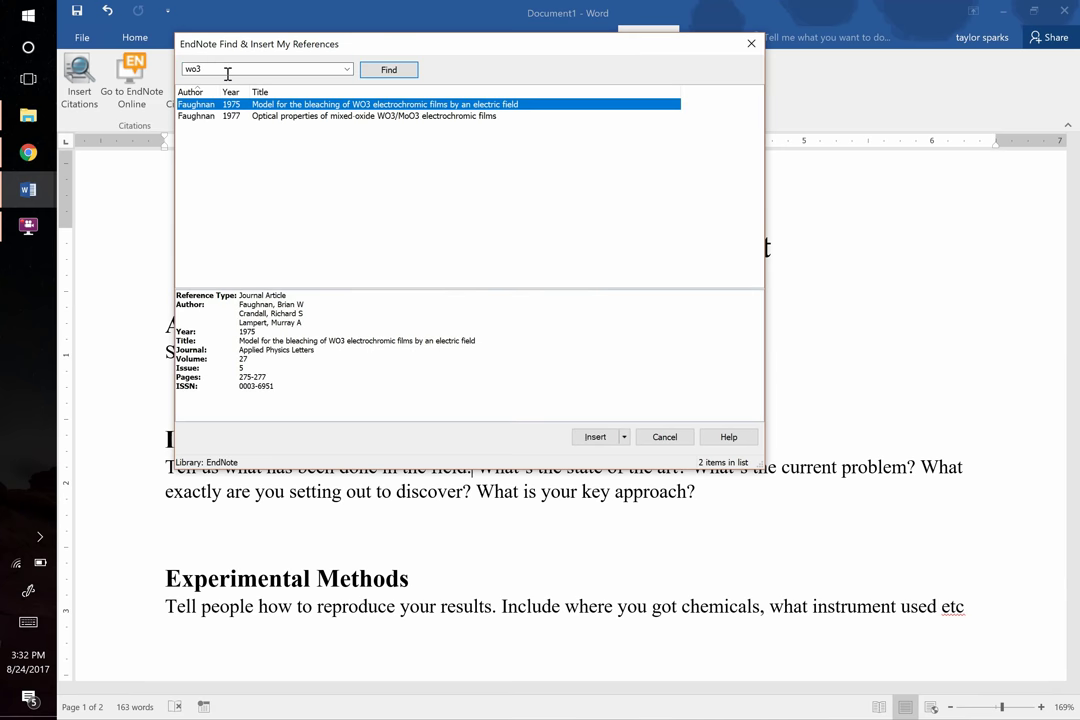
pyautogui.keyDown('shift'); pyautogui.click(400, 114); pyautogui.keyUp('shift')
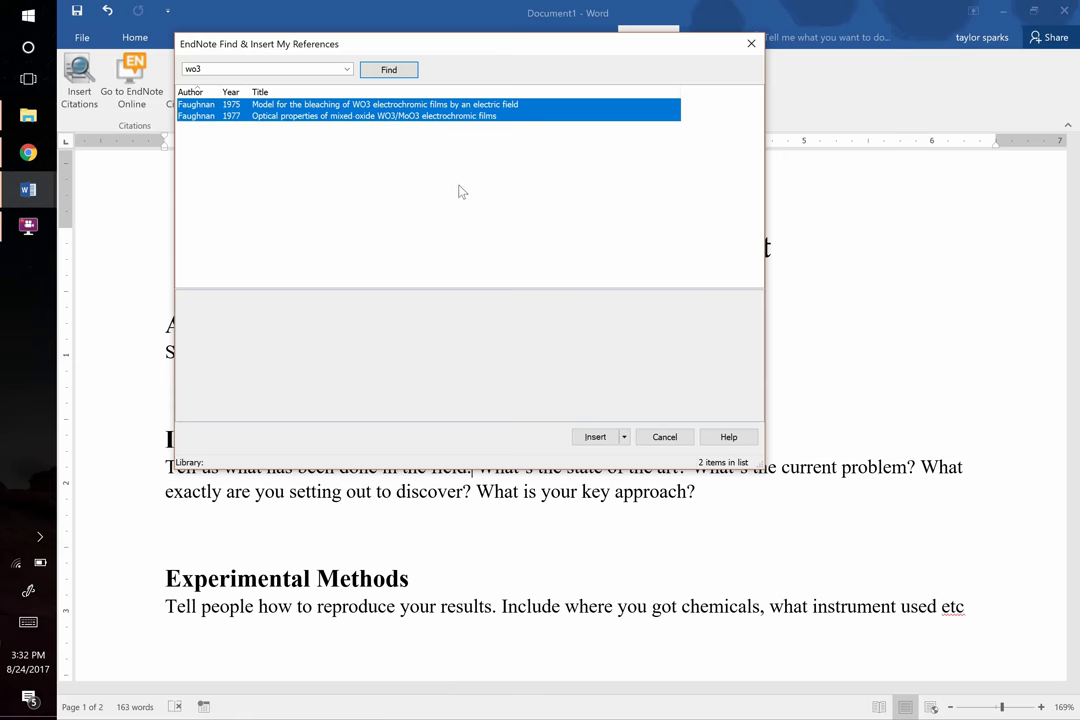
pyautogui.click(594, 437)
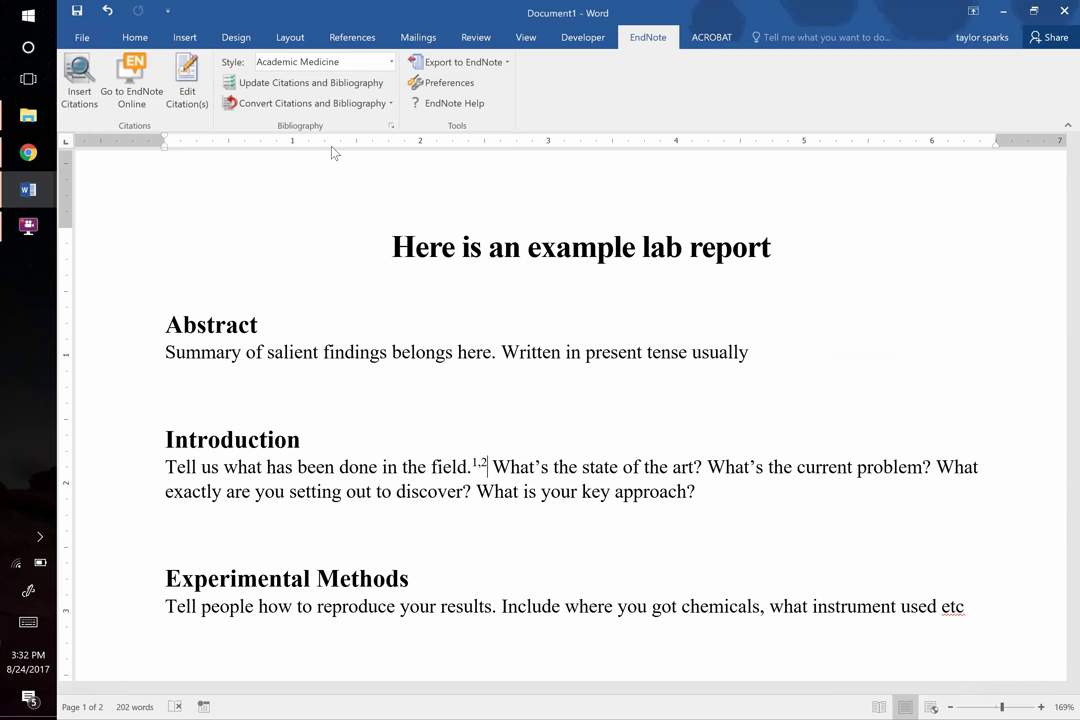
# Delete the 'Use the correct style etc.' placeholder and its blank line under References
pyautogui.scroll(-15, 467, 248)
pyautogui.scroll(-10, 467, 248)
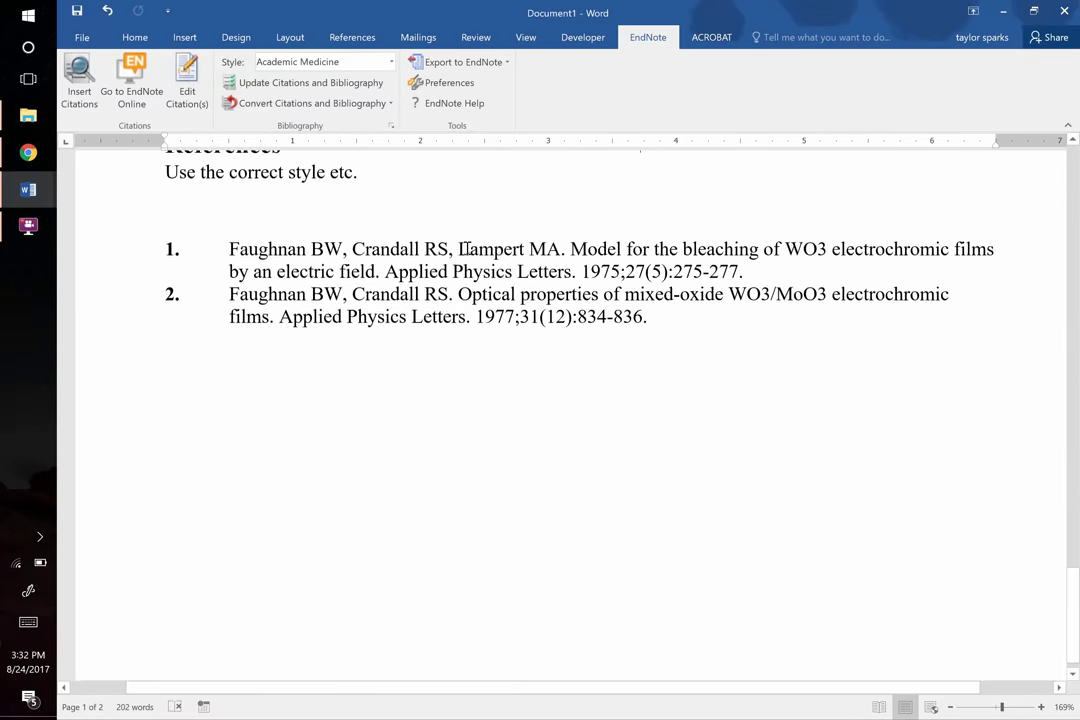
pyautogui.scroll(3, 465, 246)
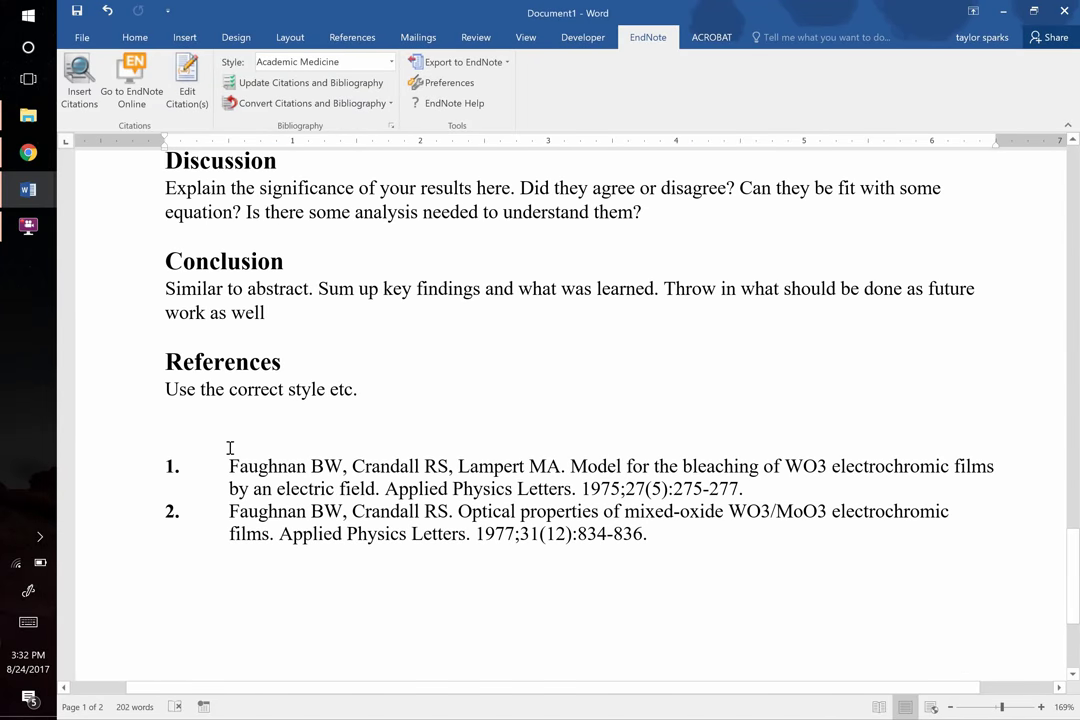
pyautogui.tripleClick(262, 392)
pyautogui.press('Delete')
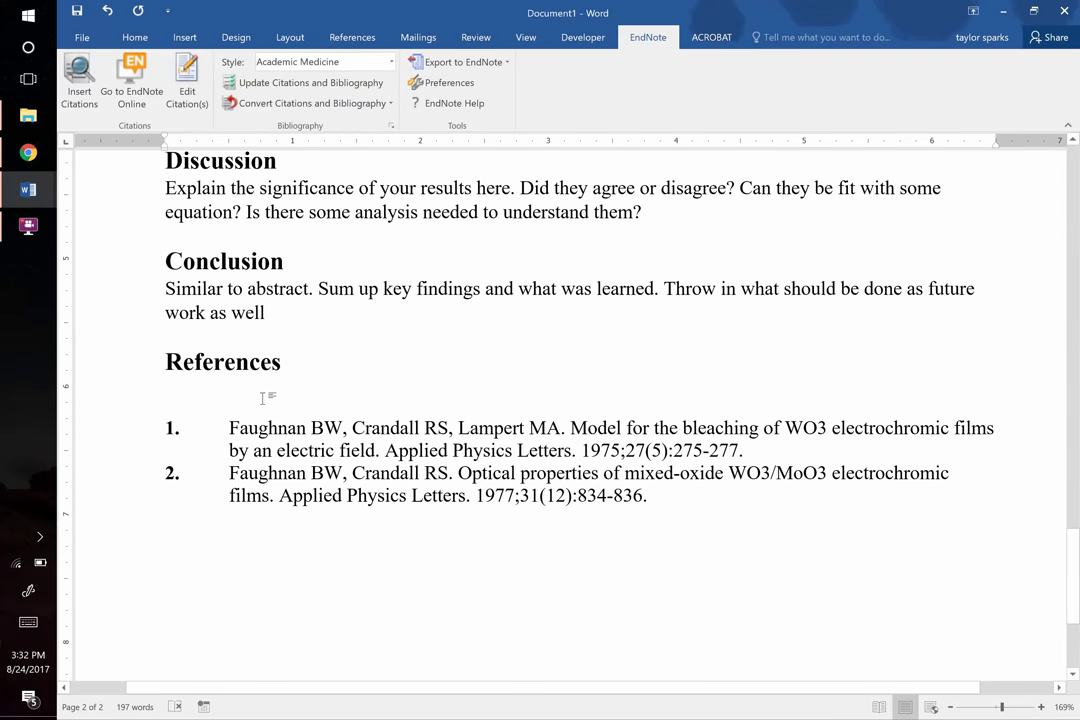
pyautogui.press('Delete')
pyautogui.moveTo(250, 356); pyautogui.dragTo(444, 557)
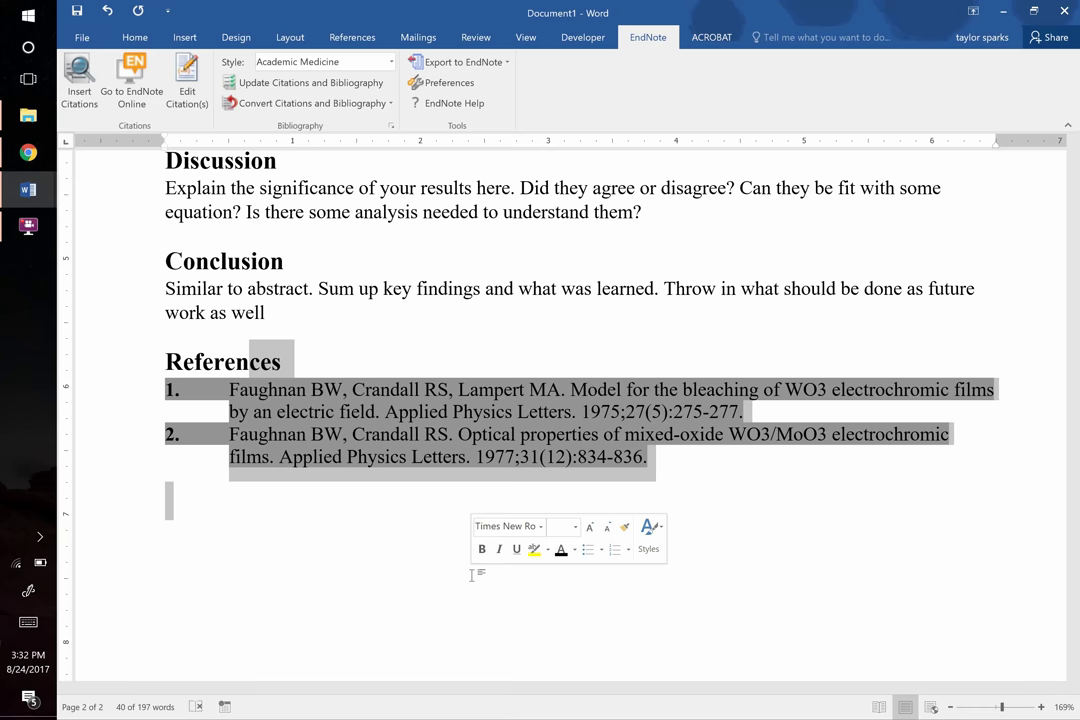
pyautogui.click(334, 347)
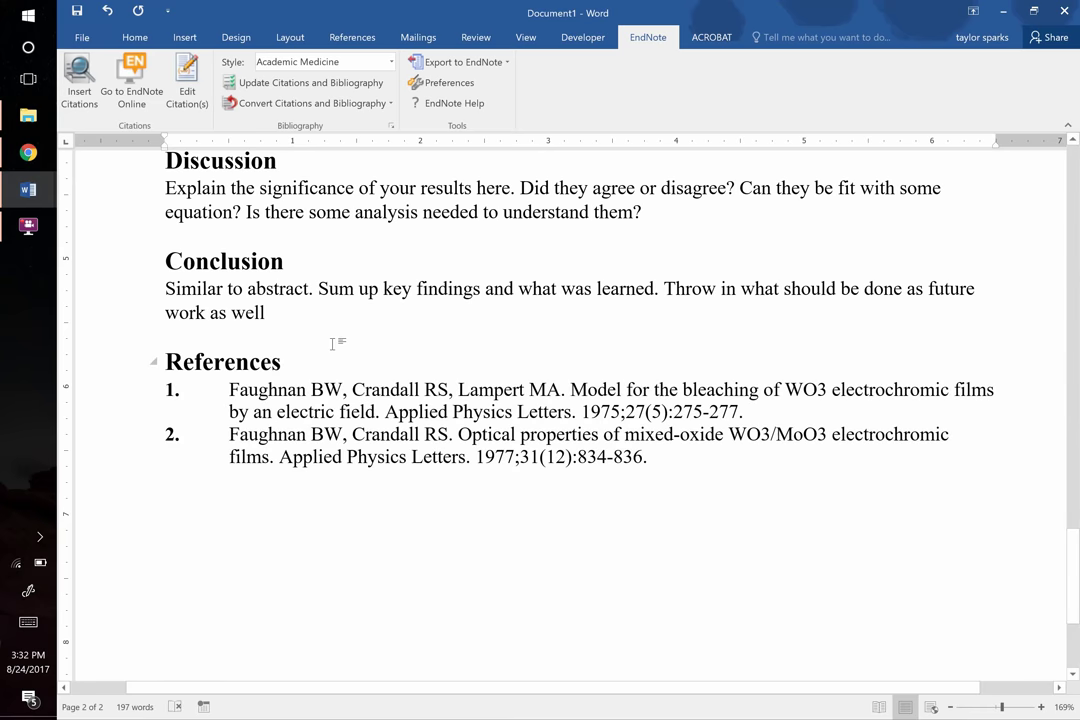
pyautogui.scroll(5, 334, 344)
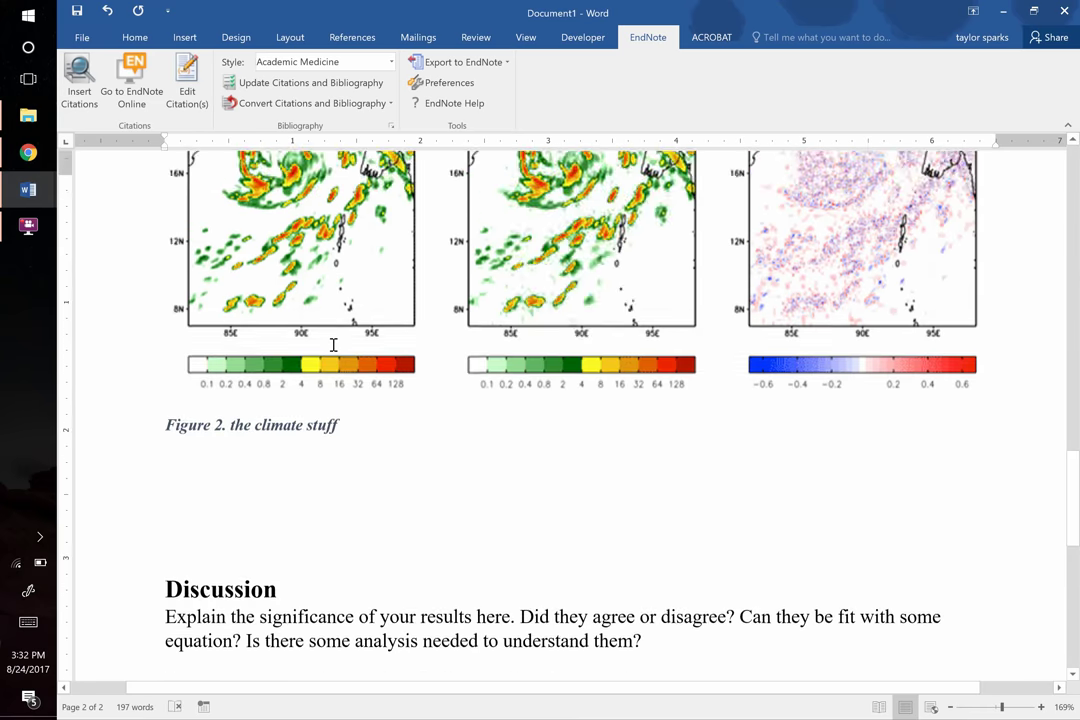
pyautogui.scroll(10, 334, 344)
# Search the library for 'sparks' and cite the first three results after 'approach?'
pyautogui.scroll(3, 334, 344)
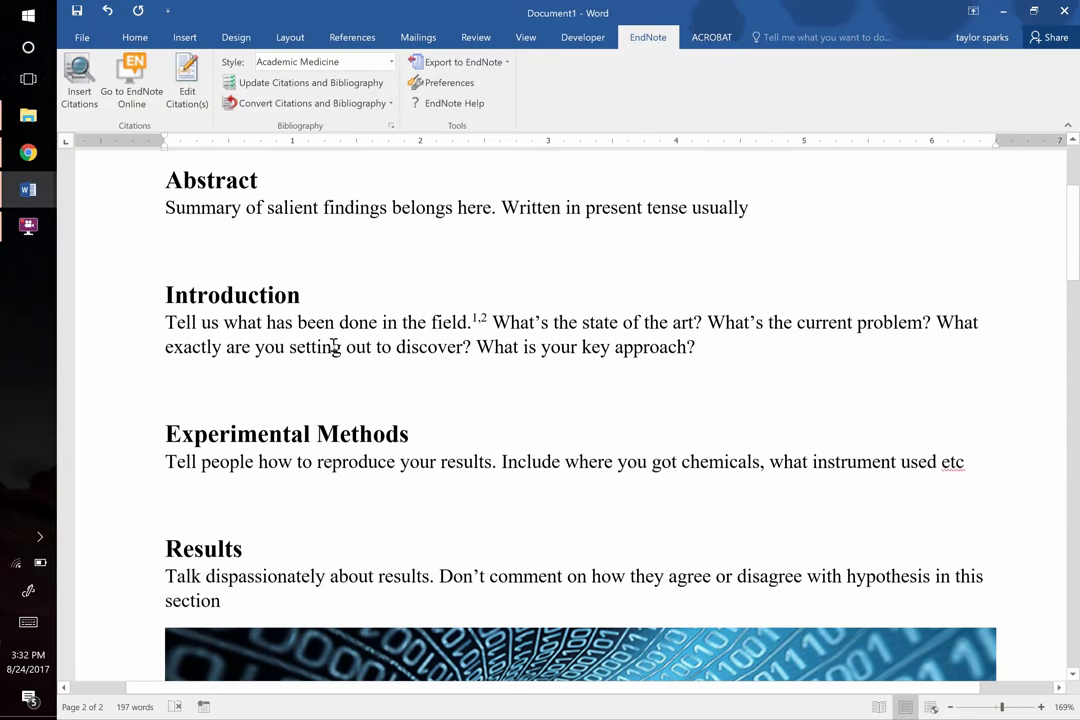
pyautogui.click(697, 347)
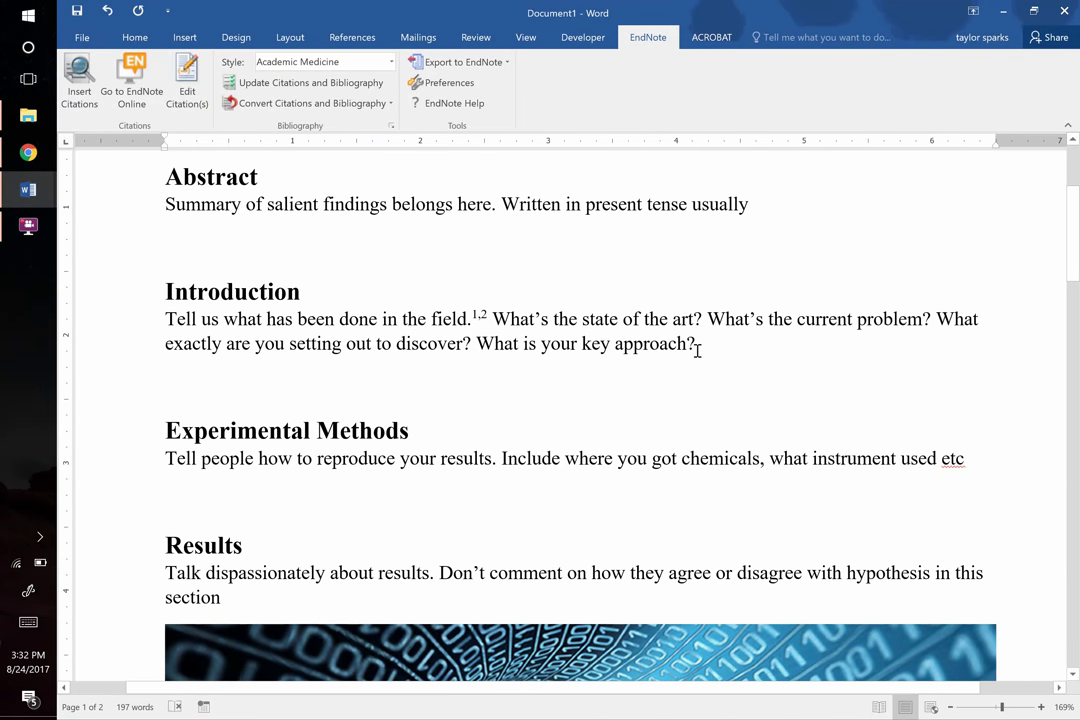
pyautogui.click(80, 82)
pyautogui.write('sparks')
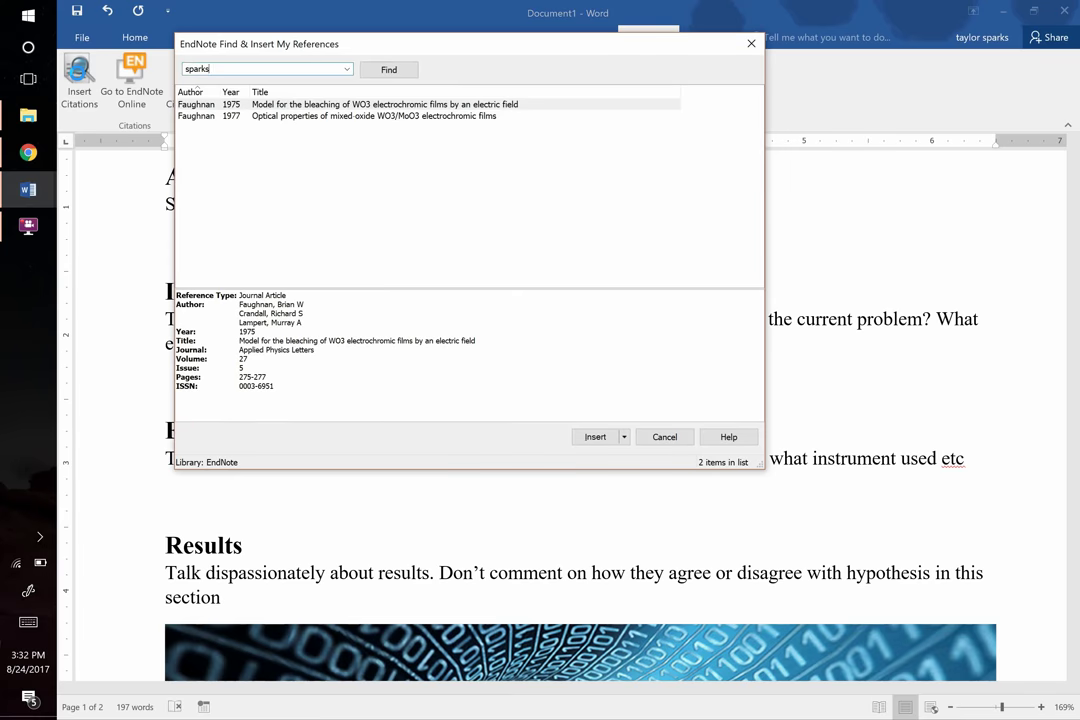
pyautogui.press('Return')
pyautogui.keyDown('shift'); pyautogui.click(332, 128); pyautogui.keyUp('shift')
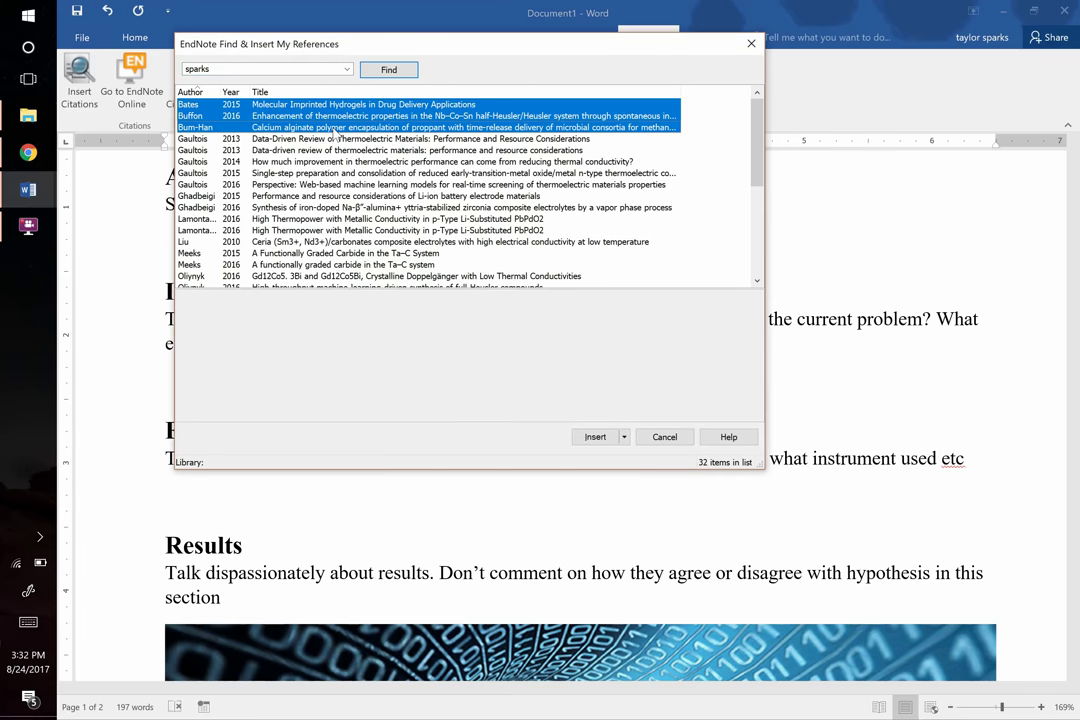
pyautogui.click(590, 437)
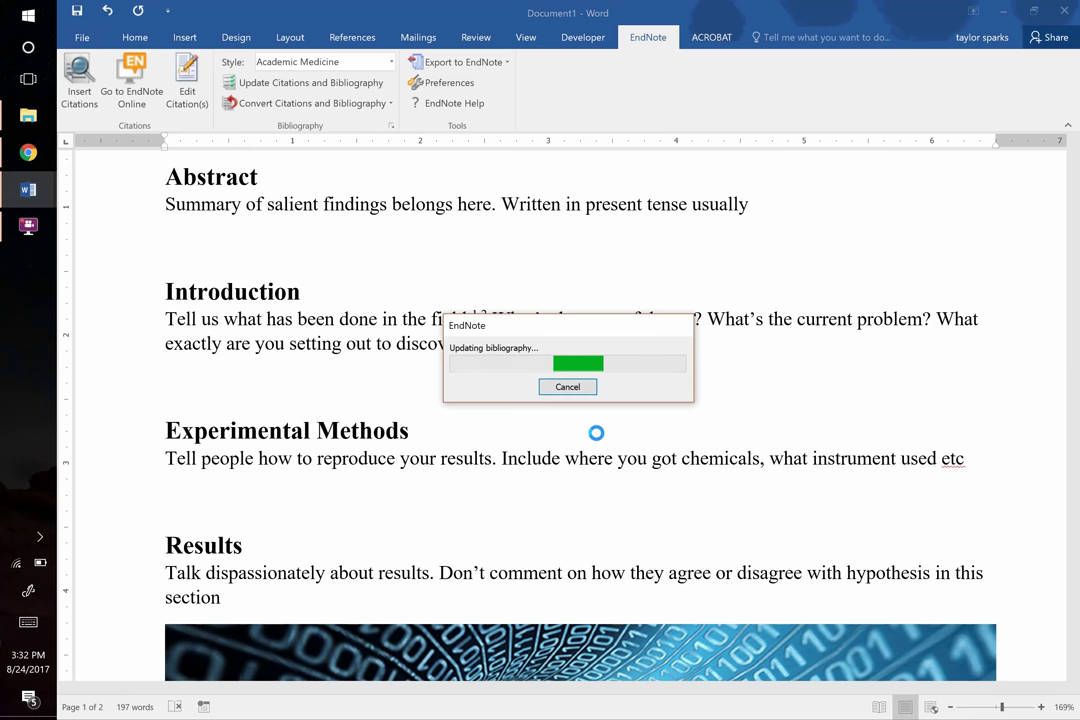
# Move 'What is your key approach?' to the Introduction's start and update citations so it carries 1–3
pyautogui.moveTo(767, 352); pyautogui.dragTo(482, 355)
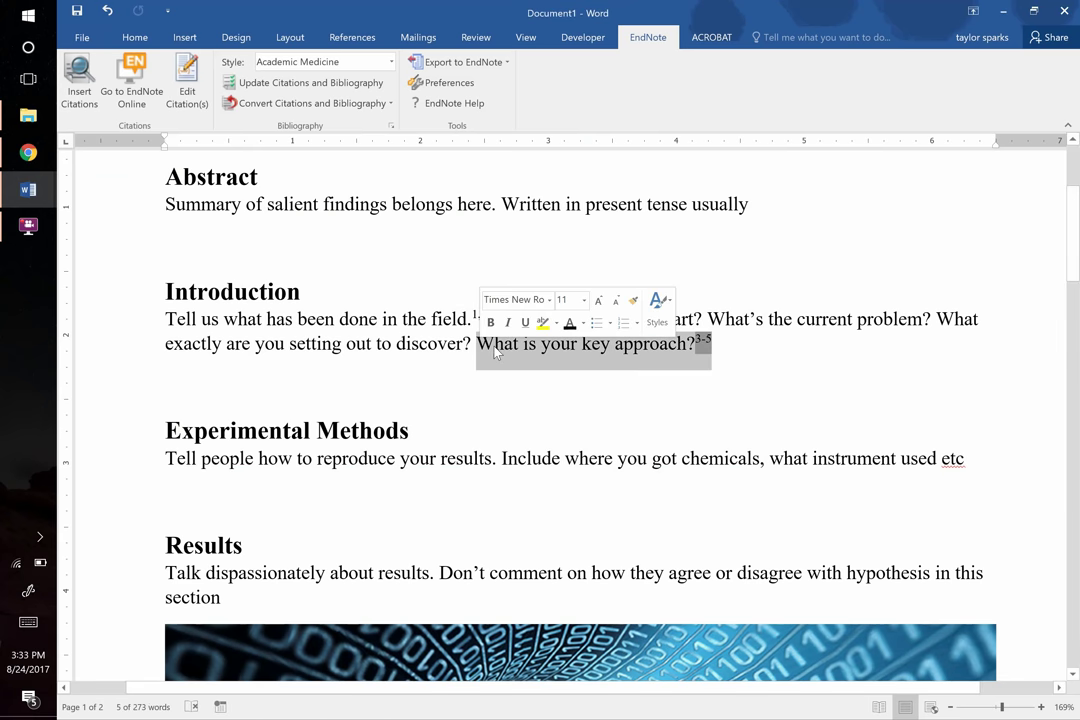
pyautogui.moveTo(497, 352); pyautogui.dragTo(165, 319)
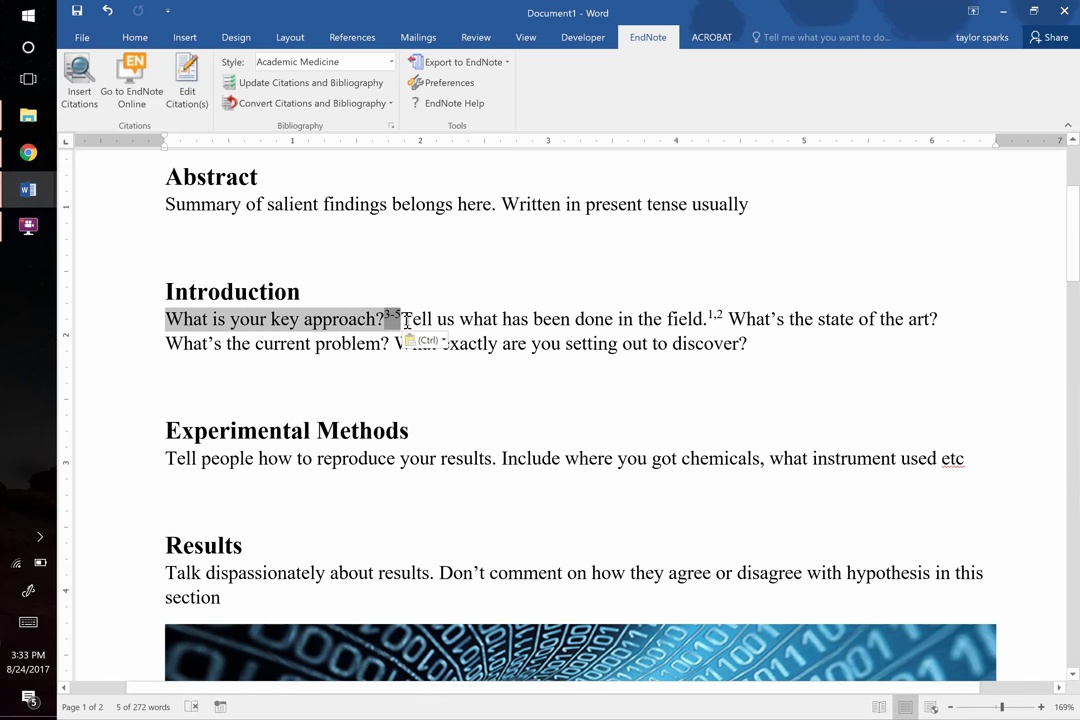
pyautogui.click(401, 319)
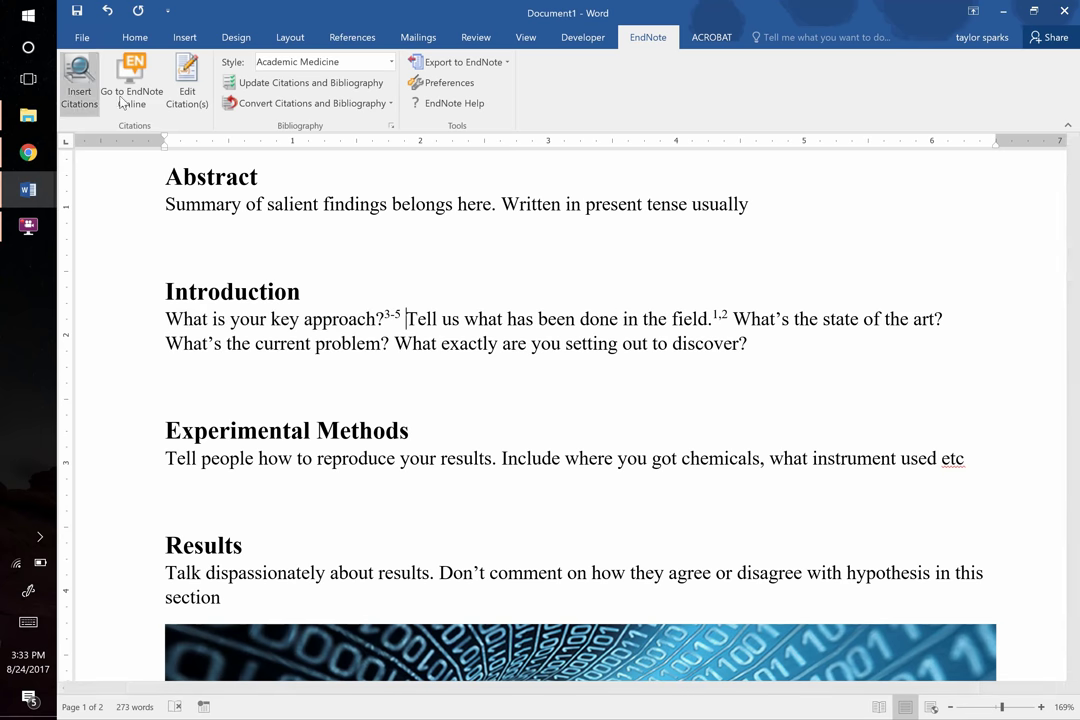
pyautogui.hotkey('ctrl', 'a')
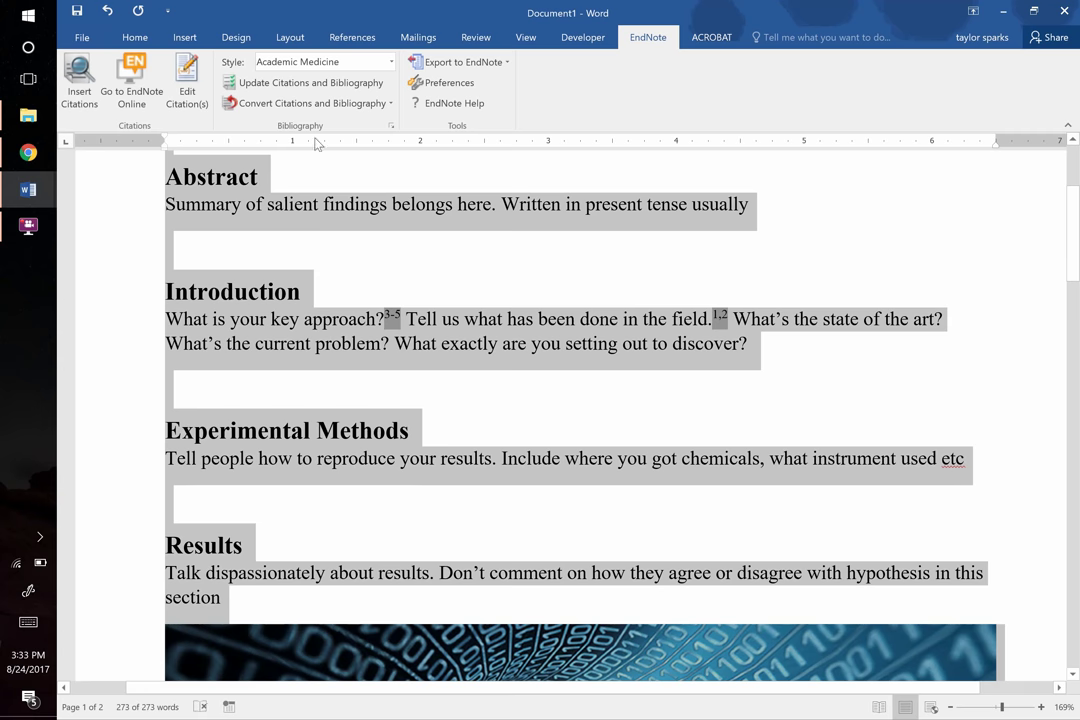
pyautogui.click(282, 84)
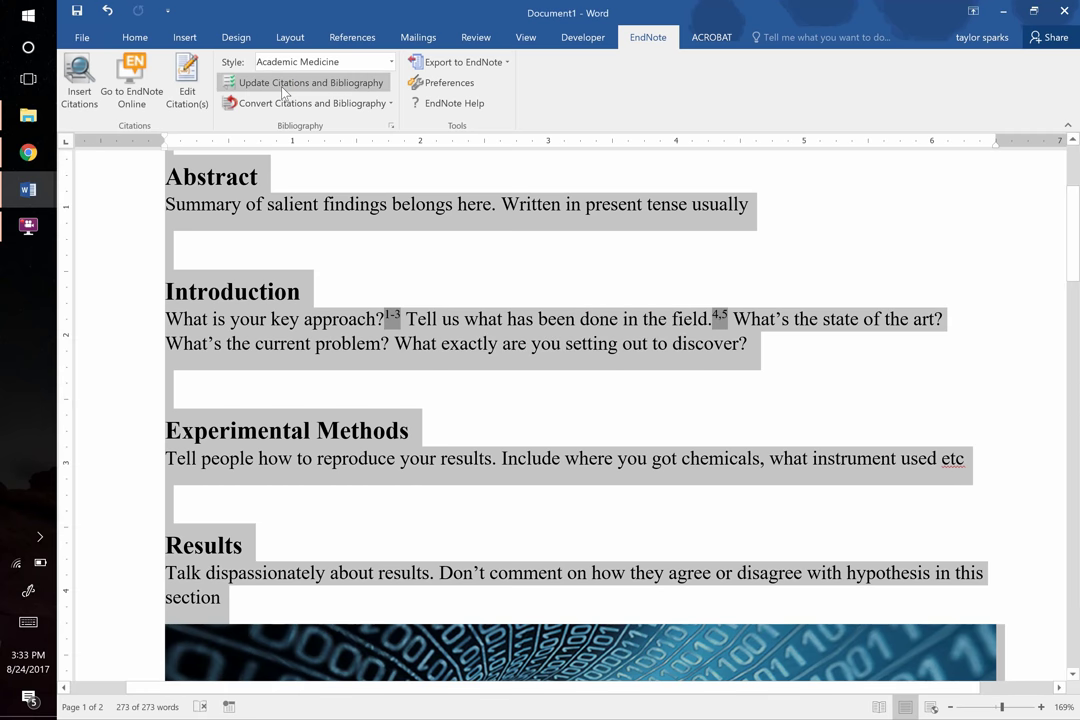
# Open EndNote's full style list through Select Another Style and center its window
pyautogui.click(795, 347)
pyautogui.scroll(-12, 795, 345)
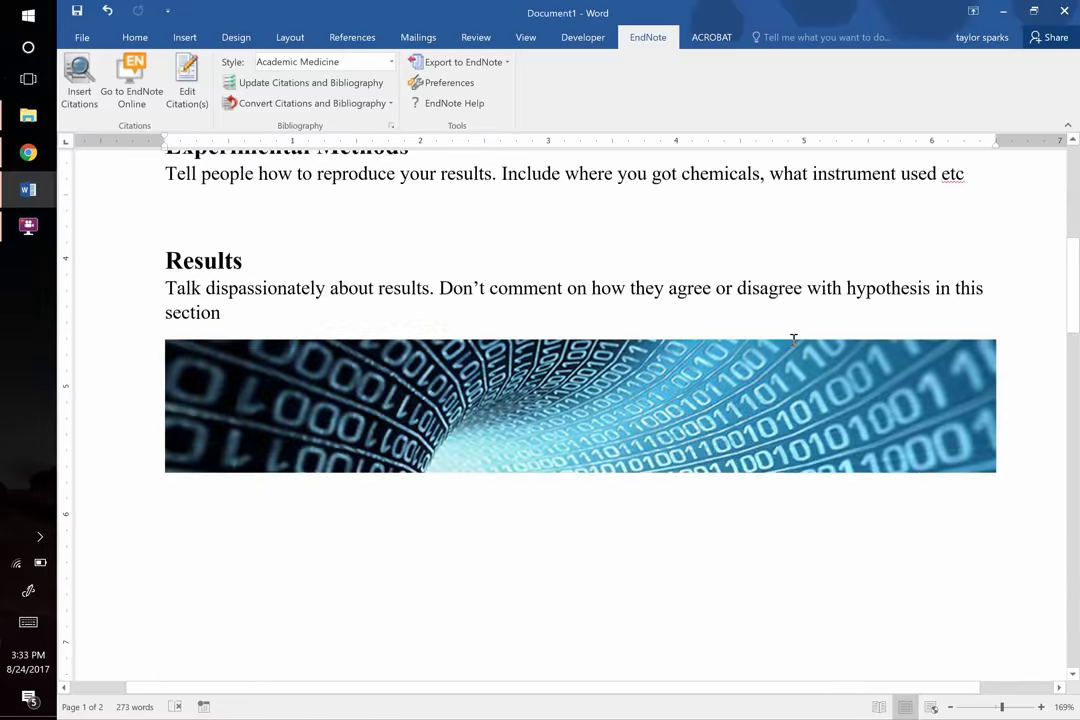
pyautogui.scroll(2, 793, 342)
pyautogui.scroll(1, 630, 347)
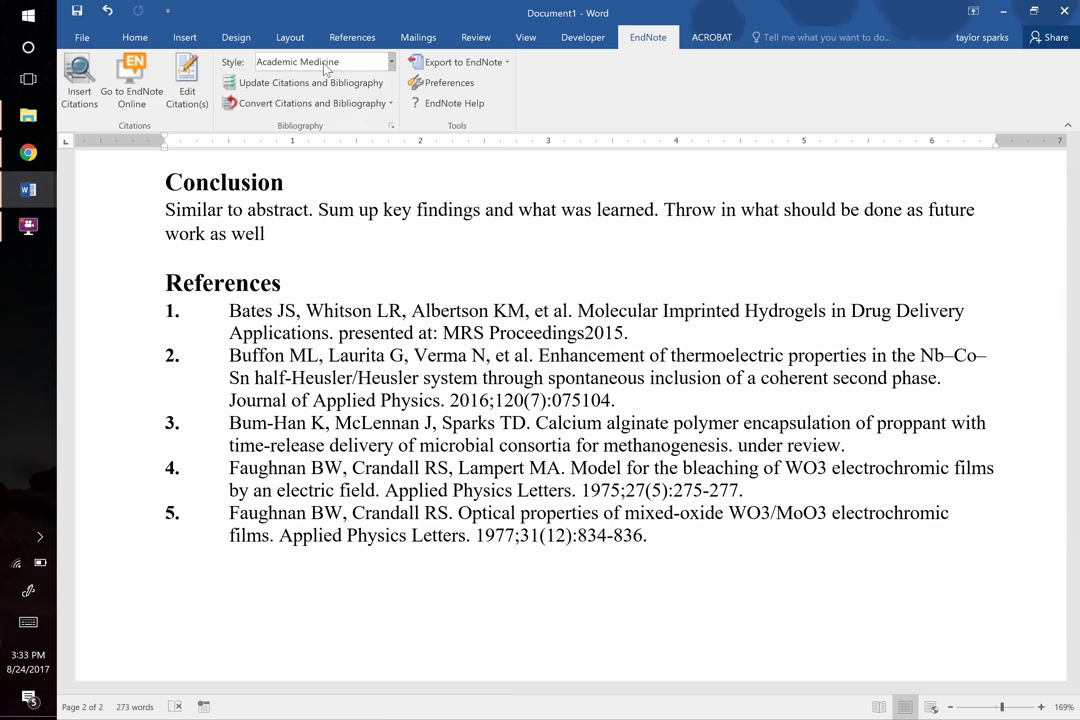
pyautogui.click(277, 60)
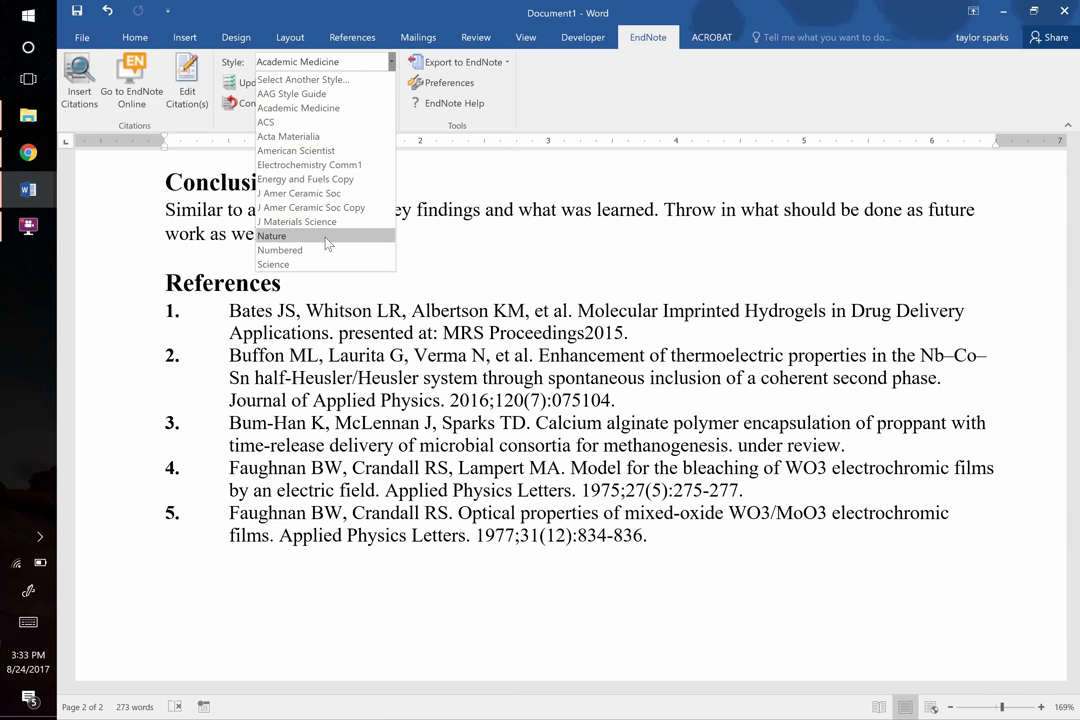
pyautogui.click(300, 79)
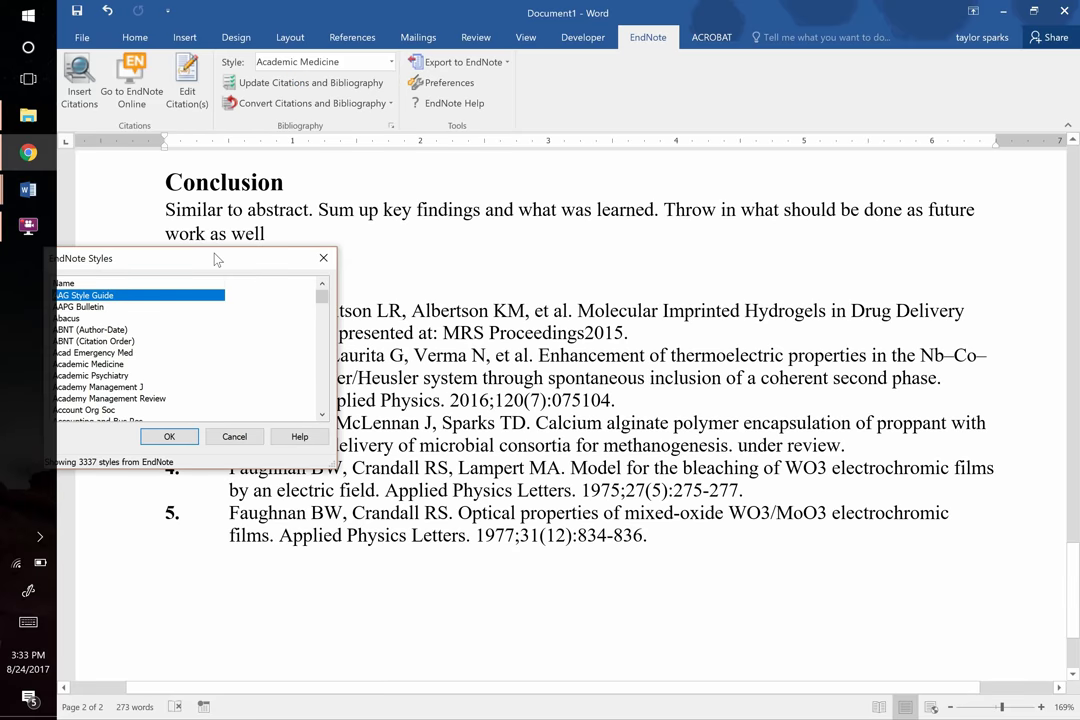
pyautogui.moveTo(215, 258); pyautogui.dragTo(521, 190)
# Apply the J Colloid Interface Sci style, giving bracketed references [1]–[5]
pyautogui.click(448, 296)
pyautogui.press('j')
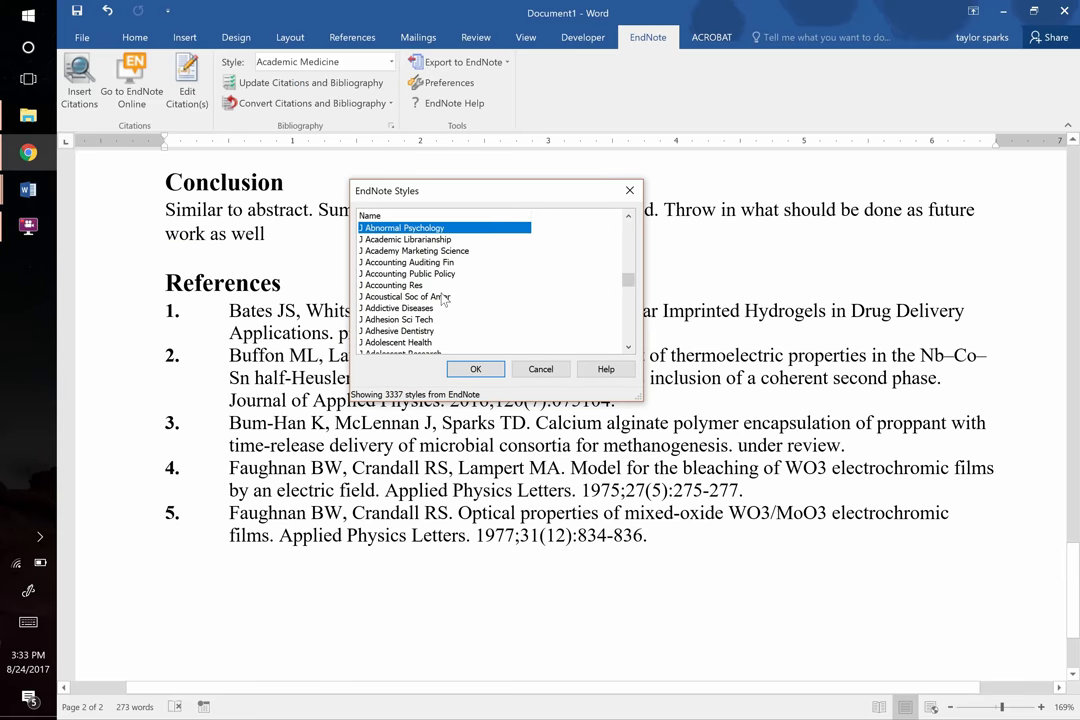
pyautogui.press('Down')
pyautogui.press('Down')
pyautogui.press('Down')
pyautogui.press('Down')
pyautogui.press('Down')
pyautogui.press('Down')
pyautogui.press('Down')
pyautogui.press('Down')
pyautogui.press('Down')
pyautogui.press('Down')
pyautogui.press('Down')
pyautogui.press('Down')
pyautogui.press('Down')
pyautogui.press('Down')
pyautogui.press('Down')
pyautogui.press('Down')
pyautogui.press('Down')
pyautogui.press('Down')
pyautogui.press('Down')
pyautogui.press('Down')
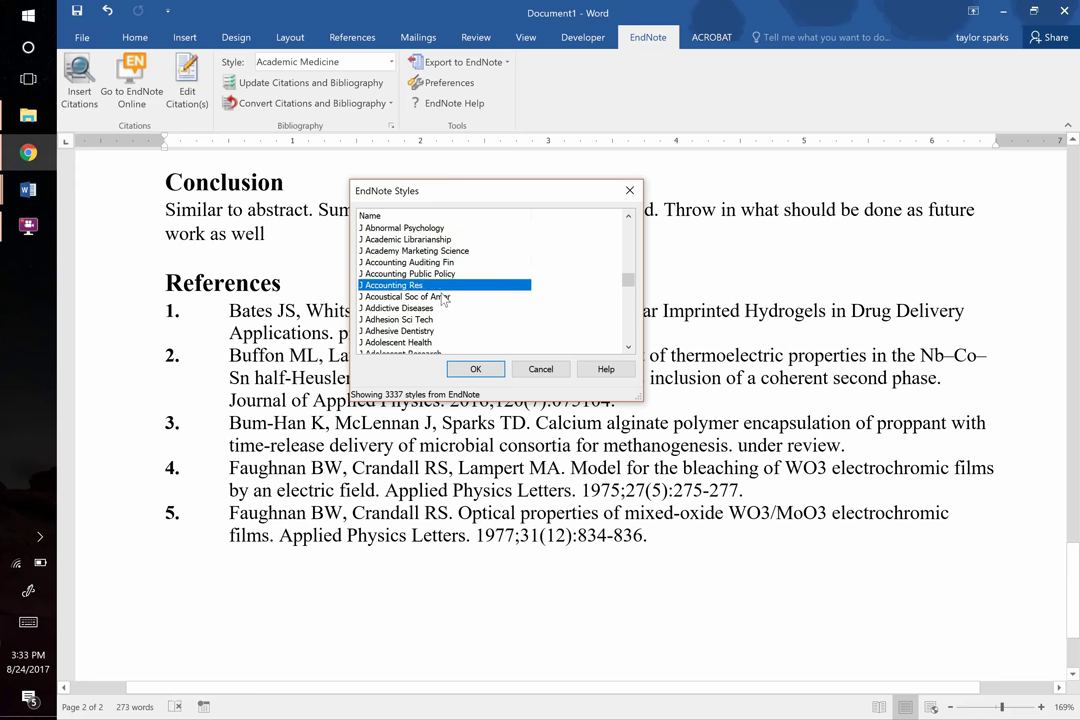
pyautogui.press('Down')
pyautogui.press('Down')
pyautogui.press('Down')
pyautogui.press('Down')
pyautogui.press('Down')
pyautogui.press('Down')
pyautogui.press('Down')
pyautogui.press('Down')
pyautogui.press('Down')
pyautogui.press('Down')
pyautogui.press('Down')
pyautogui.press('Down')
pyautogui.press('Down')
pyautogui.press('Down')
pyautogui.press('Down')
pyautogui.press('Down')
pyautogui.press('Down')
pyautogui.press('Down')
pyautogui.press('Down')
pyautogui.press('Down')
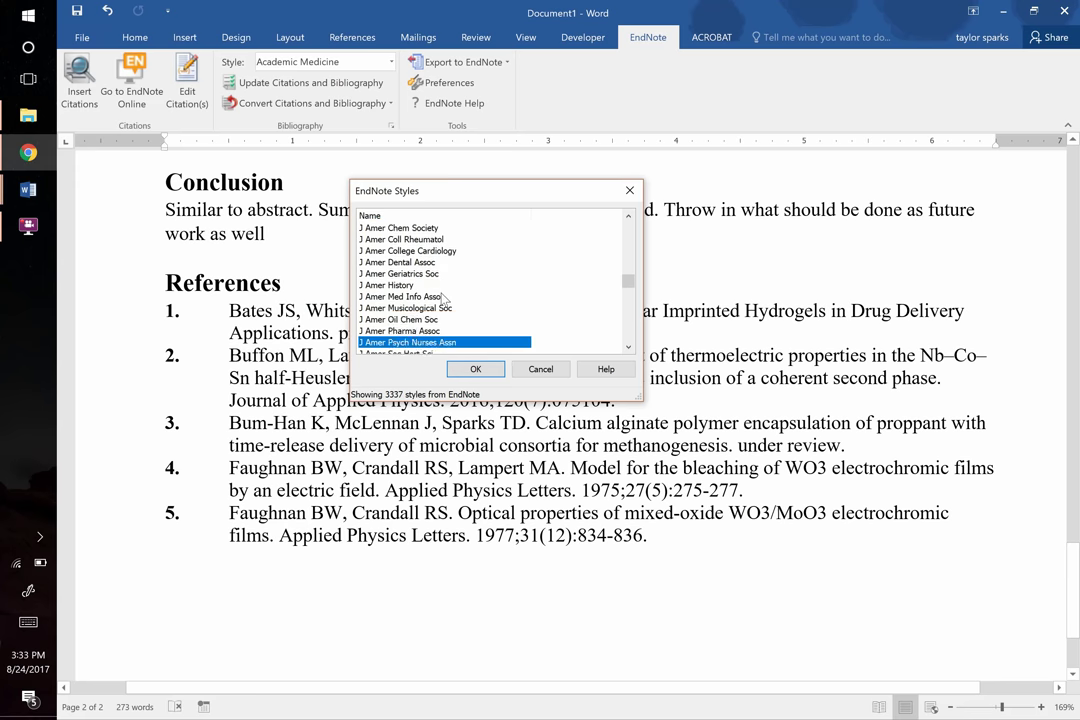
pyautogui.press('Down')
pyautogui.press('Down')
pyautogui.press('Down')
pyautogui.press('Down')
pyautogui.press('Down')
pyautogui.press('Down')
pyautogui.press('Down')
pyautogui.press('Down')
pyautogui.press('Down')
pyautogui.press('Down')
pyautogui.press('Down')
pyautogui.press('Down')
pyautogui.press('Down')
pyautogui.press('Down')
pyautogui.press('Down')
pyautogui.press('Down')
pyautogui.press('Down')
pyautogui.press('Down')
pyautogui.press('Down')
pyautogui.press('Down')
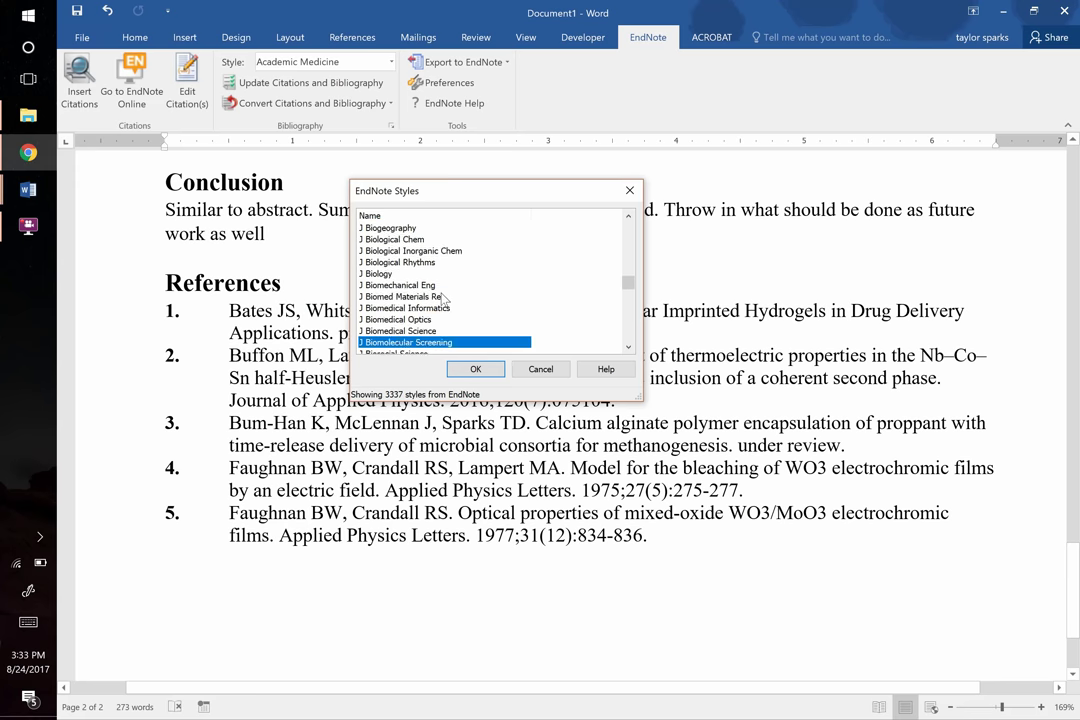
pyautogui.press('Down')
pyautogui.press('Down')
pyautogui.press('Down')
pyautogui.press('Down')
pyautogui.press('Down')
pyautogui.press('Down')
pyautogui.press('Down')
pyautogui.press('Down')
pyautogui.press('Down')
pyautogui.press('Down')
pyautogui.press('Down')
pyautogui.press('Down')
pyautogui.press('Down')
pyautogui.press('Down')
pyautogui.press('Down')
pyautogui.press('Down')
pyautogui.press('Down')
pyautogui.press('Down')
pyautogui.press('Down')
pyautogui.press('Down')
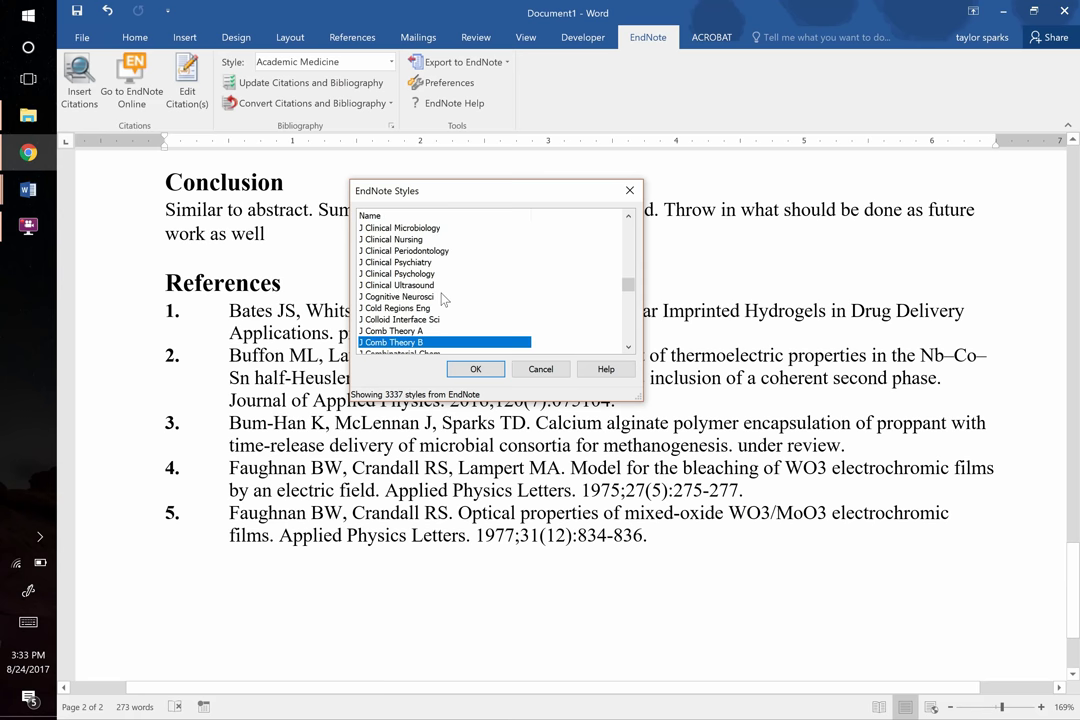
pyautogui.click(424, 310)
pyautogui.click(422, 319)
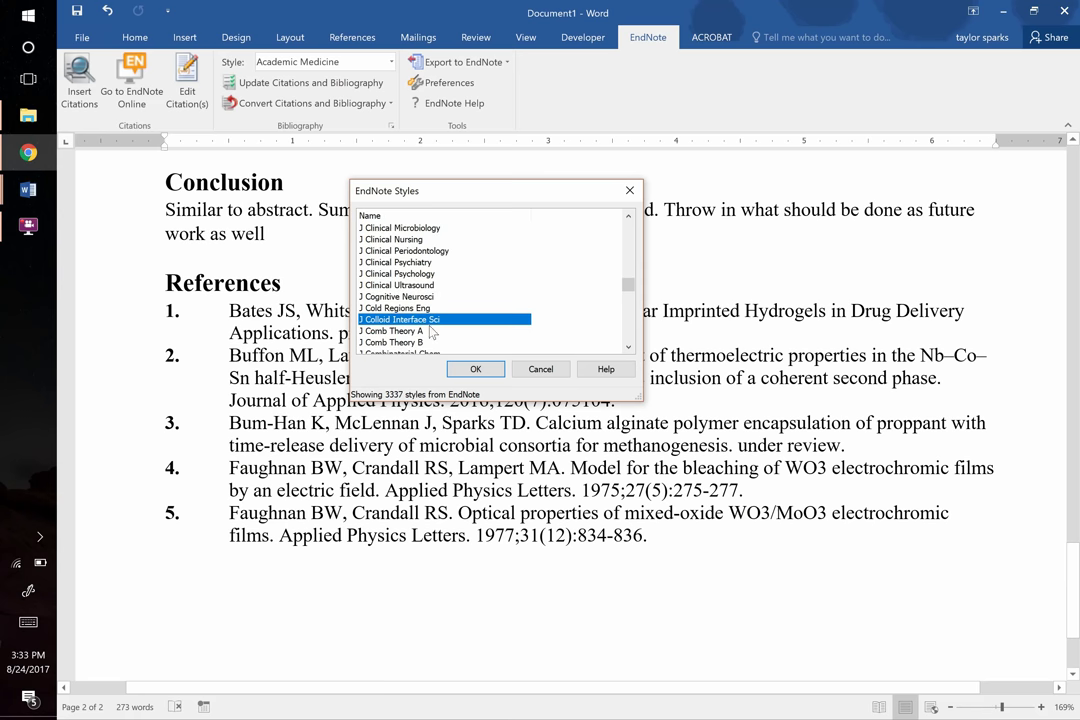
pyautogui.click(482, 370)
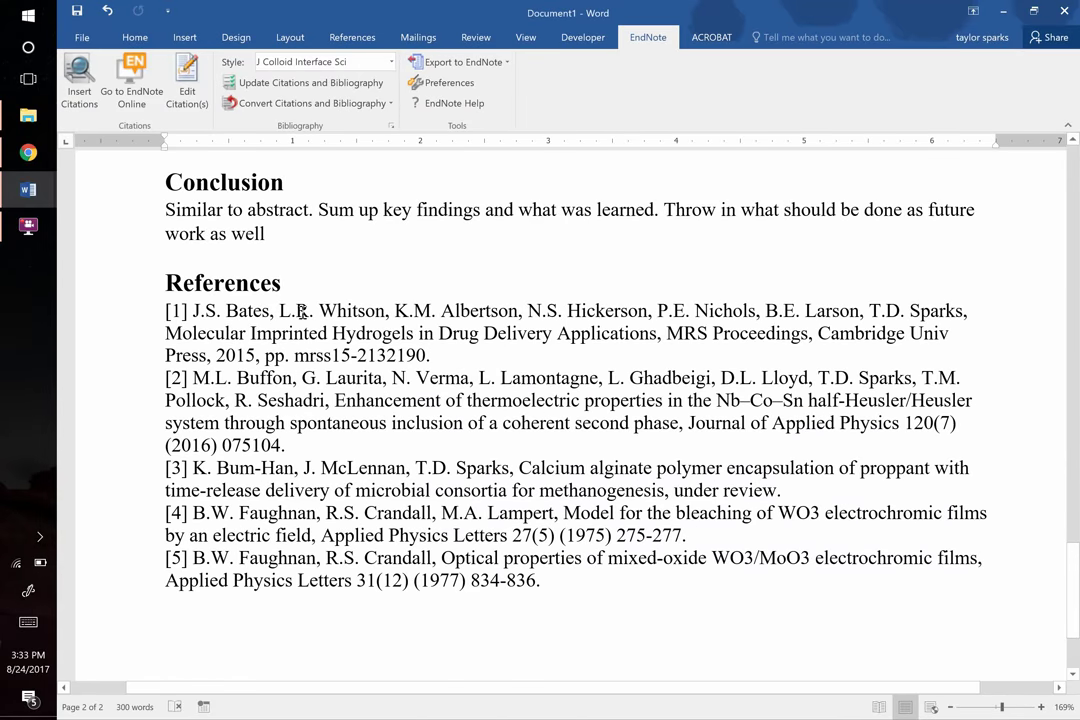
# Revert the references to Academic Medicine style, numbered 1.–5., and reopen the style list
pyautogui.moveTo(296, 311); pyautogui.dragTo(406, 468)
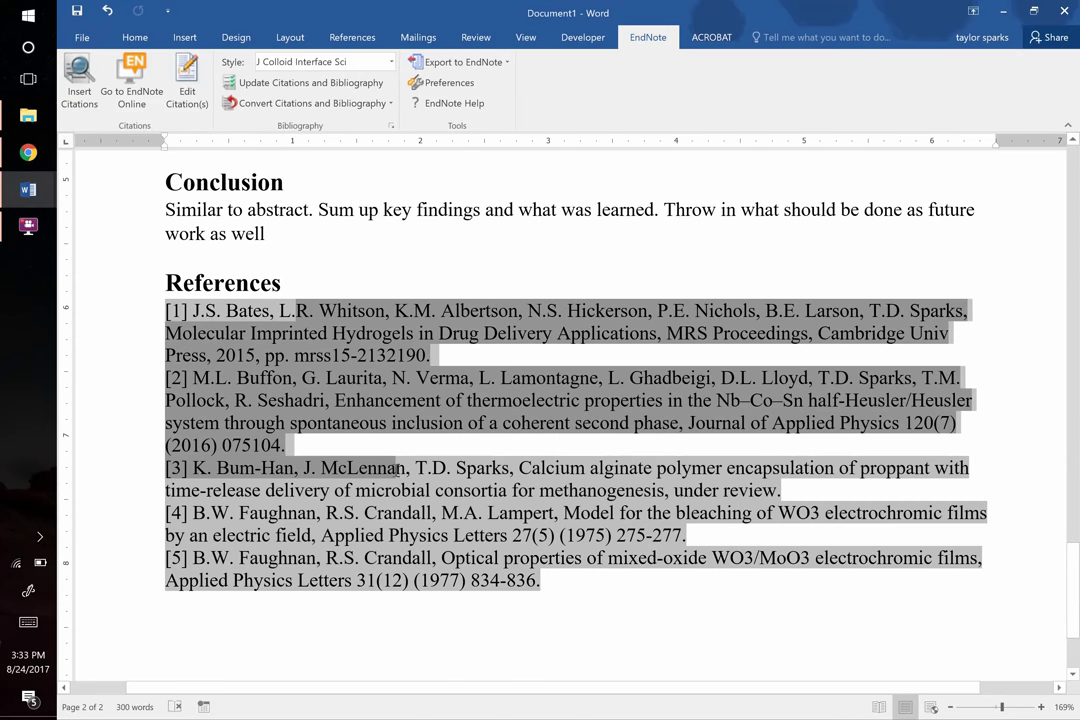
pyautogui.click(397, 468)
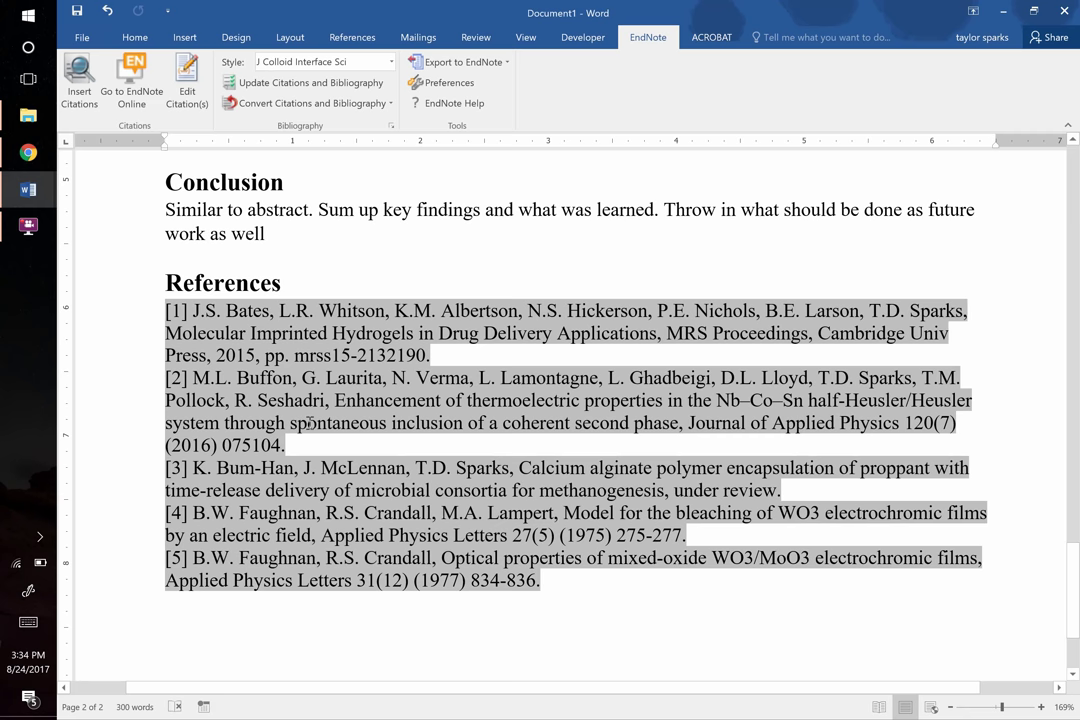
pyautogui.click(330, 64)
pyautogui.click(300, 107)
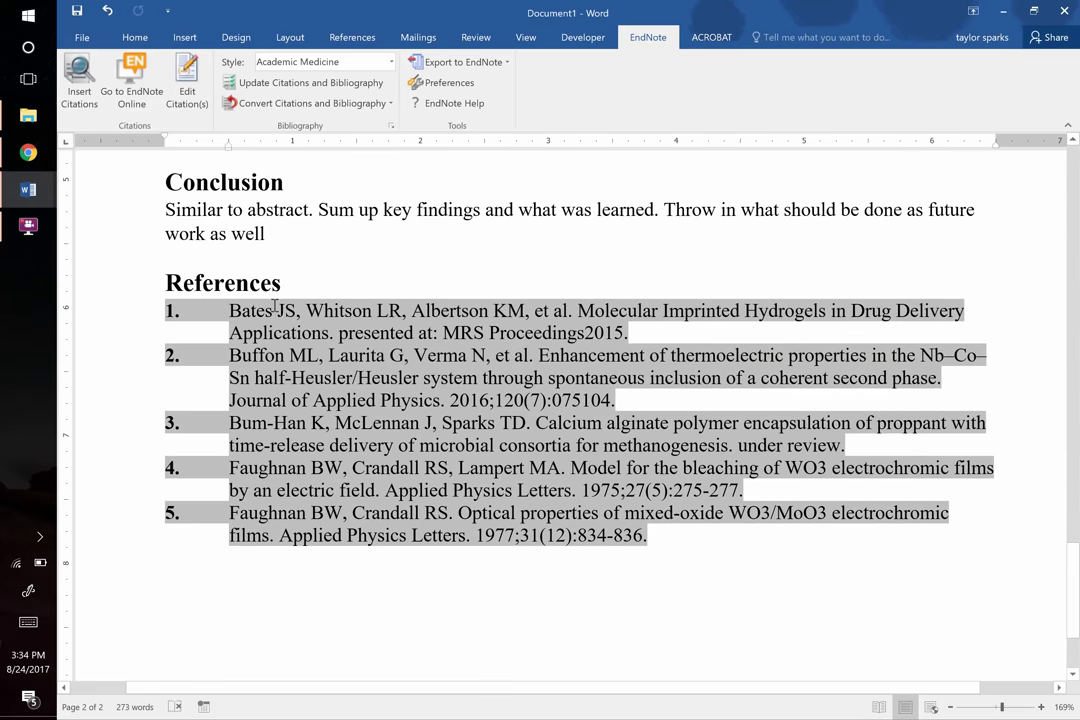
pyautogui.click(310, 66)
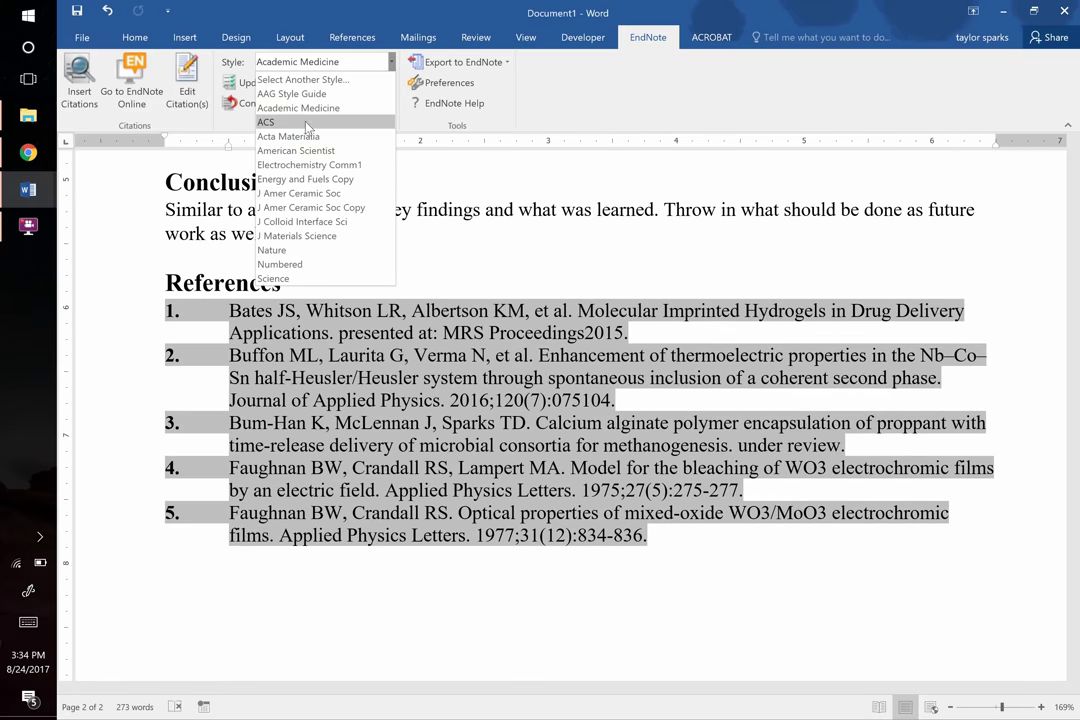
# Apply the ACS style to the citations and References list, then scroll up toward Figure 1
pyautogui.click(265, 118)
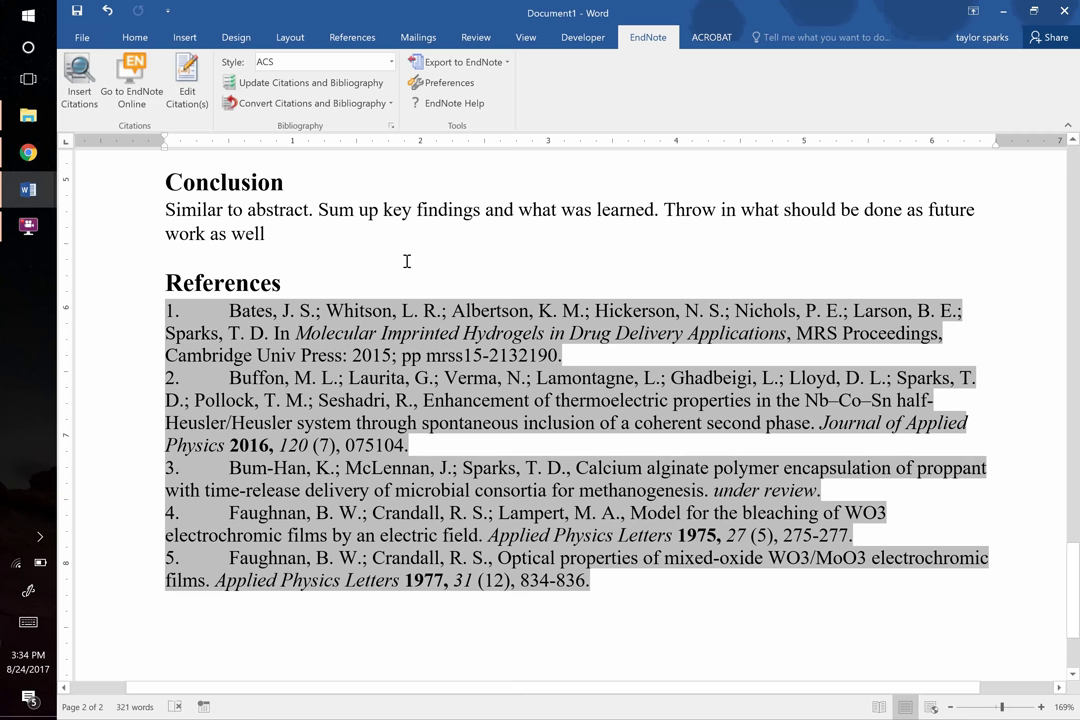
pyautogui.scroll(15, 405, 260)
pyautogui.scroll(5, 405, 260)
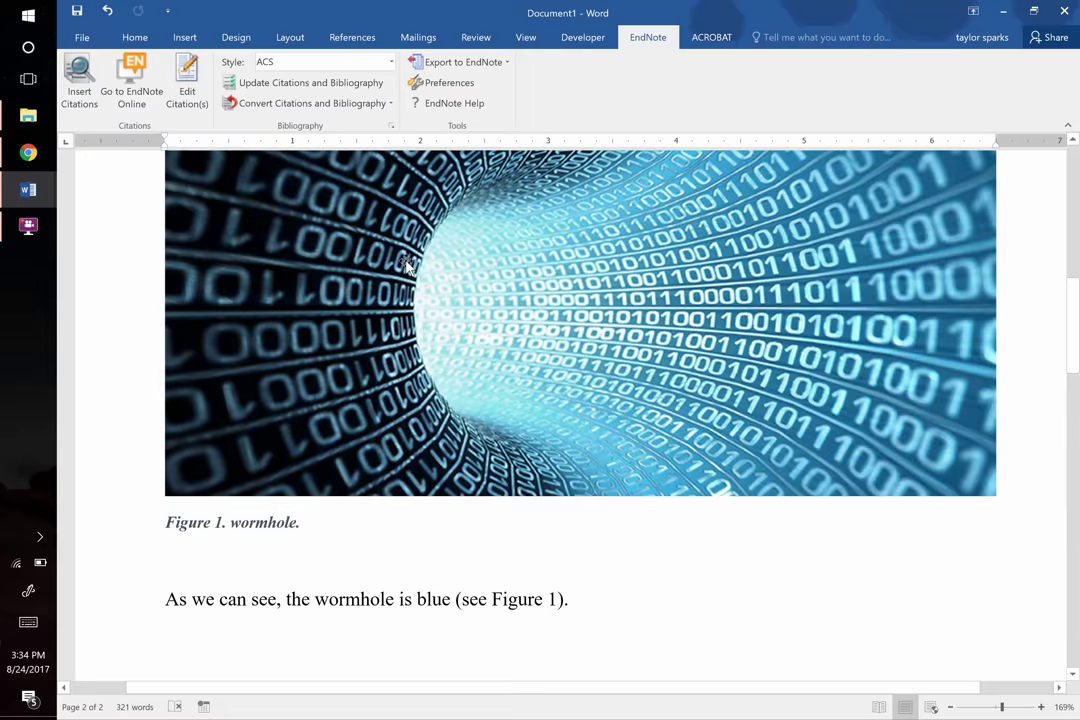
pyautogui.scroll(2, 406, 261)
# Review the group's four references in EndNote Web, open the PreparingFigures PDF, then return to the writing guide
pyautogui.hotkey('alt', 'Tab')
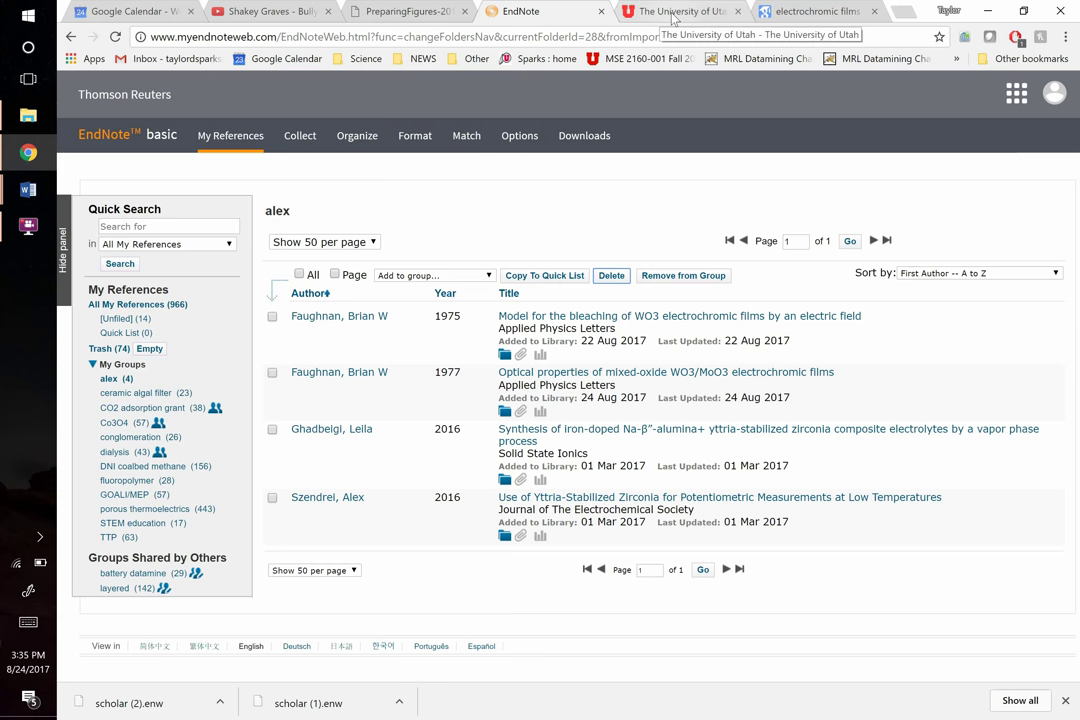
pyautogui.click(400, 8)
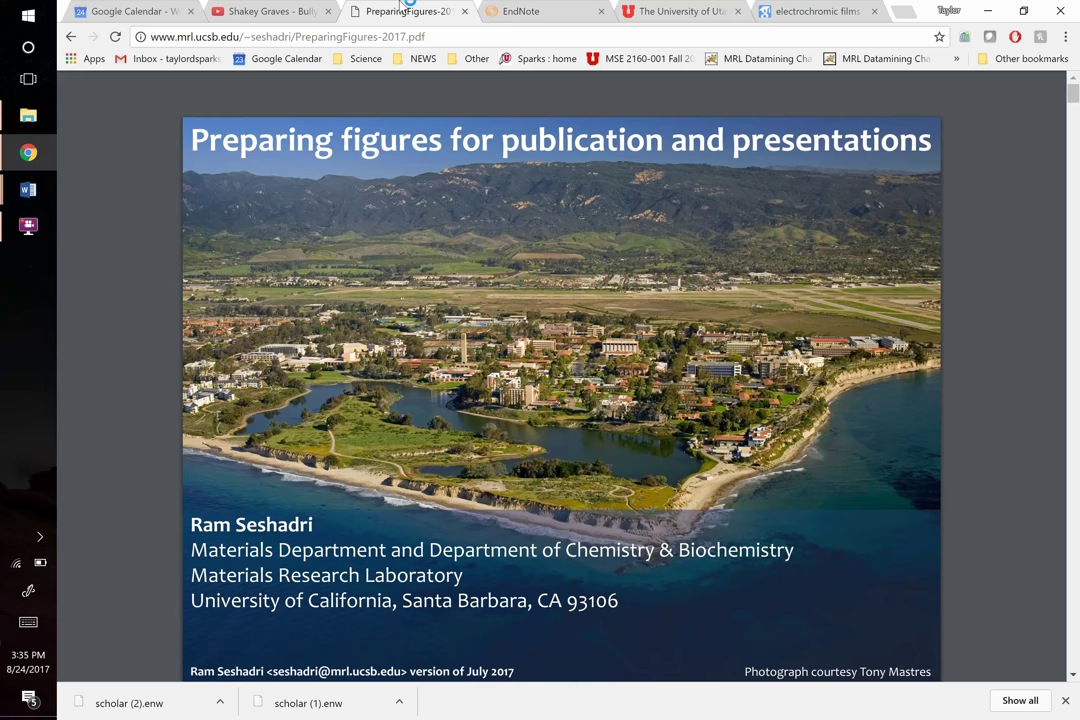
pyautogui.hotkey('alt', 'Tab')
pyautogui.press('Tab')
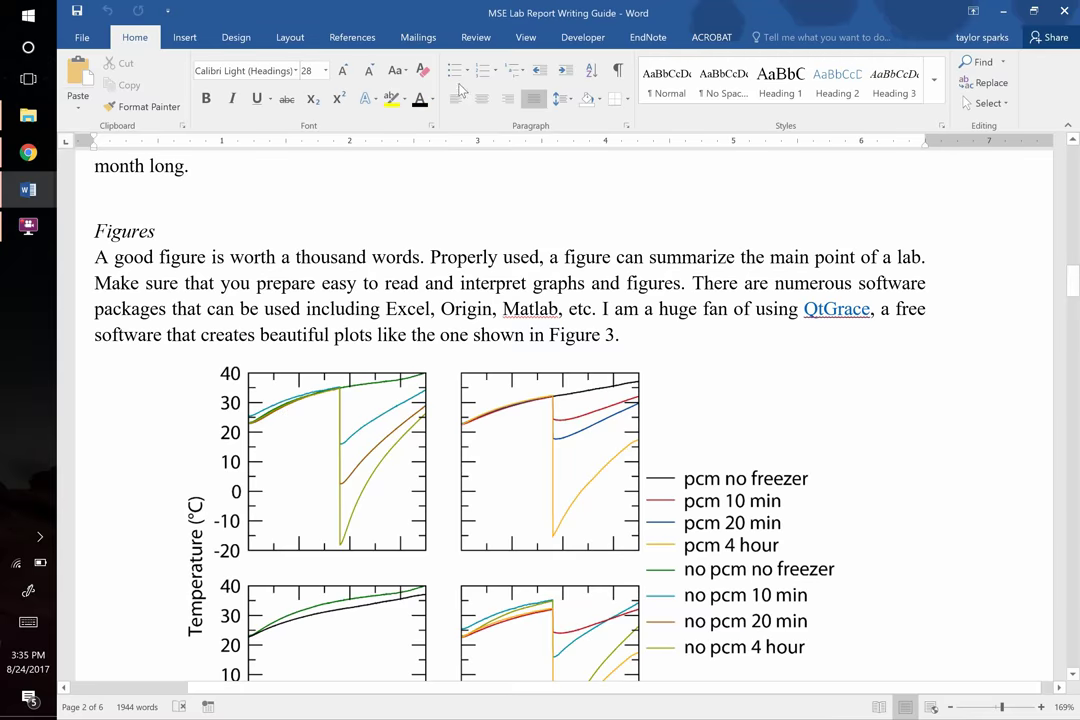
# Scroll the writing guide from its title down to Figure 4, then switch to the PreparingFigures-2017.pdf
pyautogui.scroll(15, 511, 243)
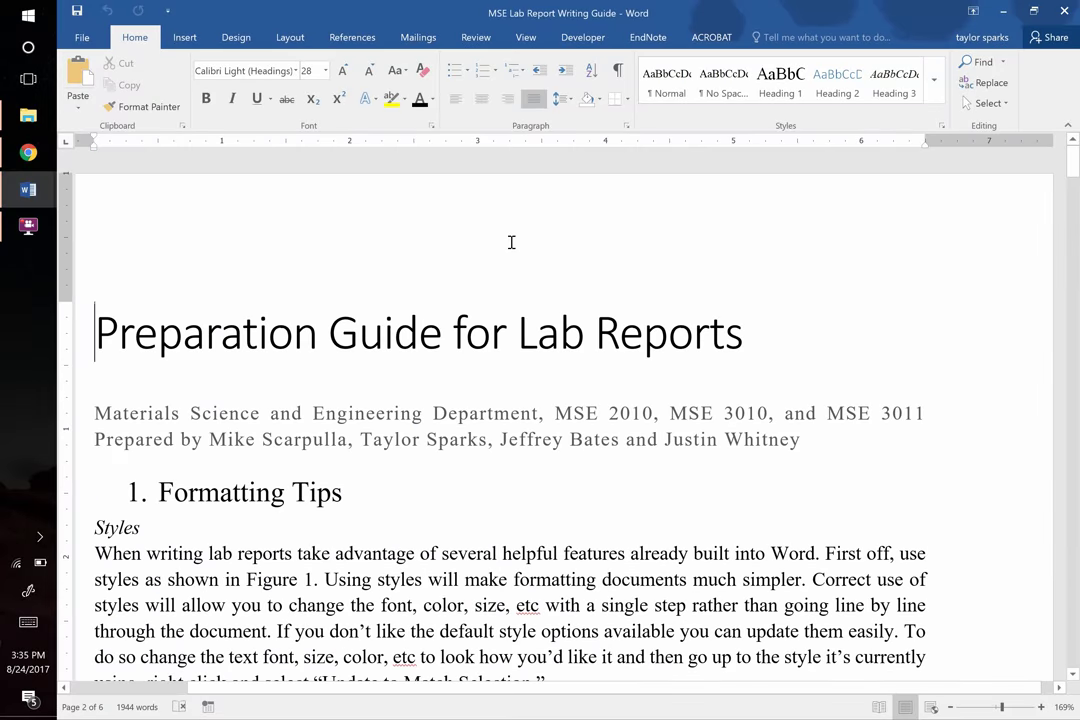
pyautogui.scroll(-1, 511, 243)
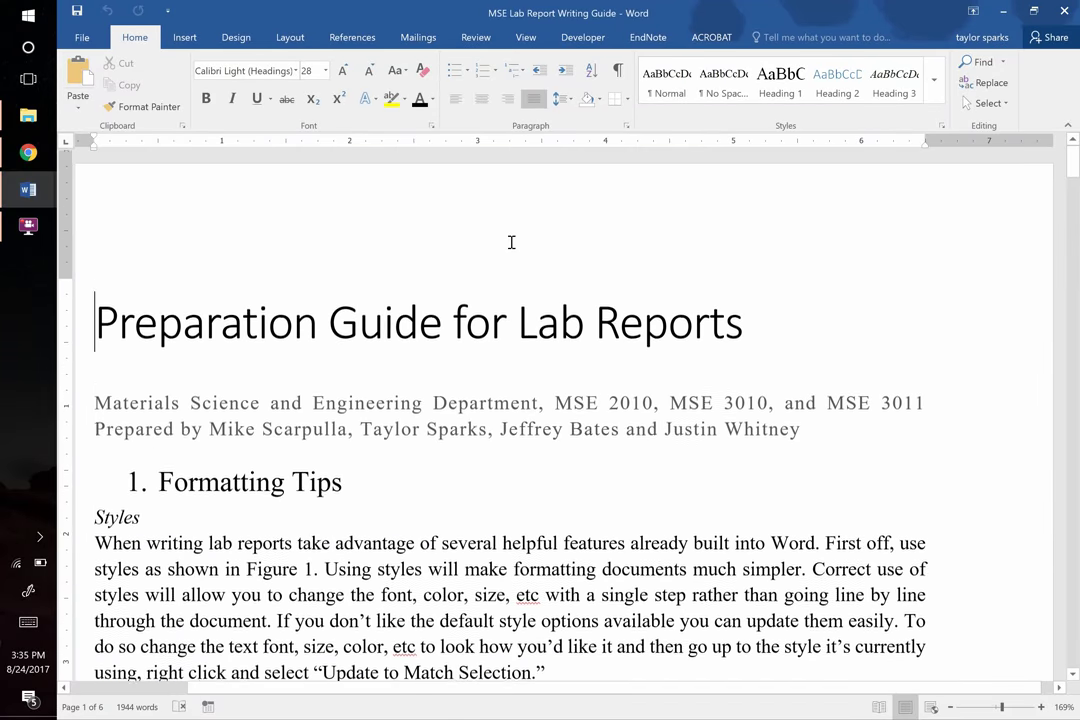
pyautogui.scroll(-3, 511, 243)
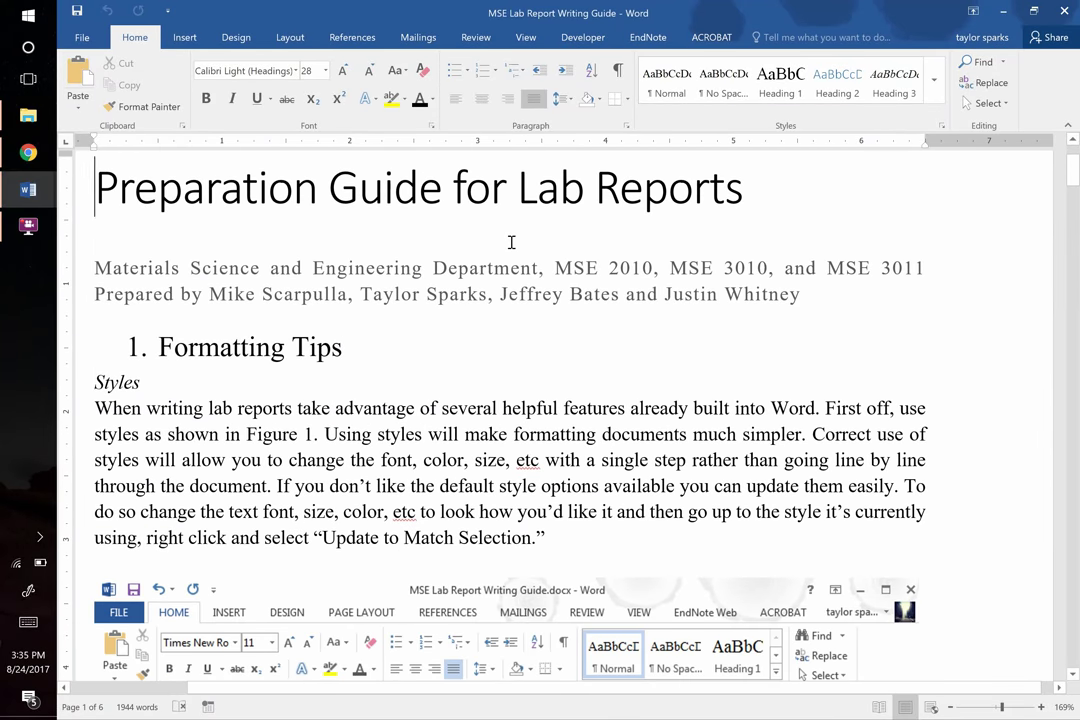
pyautogui.scroll(-9, 511, 243)
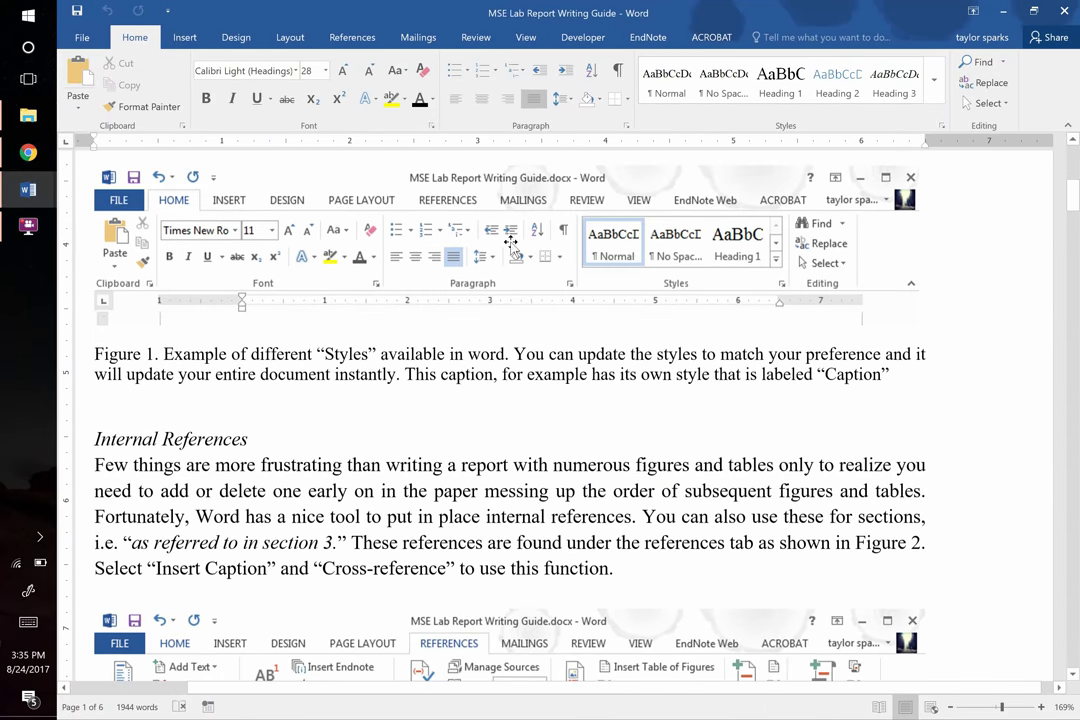
pyautogui.scroll(-10, 511, 243)
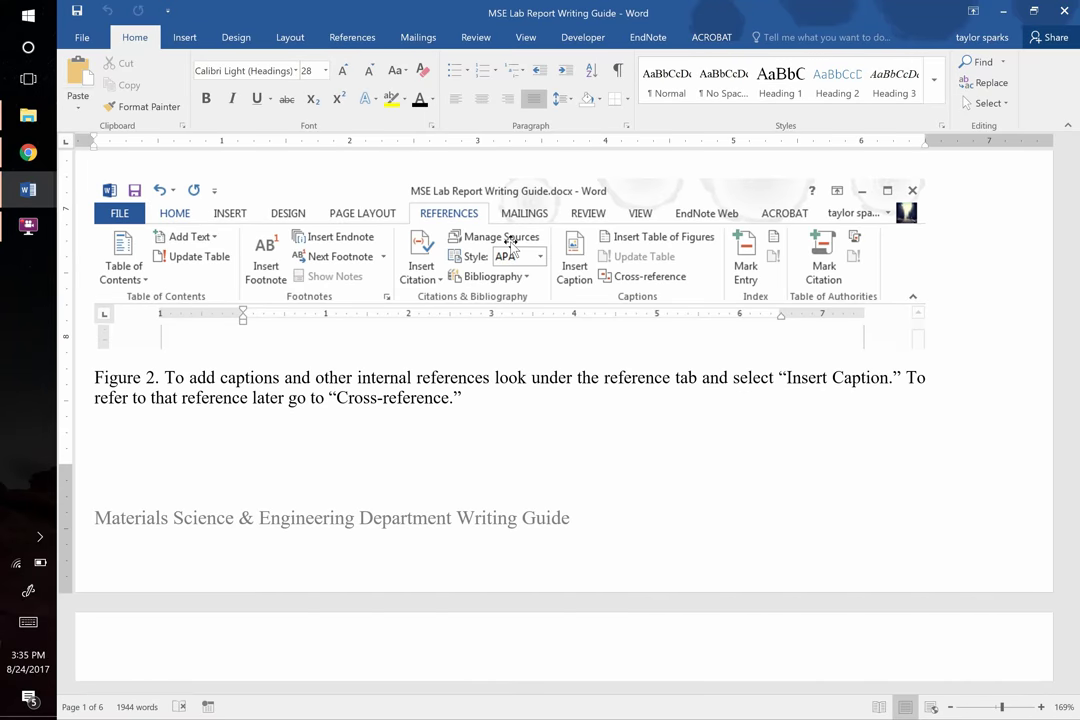
pyautogui.scroll(-15, 510, 242)
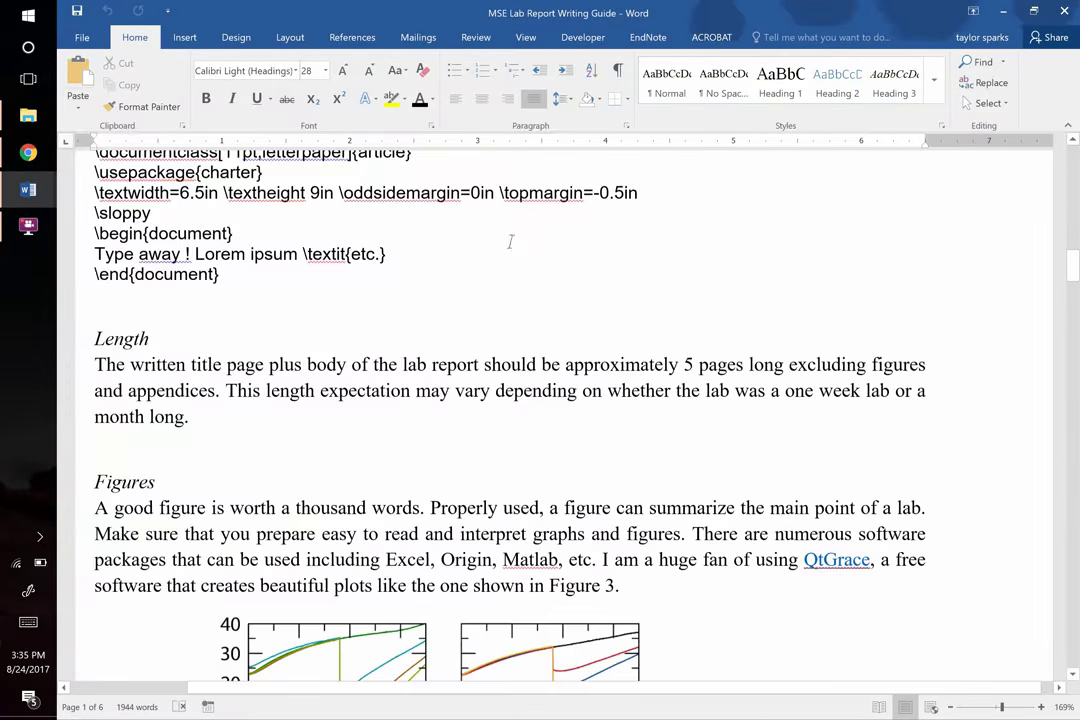
pyautogui.scroll(-8, 510, 245)
pyautogui.scroll(-17, 511, 246)
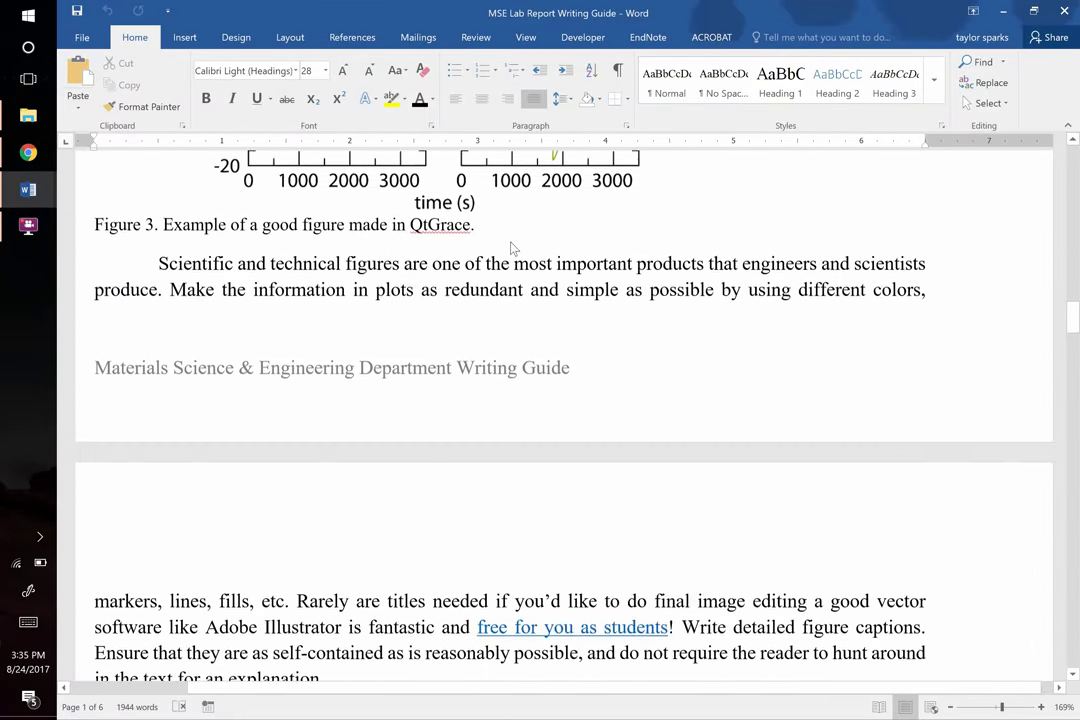
pyautogui.scroll(-13, 511, 242)
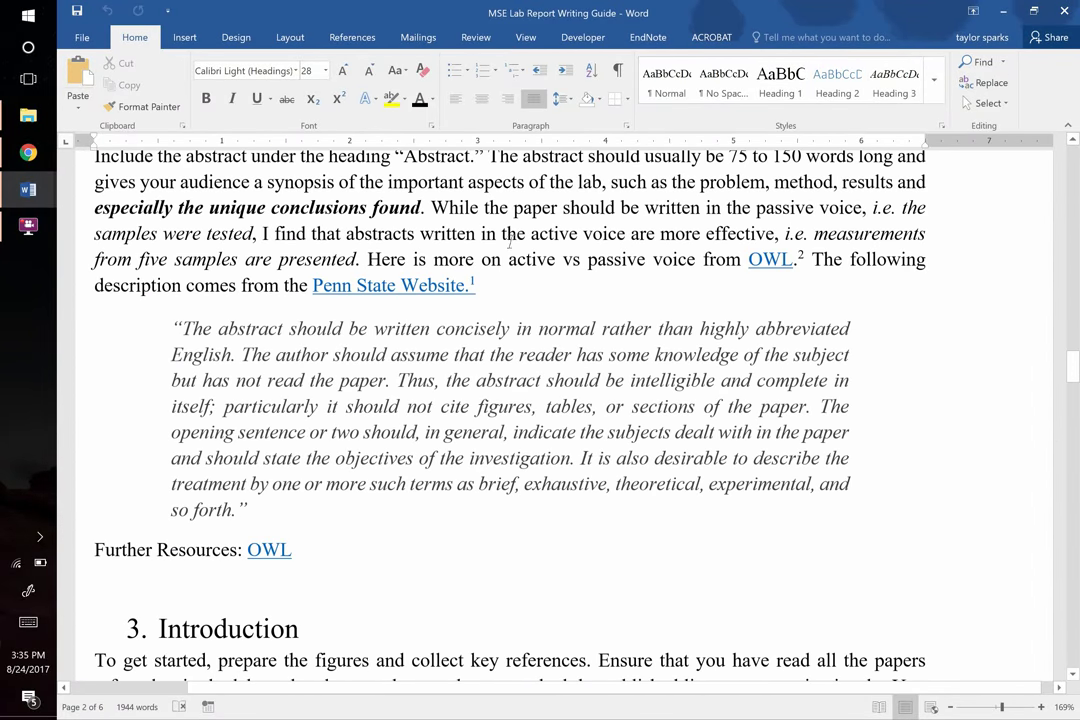
pyautogui.scroll(-5, 511, 242)
pyautogui.scroll(-15, 511, 242)
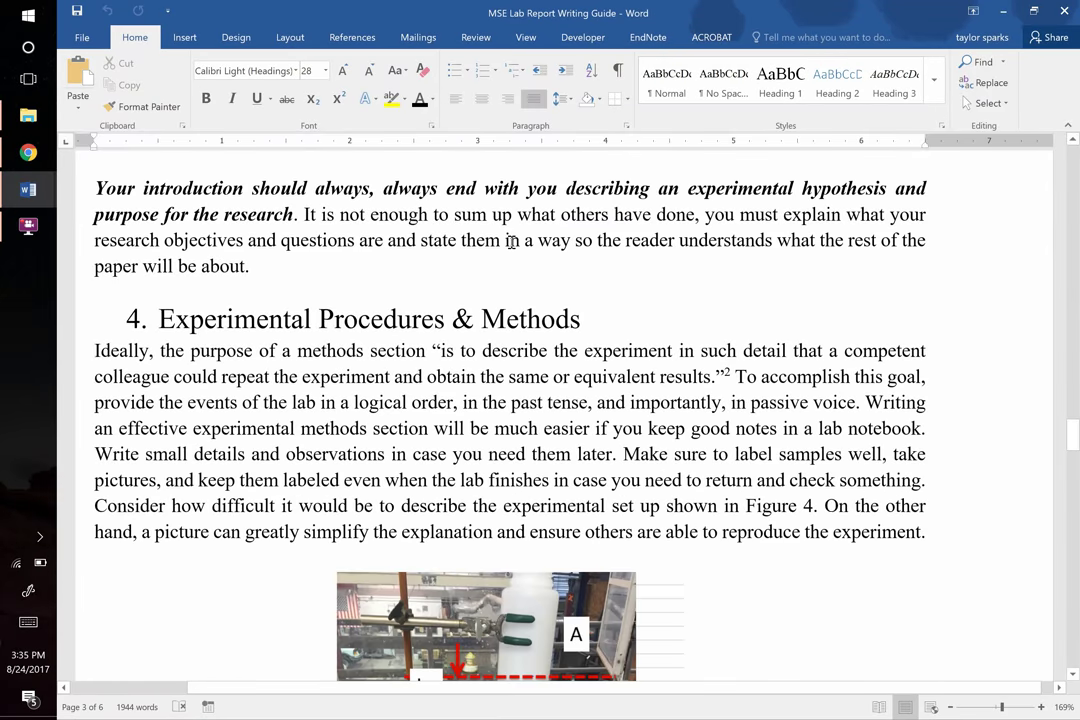
pyautogui.scroll(-1, 511, 242)
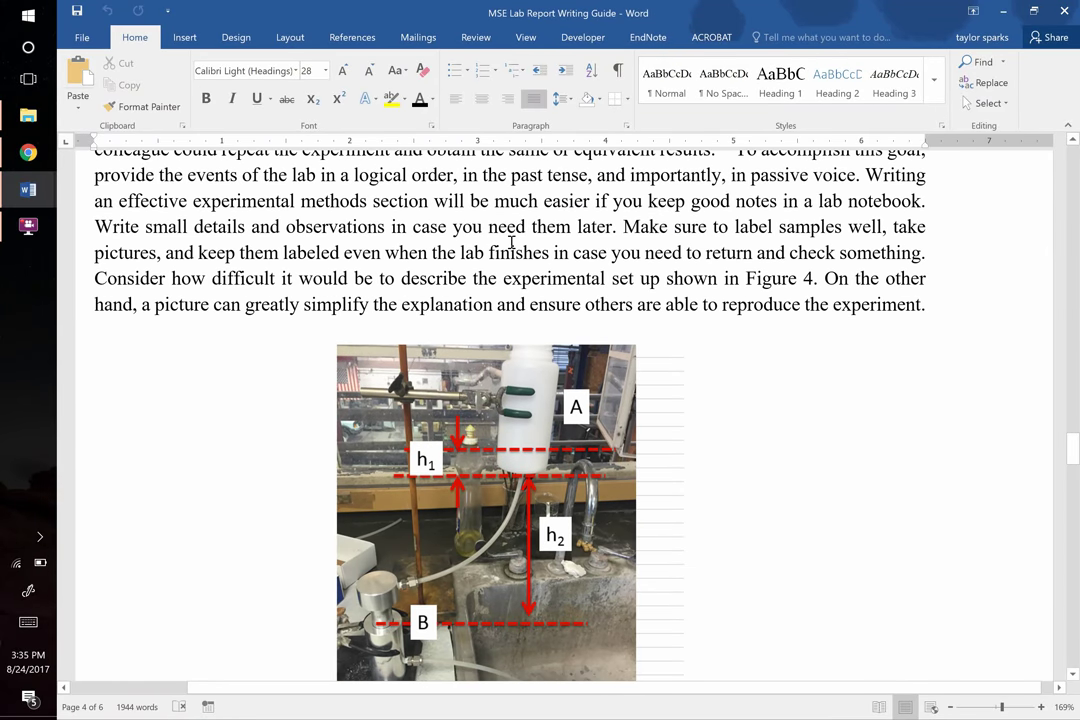
pyautogui.hotkey('alt', 'Tab')
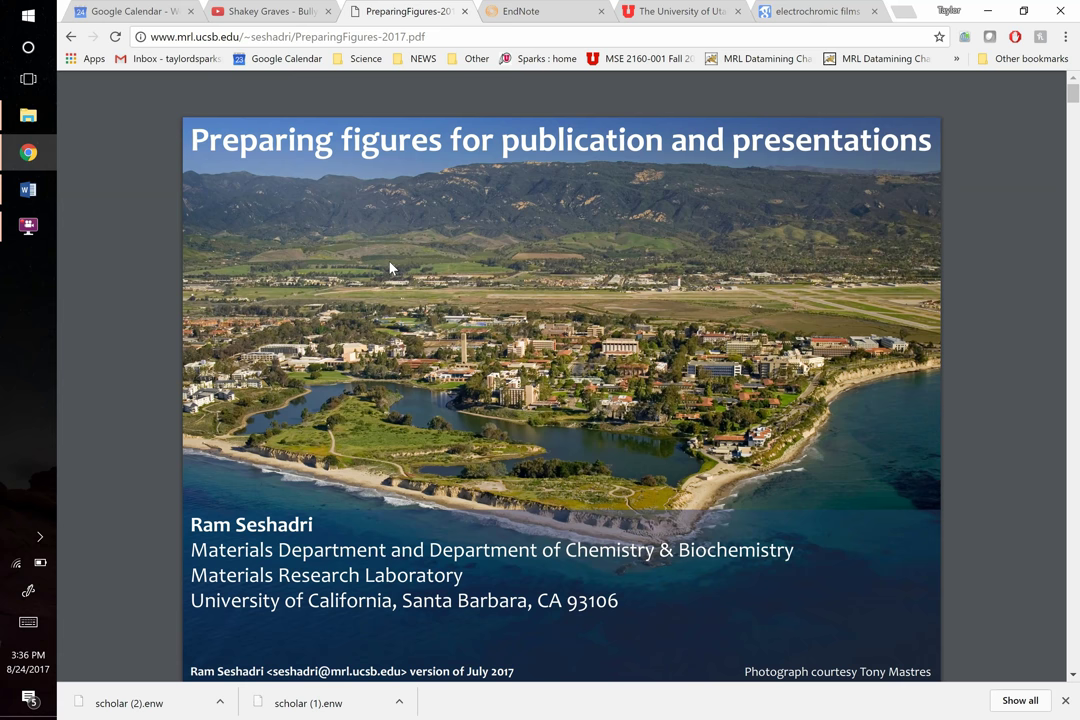
# Scroll PreparingFigures-2017.pdf to the slide comparing Frutiger Linotype and Minion Pro typefaces
pyautogui.scroll(-7, 390, 268)
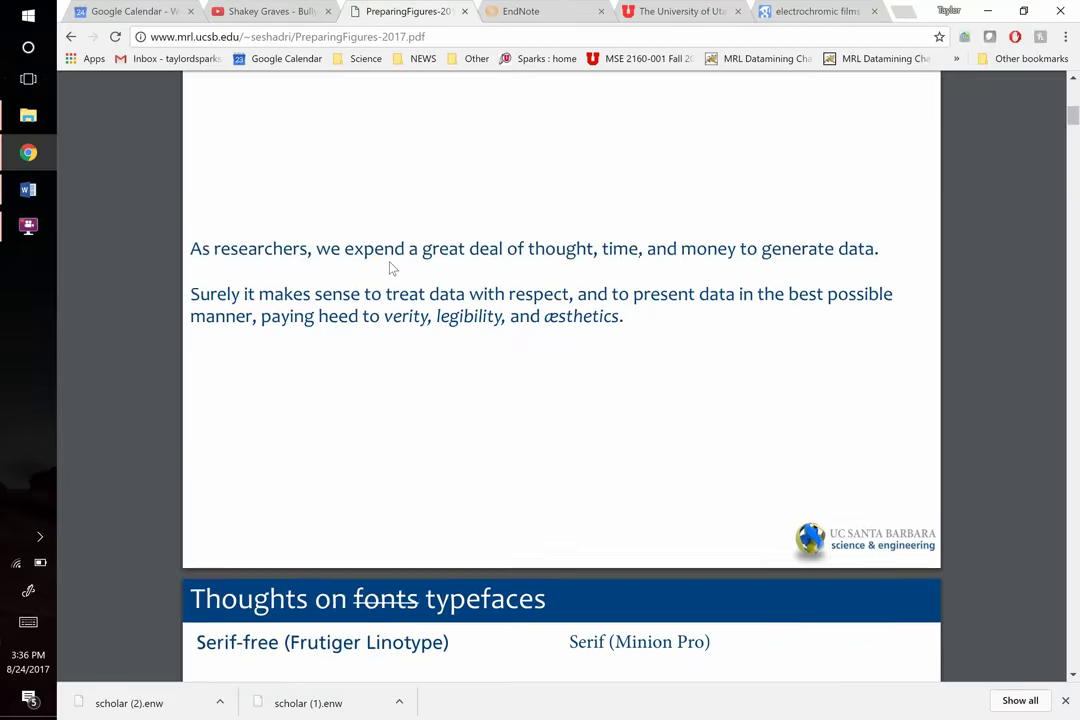
pyautogui.scroll(-5, 390, 268)
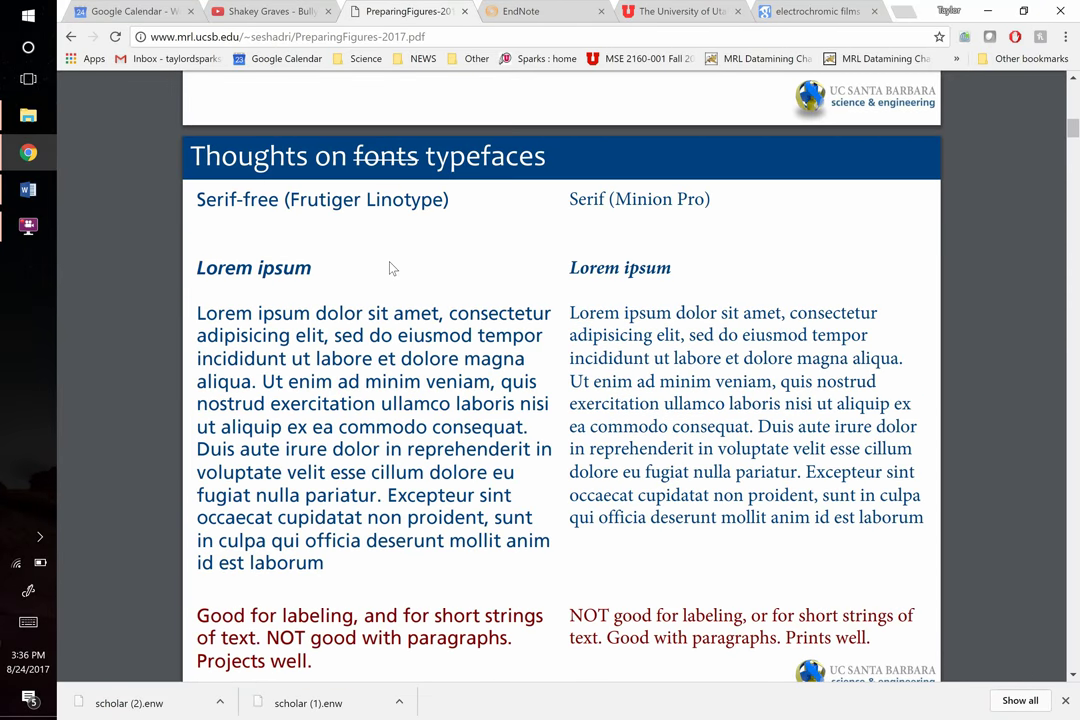
pyautogui.scroll(-1, 390, 268)
pyautogui.scroll(1, 390, 262)
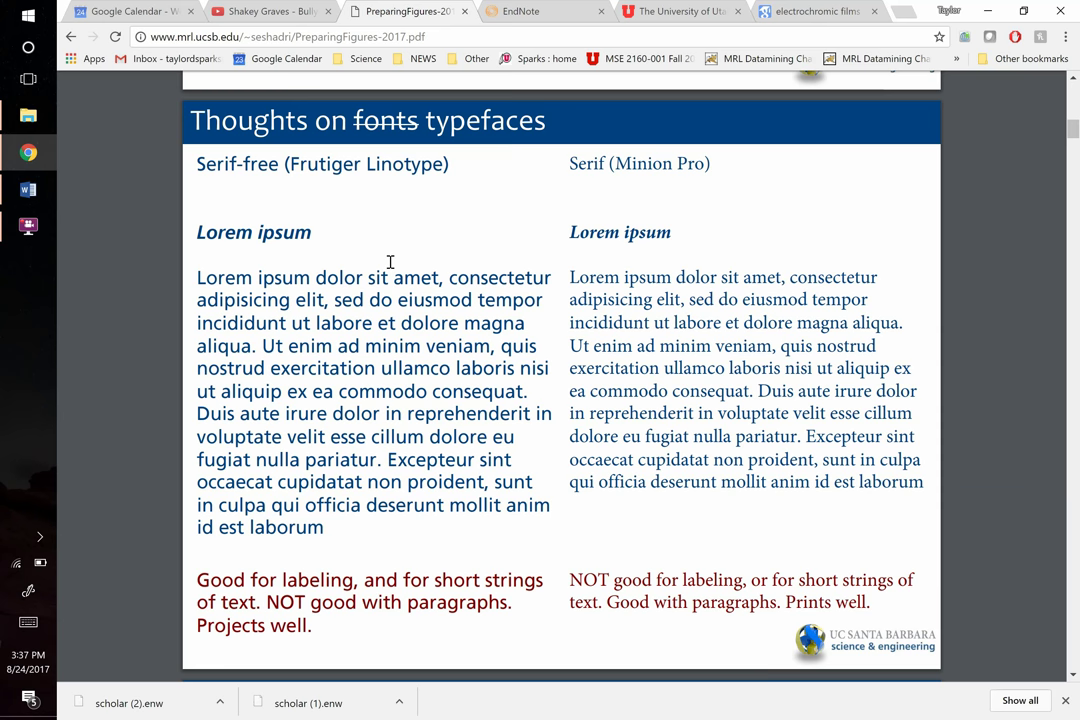
# Scroll past the comic sans and ClearType slides to 'A good plot', a square 5 in two-data-set plot
pyautogui.scroll(-3, 390, 262)
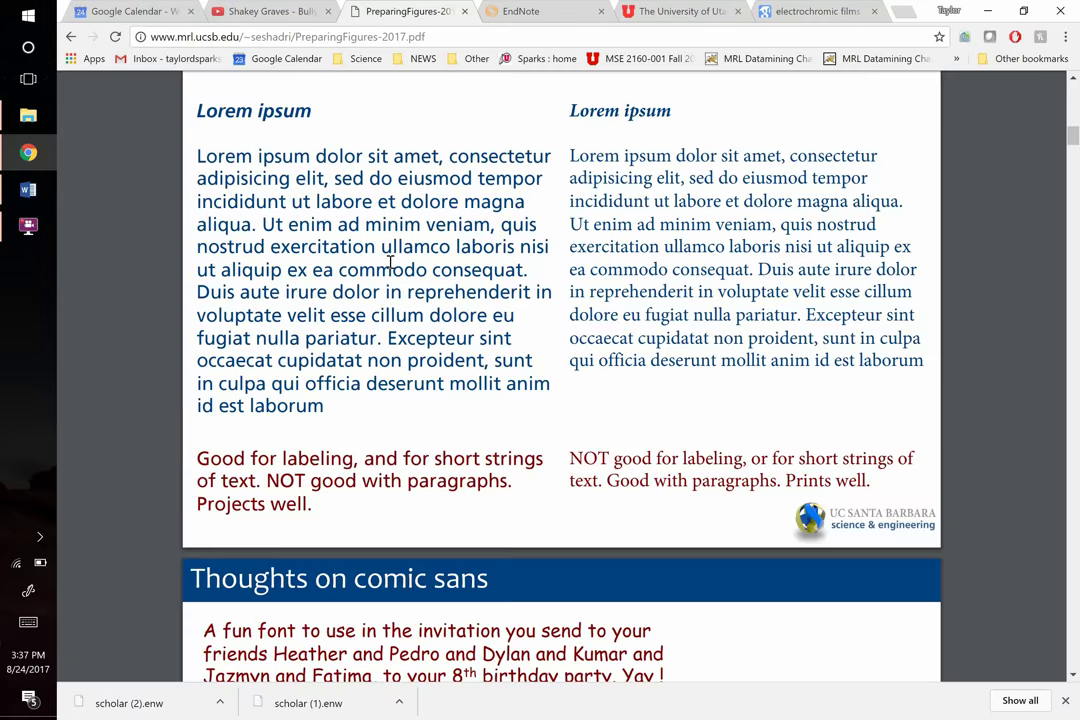
pyautogui.scroll(-5, 390, 262)
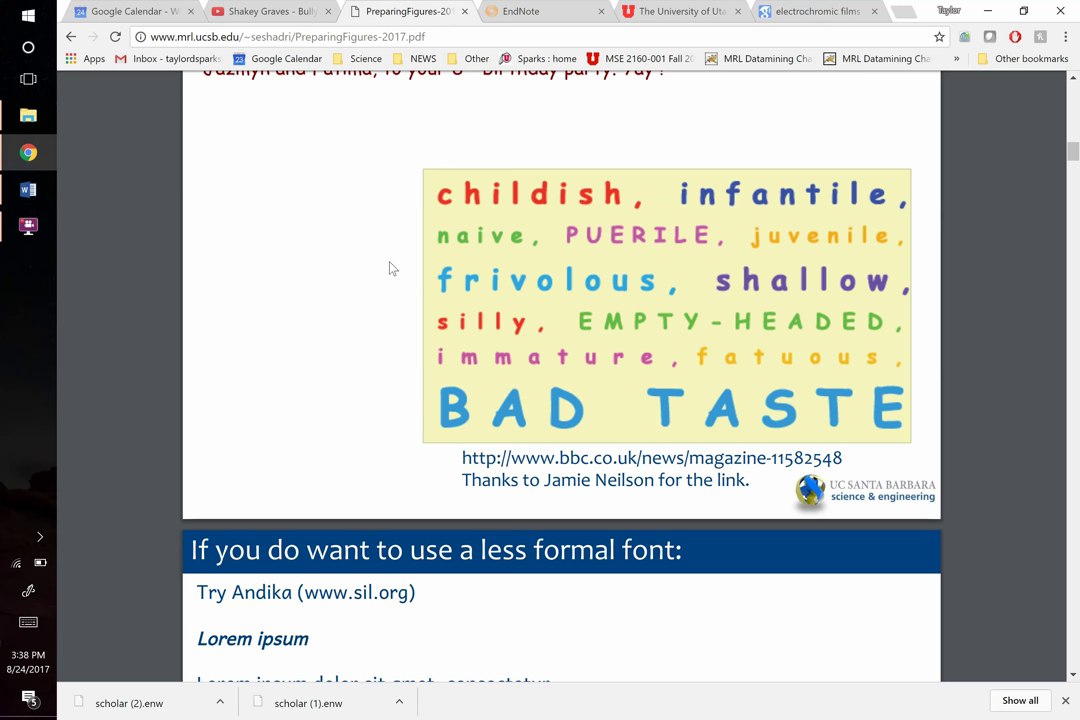
pyautogui.scroll(-3, 390, 268)
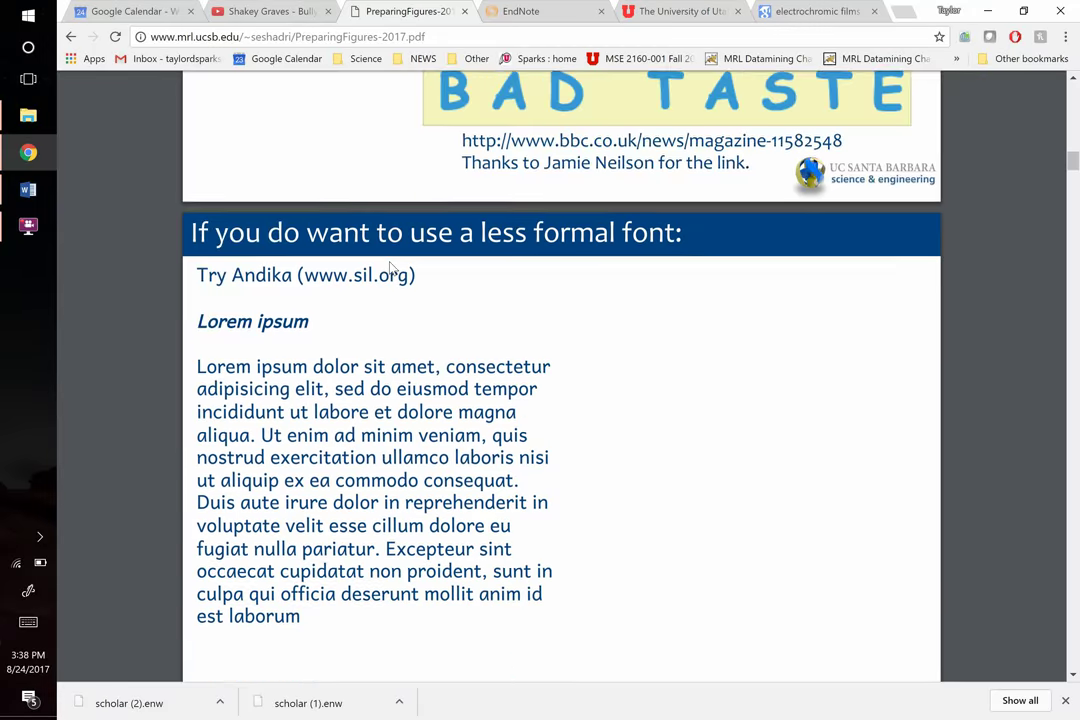
pyautogui.scroll(-5, 390, 268)
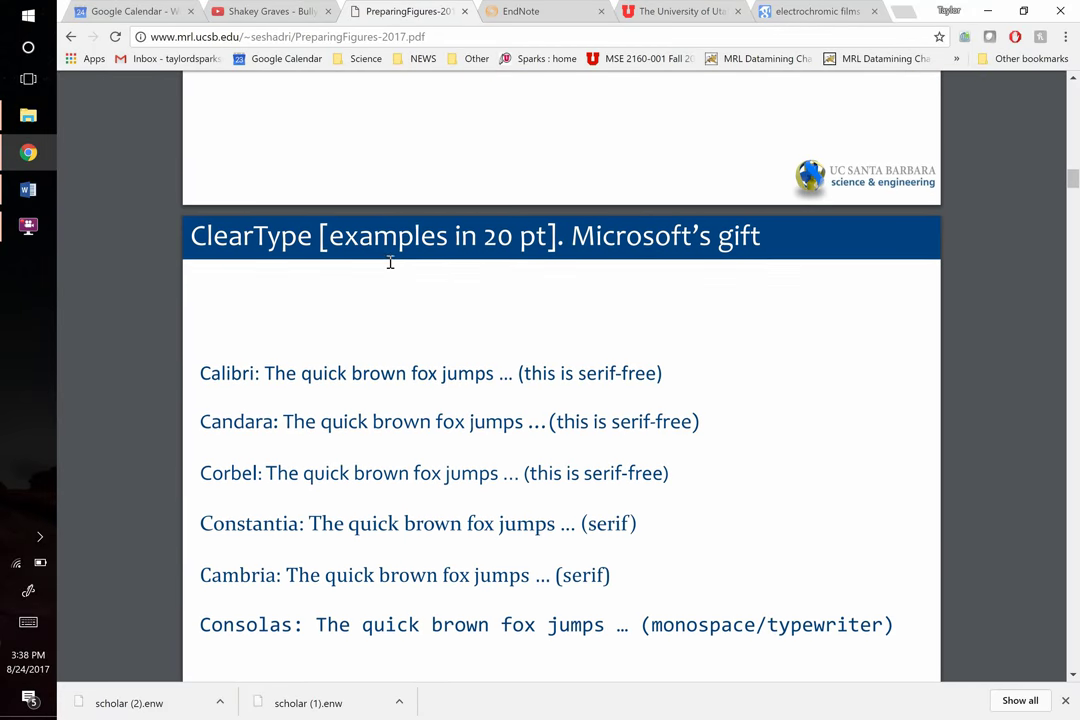
pyautogui.scroll(-1, 390, 262)
pyautogui.scroll(-5, 390, 262)
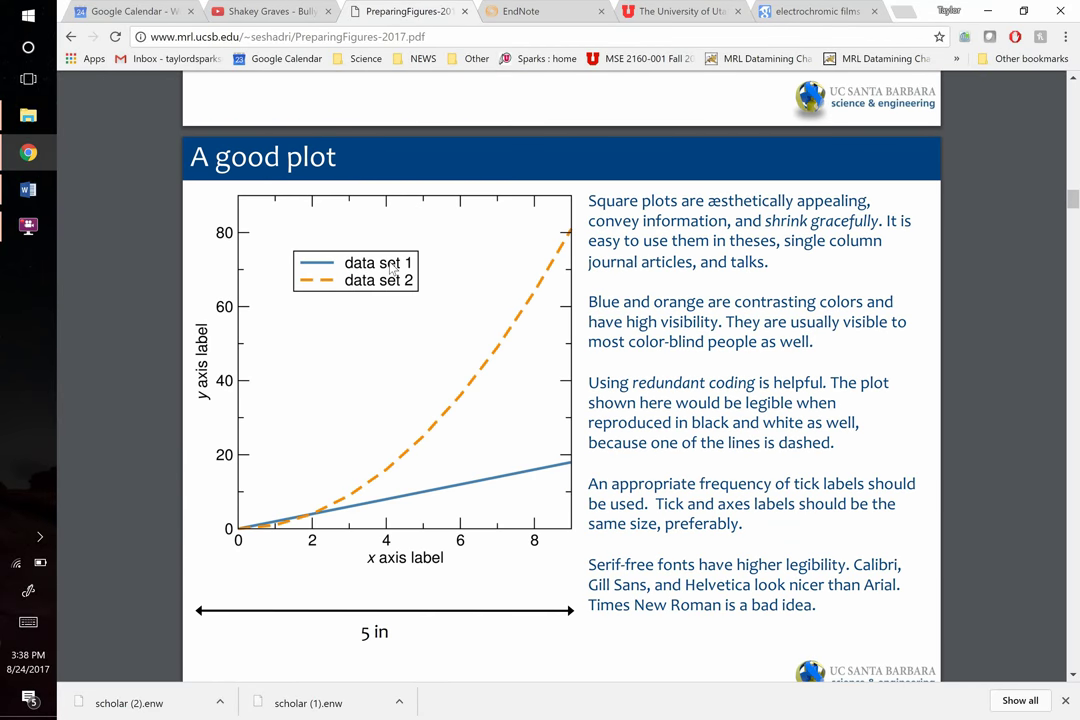
pyautogui.scroll(-1, 390, 268)
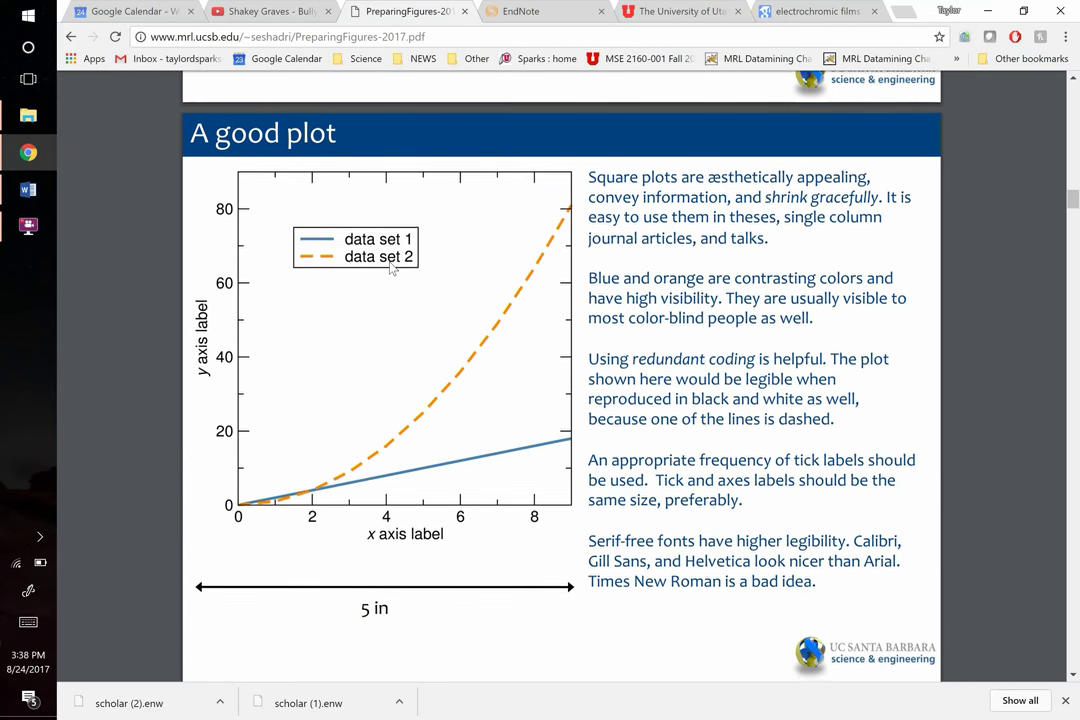
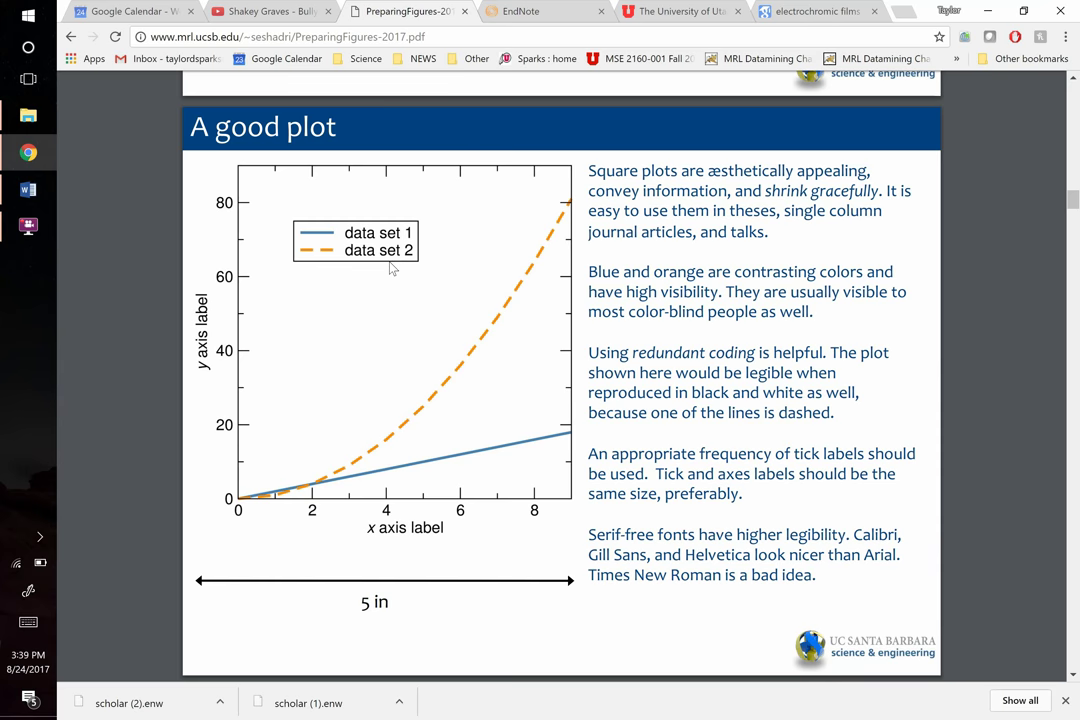
# Scroll the slides to 'A good plot: The use of color', then return to the electrochromic films Scholar results
pyautogui.scroll(-5, 391, 268)
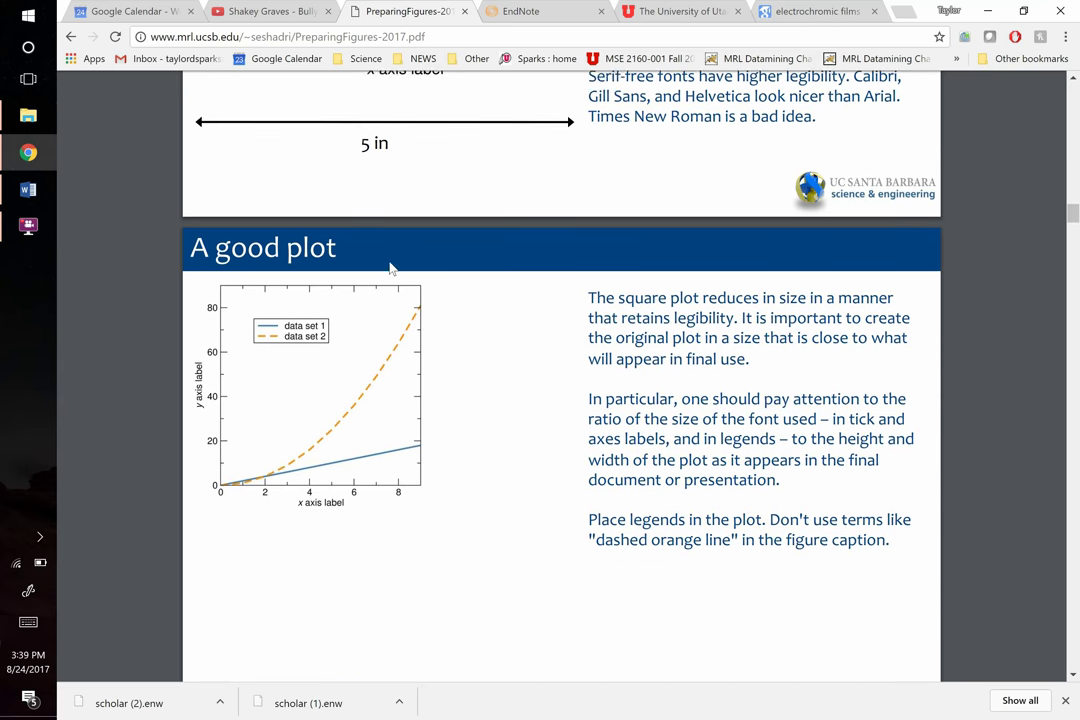
pyautogui.scroll(-2, 391, 268)
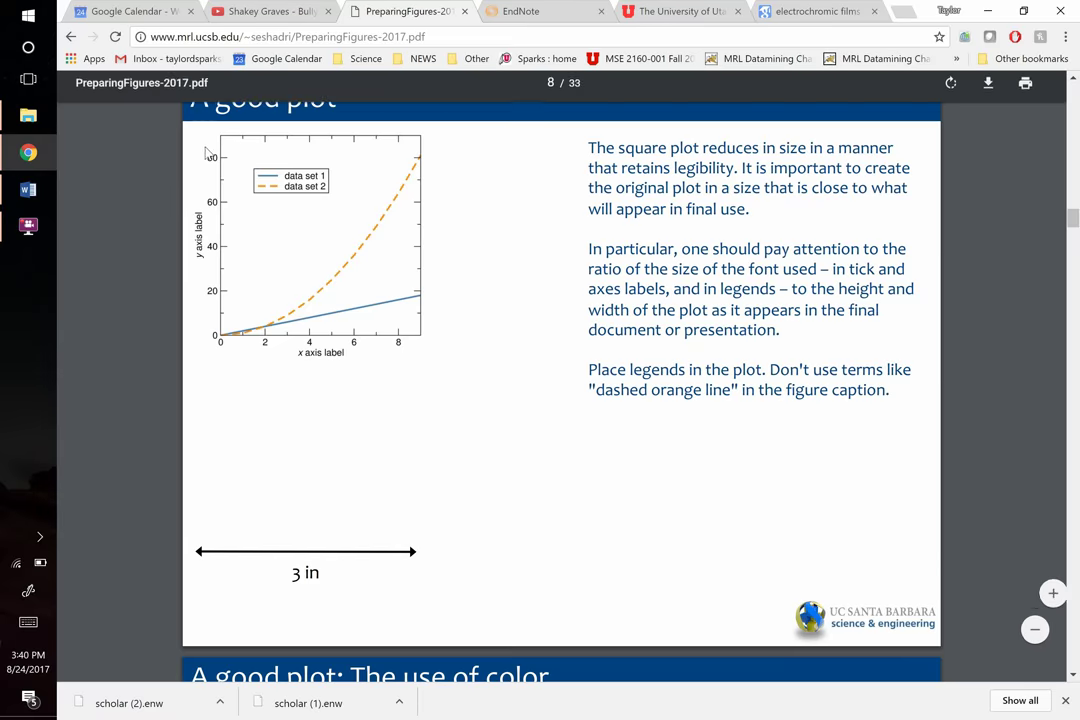
pyautogui.scroll(5, 220, 223)
pyautogui.scroll(1, 220, 223)
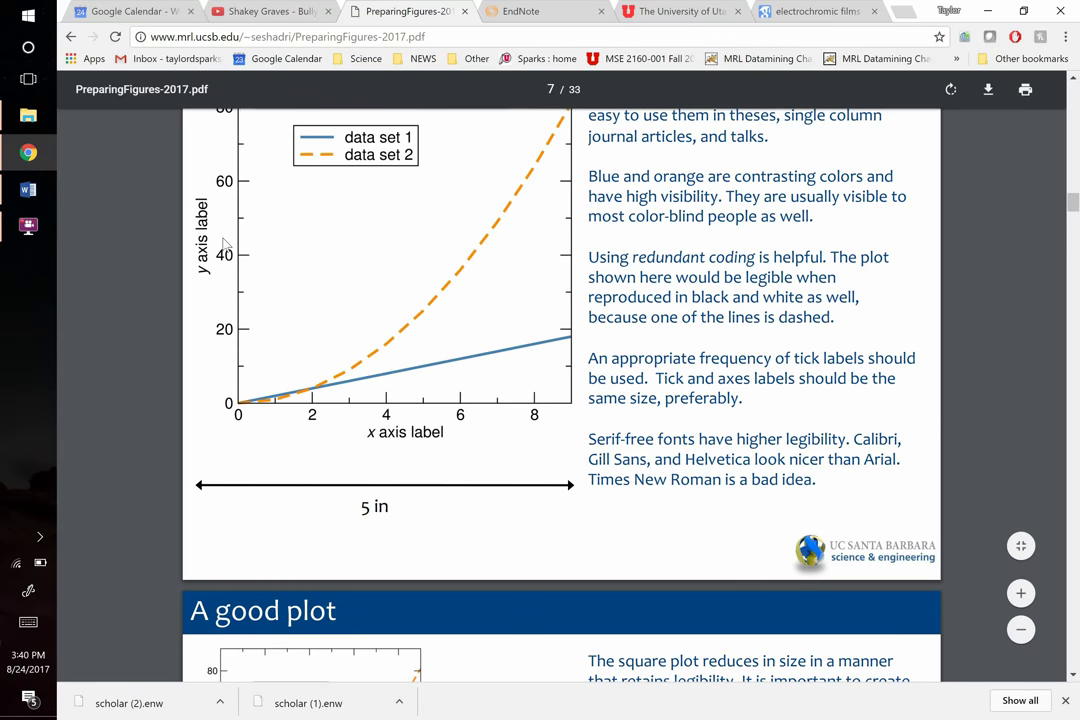
pyautogui.scroll(-5, 225, 243)
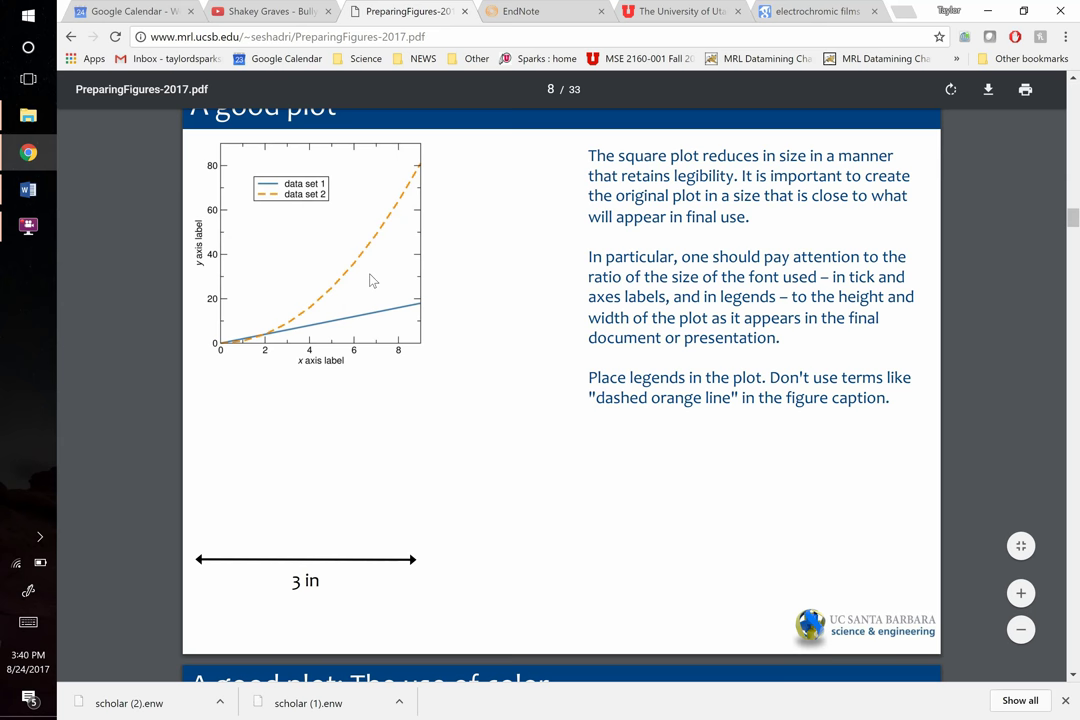
pyautogui.scroll(-1, 370, 280)
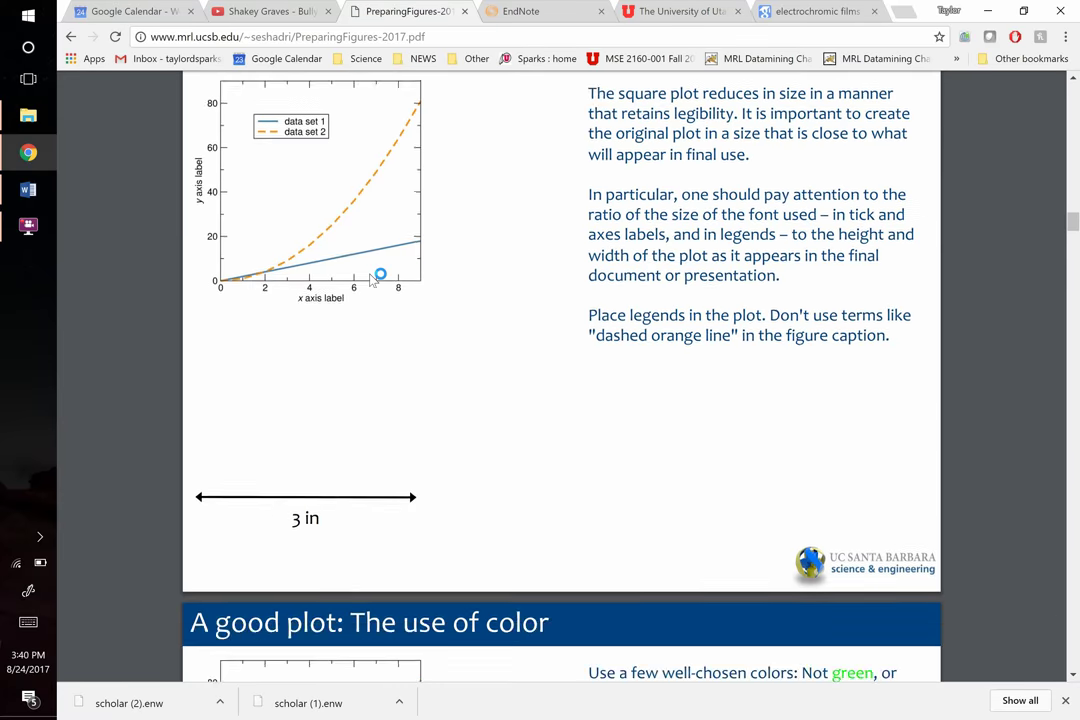
pyautogui.scroll(-5, 370, 280)
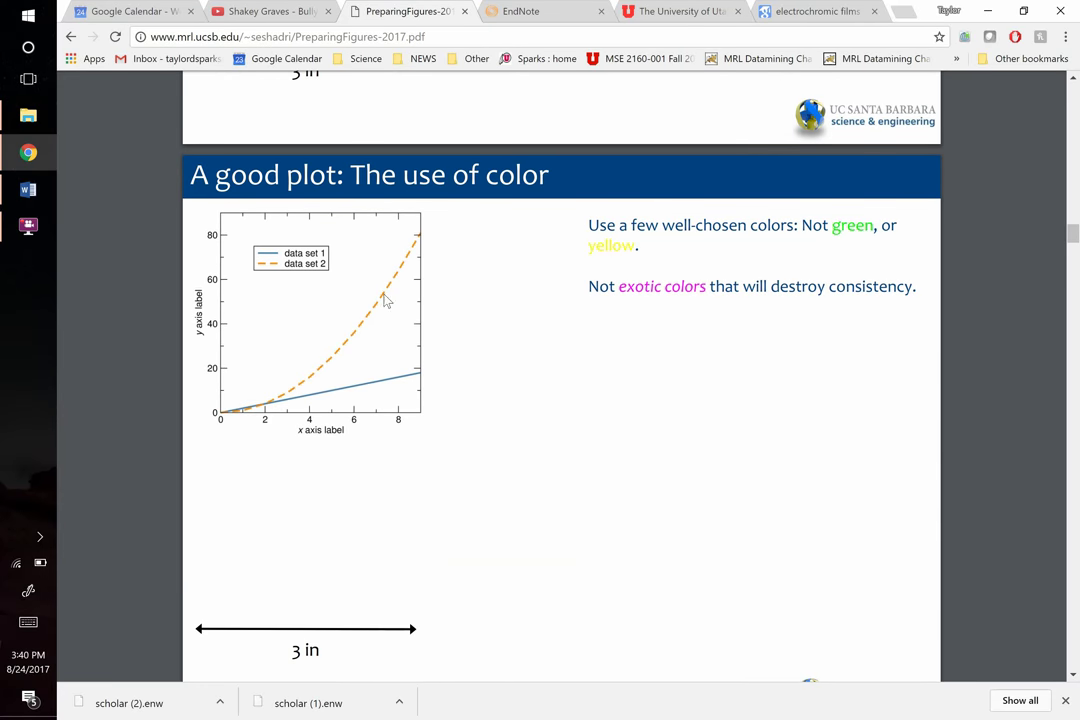
pyautogui.click(378, 374)
# Search Google for 'color wheel' and enlarge the first image result
pyautogui.click(800, 11)
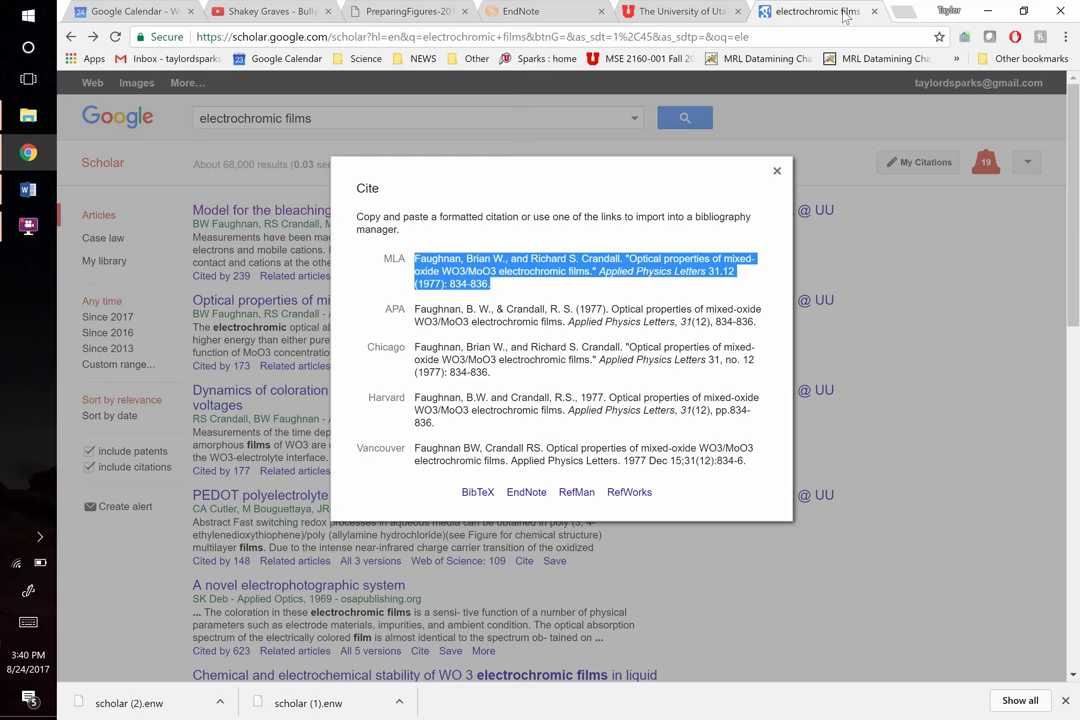
pyautogui.click(810, 35)
pyautogui.write('color wheel')
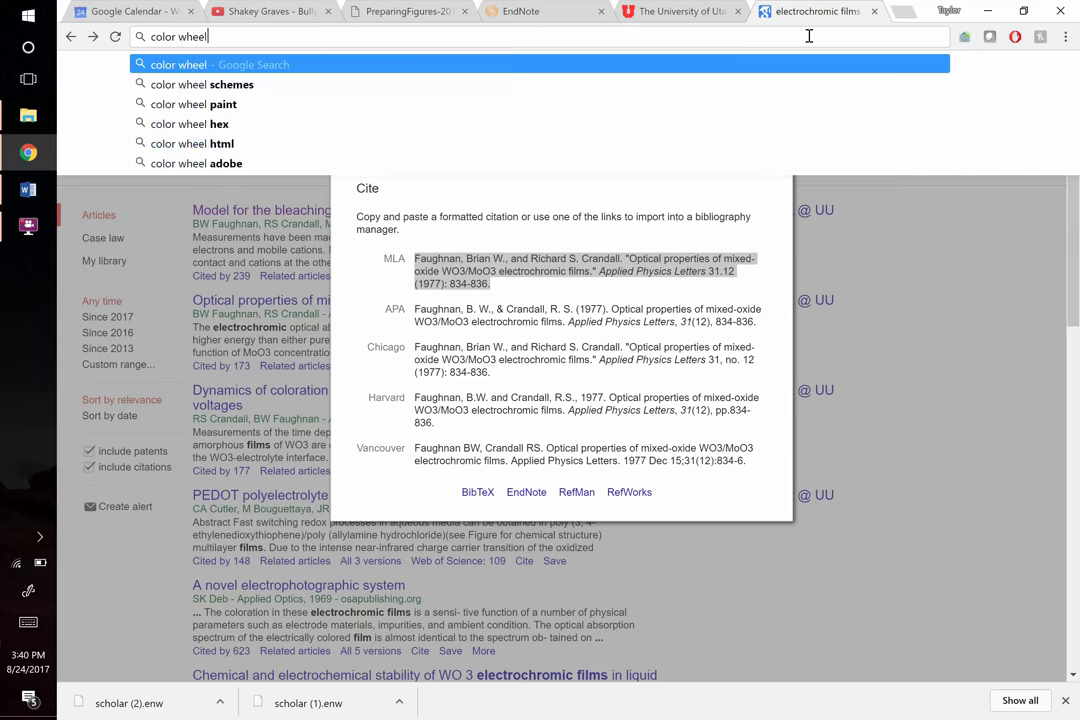
pyautogui.press('Return')
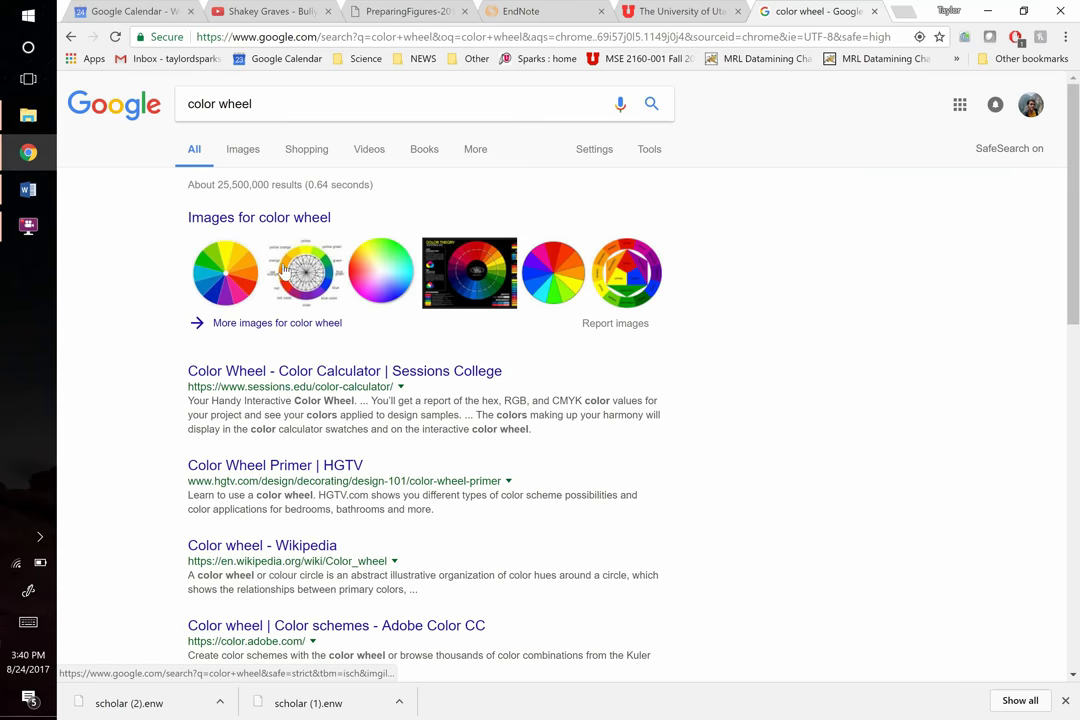
pyautogui.click(231, 271)
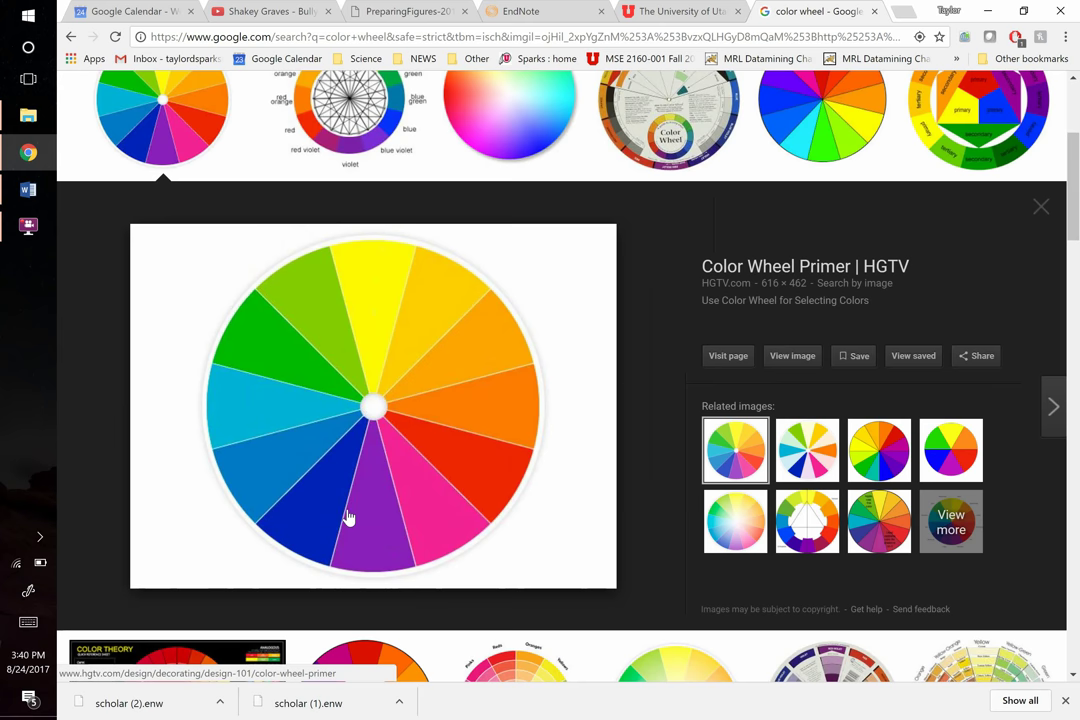
# Go back to the PreparingFigures slides at 'A good plot: The use of color'
pyautogui.hotkey('alt', 'Tab')
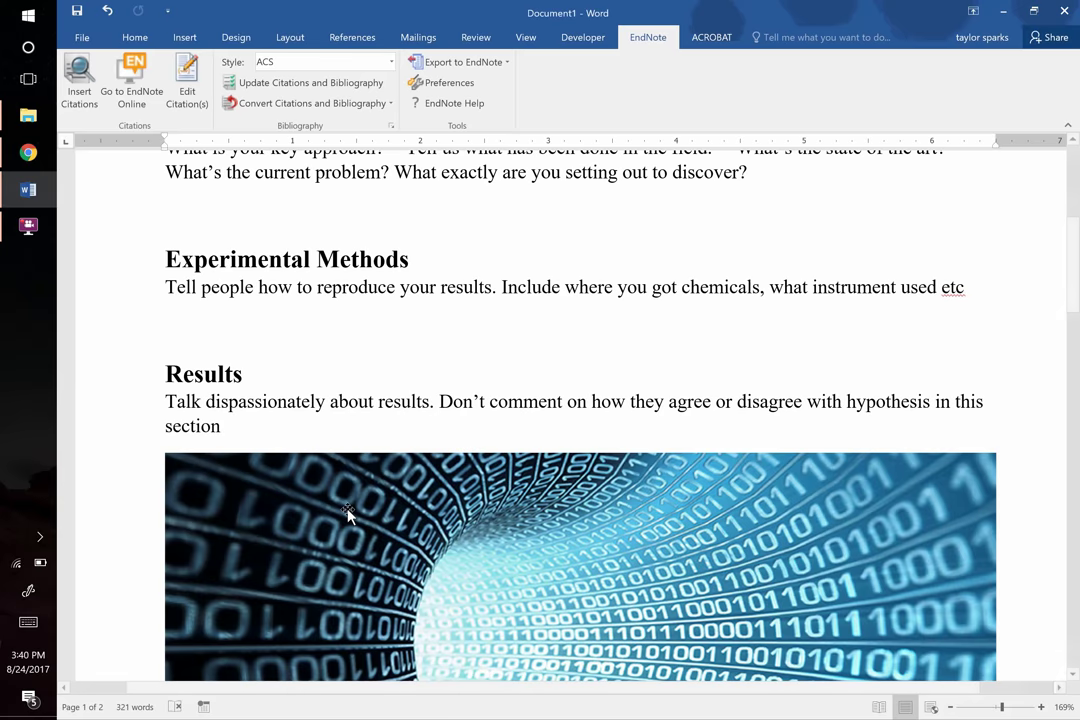
pyautogui.hotkey('alt', 'Tab')
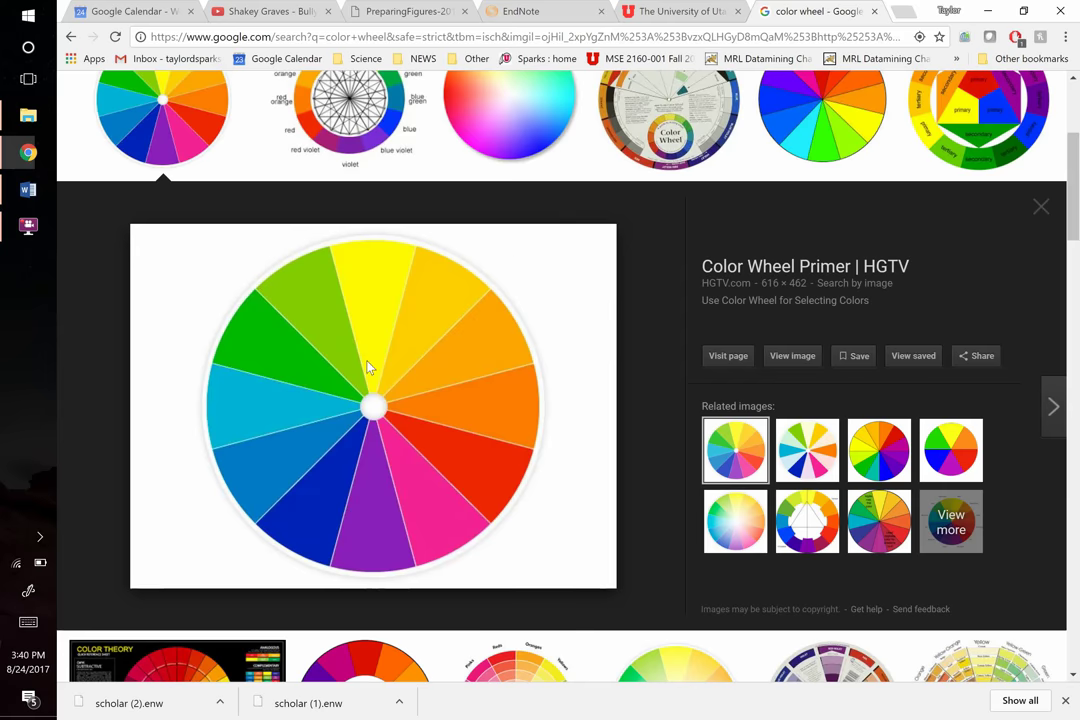
pyautogui.click(412, 11)
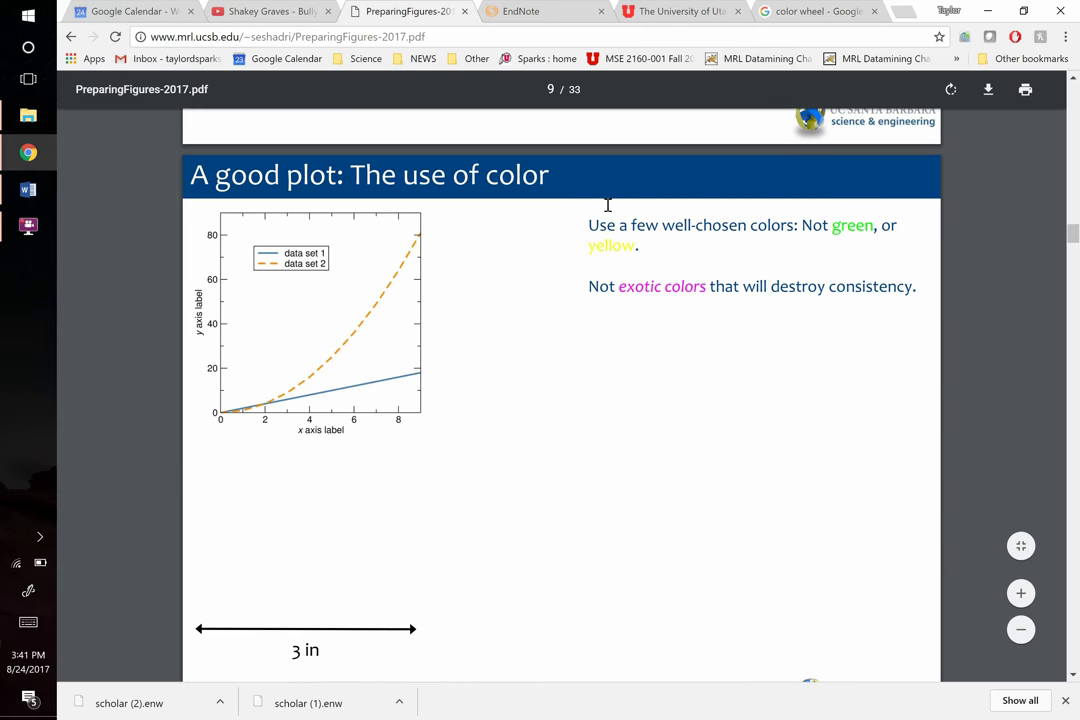
# Highlight 'yellow' and 'exotic colors' on the slide, then scroll on to the first 'A bad plot' slide
pyautogui.doubleClick(614, 248)
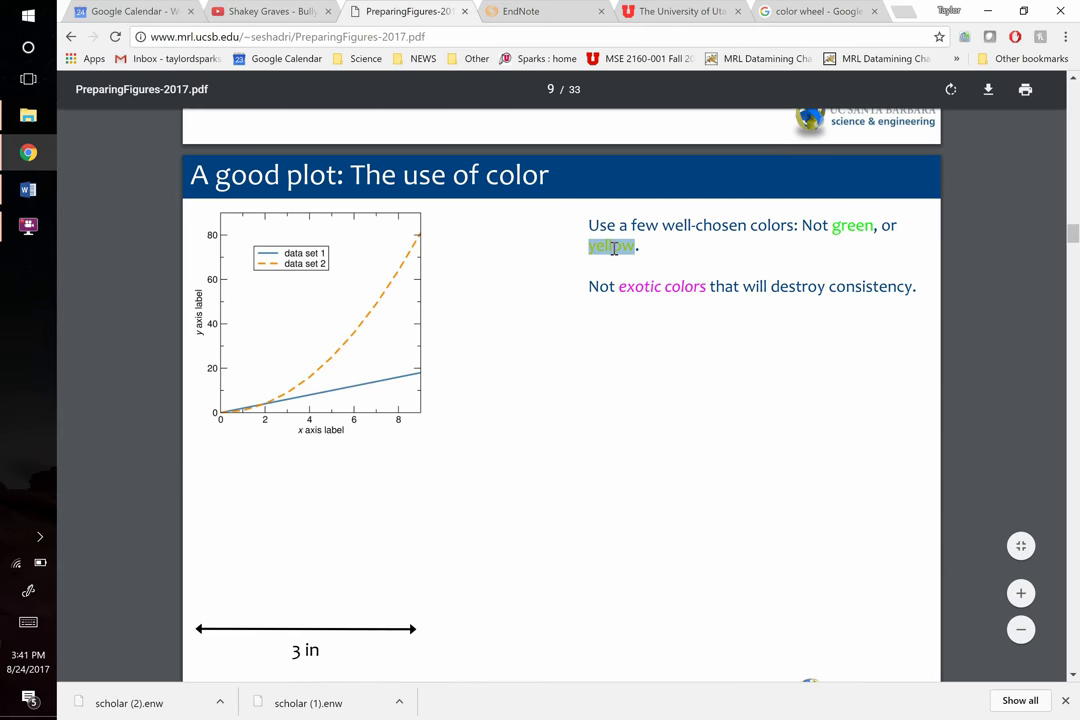
pyautogui.click(658, 311)
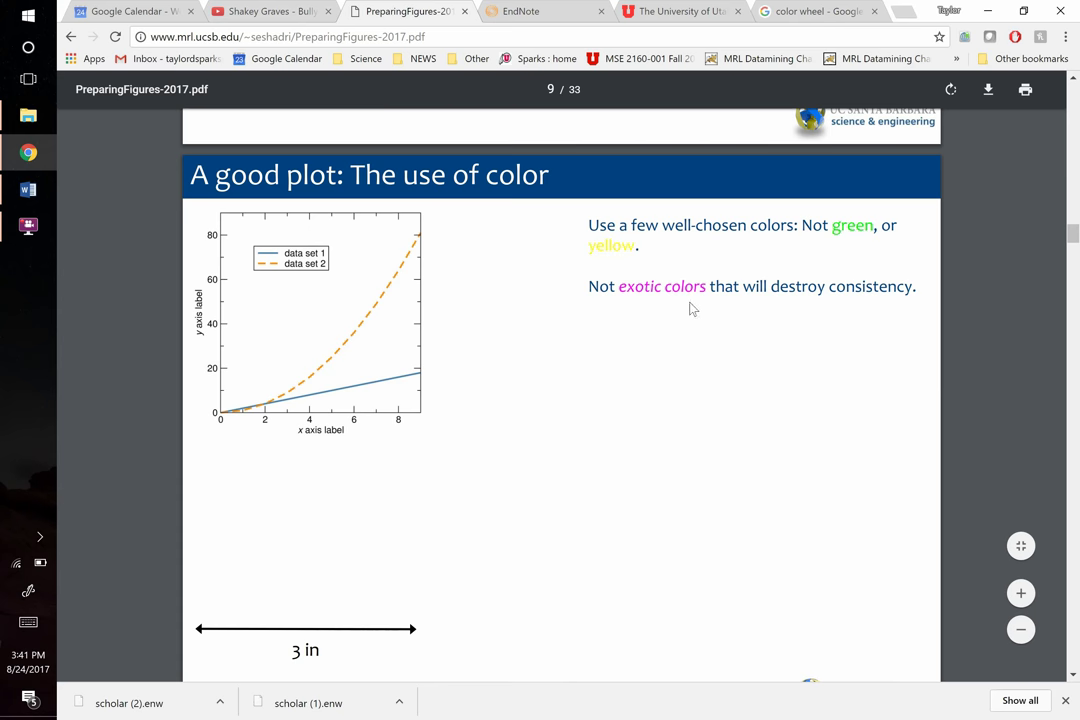
pyautogui.moveTo(621, 286); pyautogui.dragTo(692, 291)
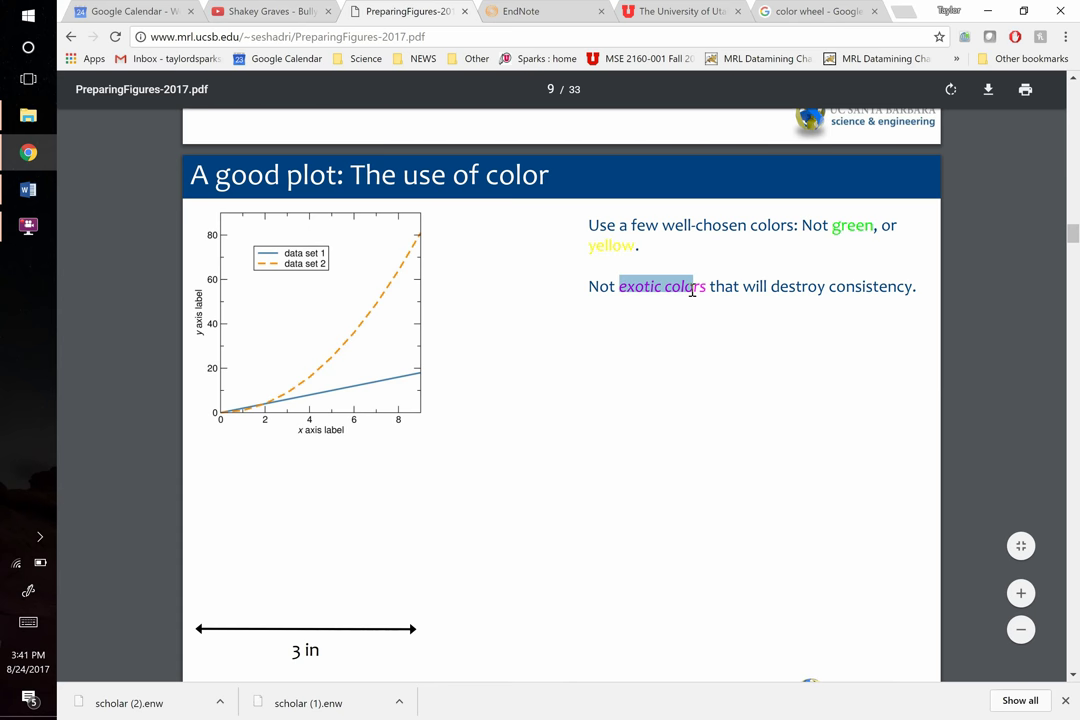
pyautogui.click(712, 330)
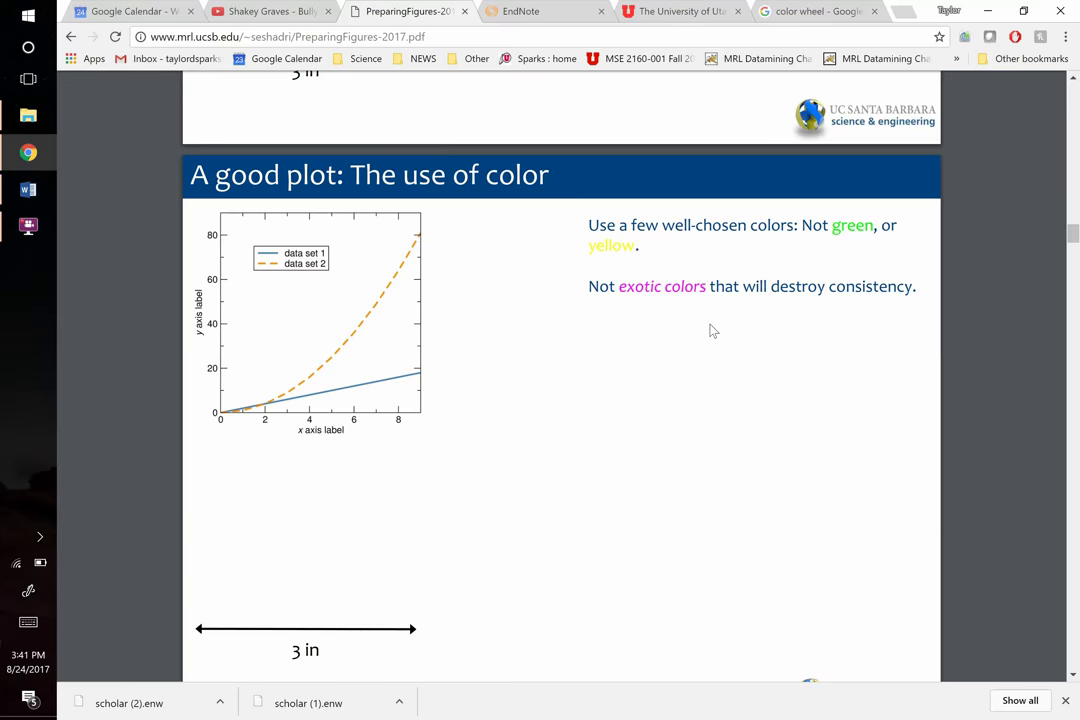
pyautogui.scroll(-10, 712, 330)
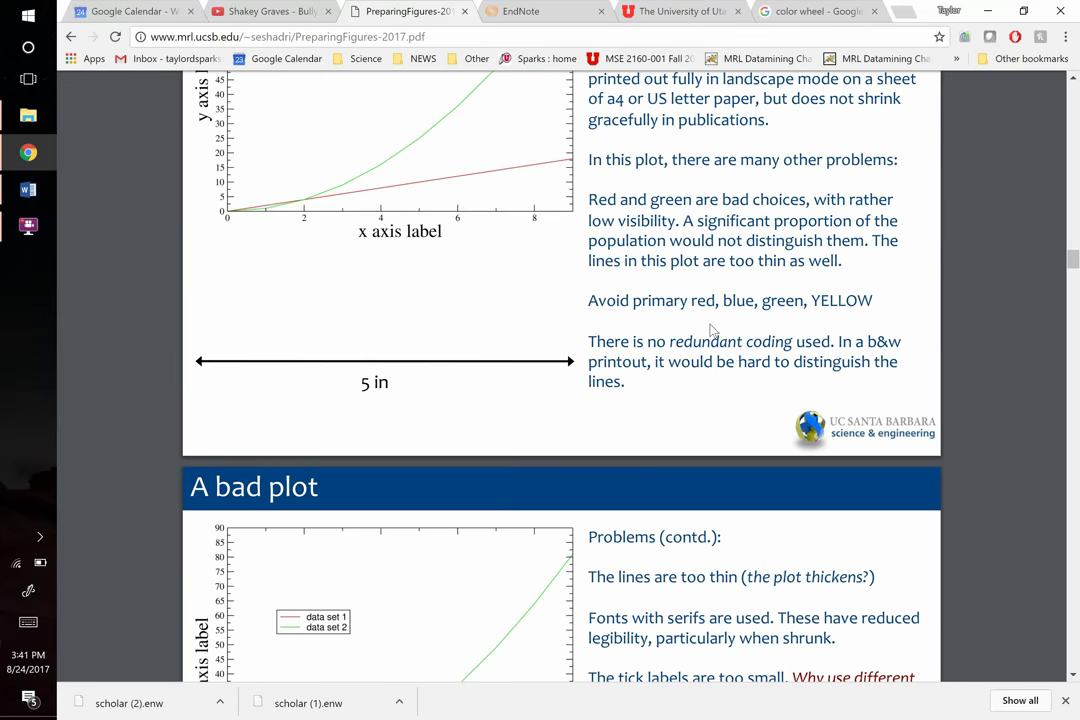
pyautogui.scroll(2, 712, 330)
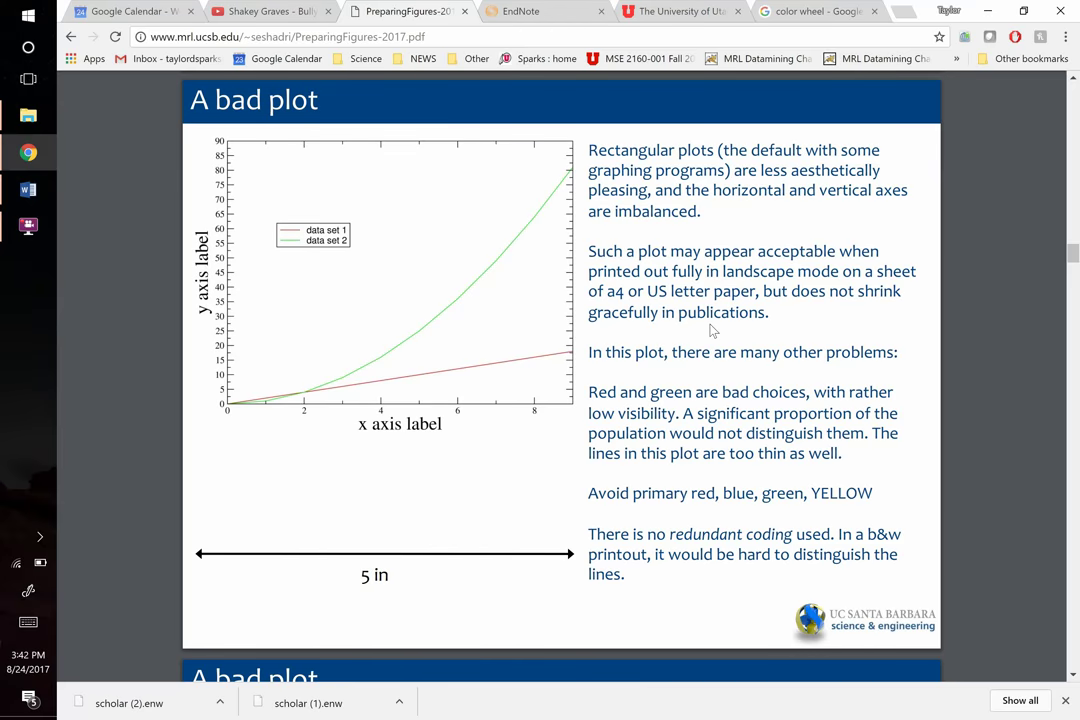
# Scroll past 'A bad plot' and 'A bad plot, compared' to slide 13, 'Insets (how to make them)'
pyautogui.scroll(-5, 712, 330)
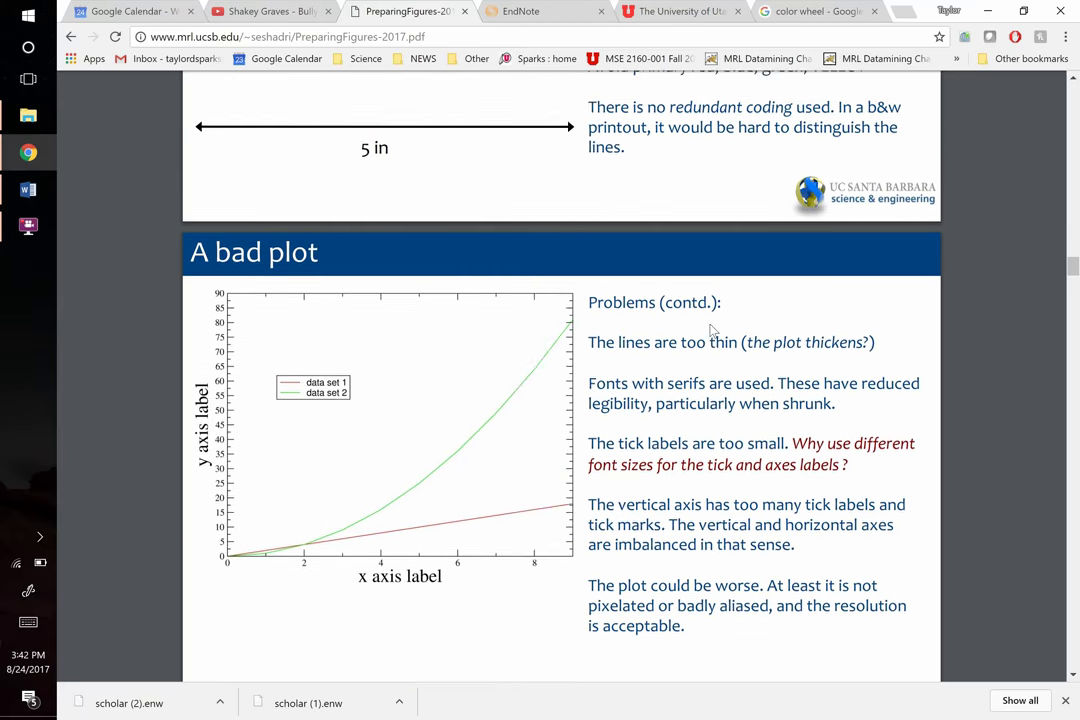
pyautogui.scroll(-5, 712, 330)
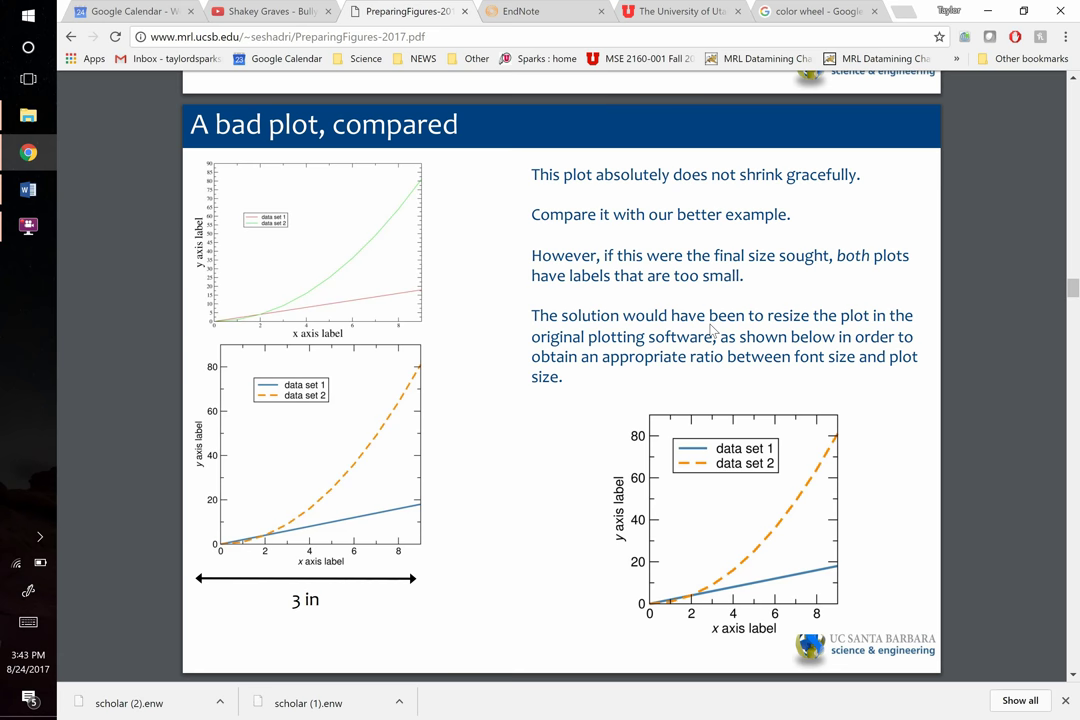
pyautogui.scroll(-10, 712, 330)
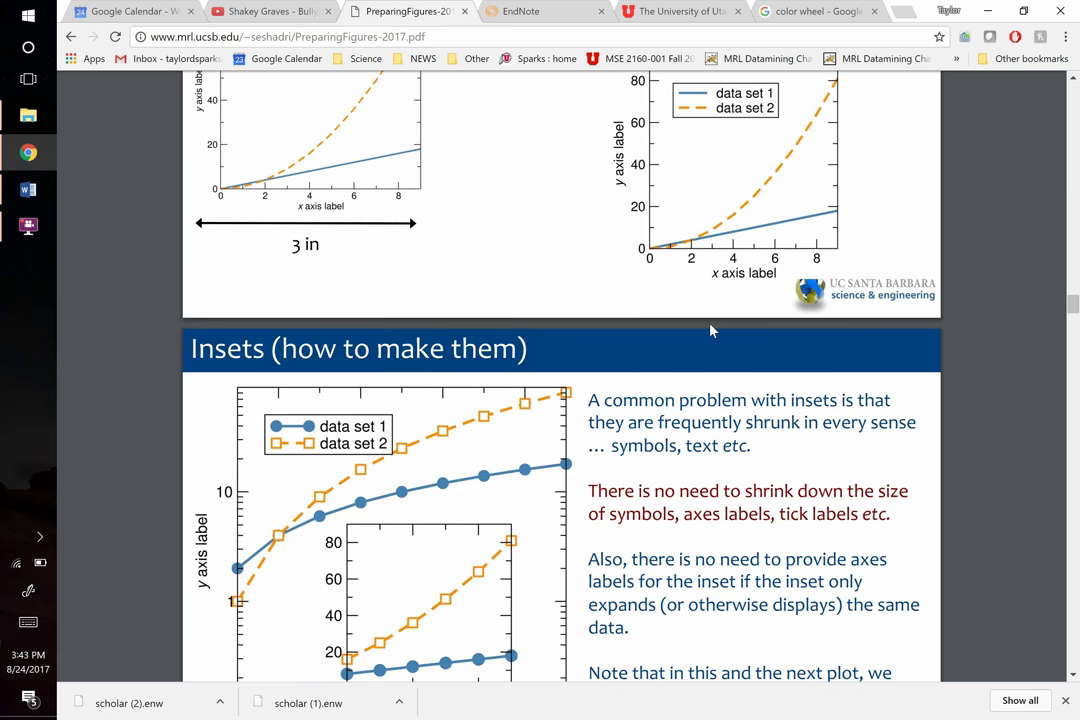
pyautogui.scroll(1, 712, 330)
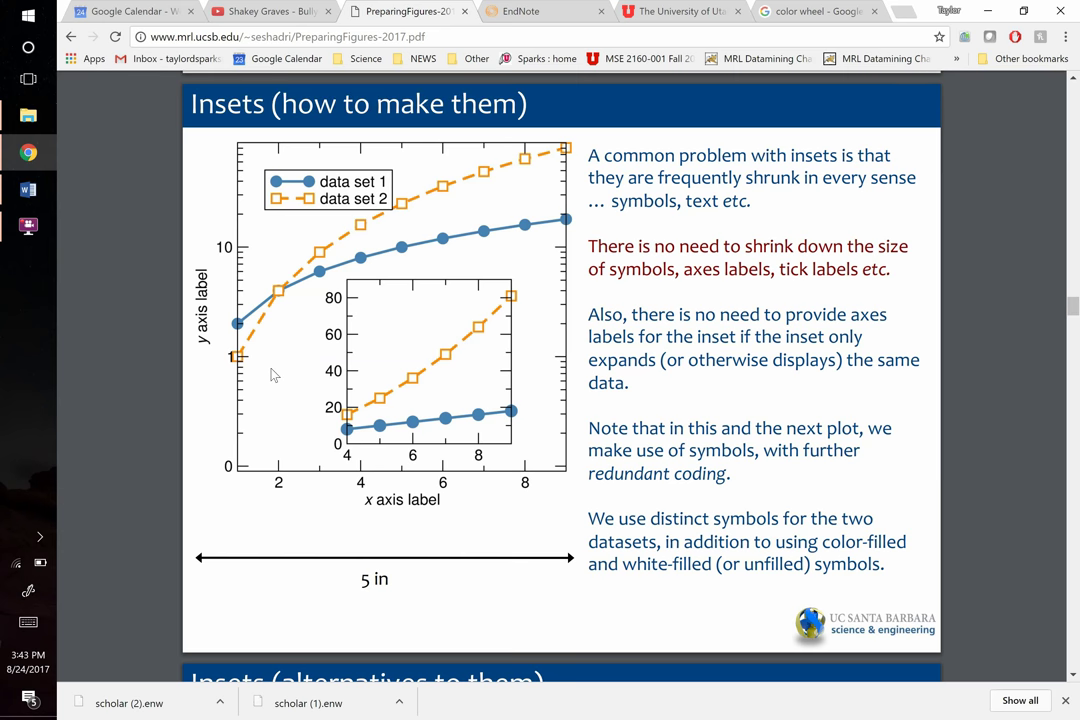
# Scroll down until the 'Plots from instruments' slide with its FTIR absorbance spectrum is fully shown
pyautogui.scroll(-5, 273, 375)
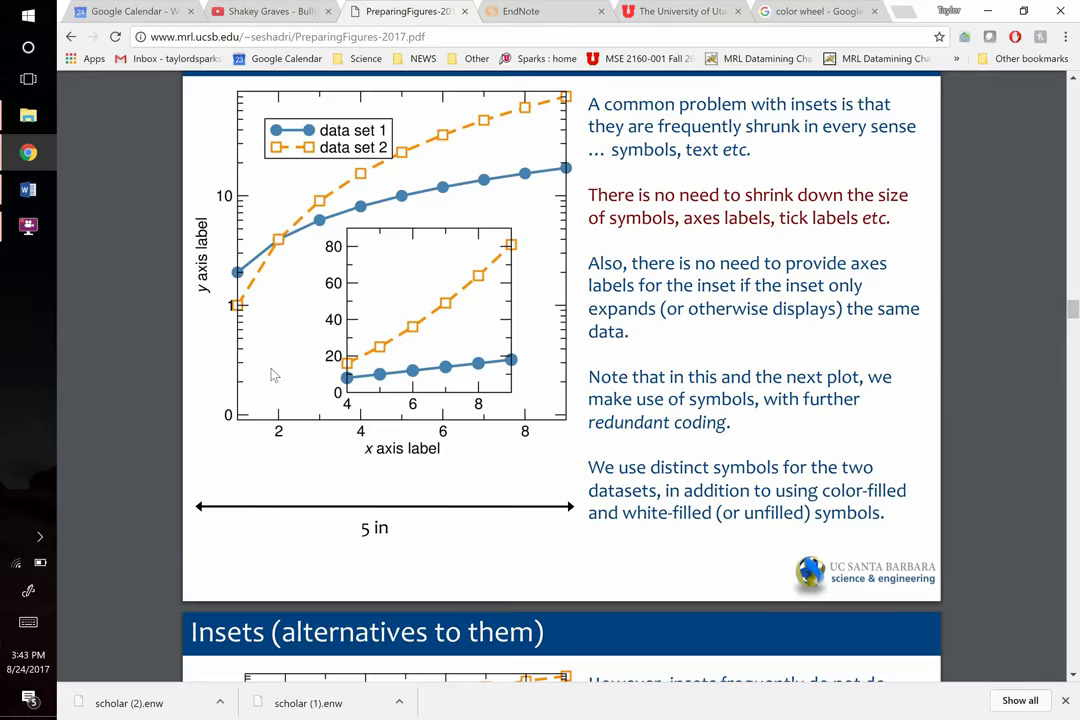
pyautogui.scroll(-2, 273, 375)
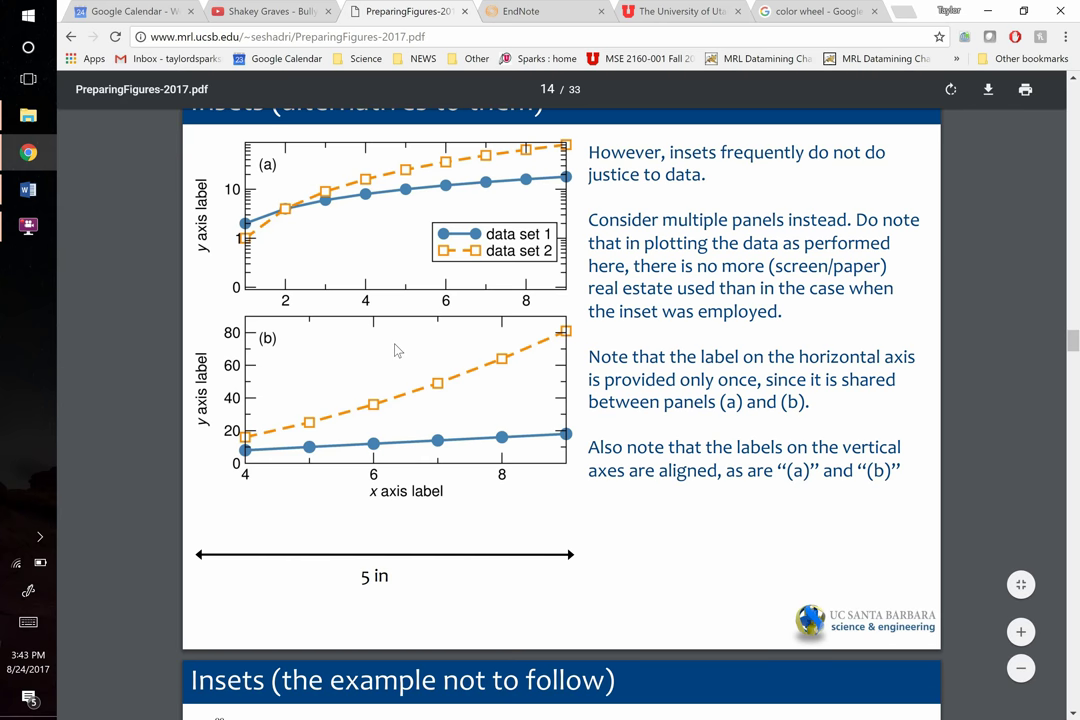
pyautogui.scroll(-3, 397, 349)
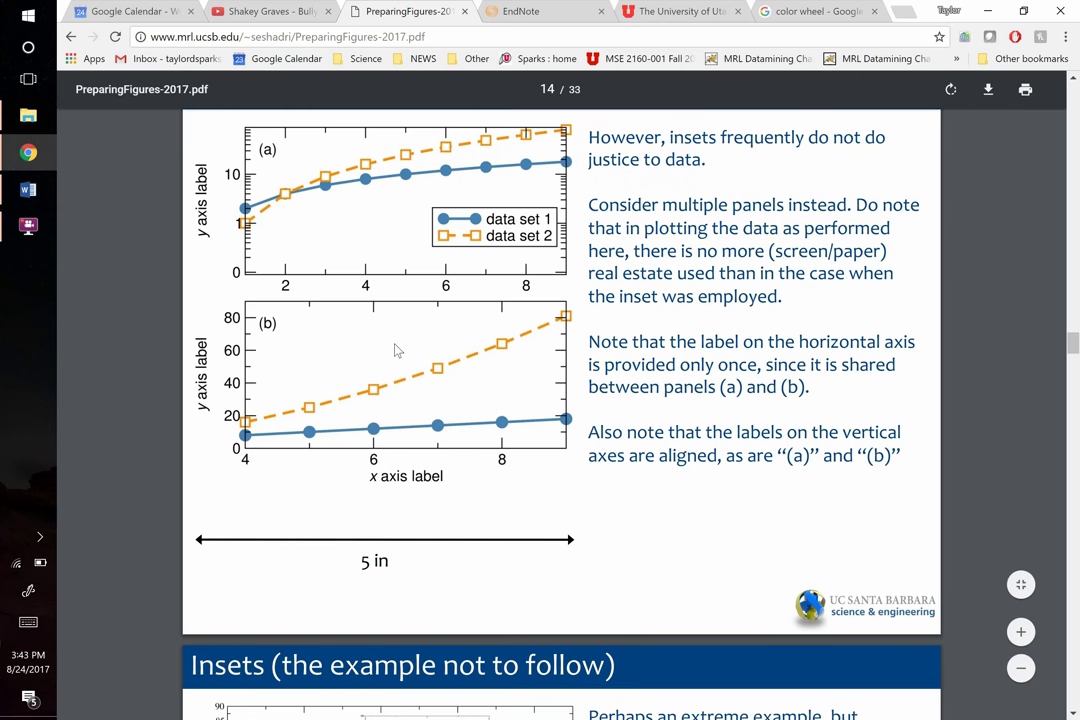
pyautogui.scroll(-2, 395, 345)
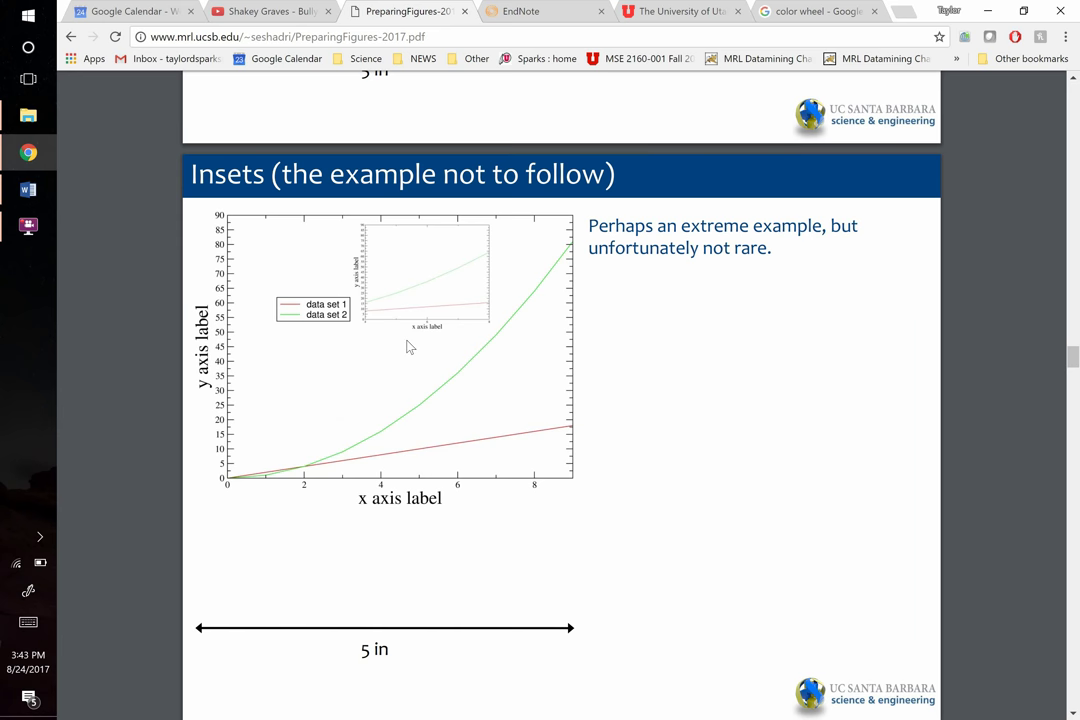
pyautogui.scroll(-5, 406, 347)
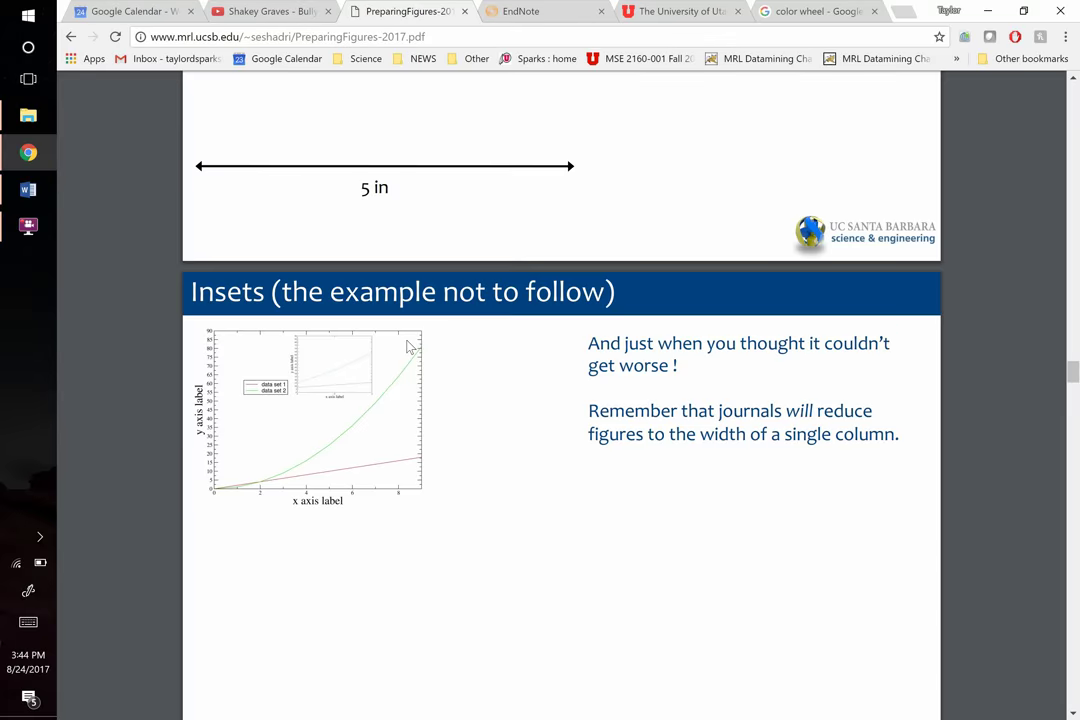
pyautogui.scroll(-5, 408, 346)
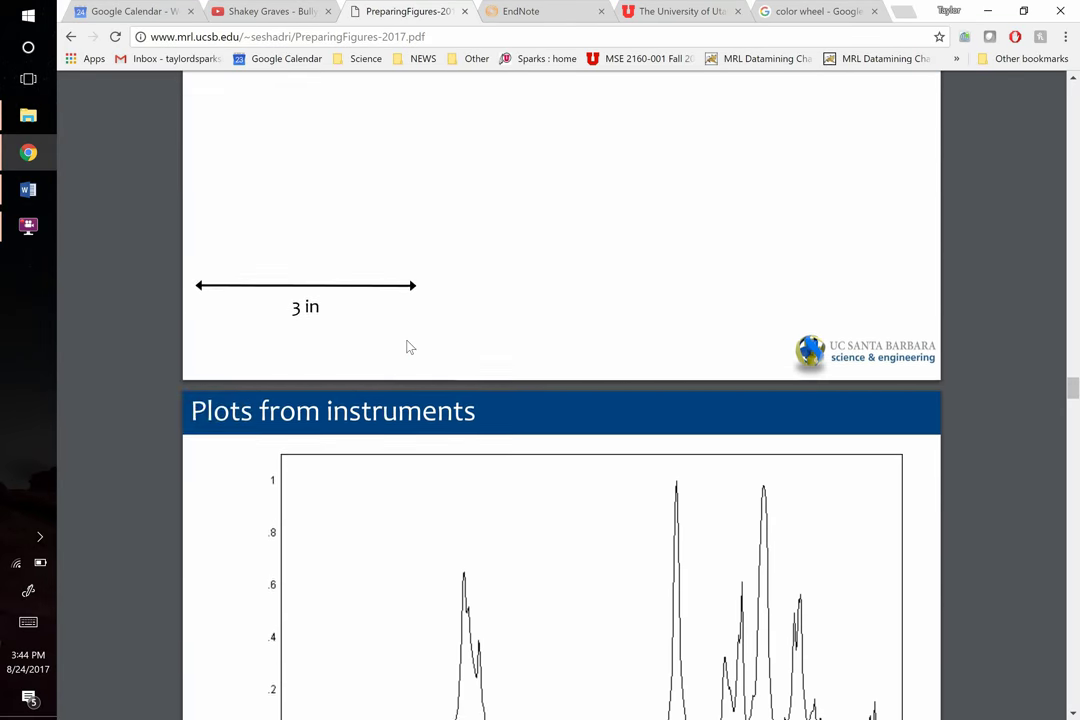
pyautogui.scroll(-3, 408, 347)
pyautogui.scroll(-1, 407, 347)
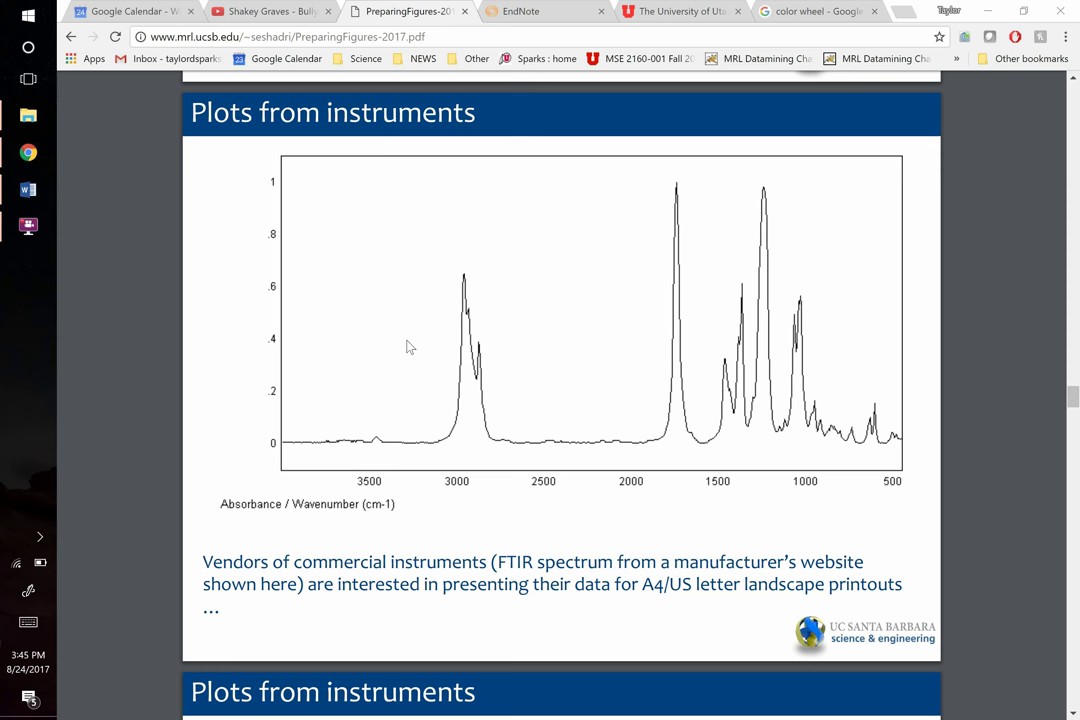
# Launch Excel 2016 from the Windows search and create a blank workbook, Book1
pyautogui.press('super')
pyautogui.write('excel')
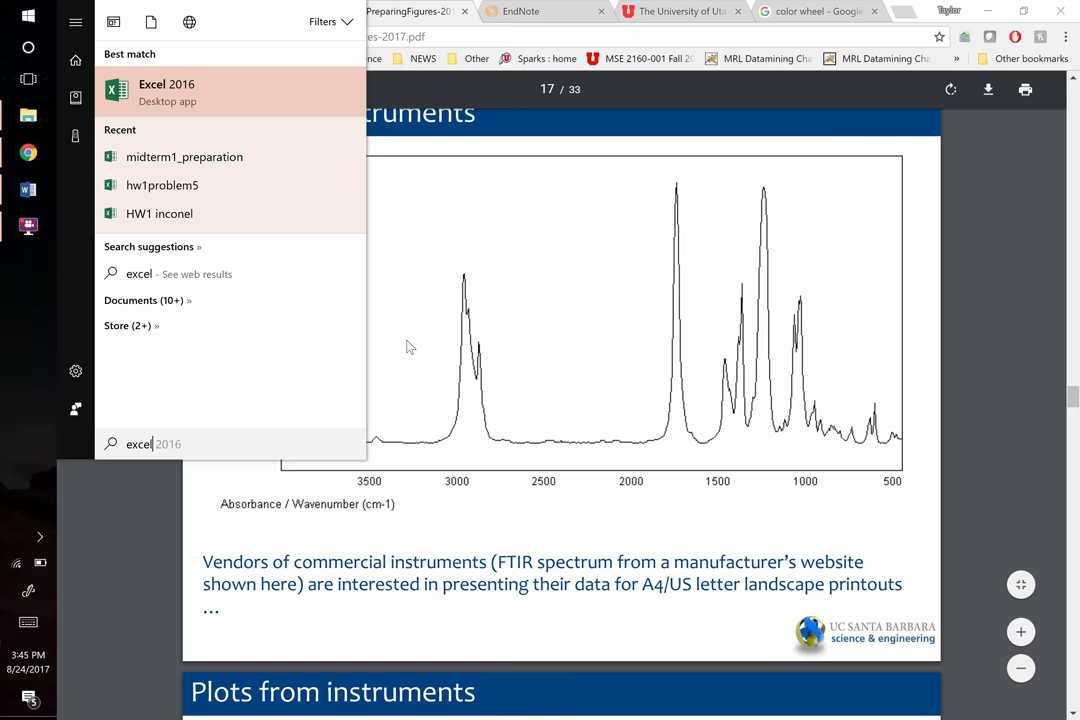
pyautogui.press('Return')
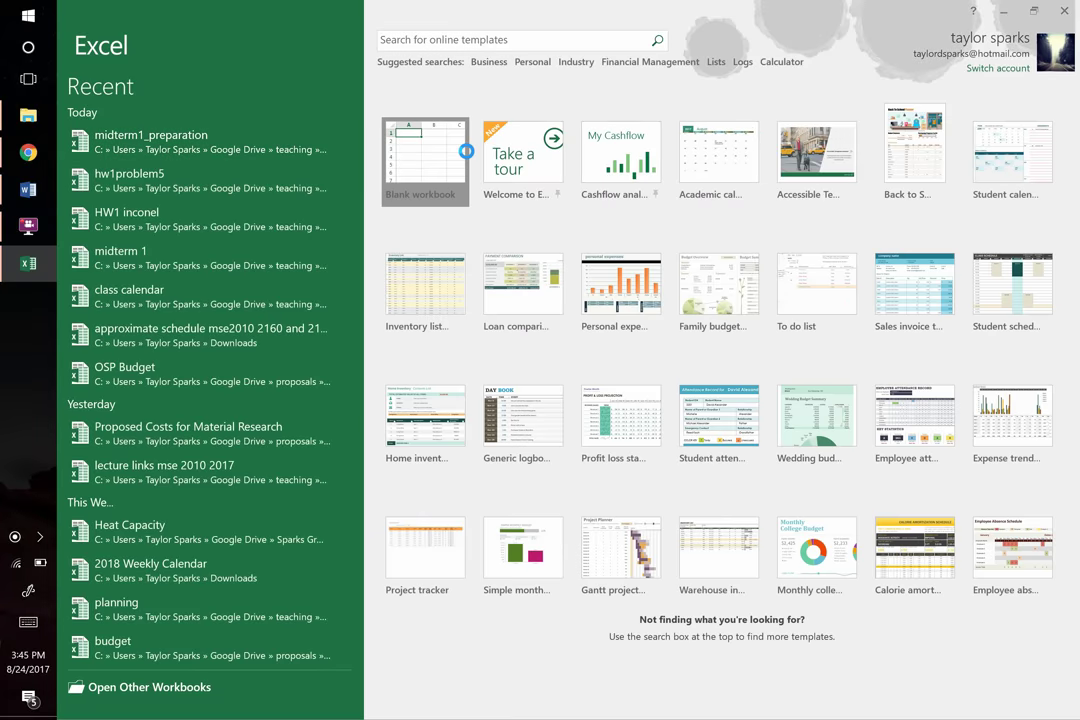
pyautogui.click(466, 151)
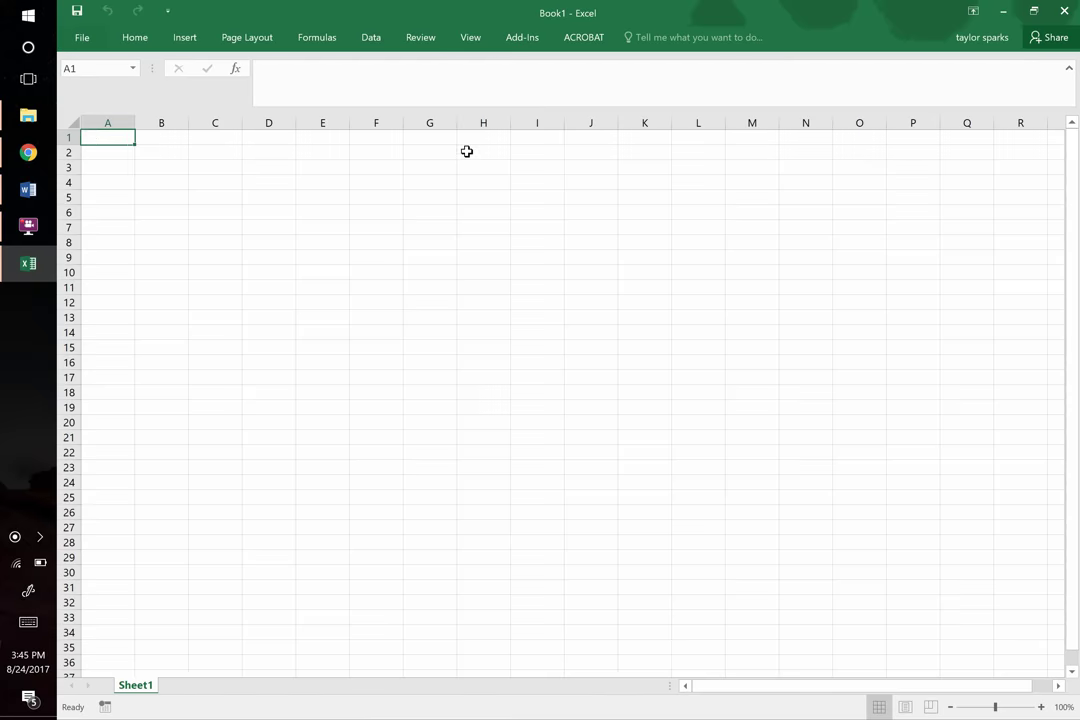
# Enter =RANDBETWEEN(0,100) in A1 and fill it across A1:B14
pyautogui.write('=randb')
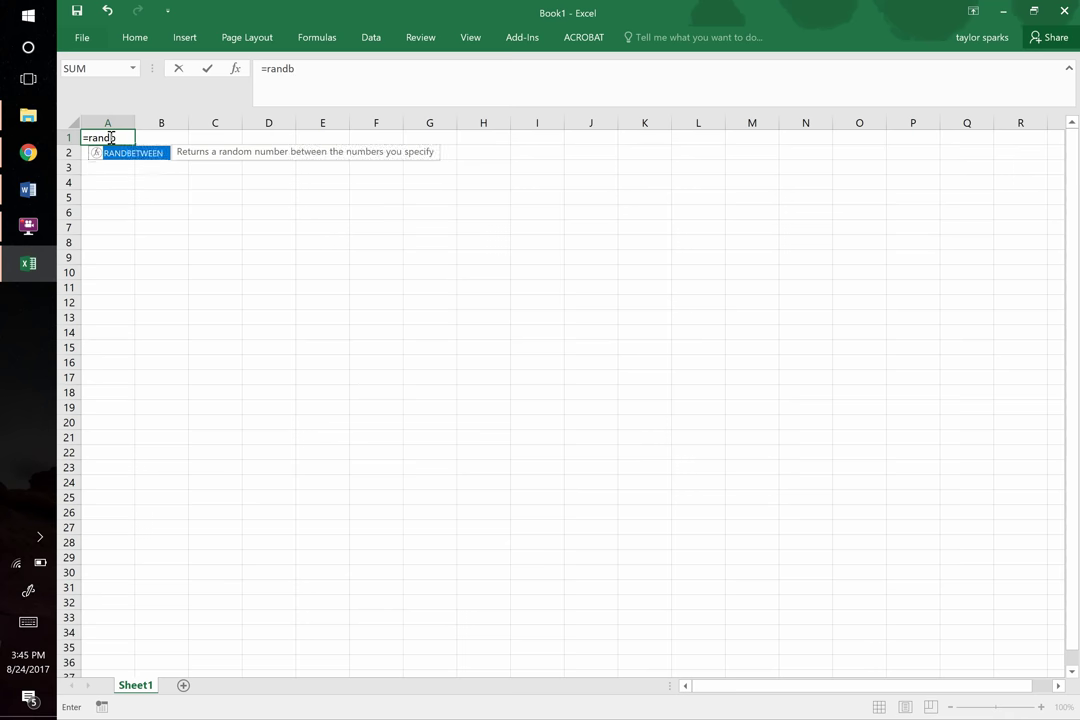
pyautogui.press('Tab')
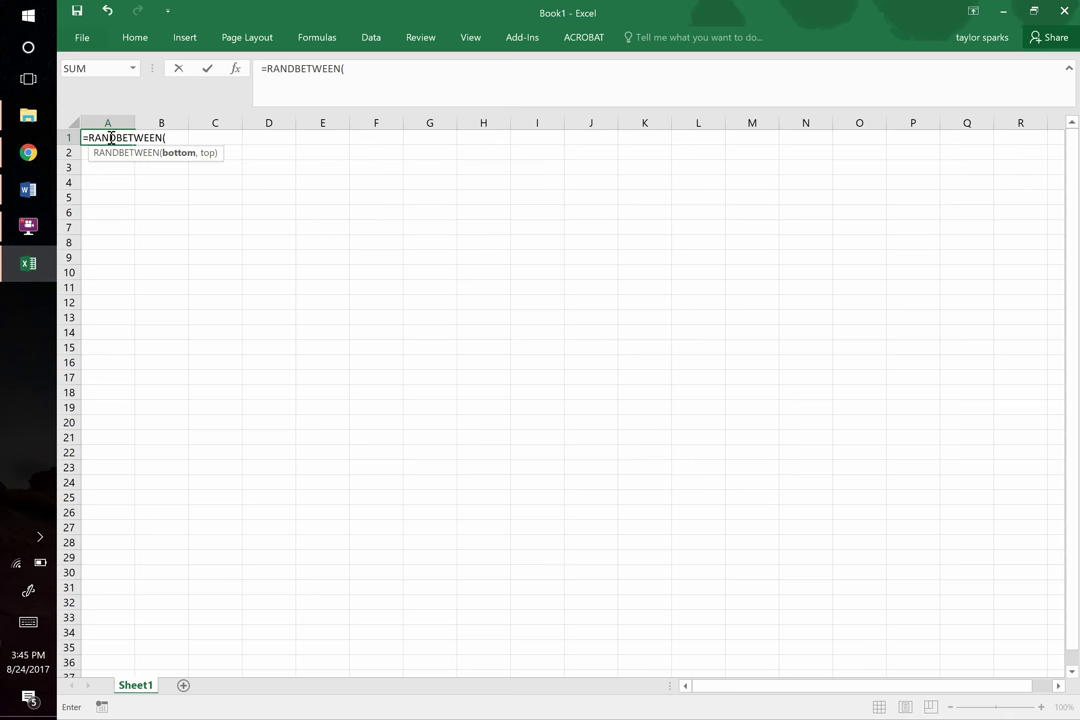
pyautogui.write('0,100')
pyautogui.press('Return')
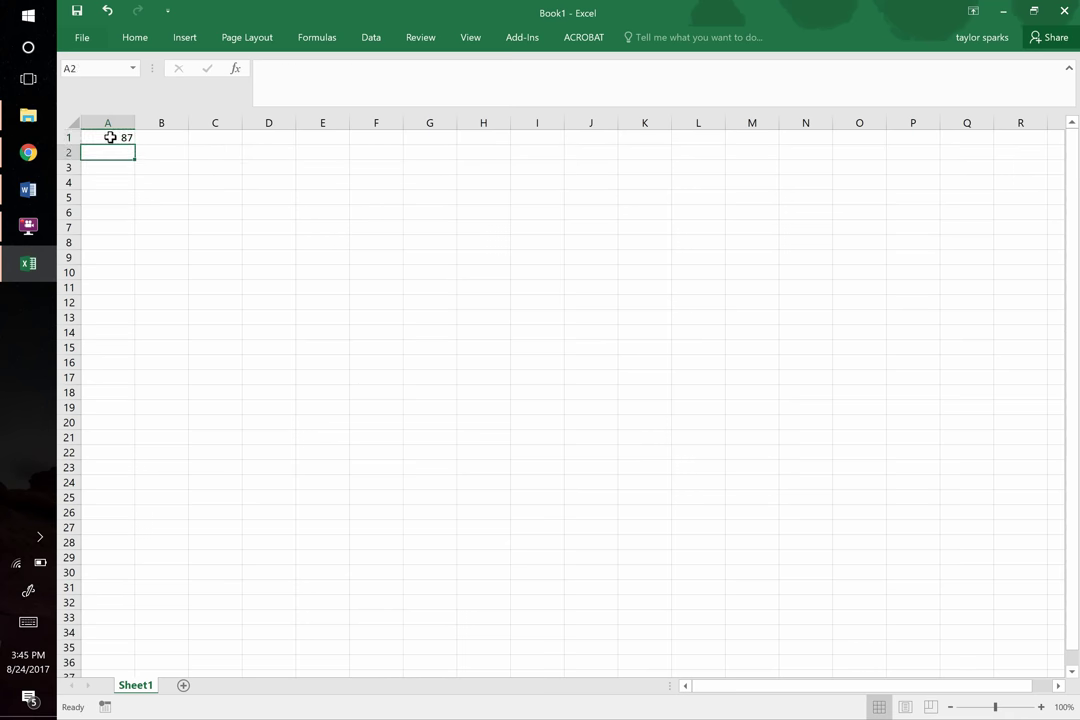
pyautogui.click(113, 138)
pyautogui.moveTo(134, 145); pyautogui.dragTo(176, 340)
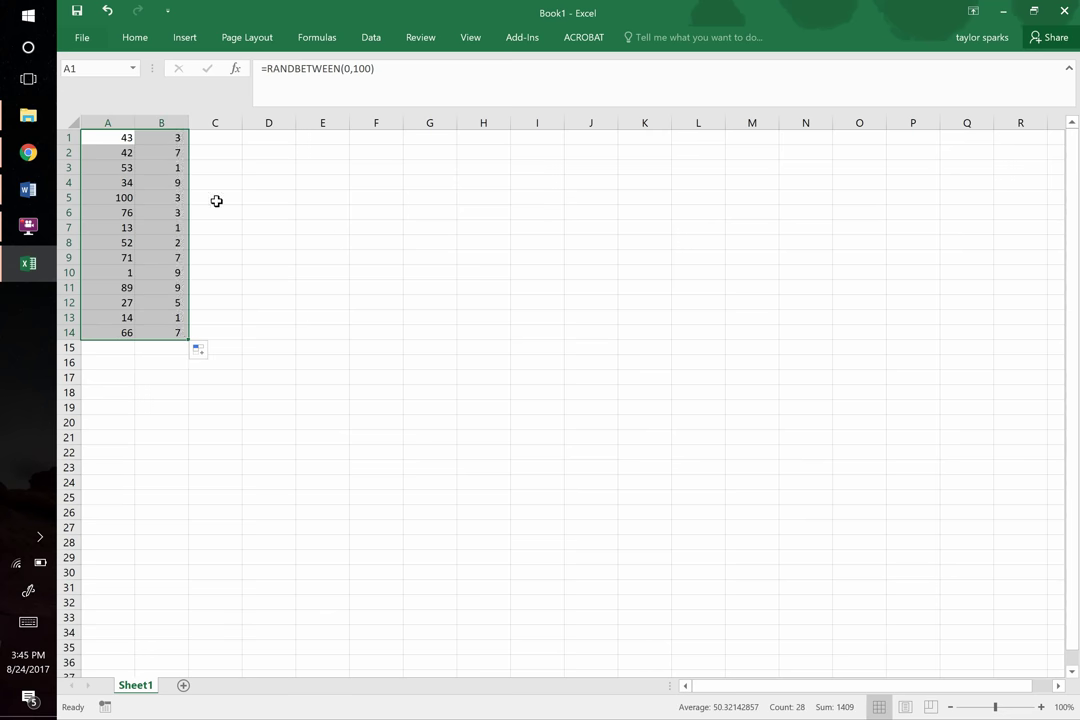
# Insert a marker-only scatter chart of the data and move it up beside the columns
pyautogui.click(184, 38)
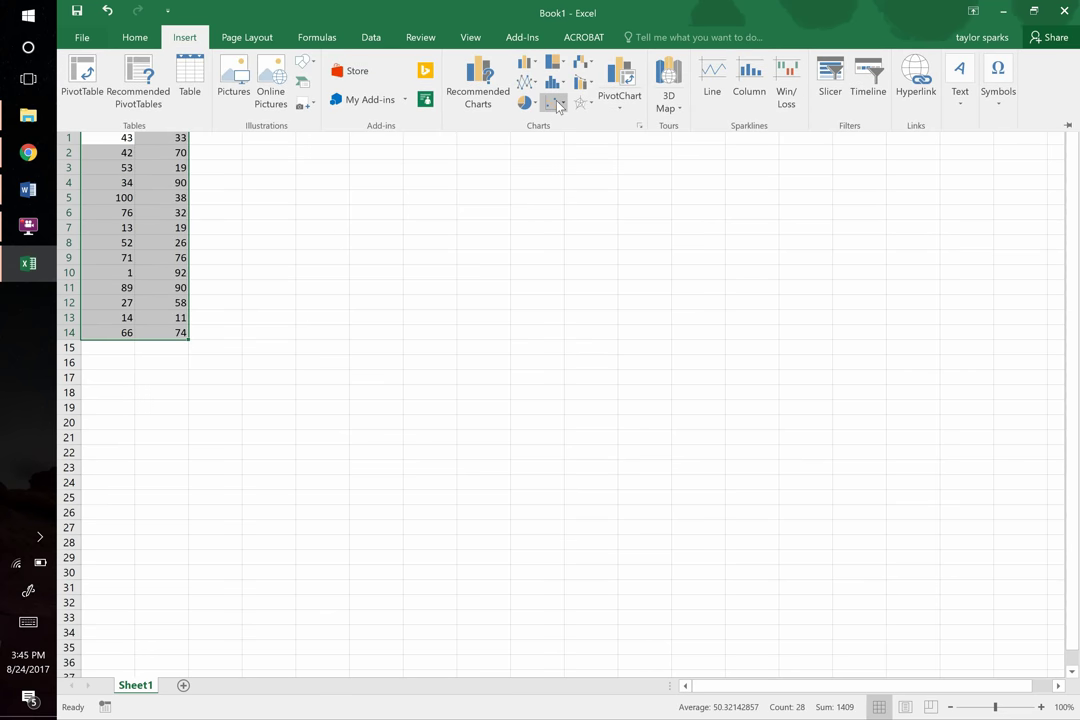
pyautogui.click(558, 104)
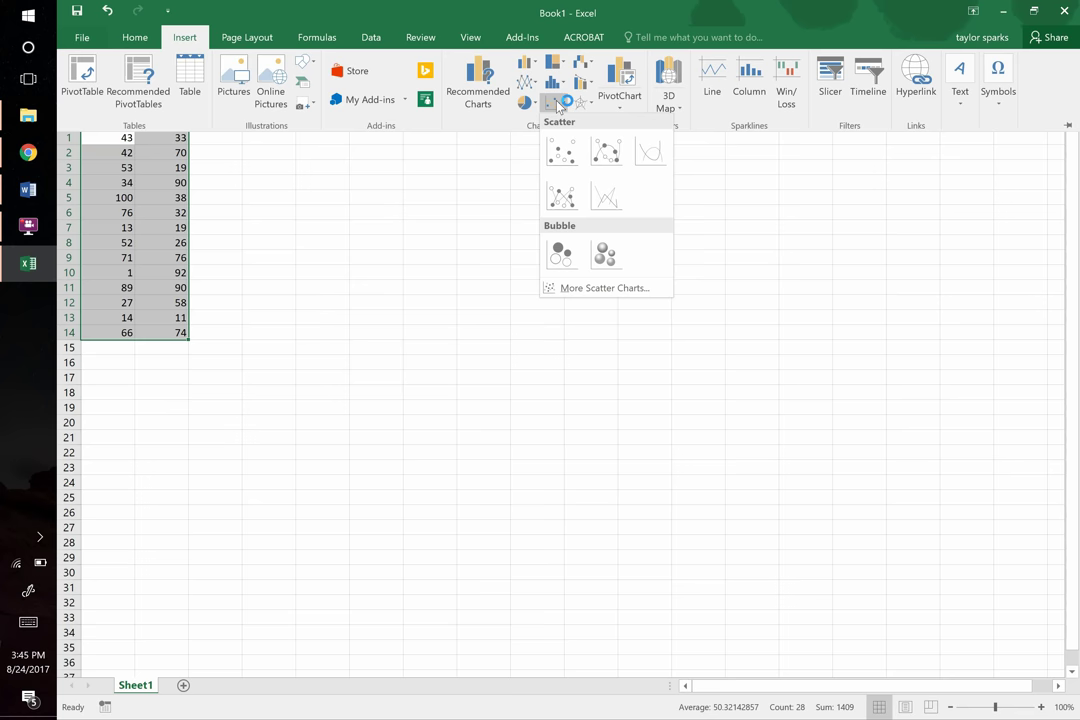
pyautogui.click(561, 151)
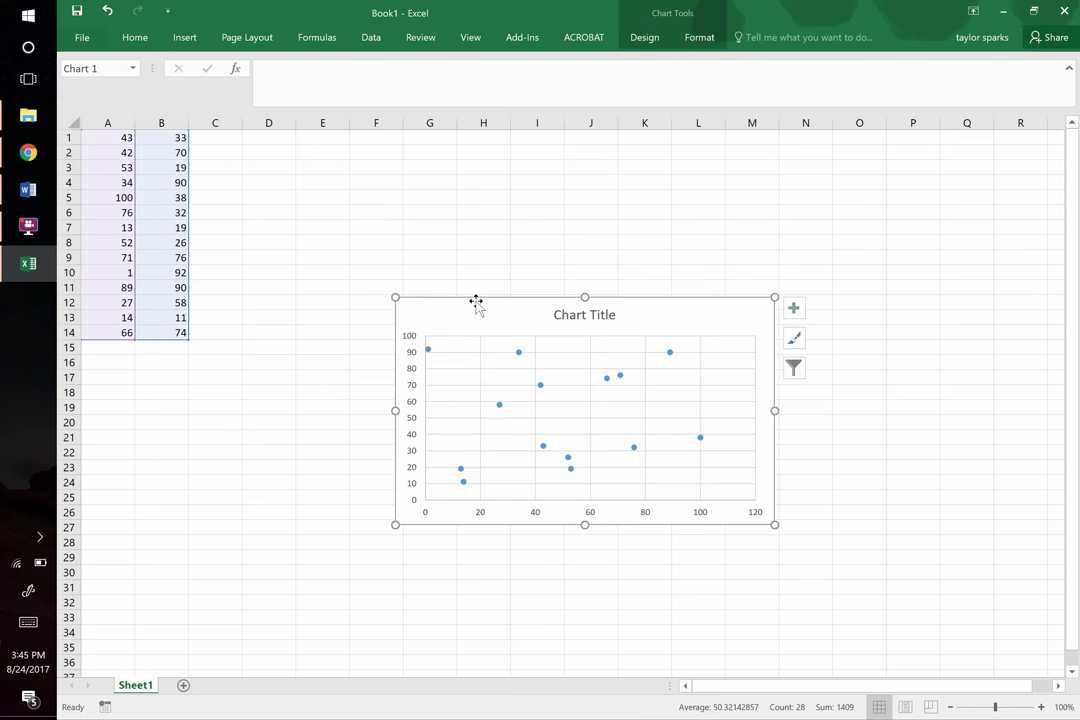
pyautogui.moveTo(477, 305); pyautogui.dragTo(455, 221)
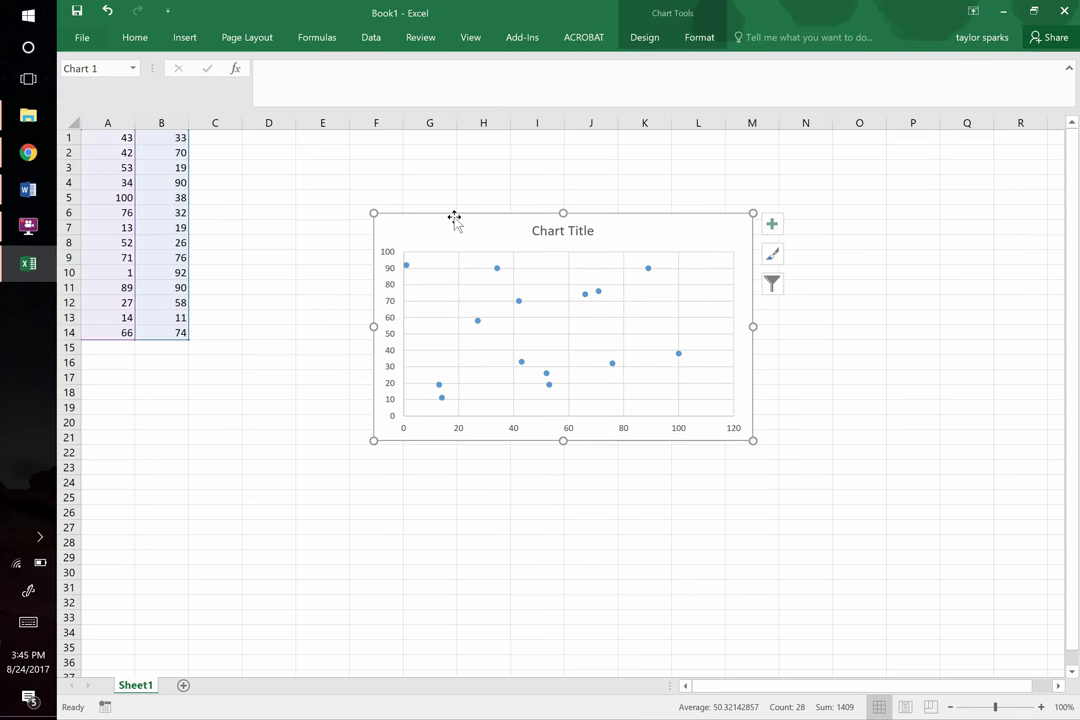
# Delete the chart title and stretch the chart taller up to row 1
pyautogui.click(560, 233)
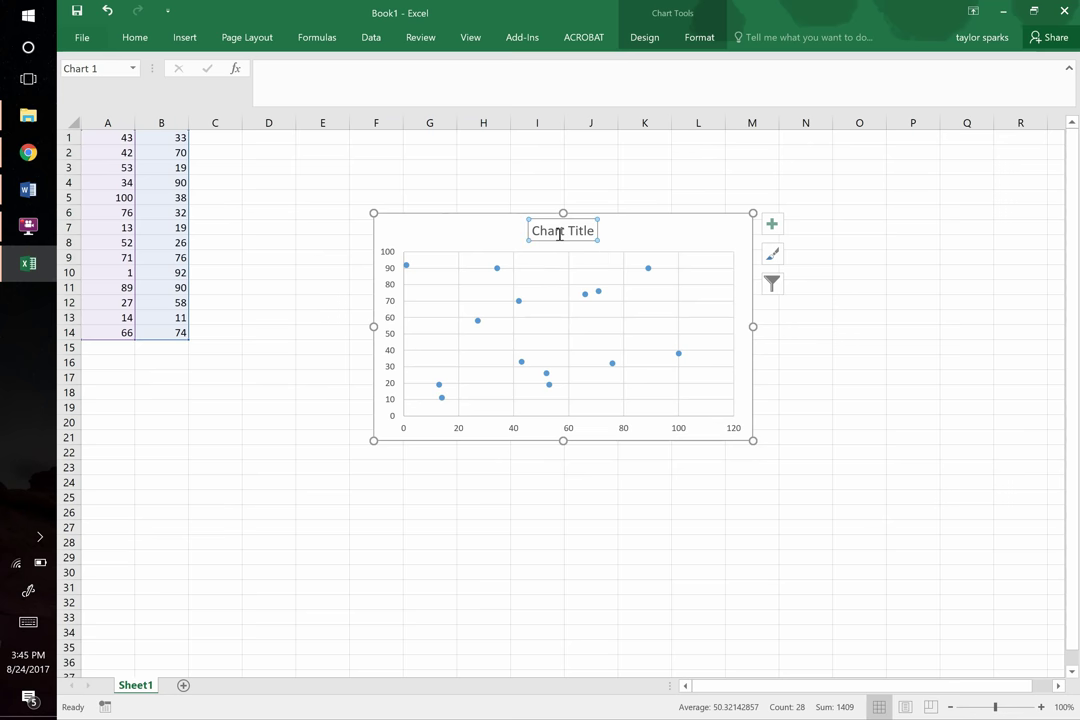
pyautogui.click(562, 236)
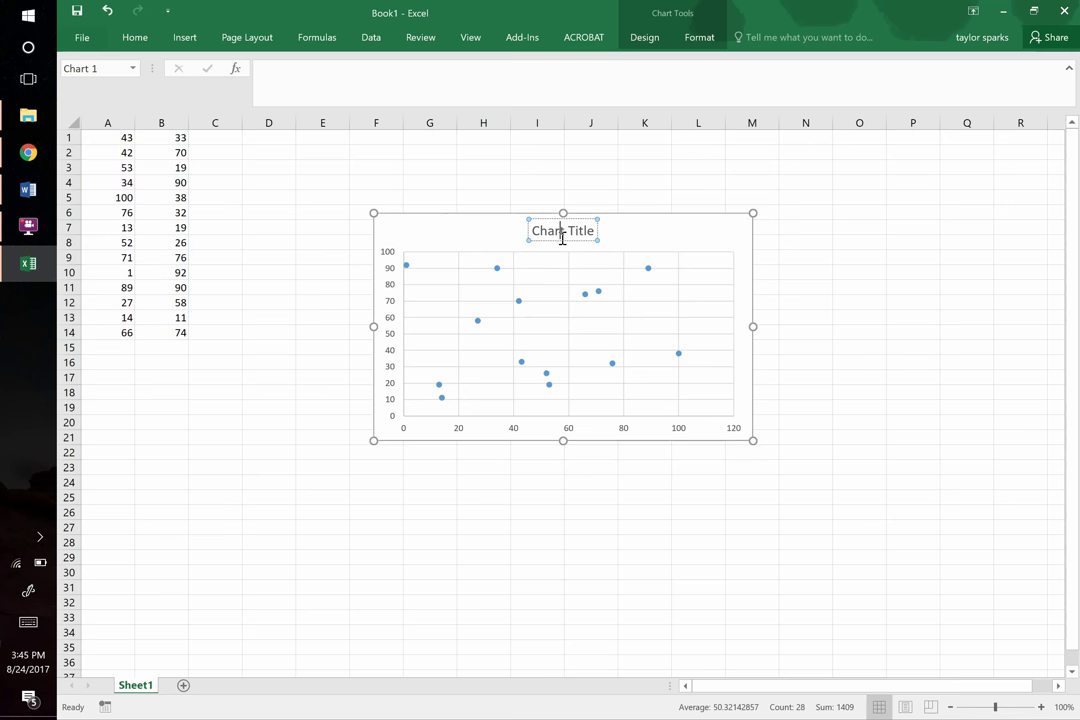
pyautogui.press('BackSpace')
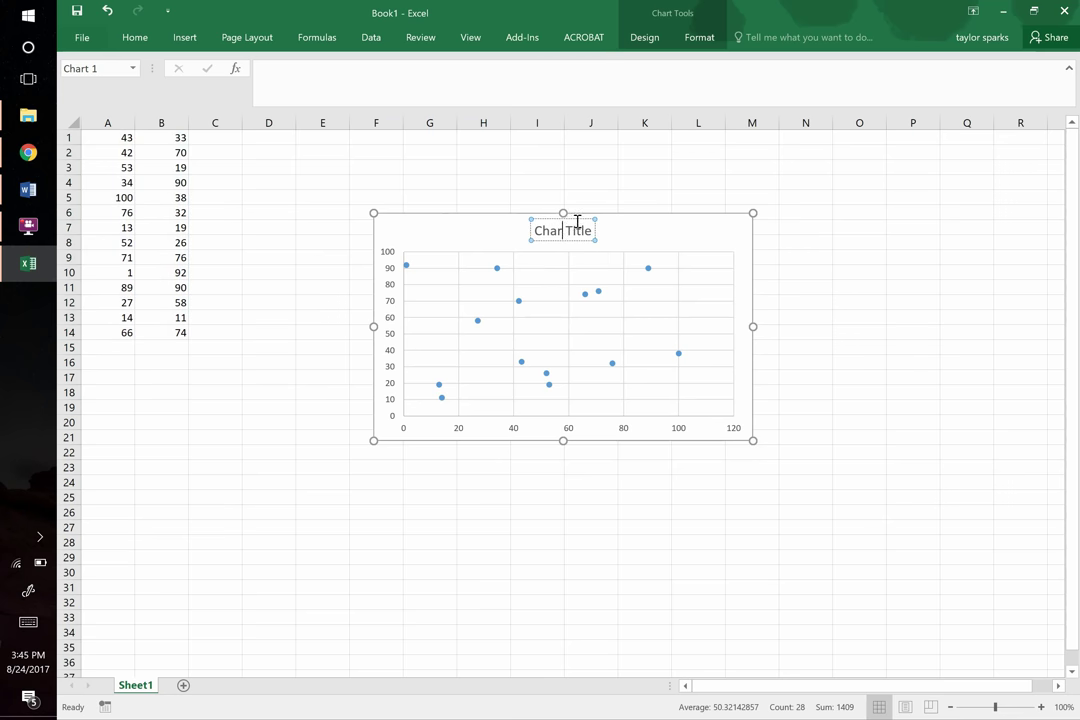
pyautogui.click(576, 221)
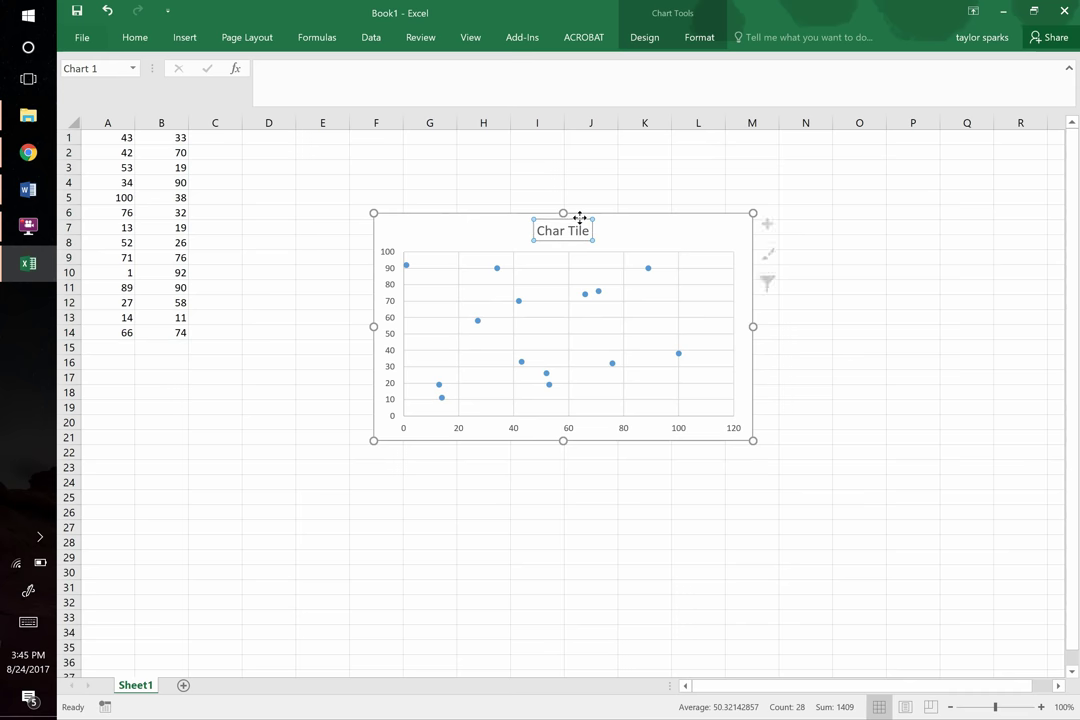
pyautogui.press('Delete')
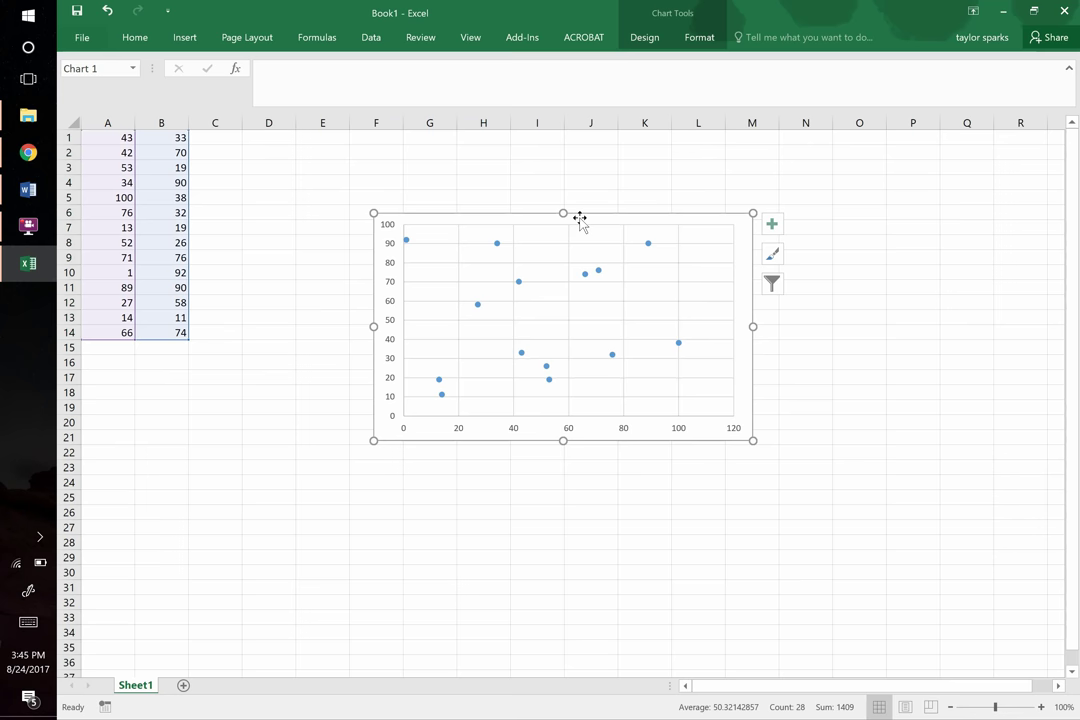
pyautogui.moveTo(753, 214); pyautogui.dragTo(735, 136)
# Raise the vertical axis labels to font size 12, select A1:B14, and switch back to Chrome
pyautogui.click(330, 298)
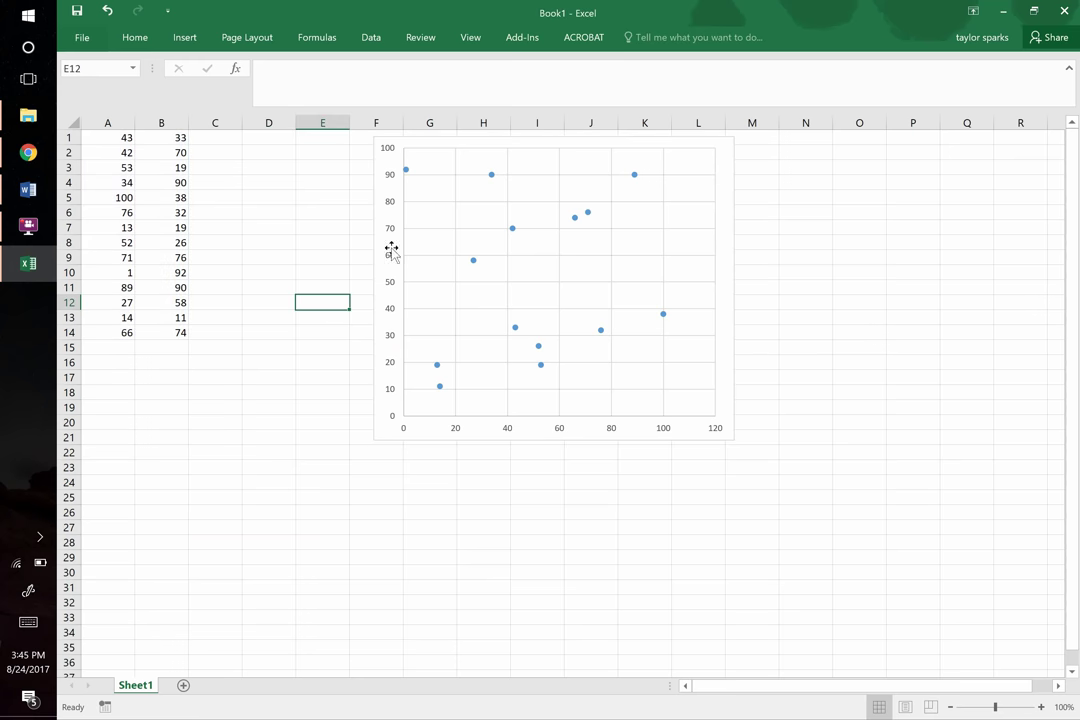
pyautogui.click(391, 248)
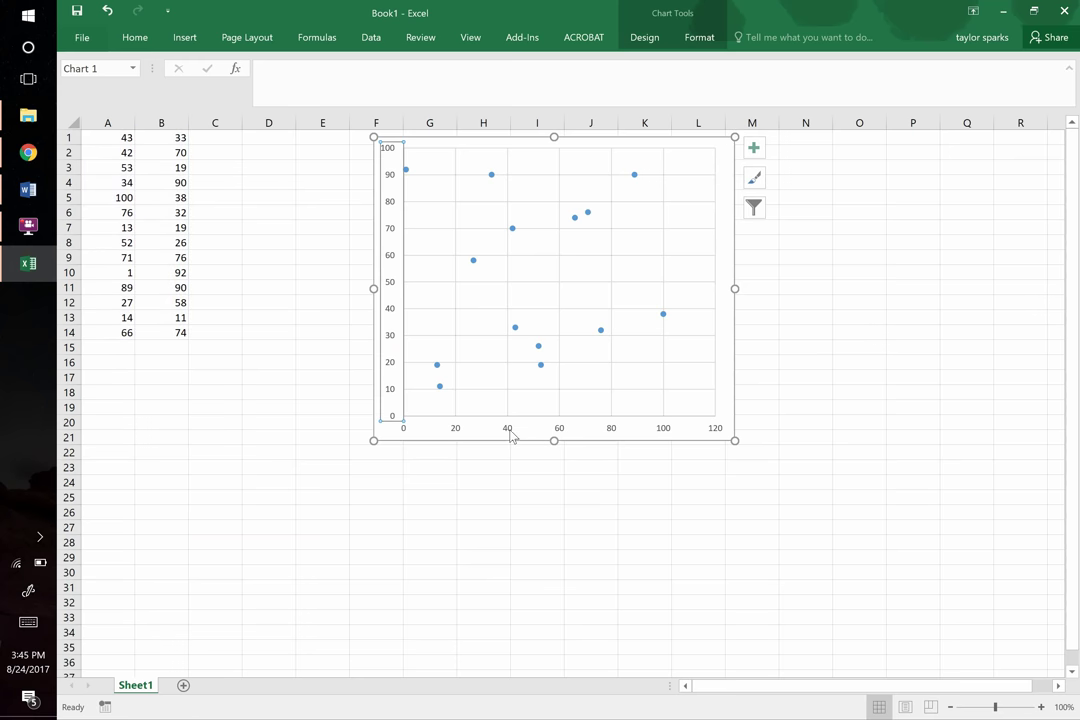
pyautogui.click(754, 147)
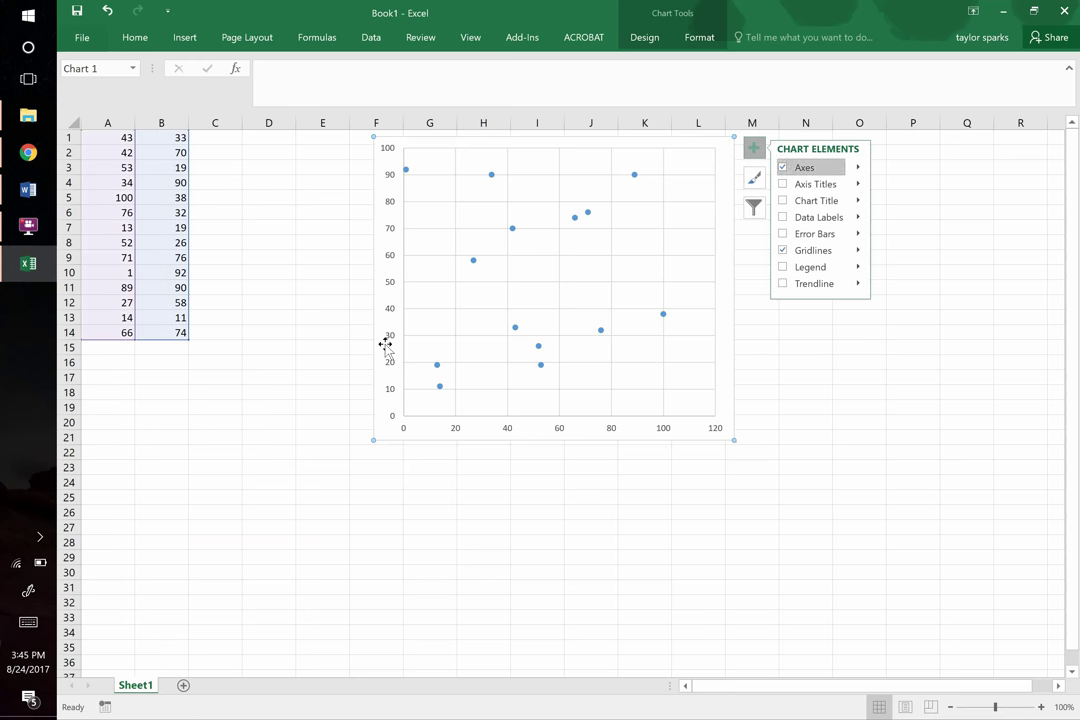
pyautogui.click(362, 345)
pyautogui.click(390, 340)
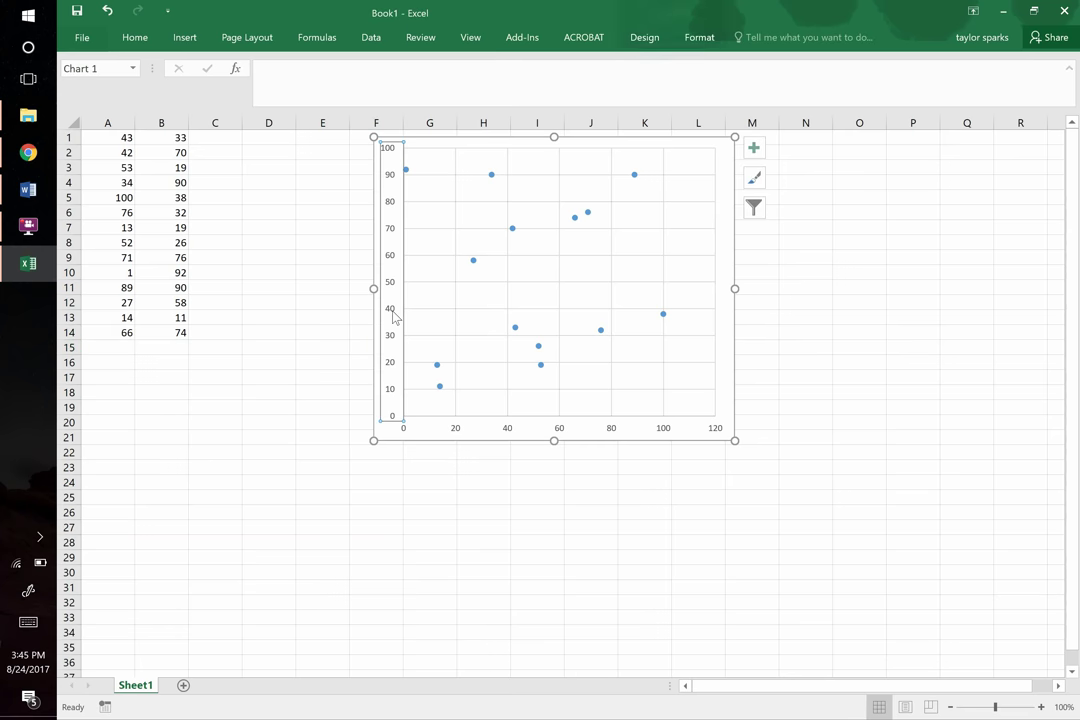
pyautogui.click(138, 38)
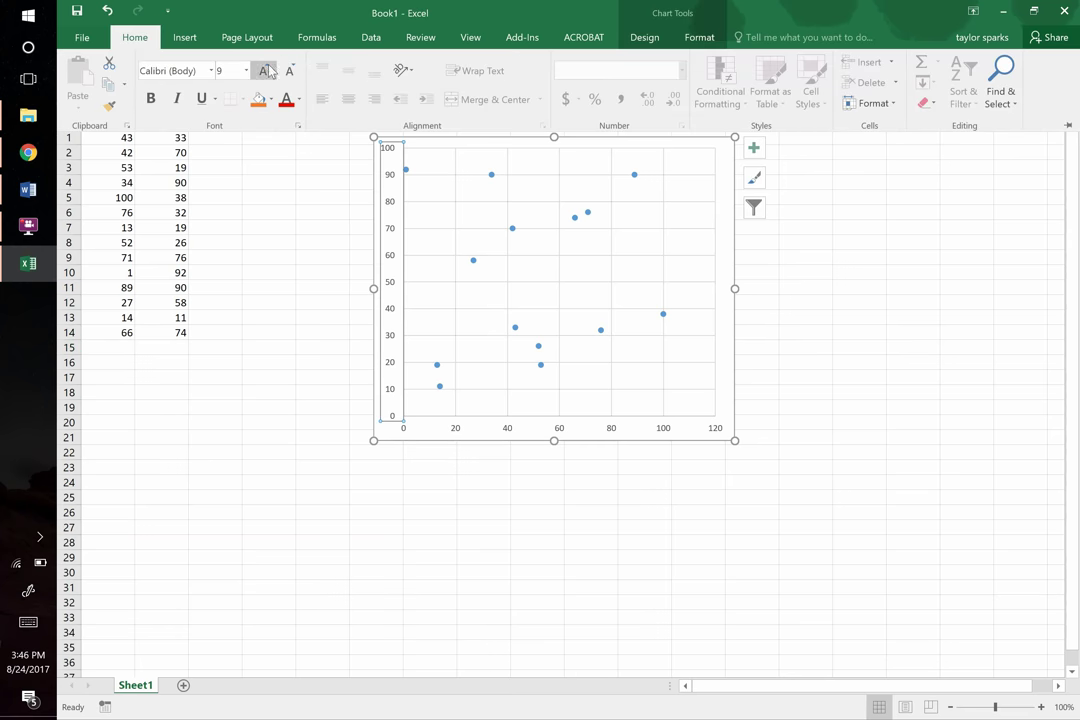
pyautogui.click(264, 71)
pyautogui.click(264, 71)
pyautogui.click(264, 71)
pyautogui.click(264, 71)
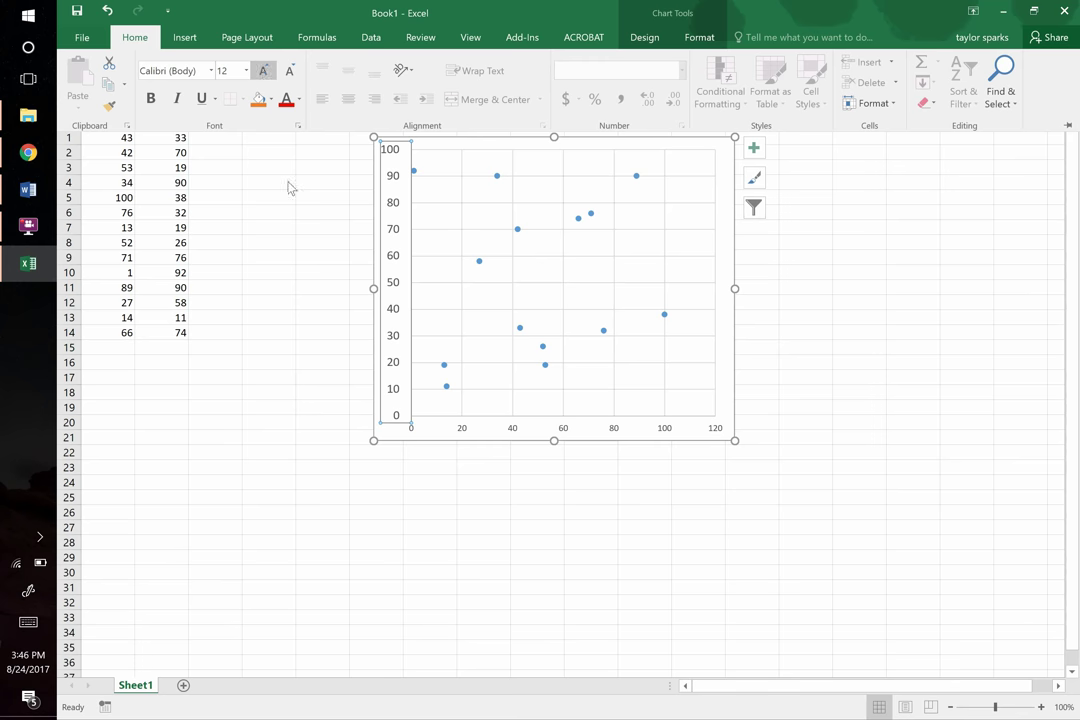
pyautogui.click(212, 222)
pyautogui.moveTo(119, 140); pyautogui.dragTo(161, 325)
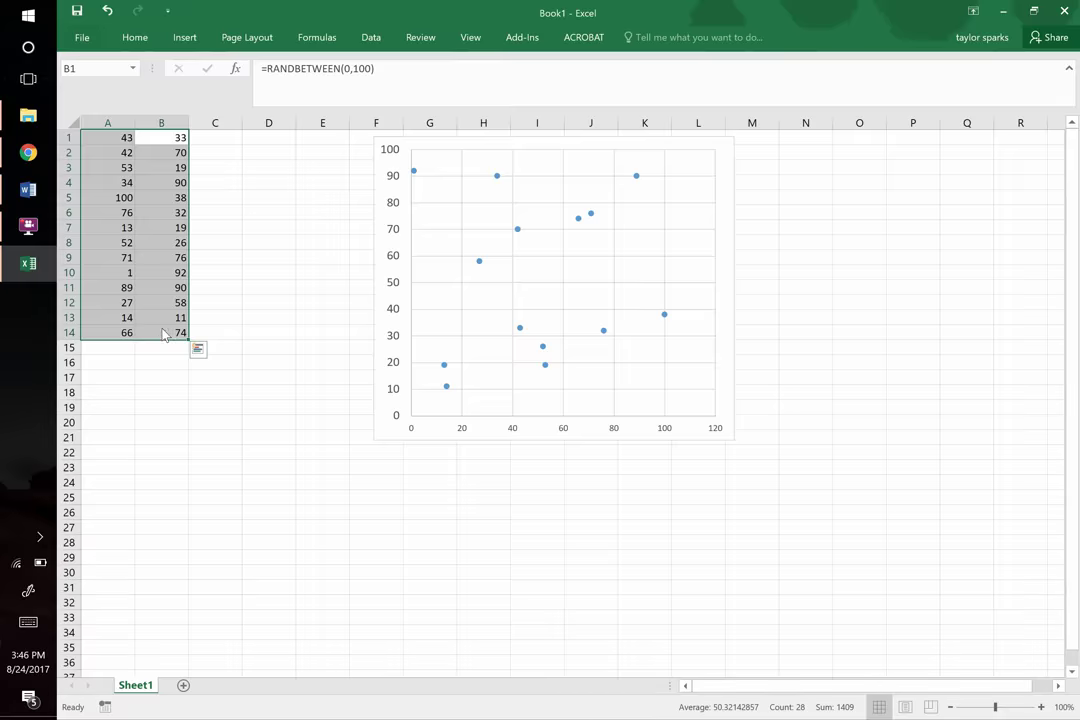
pyautogui.hotkey('alt', 'Tab')
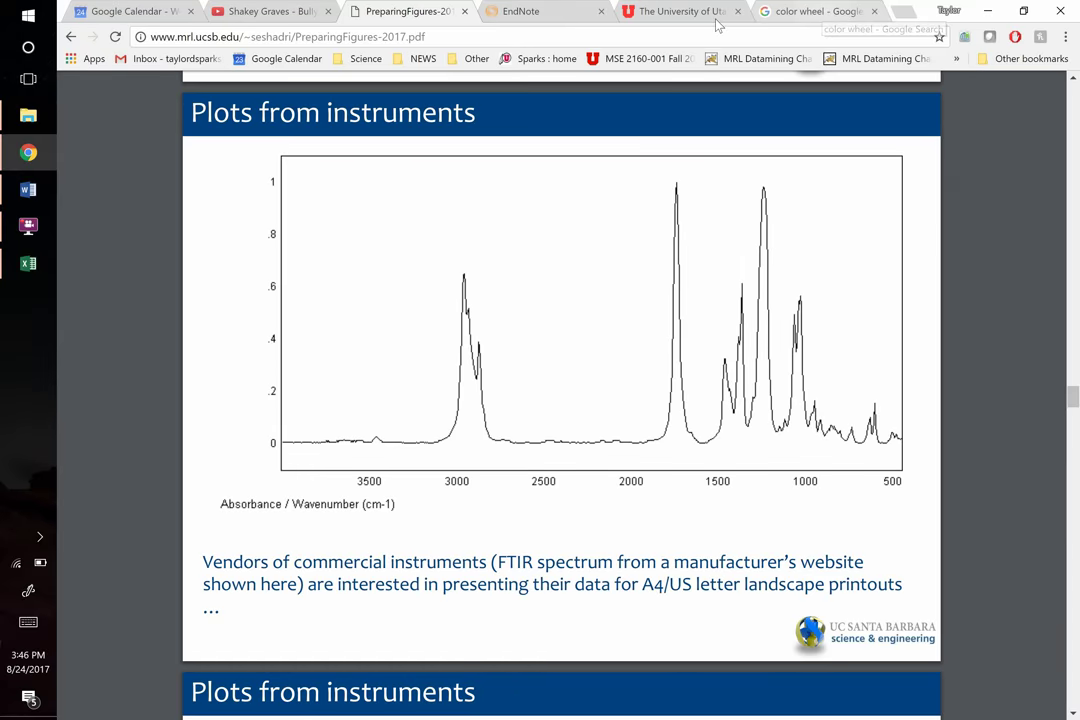
# Open the WebPlotDigitizer website from the Science bookmarks folder
pyautogui.click(824, 12)
pyautogui.click(365, 58)
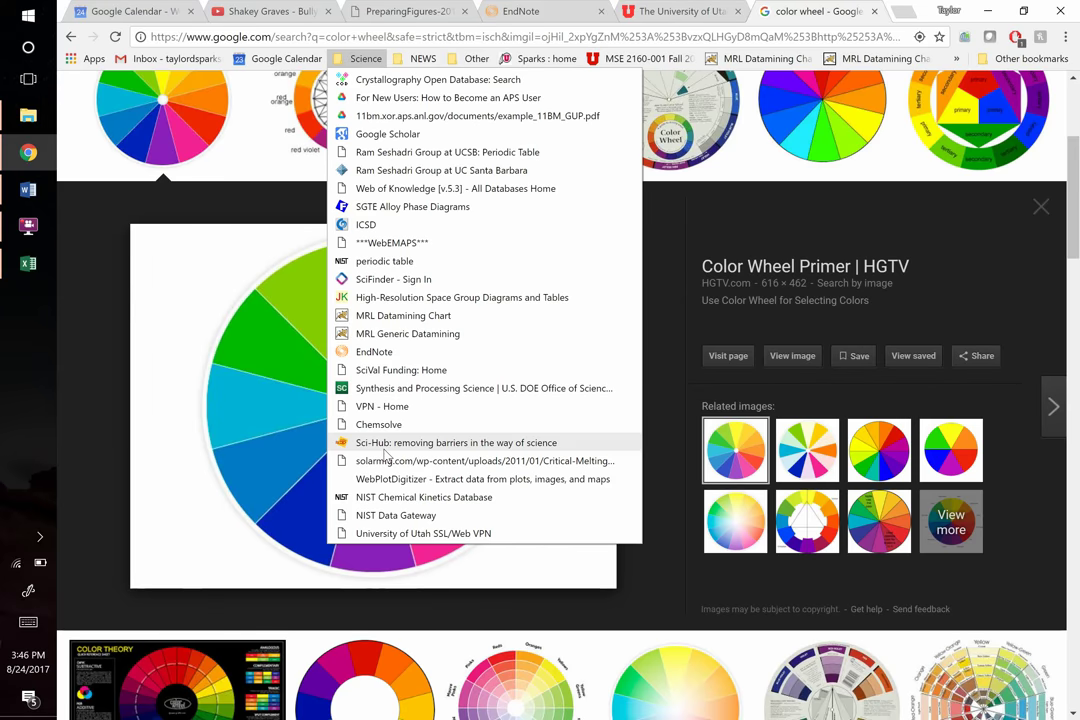
pyautogui.click(384, 479)
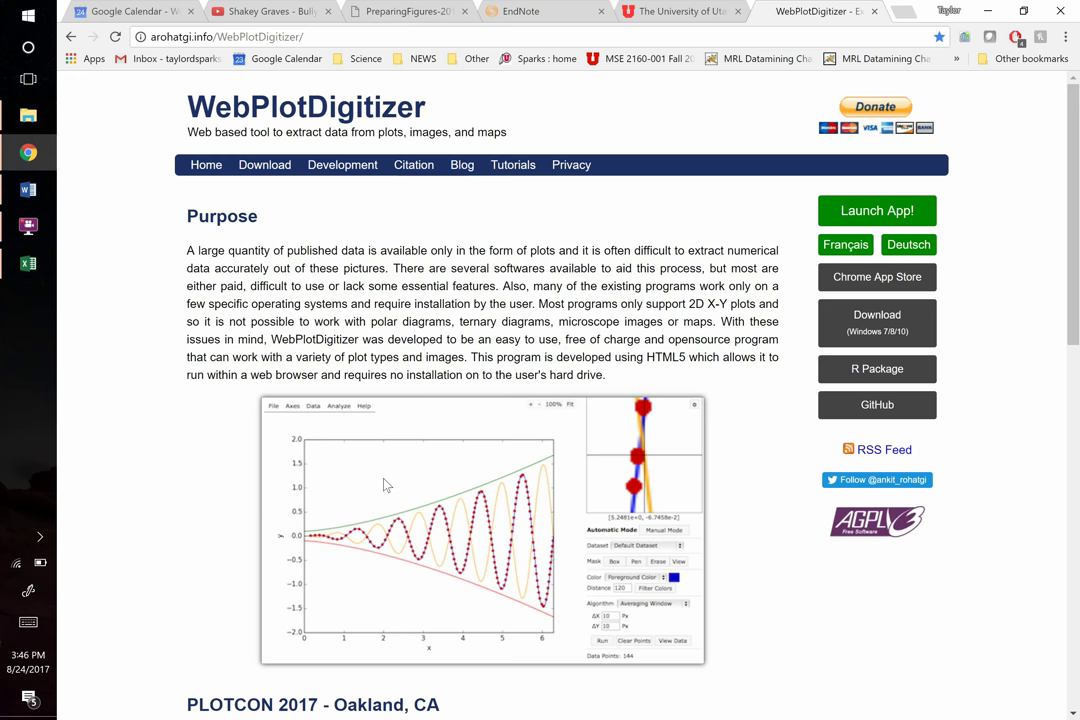
# Launch the WebPlotDigitizer web app and return to its tab showing the sample sine-curve plot
pyautogui.click(877, 211)
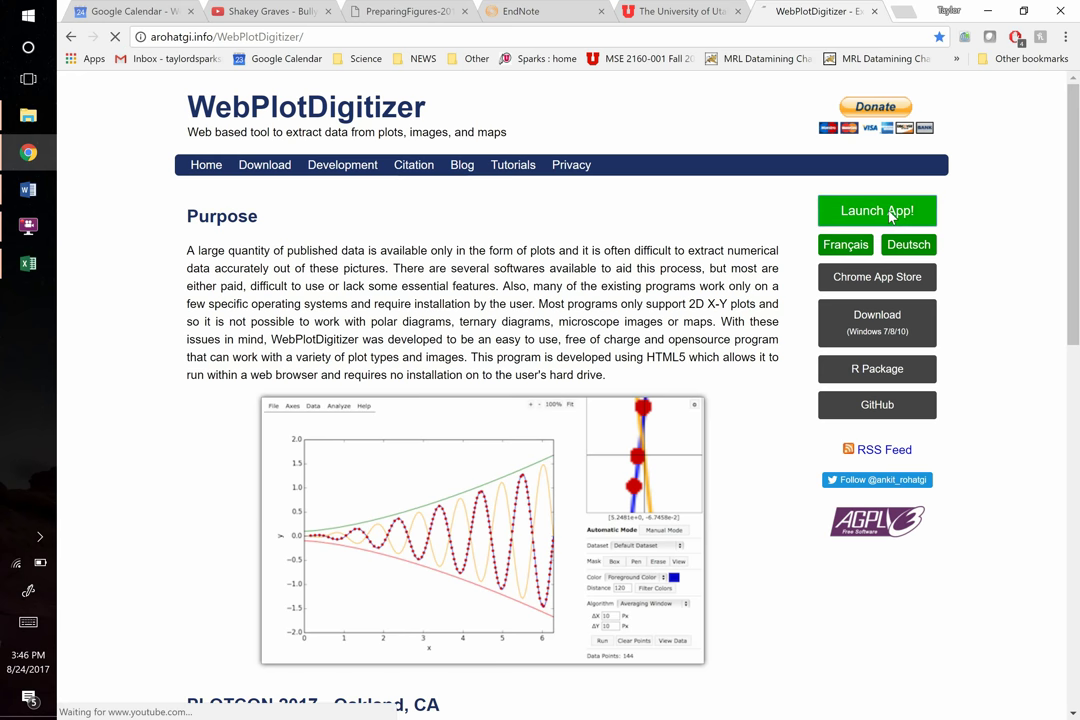
pyautogui.click(408, 11)
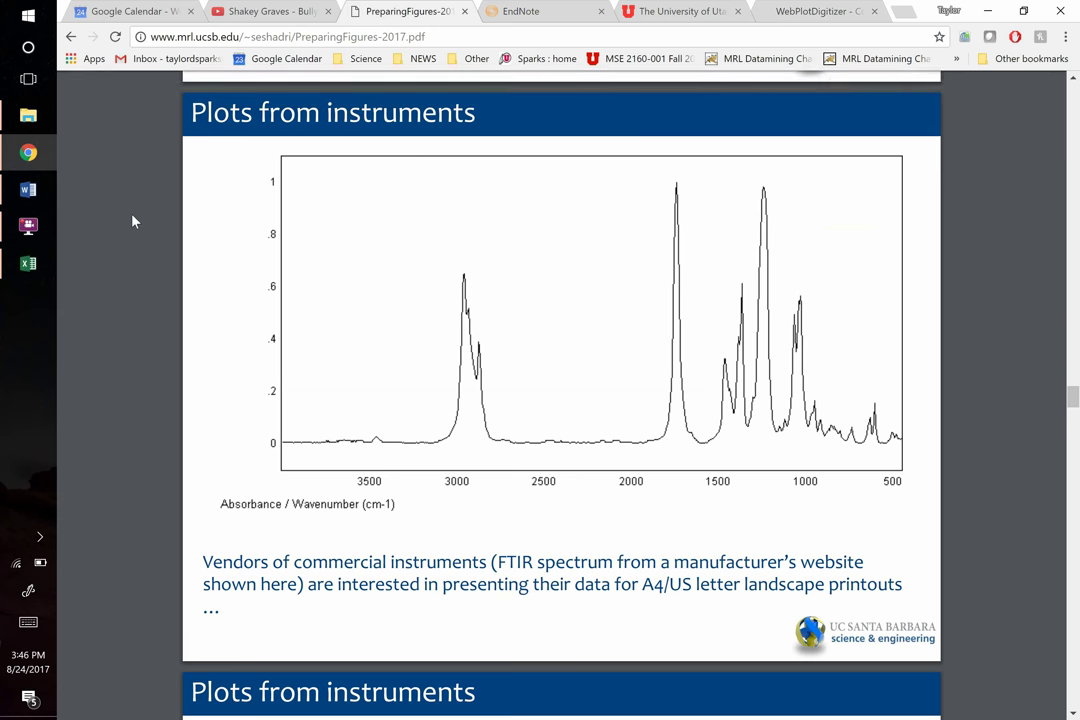
pyautogui.click(803, 9)
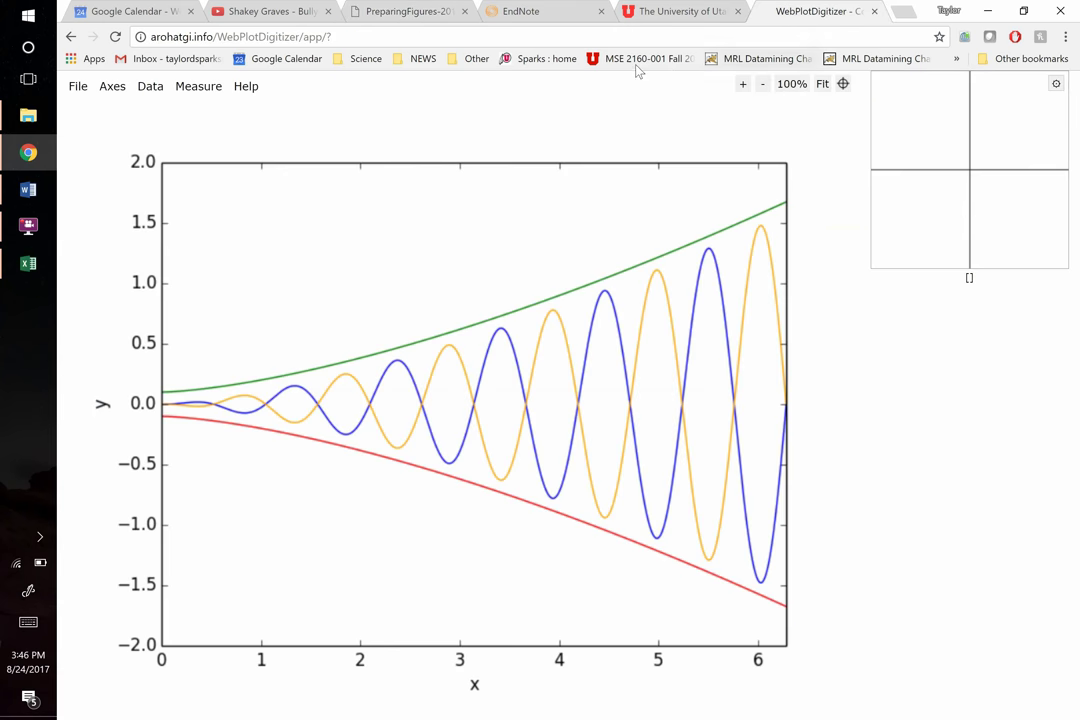
pyautogui.moveTo(88, 95)
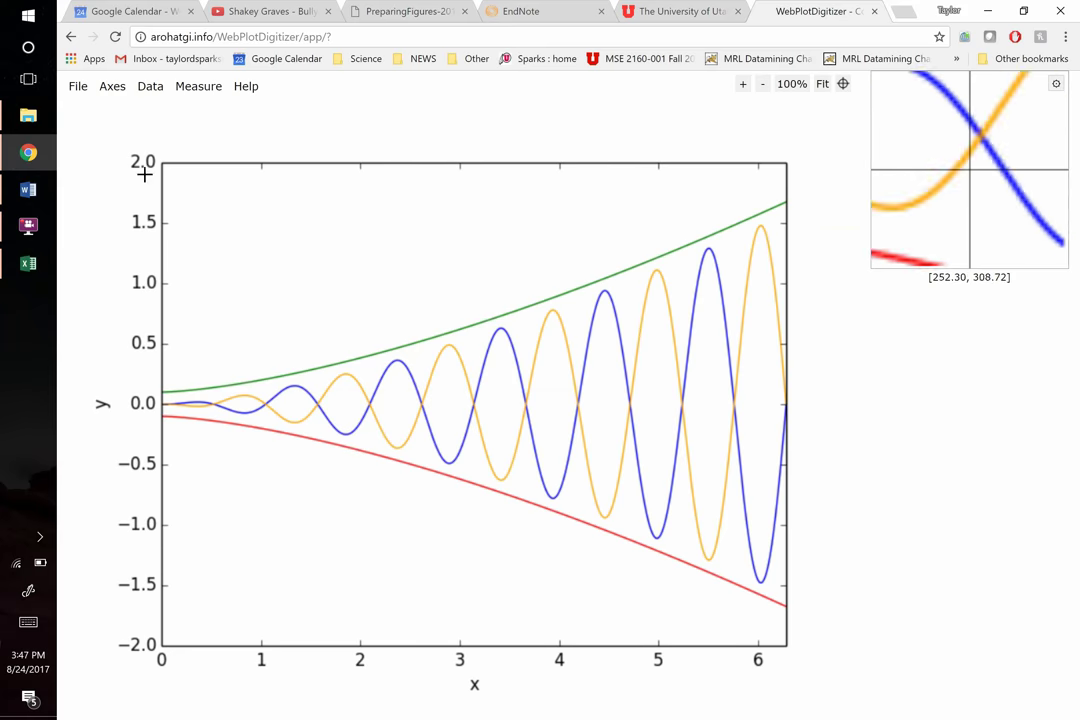
# Load the plot_digitizer screenshot from Downloads as the image to digitize
pyautogui.click(86, 110)
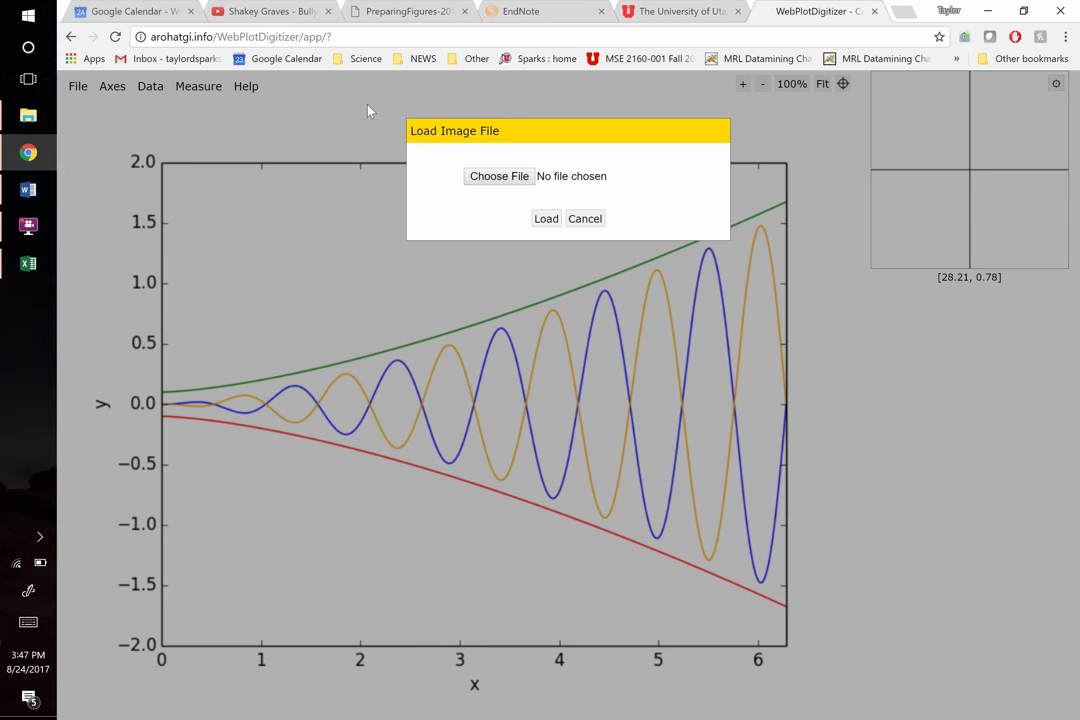
pyautogui.click(496, 176)
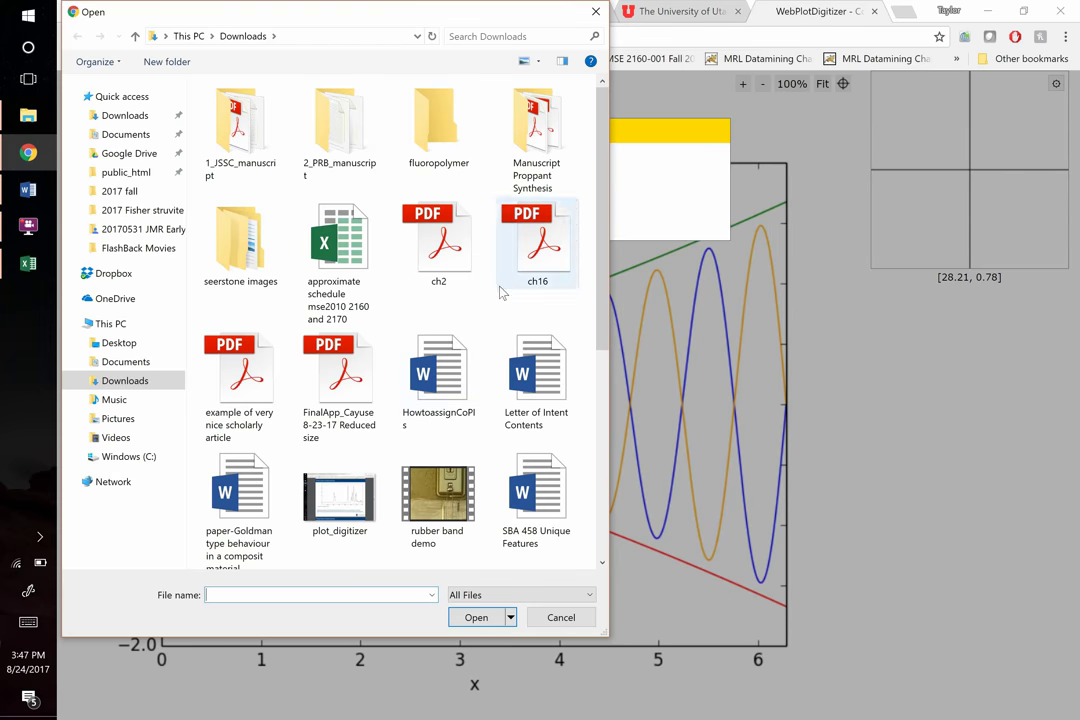
pyautogui.click(338, 390)
pyautogui.scroll(-2, 335, 380)
pyautogui.click(333, 266)
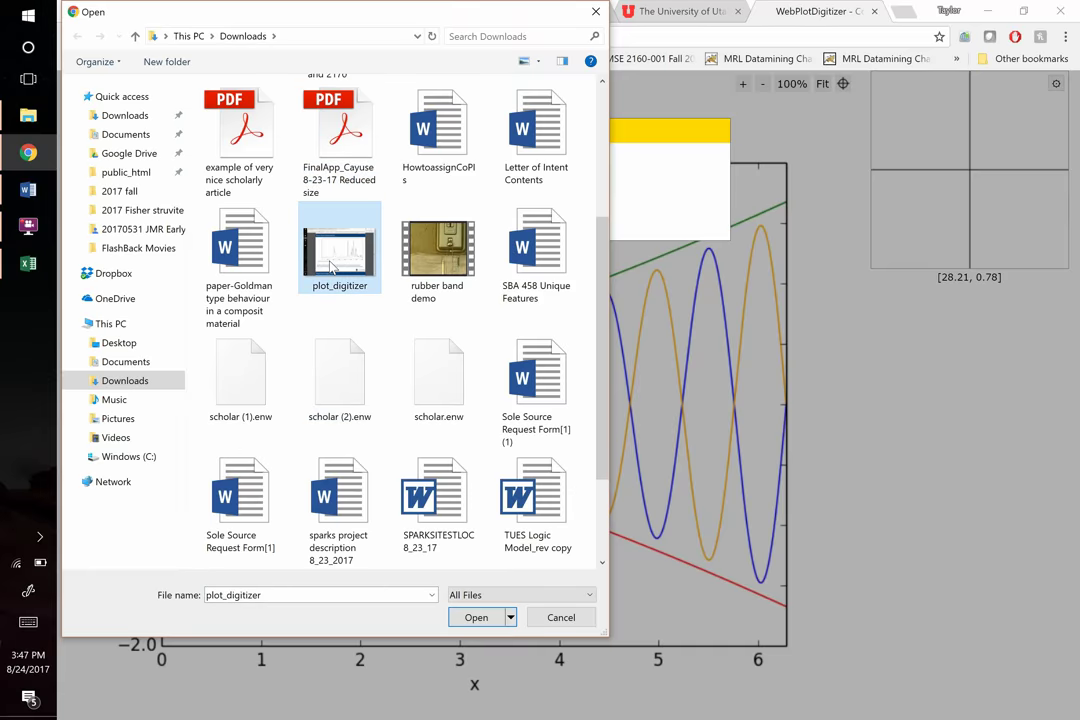
pyautogui.doubleClick(333, 266)
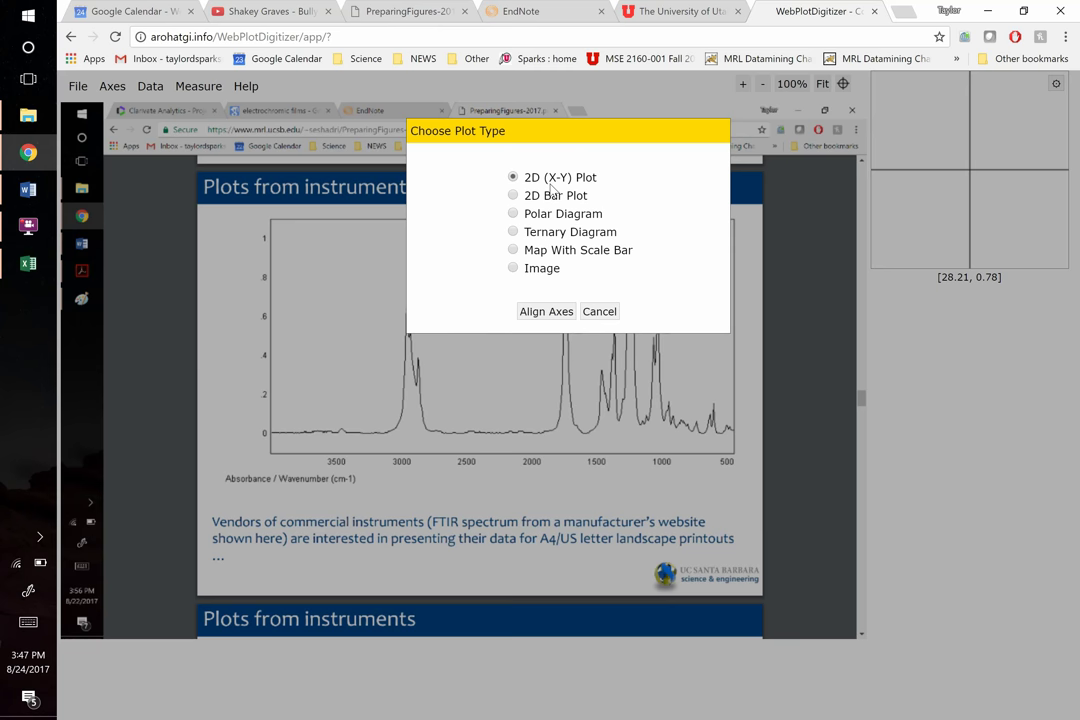
# Keep 2D (X-Y) Plot as the plot type and go on to Align Axes
pyautogui.click(548, 312)
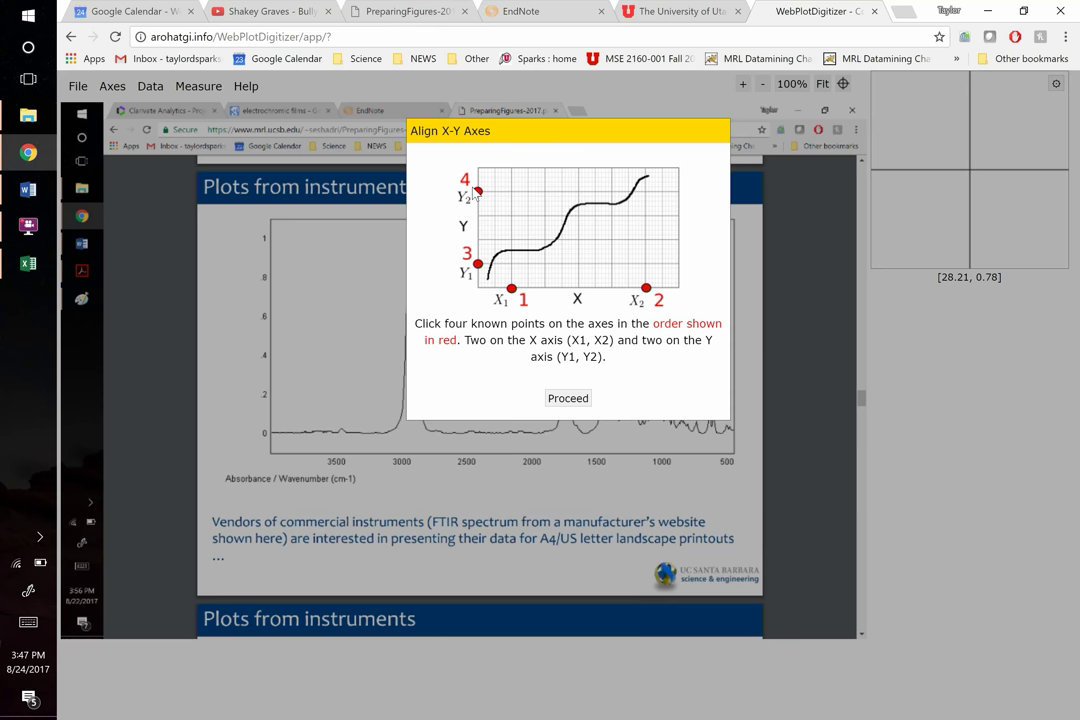
# Place calibration points on the 3500 and 500 x-axis ticks and the 0 and 1 y-axis ticks
pyautogui.click(576, 400)
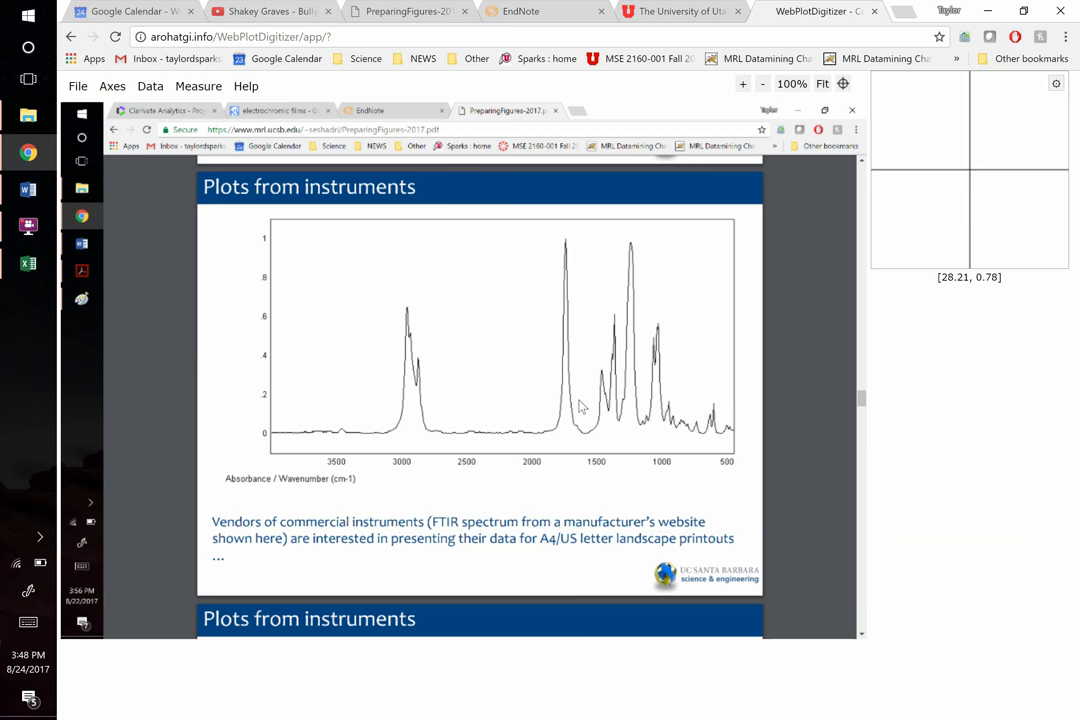
pyautogui.click(337, 455)
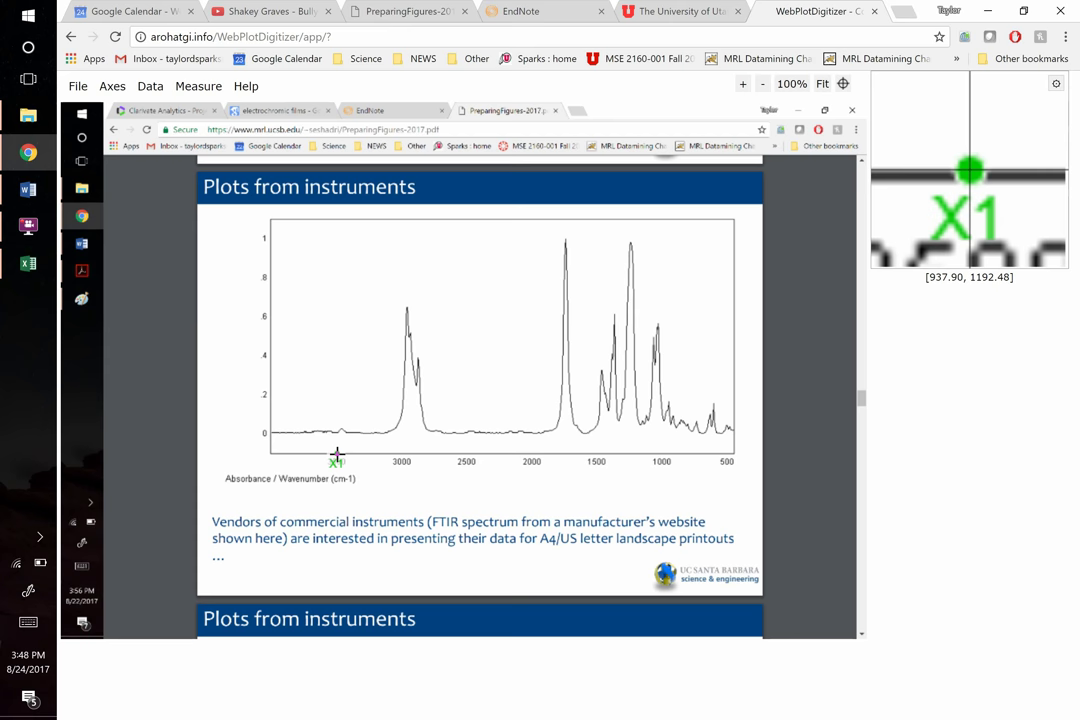
pyautogui.click(728, 454)
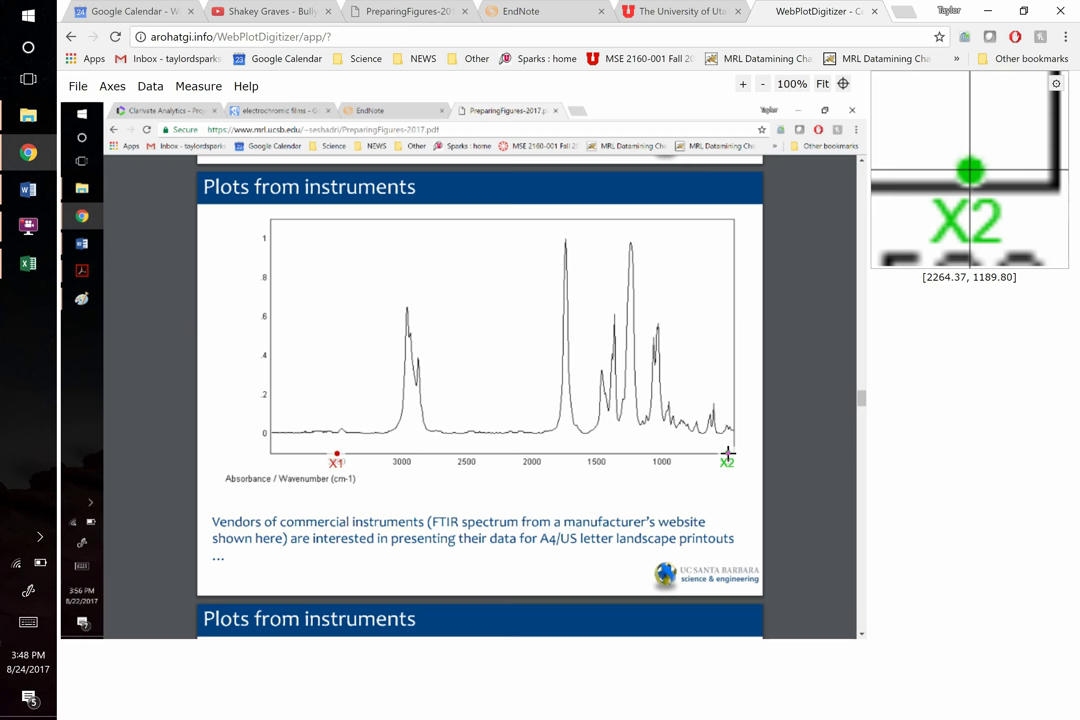
pyautogui.click(270, 432)
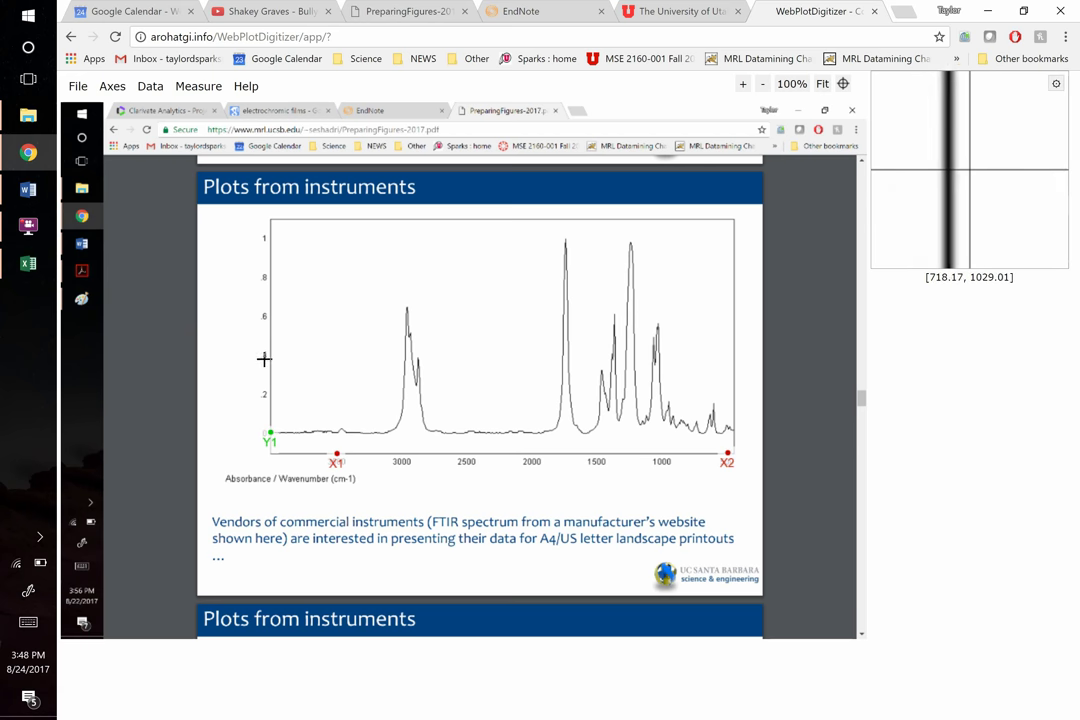
pyautogui.click(269, 238)
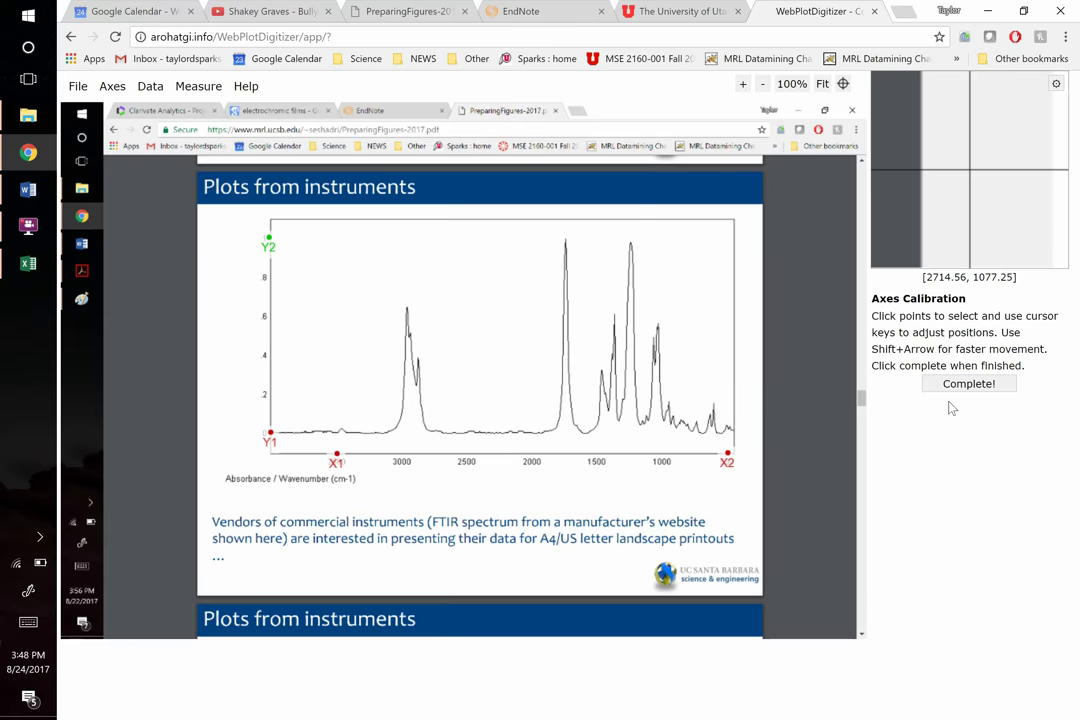
# Enter X-axis values 3500 and 500, keep Y-axis values 0 and 1, and confirm
pyautogui.click(981, 390)
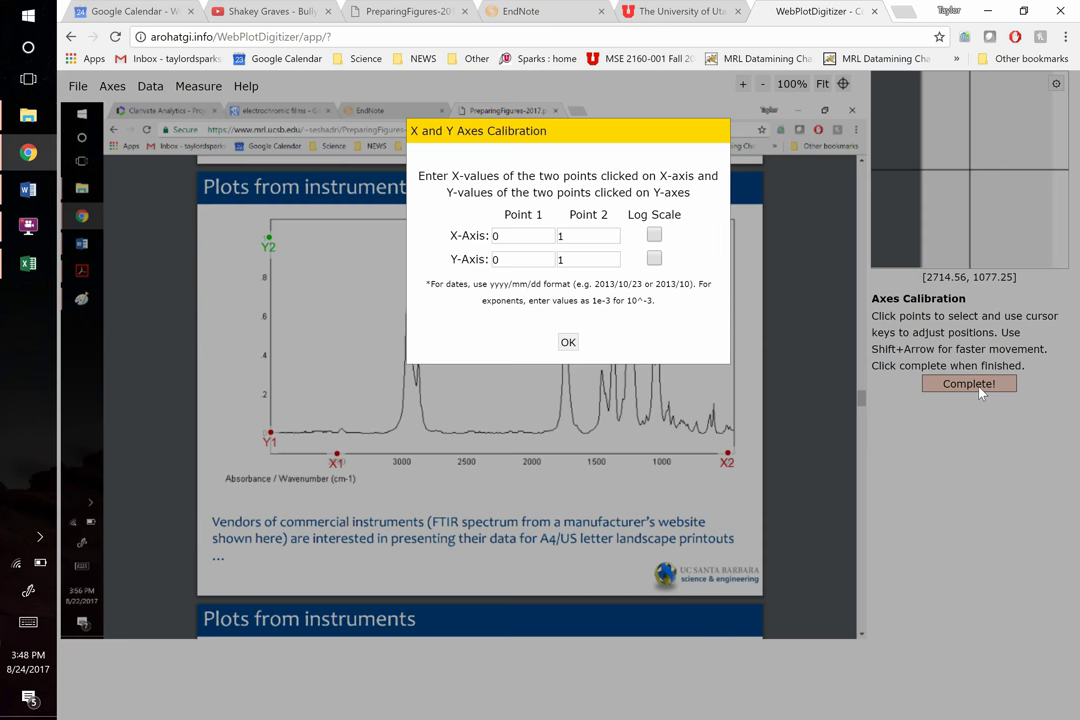
pyautogui.doubleClick(514, 237)
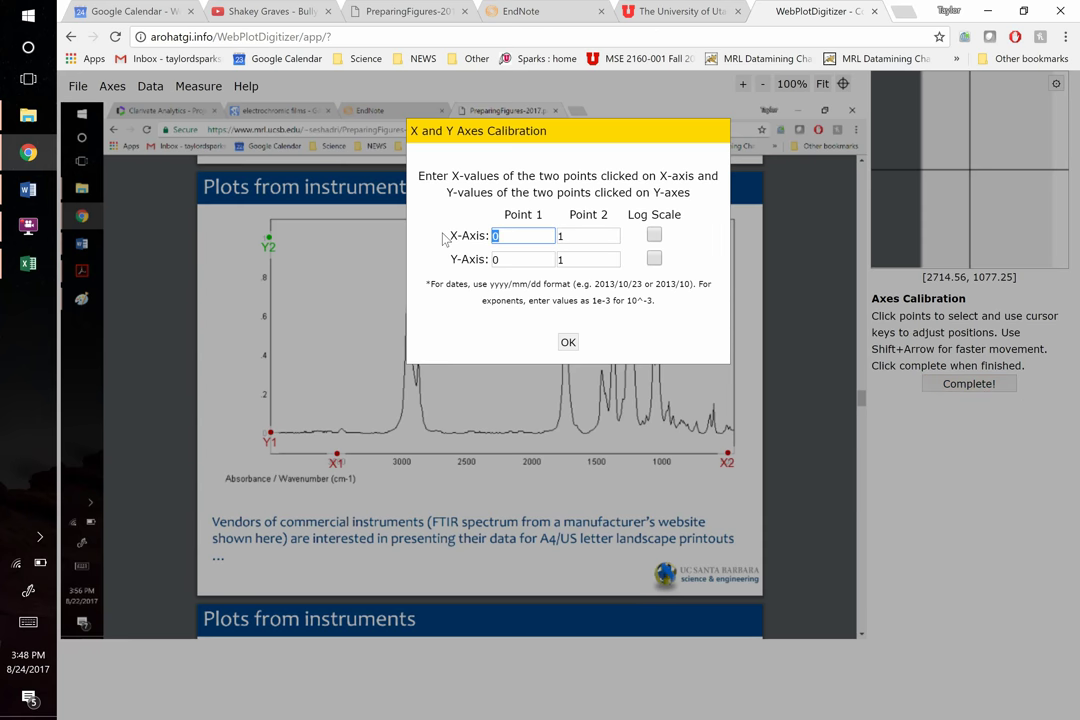
pyautogui.write('3500')
pyautogui.press('Tab')
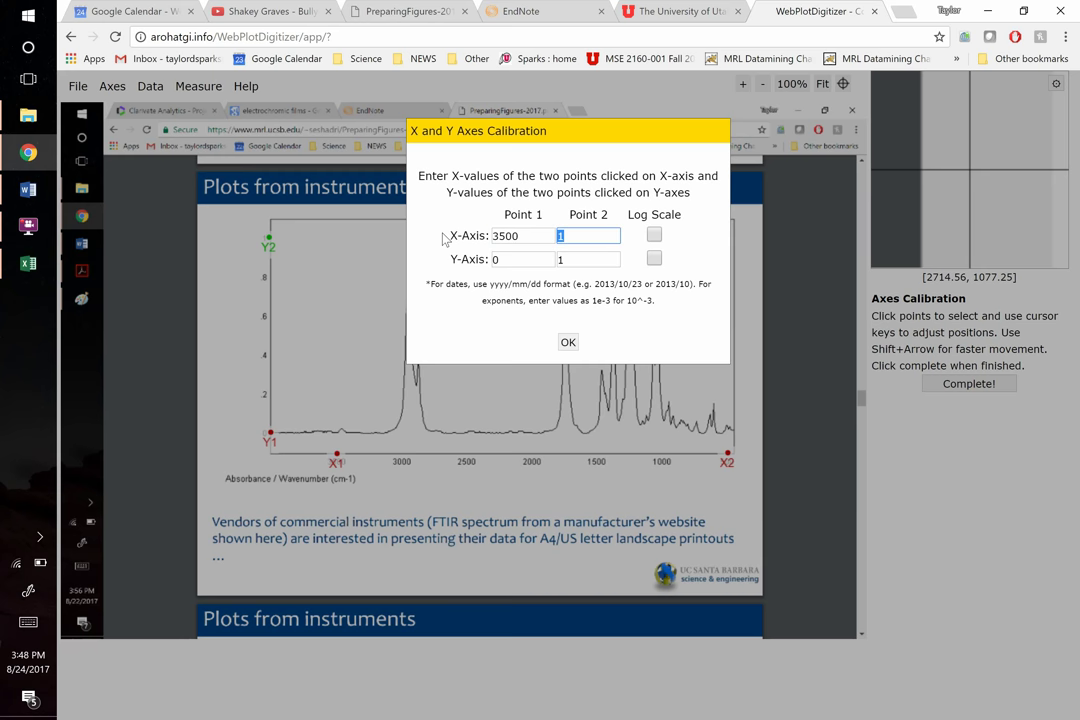
pyautogui.write('500')
pyautogui.press('Tab')
pyautogui.press('Tab')
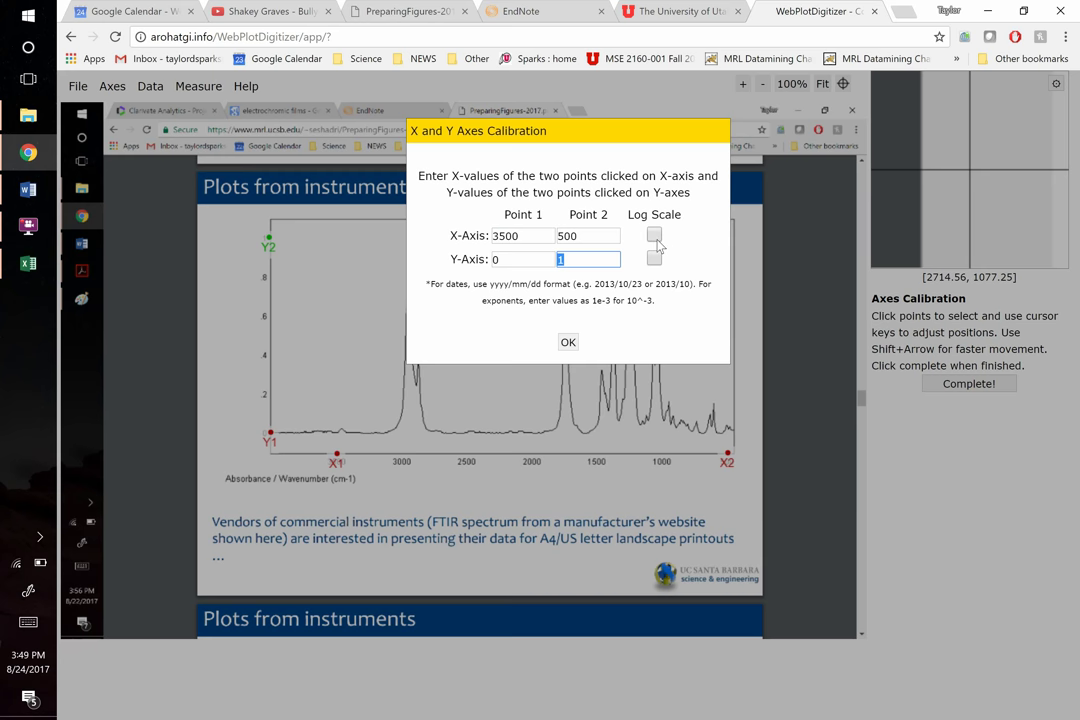
pyautogui.click(567, 342)
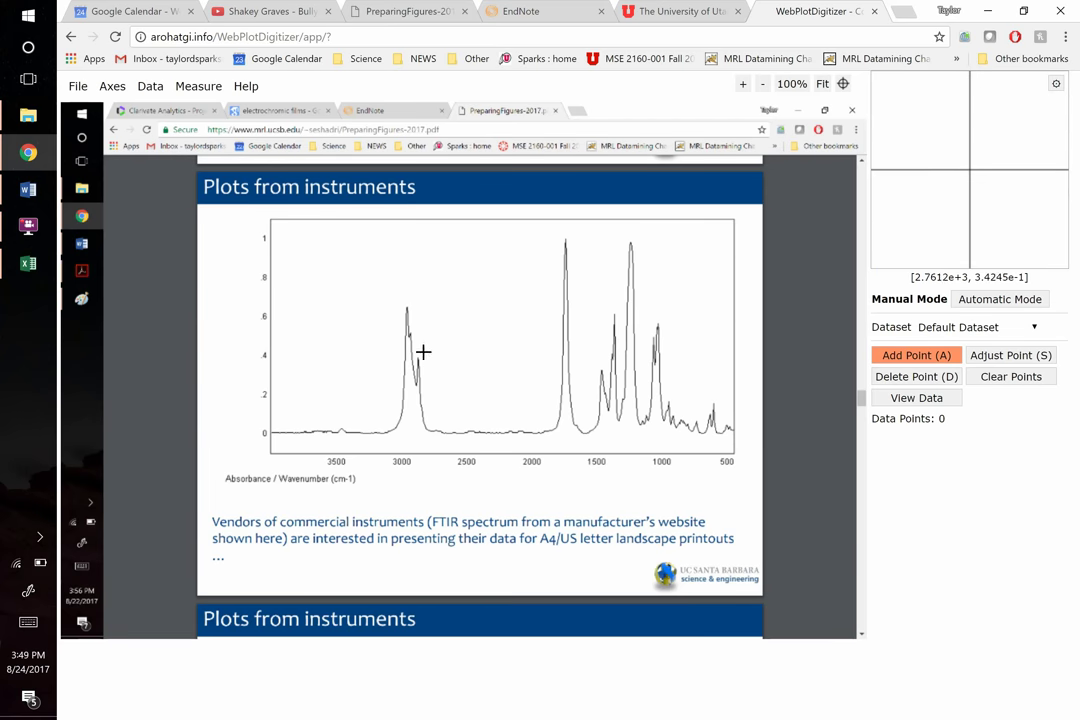
# Add six manual test points down the tall peak near 1750
pyautogui.click(566, 238)
pyautogui.click(563, 258)
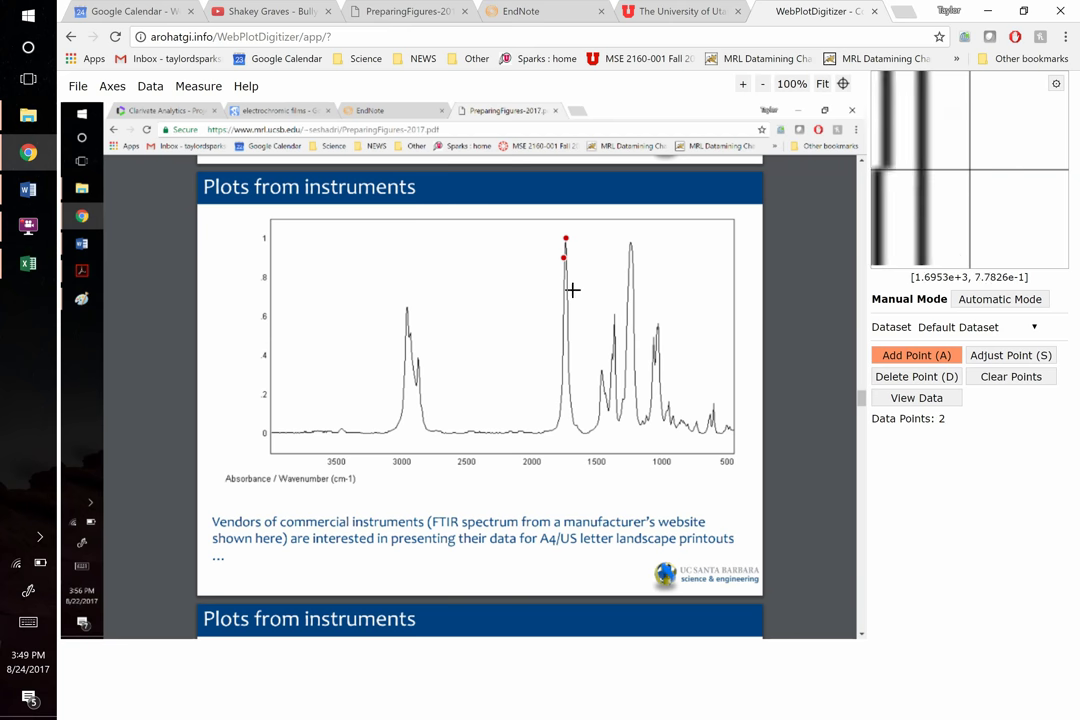
pyautogui.click(567, 299)
pyautogui.click(565, 334)
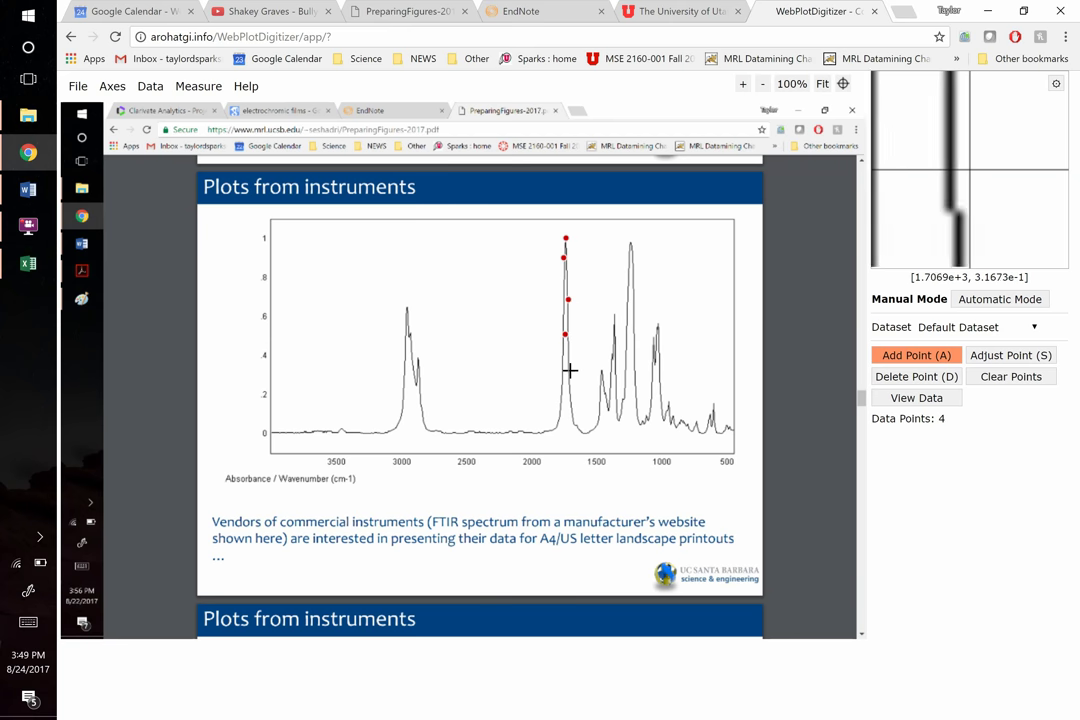
pyautogui.click(569, 370)
pyautogui.click(570, 409)
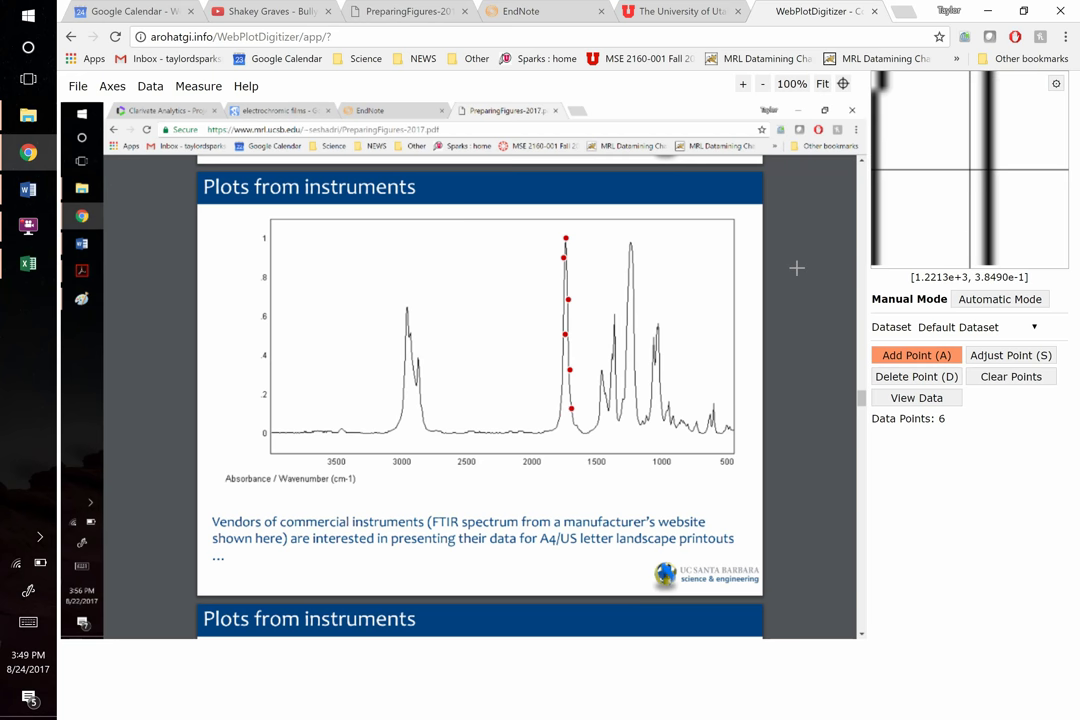
# Clear all the manual points and switch to Automatic Mode
pyautogui.click(1008, 377)
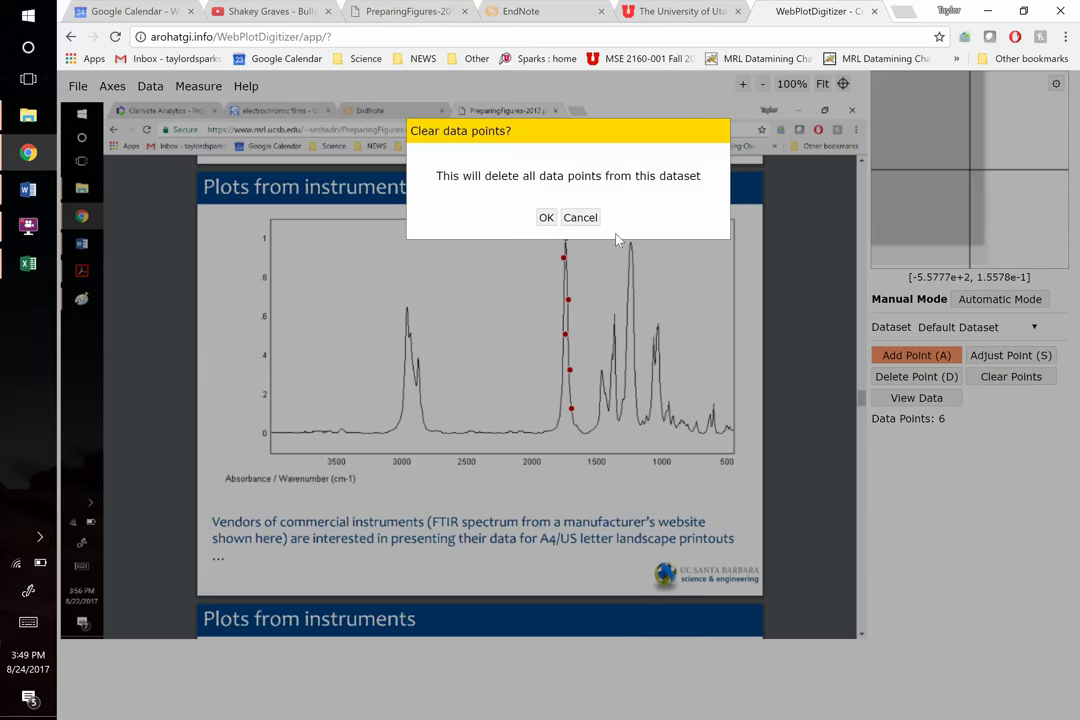
pyautogui.click(546, 218)
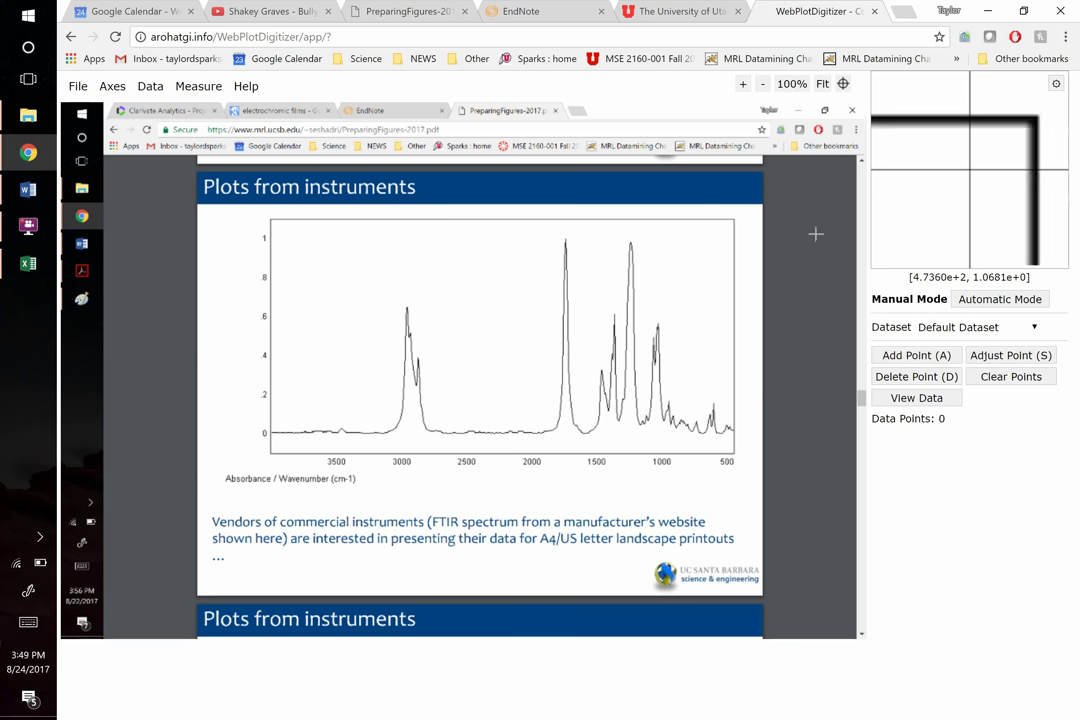
pyautogui.click(1027, 306)
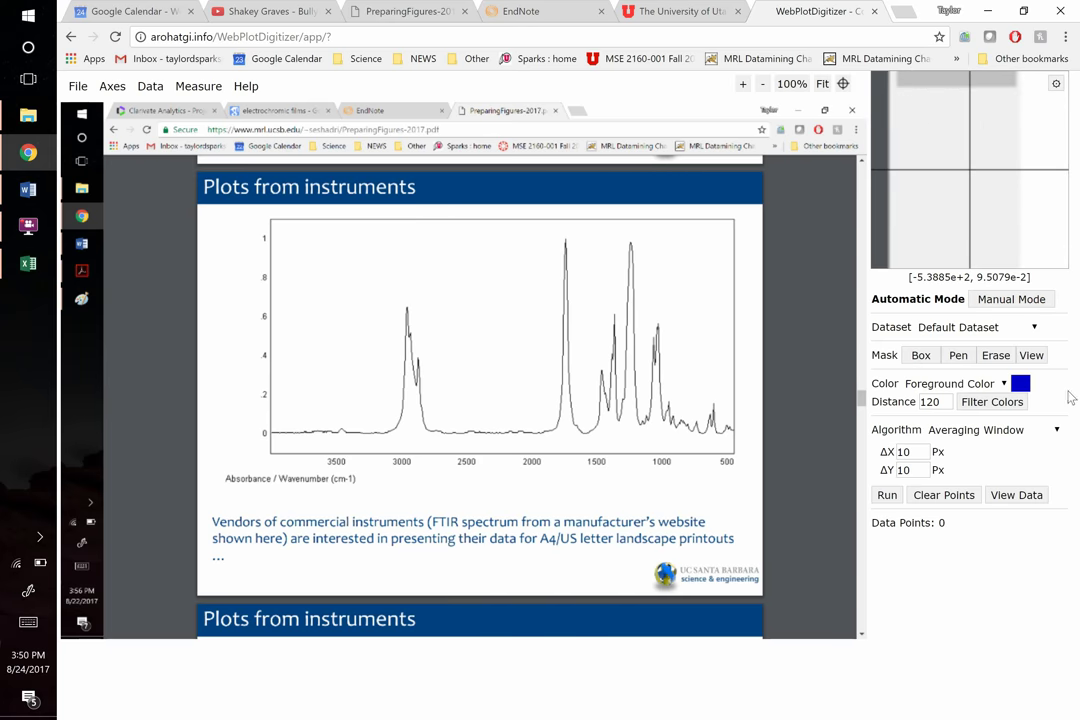
# Set the curve colour to detect to black
pyautogui.click(1020, 383)
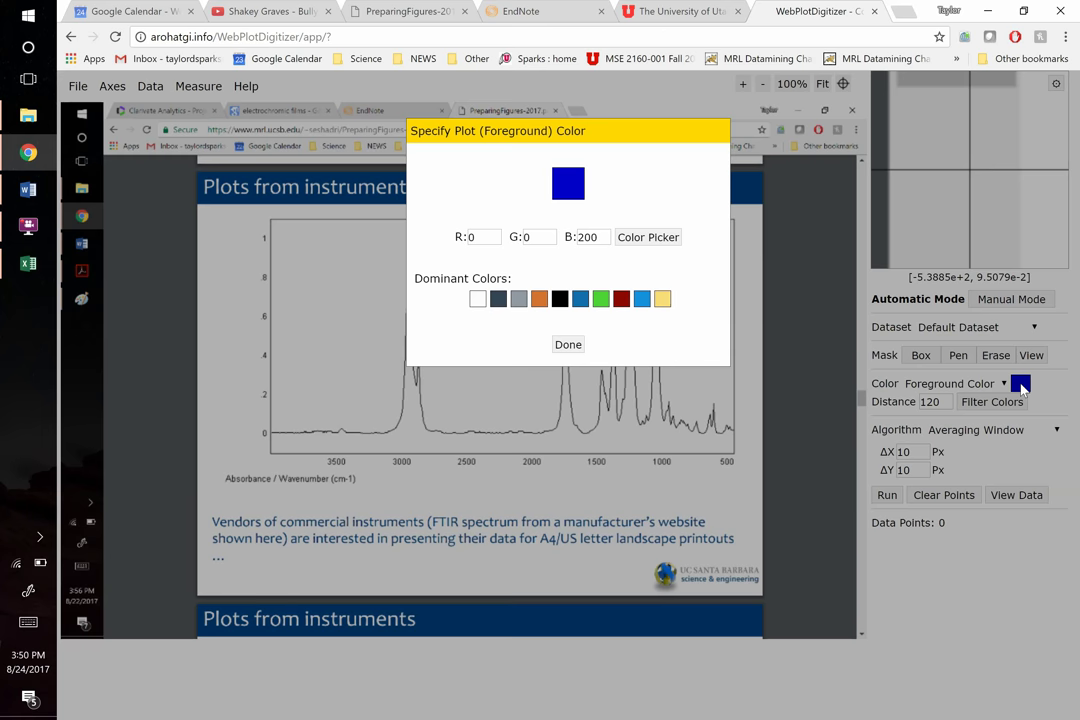
pyautogui.click(561, 299)
pyautogui.click(568, 344)
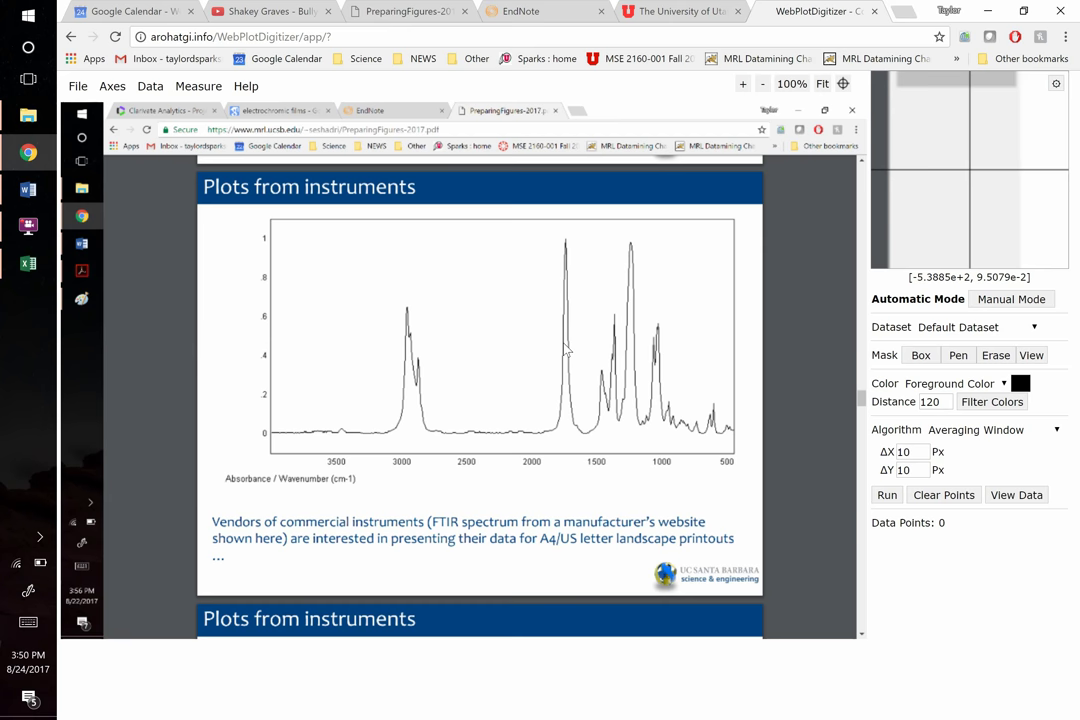
# Run extraction over the whole image, then clear the resulting 4189 points
pyautogui.click(893, 497)
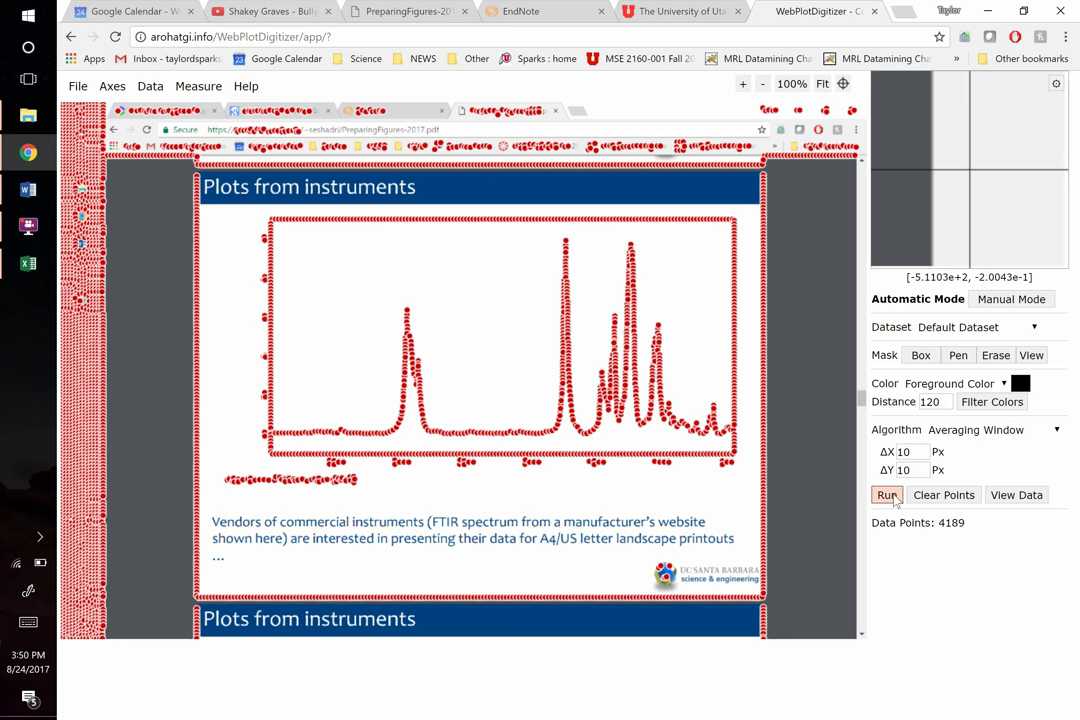
pyautogui.click(932, 495)
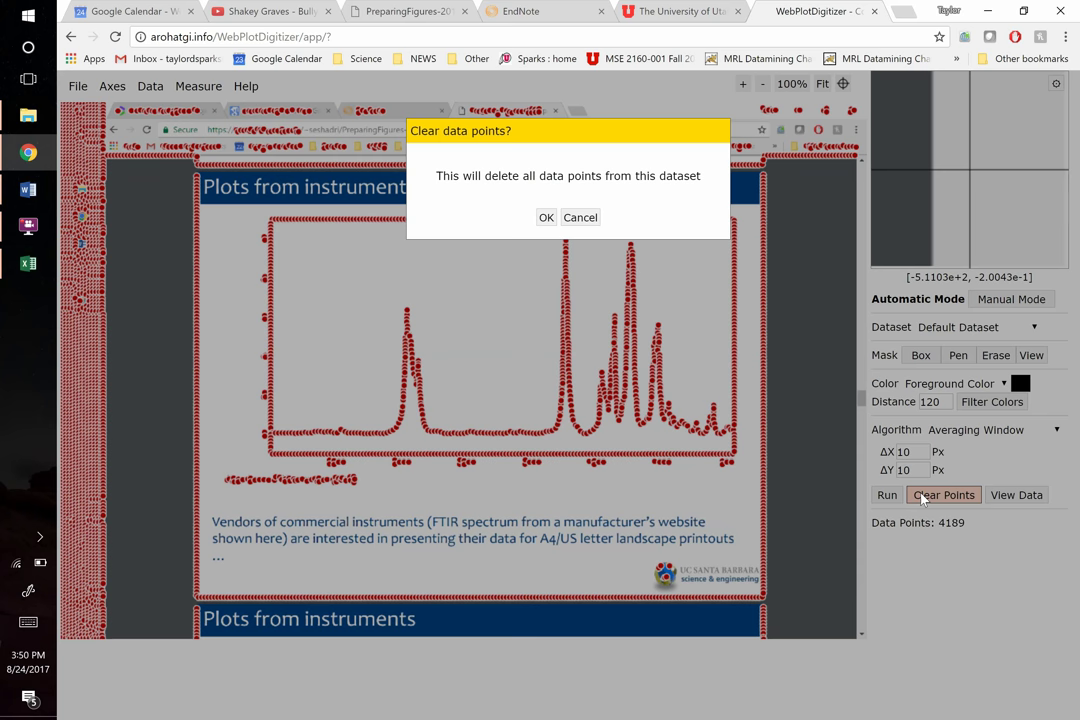
pyautogui.click(546, 217)
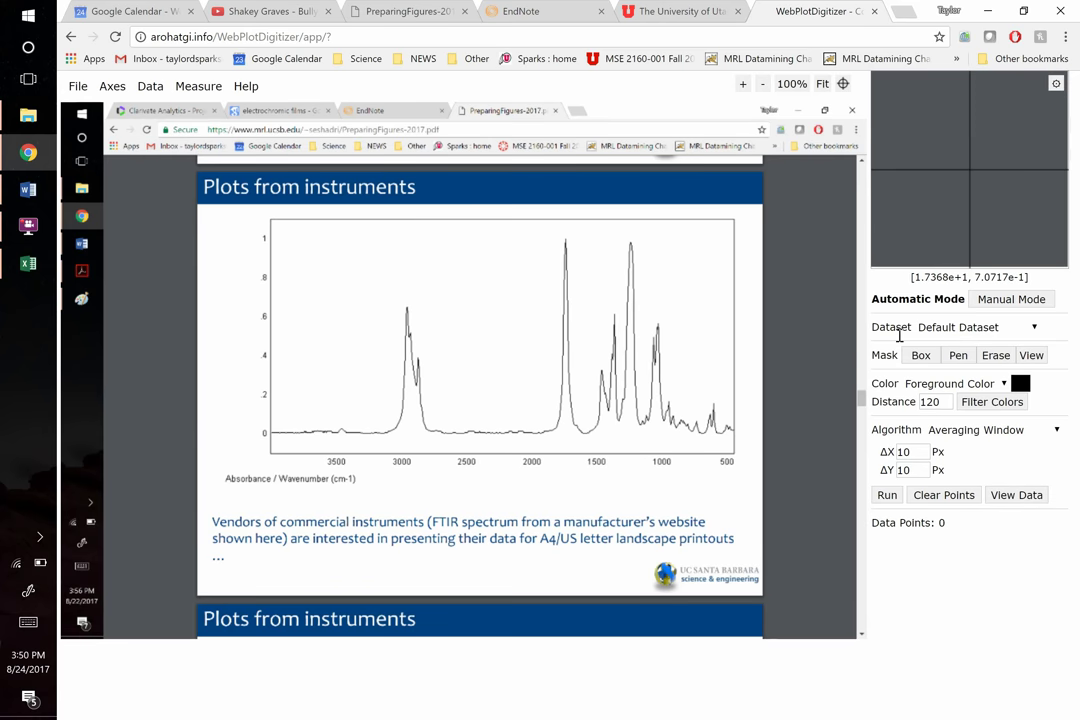
# Paint a pen mask over the baseline and 1750 peak and extract points from it
pyautogui.click(962, 356)
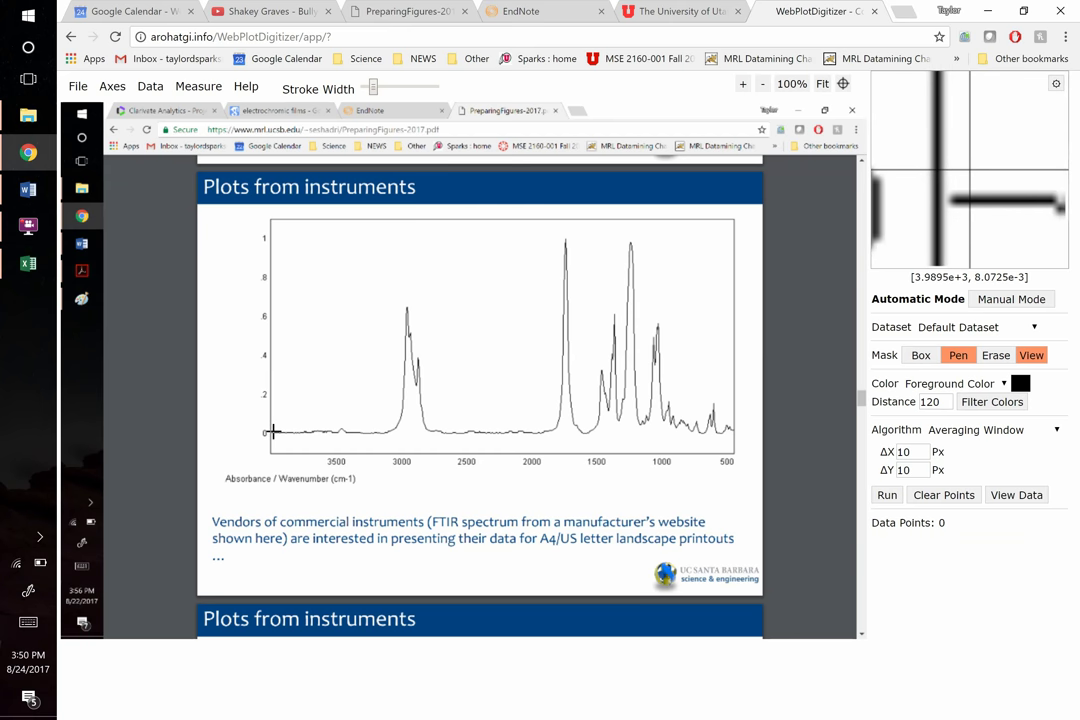
pyautogui.moveTo(272, 431)
pyautogui.mouseDown()
pyautogui.moveTo(384, 431)
pyautogui.moveTo(403, 419)
pyautogui.moveTo(412, 301)
pyautogui.moveTo(405, 357)
pyautogui.moveTo(437, 429)
pyautogui.moveTo(417, 369)
pyautogui.moveTo(441, 422)
pyautogui.moveTo(475, 381)
pyautogui.moveTo(560, 346)
pyautogui.moveTo(485, 381)
pyautogui.moveTo(477, 431)
pyautogui.moveTo(545, 419)
pyautogui.moveTo(610, 322)
pyautogui.mouseUp()
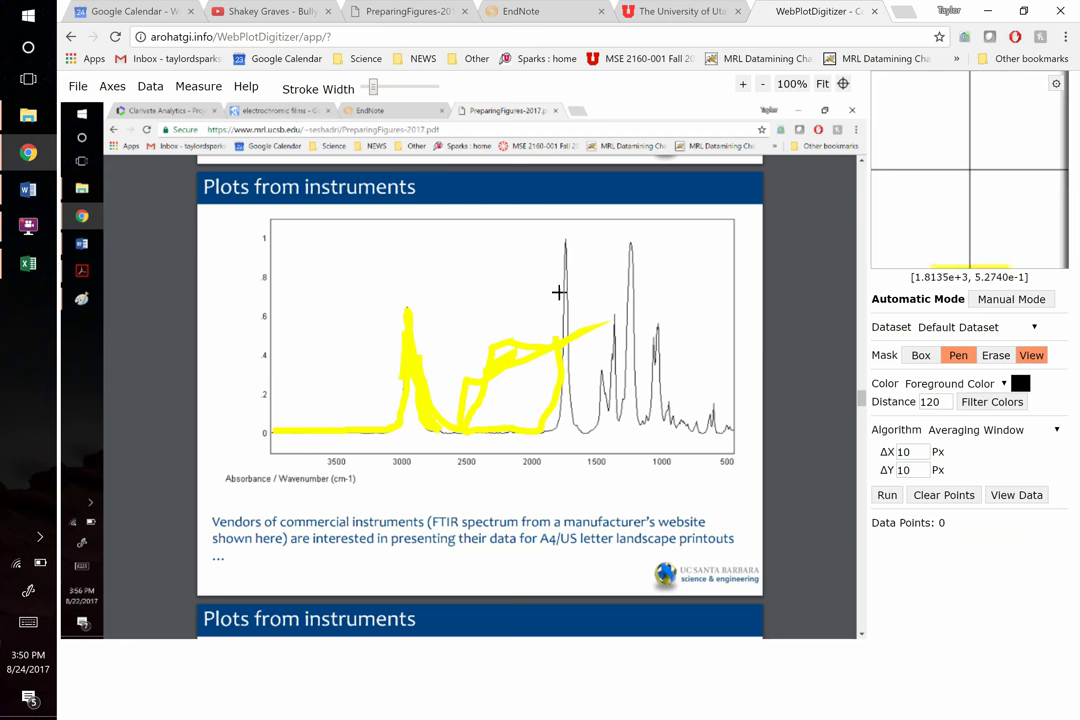
pyautogui.moveTo(559, 292)
pyautogui.mouseDown()
pyautogui.moveTo(562, 374)
pyautogui.moveTo(547, 434)
pyautogui.moveTo(436, 431)
pyautogui.mouseUp()
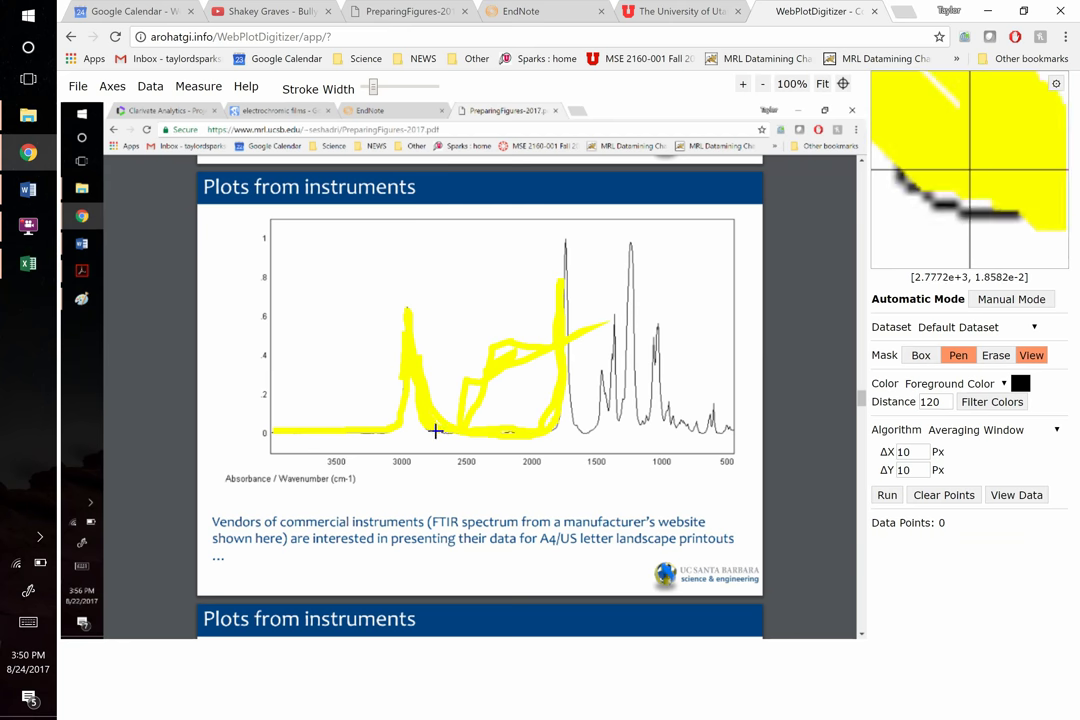
pyautogui.click(887, 498)
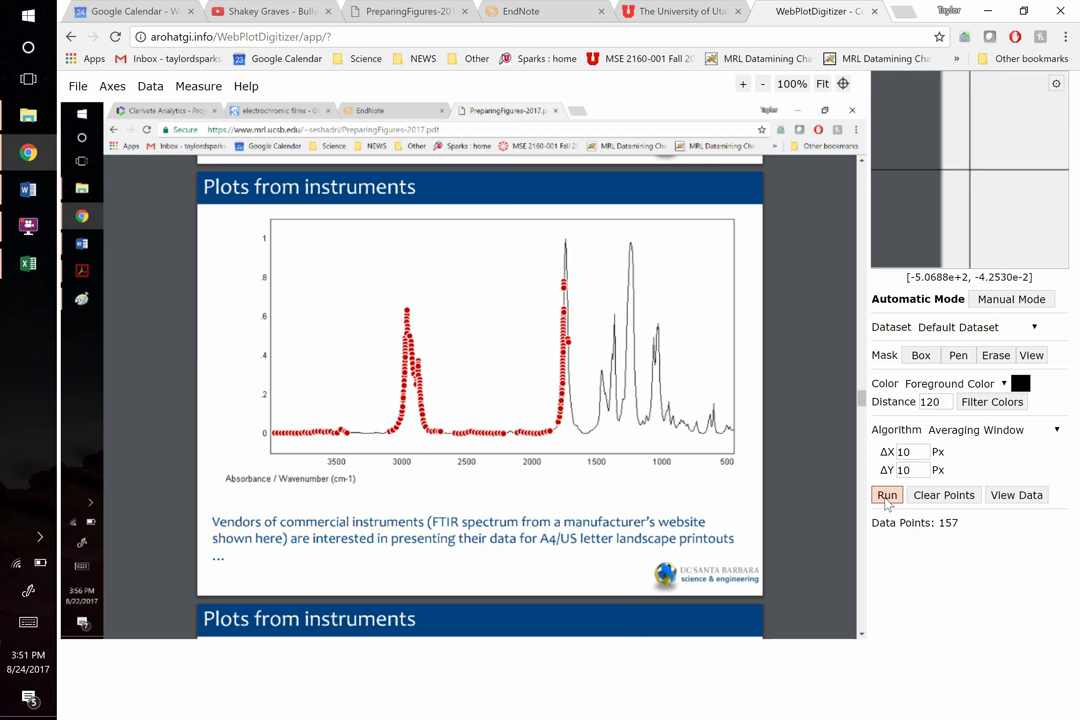
# Clear the 157 points, set ΔX and ΔY to 1 px, and rerun extraction
pyautogui.click(943, 495)
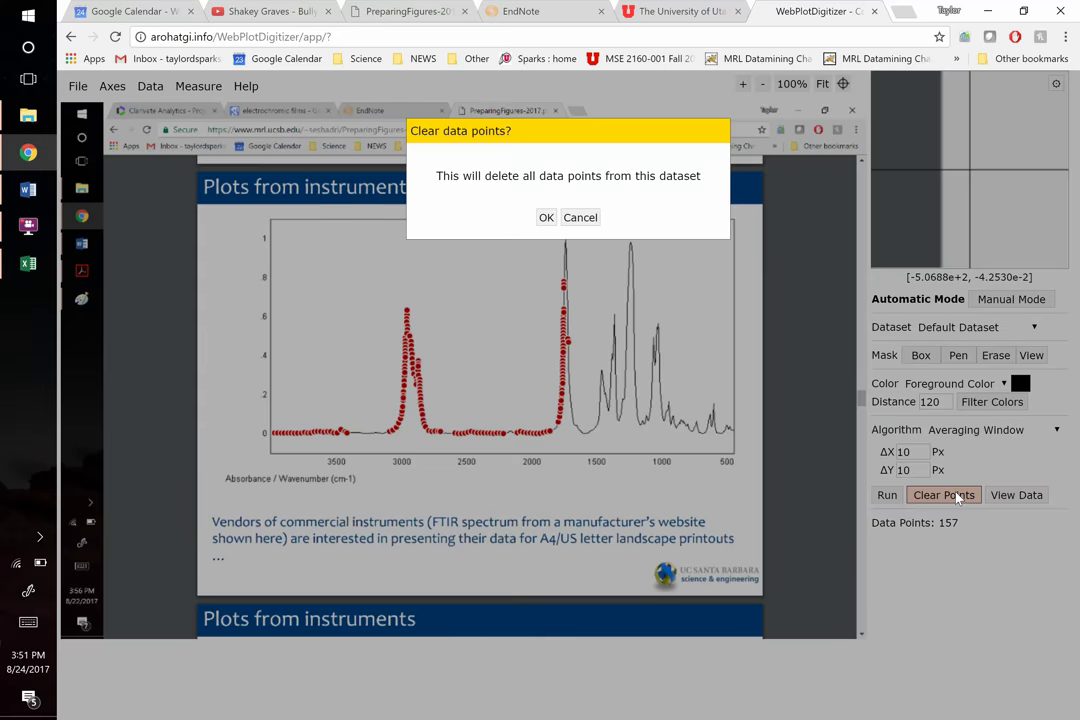
pyautogui.click(547, 217)
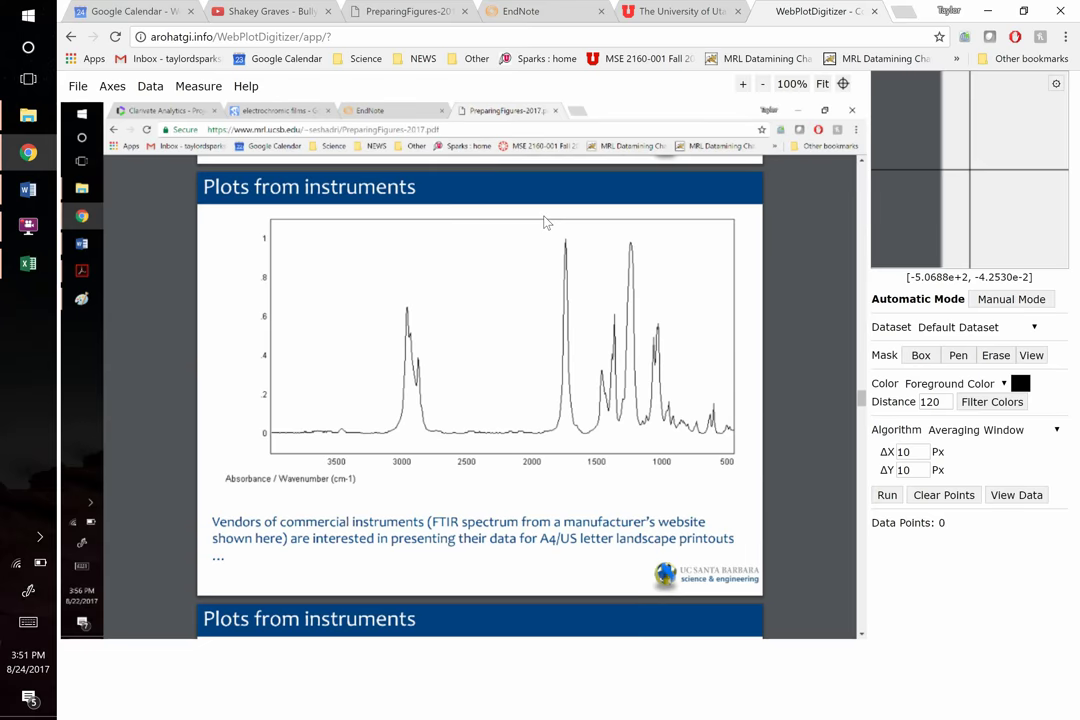
pyautogui.moveTo(918, 453); pyautogui.dragTo(883, 469)
pyautogui.write('11')
pyautogui.click(886, 495)
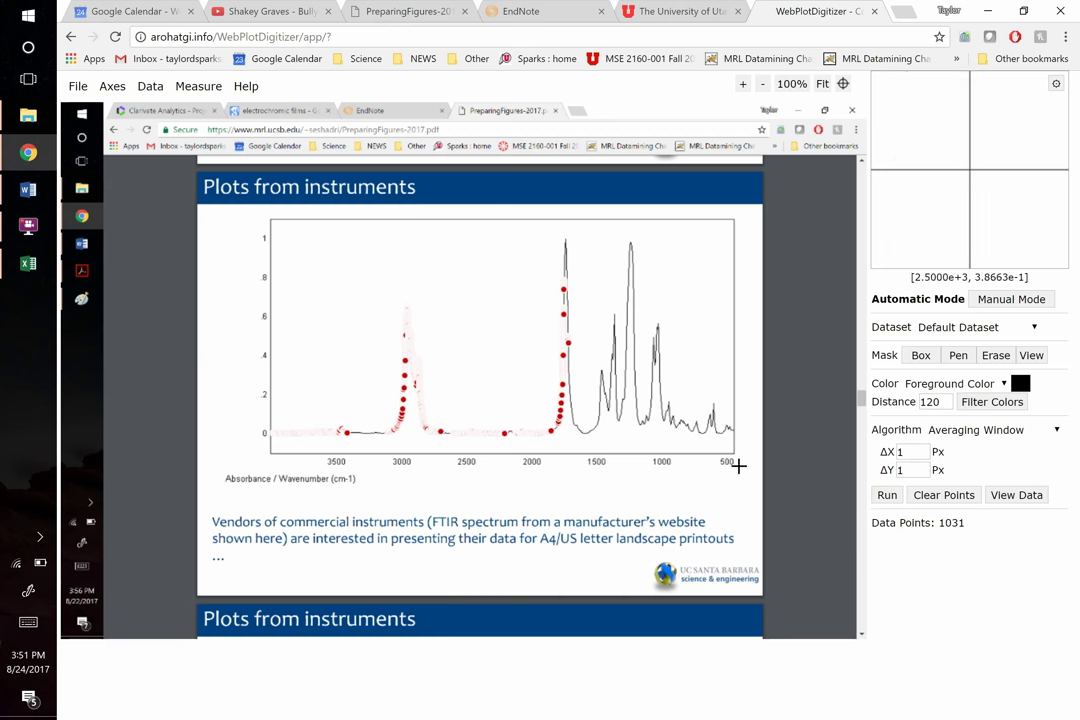
# Open the 1031 acquired X,Y points in View Data and download them as CSV
pyautogui.click(1027, 496)
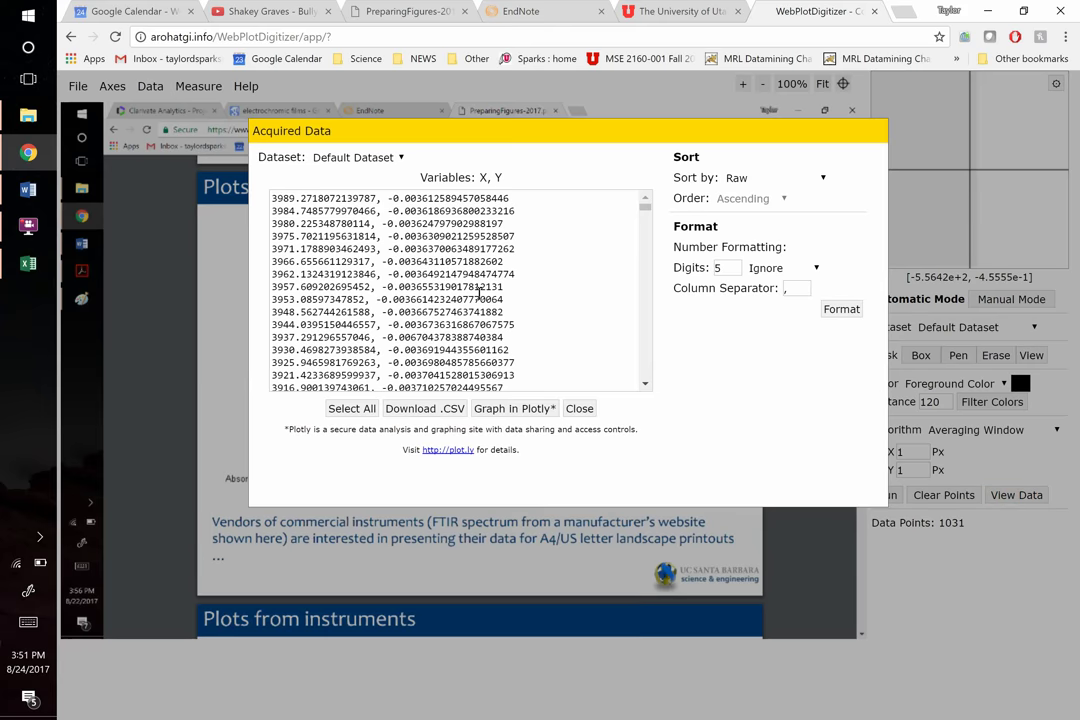
pyautogui.moveTo(343, 226); pyautogui.dragTo(535, 460)
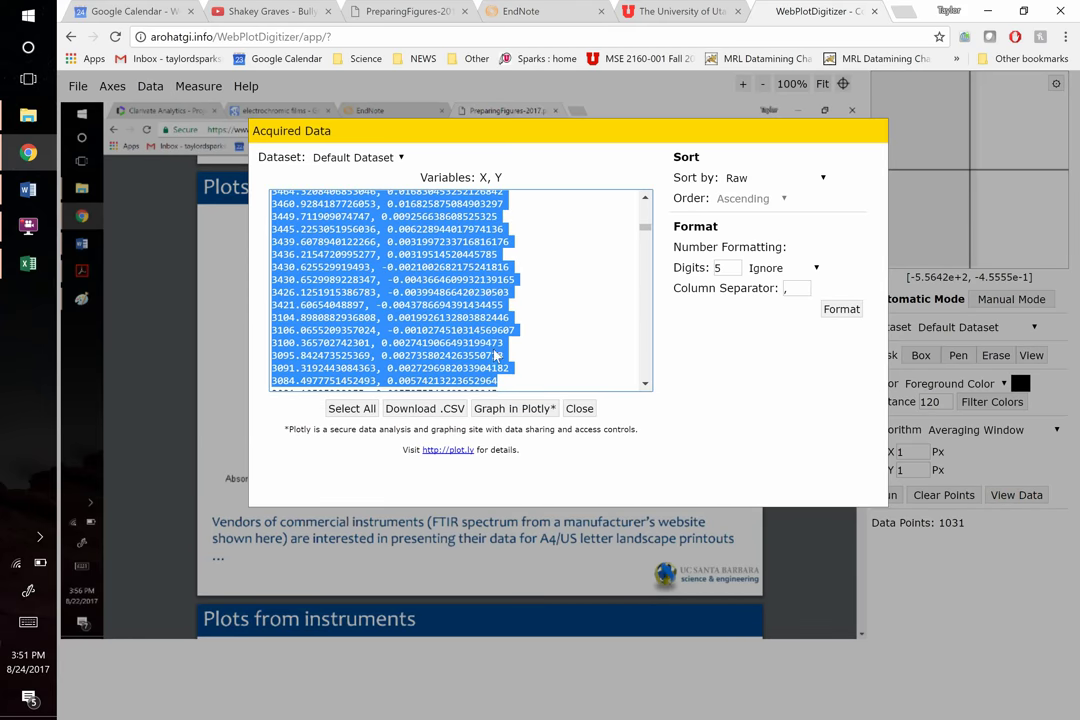
pyautogui.click(470, 297)
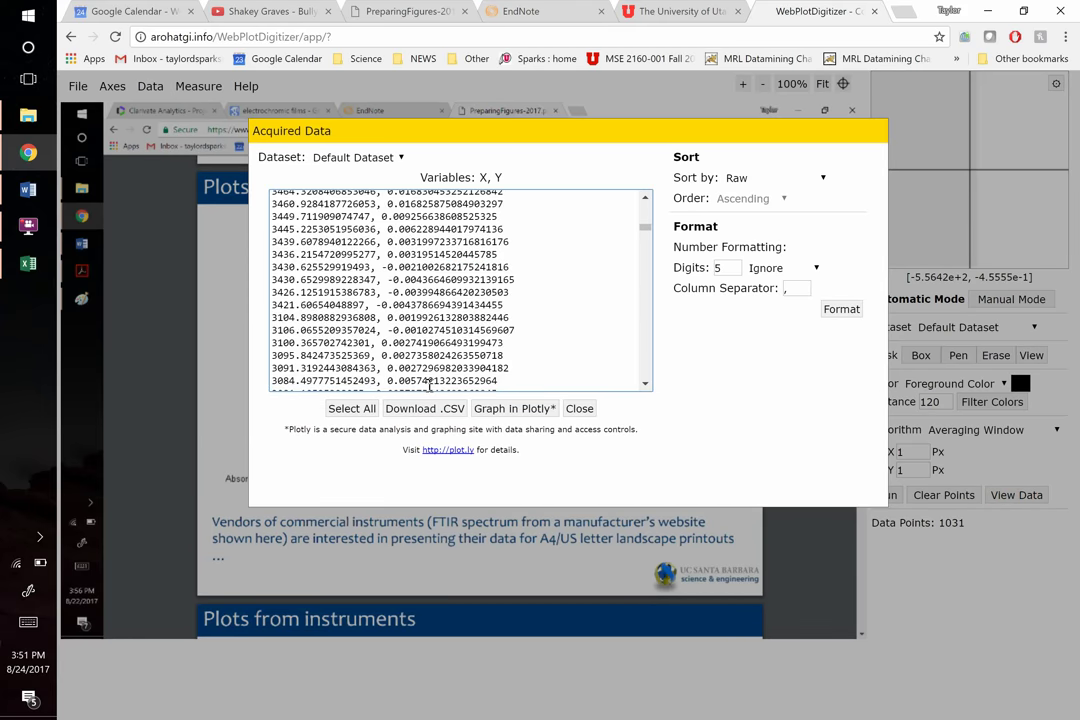
pyautogui.click(417, 410)
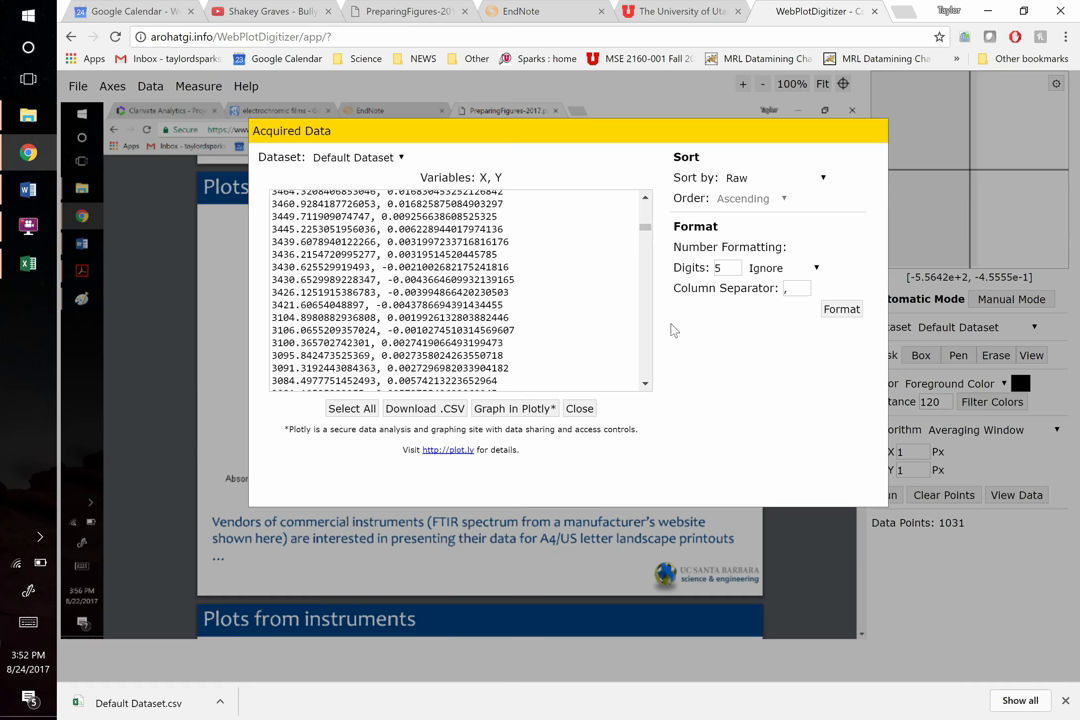
pyautogui.click(579, 408)
pyautogui.moveTo(195, 90)
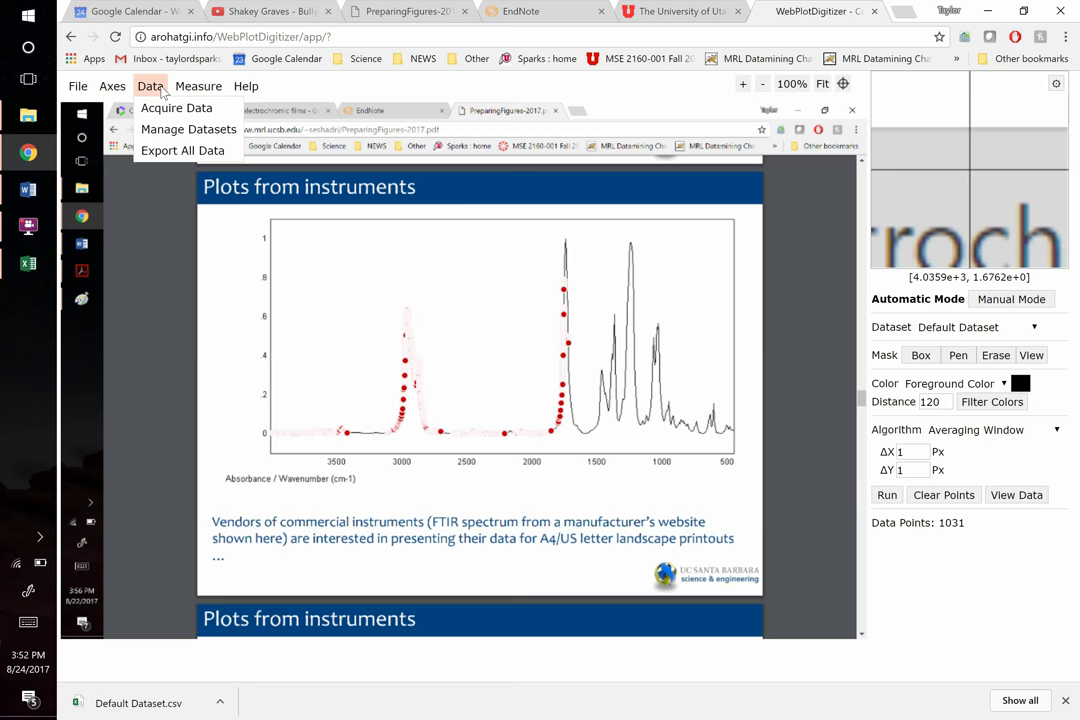
# Add two empty datasets in Manage Datasets, then open Default Dataset.csv from the download bar
pyautogui.click(165, 140)
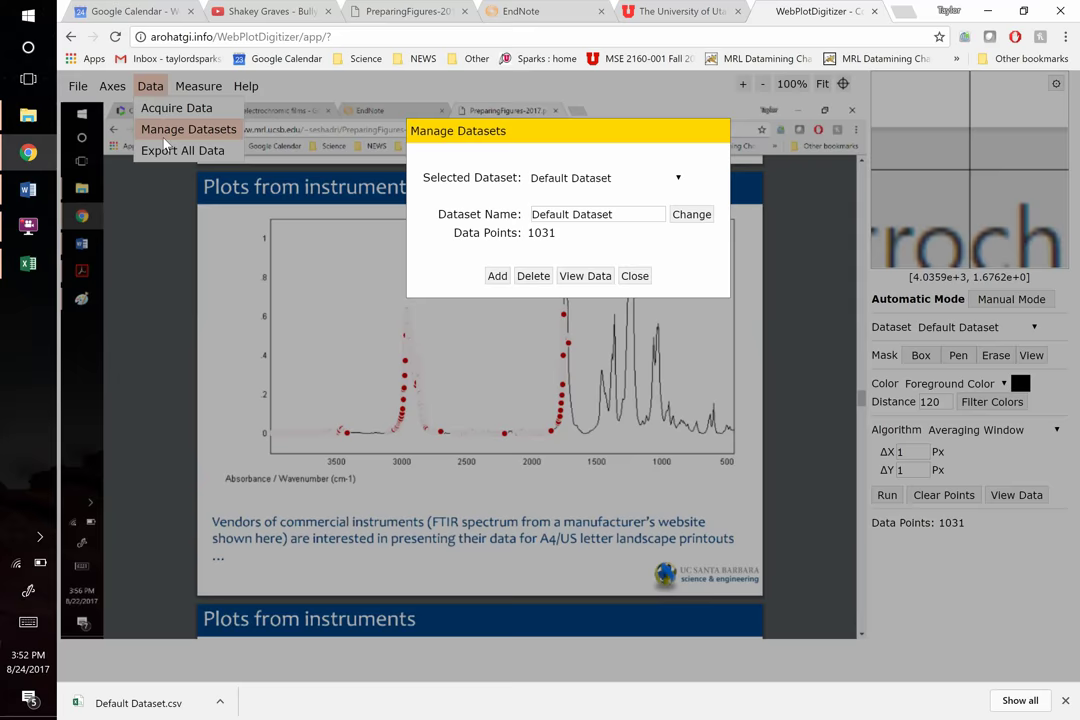
pyautogui.click(607, 182)
pyautogui.click(607, 188)
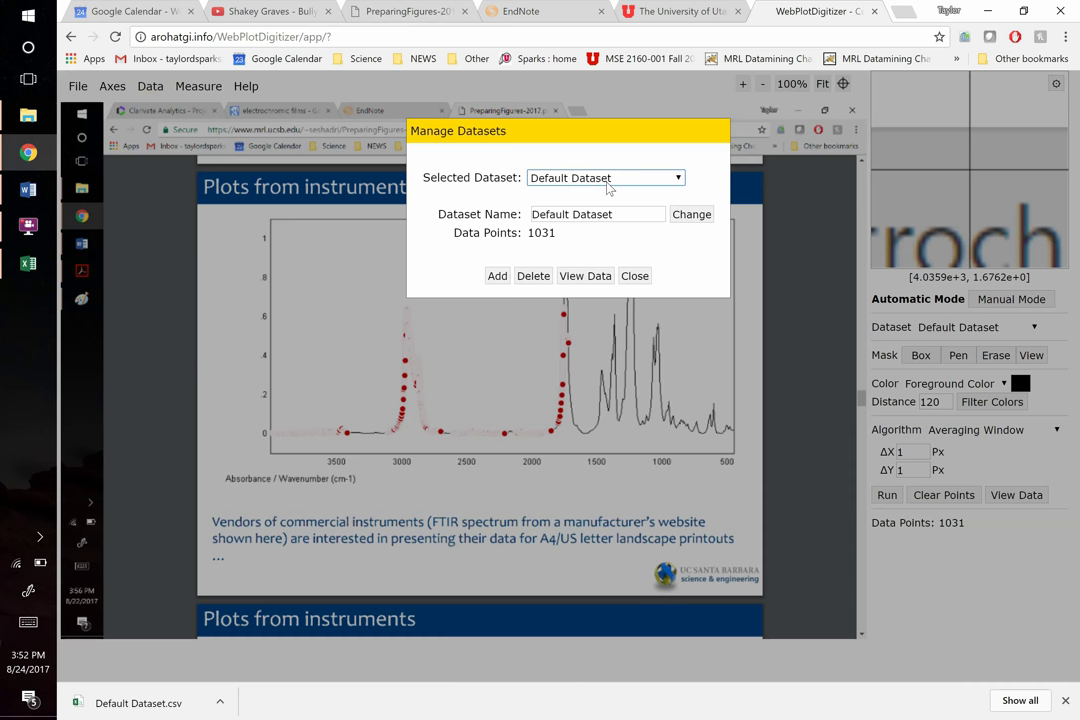
pyautogui.click(497, 278)
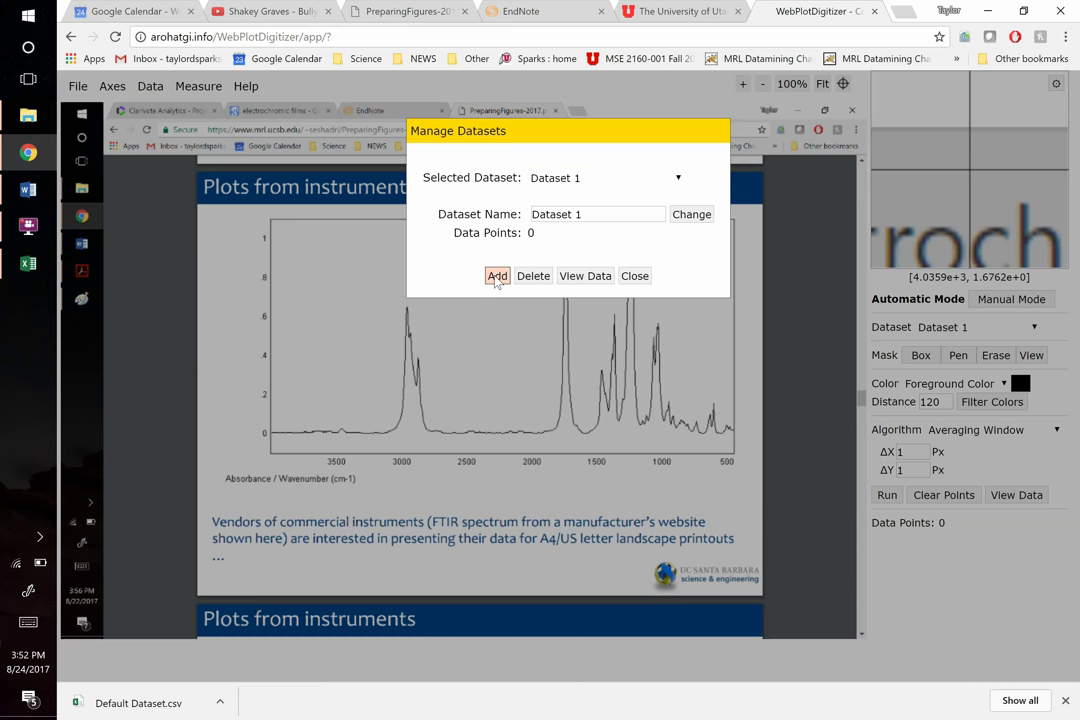
pyautogui.click(497, 276)
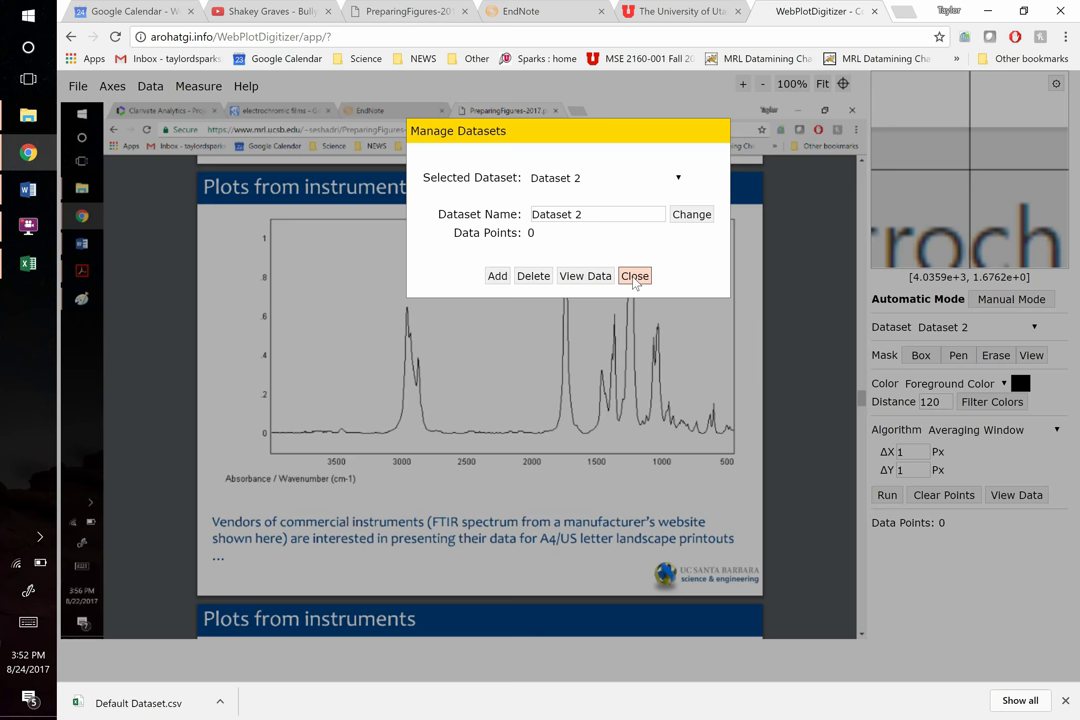
pyautogui.click(634, 276)
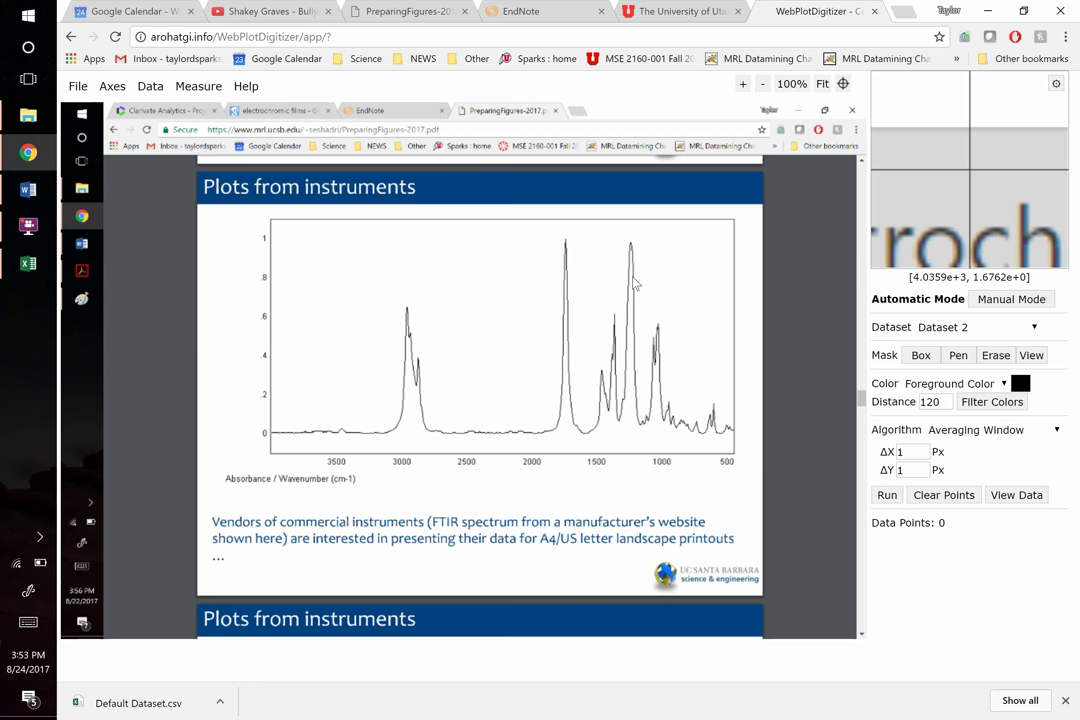
pyautogui.click(152, 708)
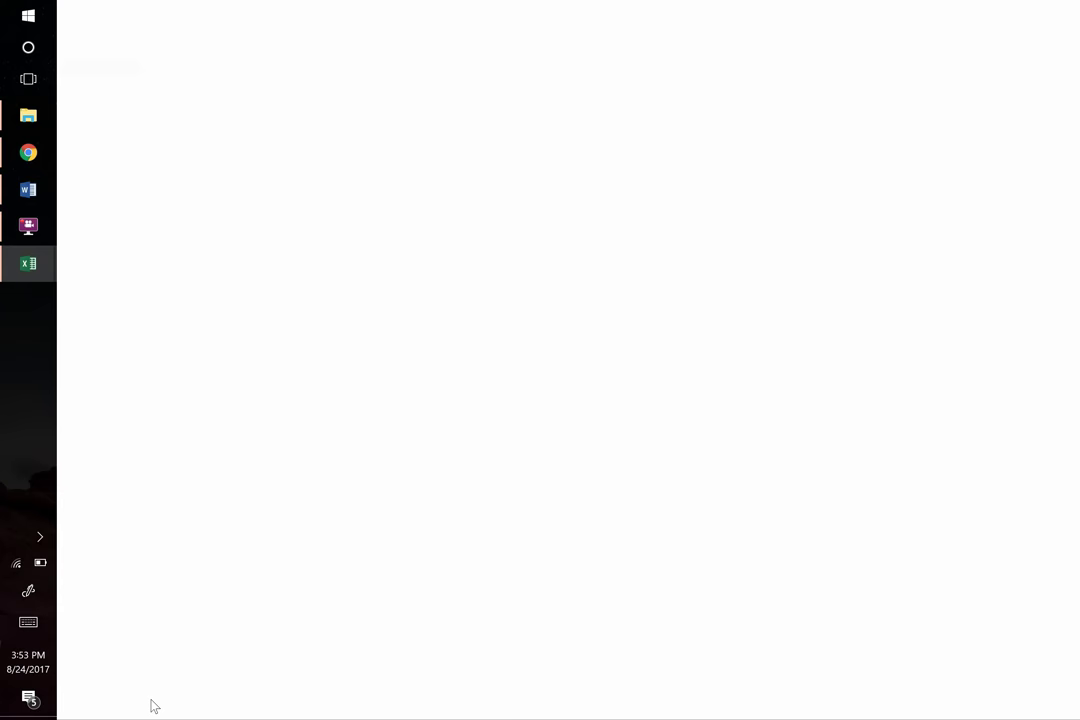
# Plot columns A and B of Default Dataset.csv as a scatter chart, then close the workbook with Ctrl+W
pyautogui.moveTo(89, 334); pyautogui.dragTo(186, 452)
pyautogui.moveTo(130, 125); pyautogui.dragTo(161, 123)
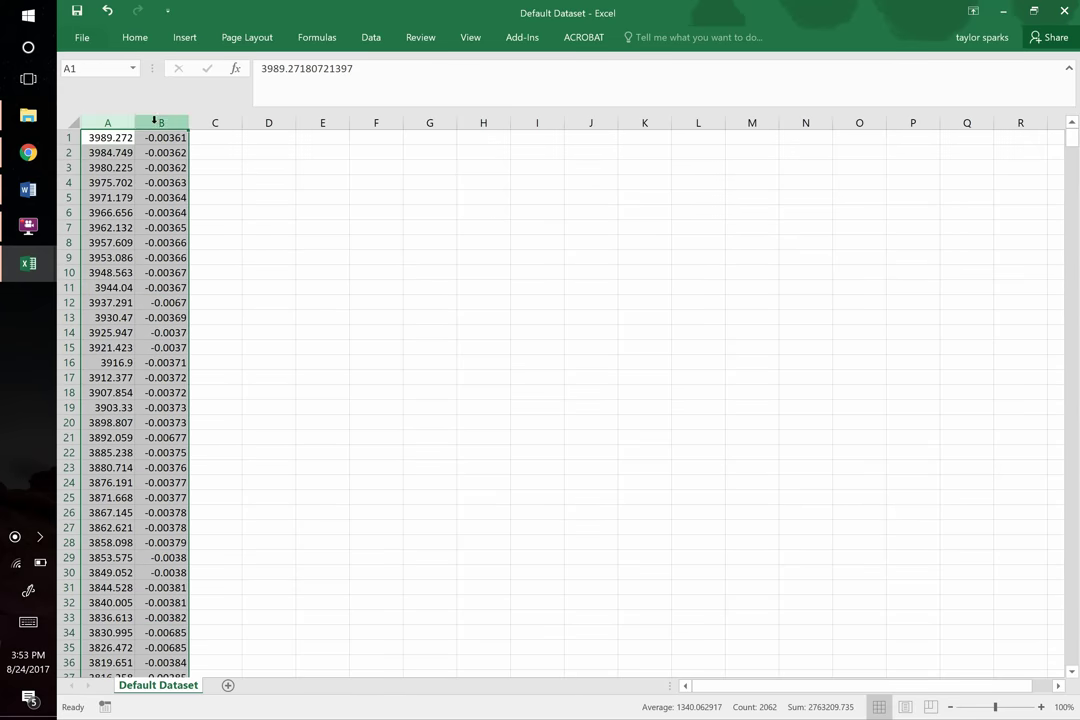
pyautogui.click(184, 37)
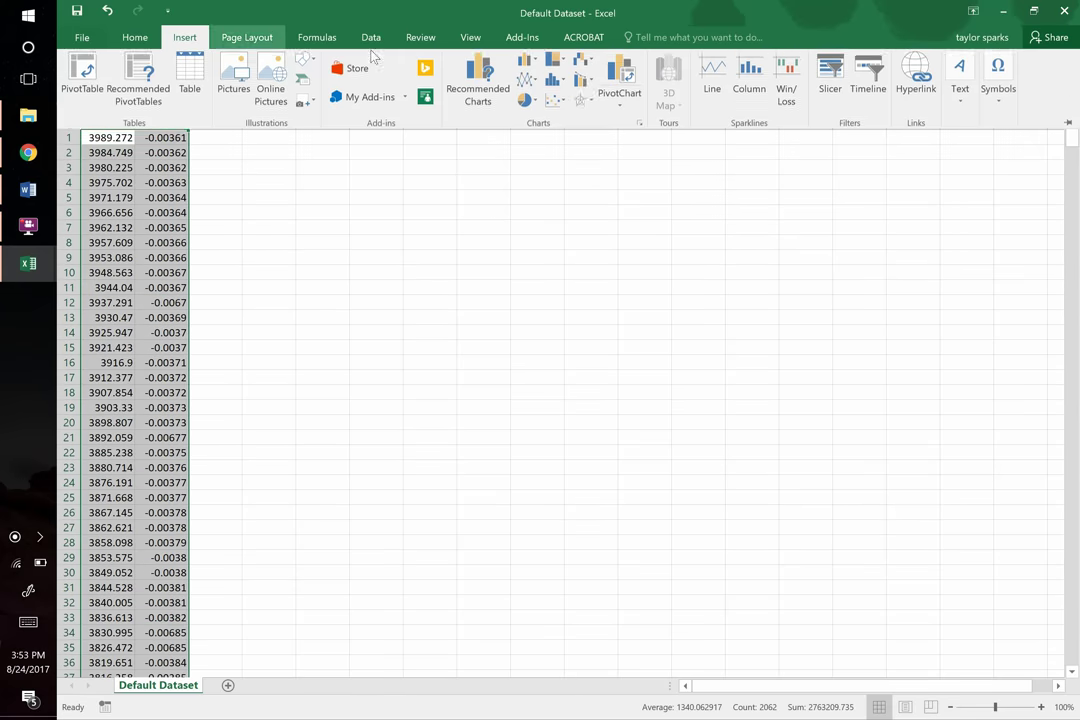
pyautogui.click(551, 100)
pyautogui.click(555, 146)
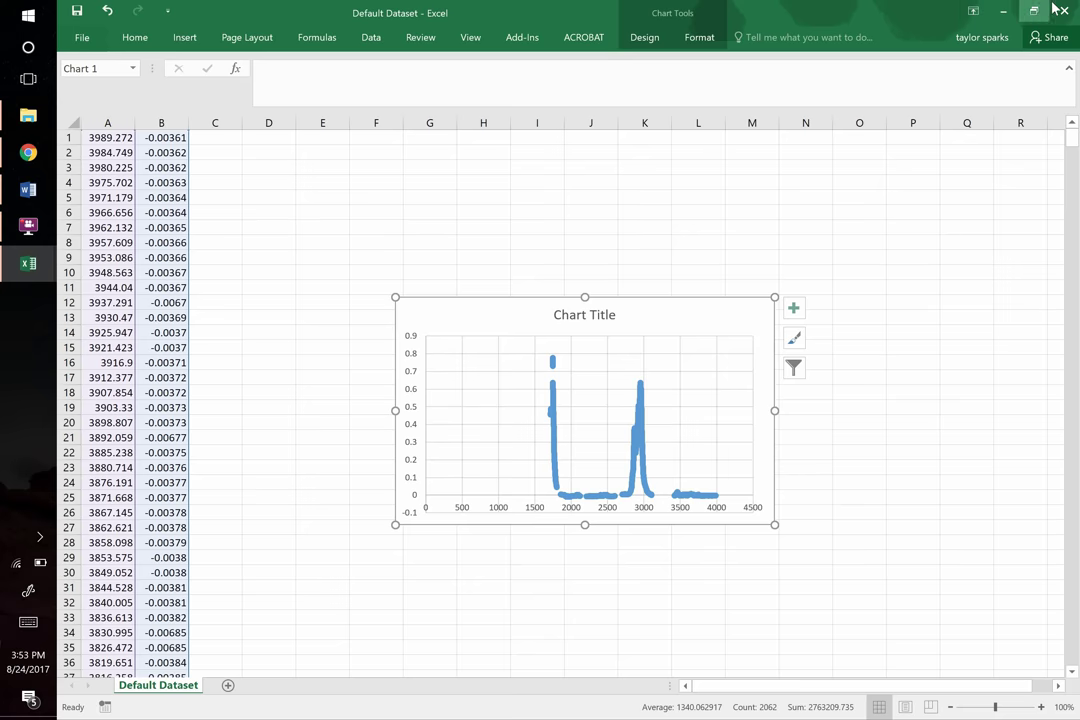
pyautogui.hotkey('ctrl', 'w')
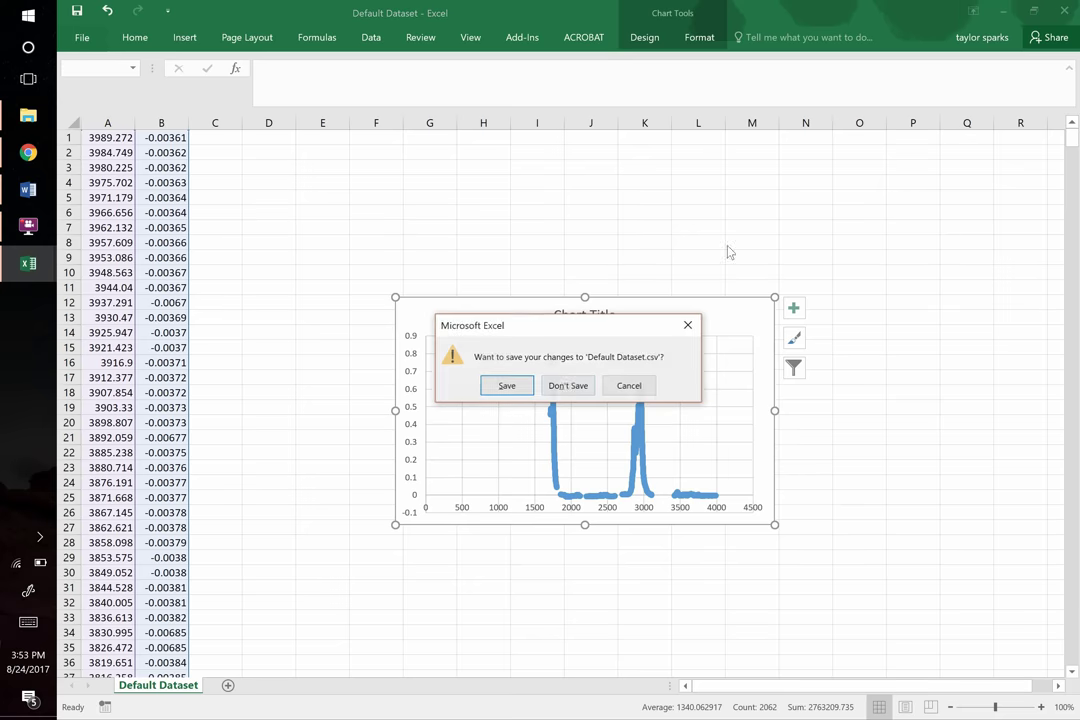
# Discard changes to Default Dataset.csv and Book1, closing both Excel workbooks without saving
pyautogui.click(566, 386)
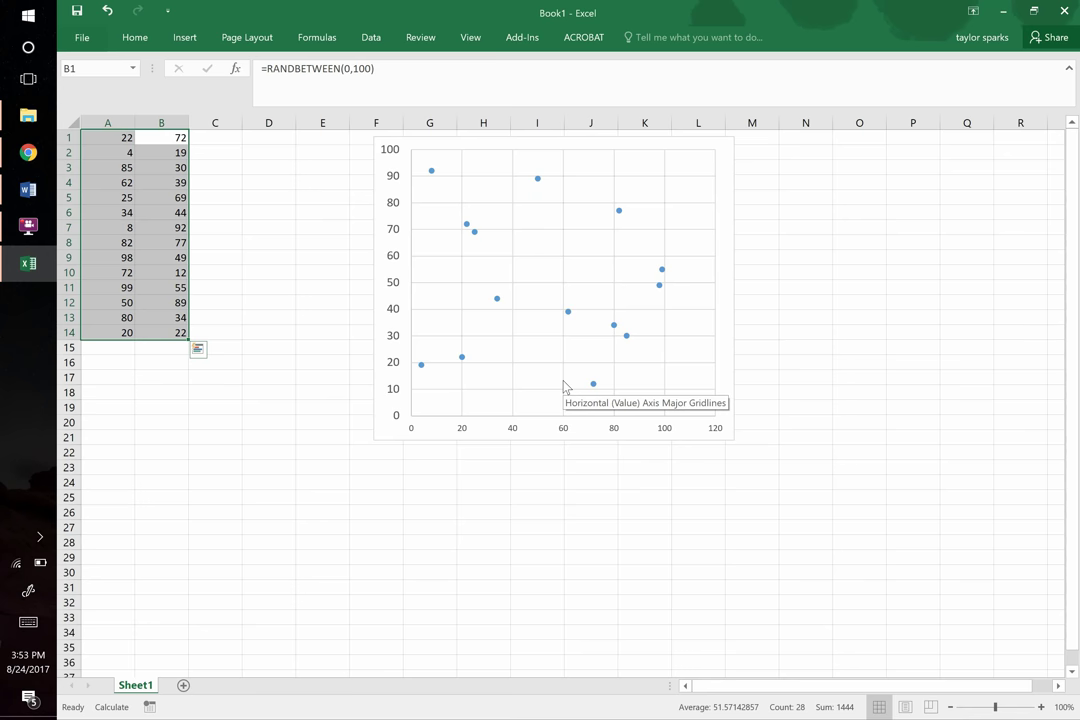
pyautogui.click(1064, 14)
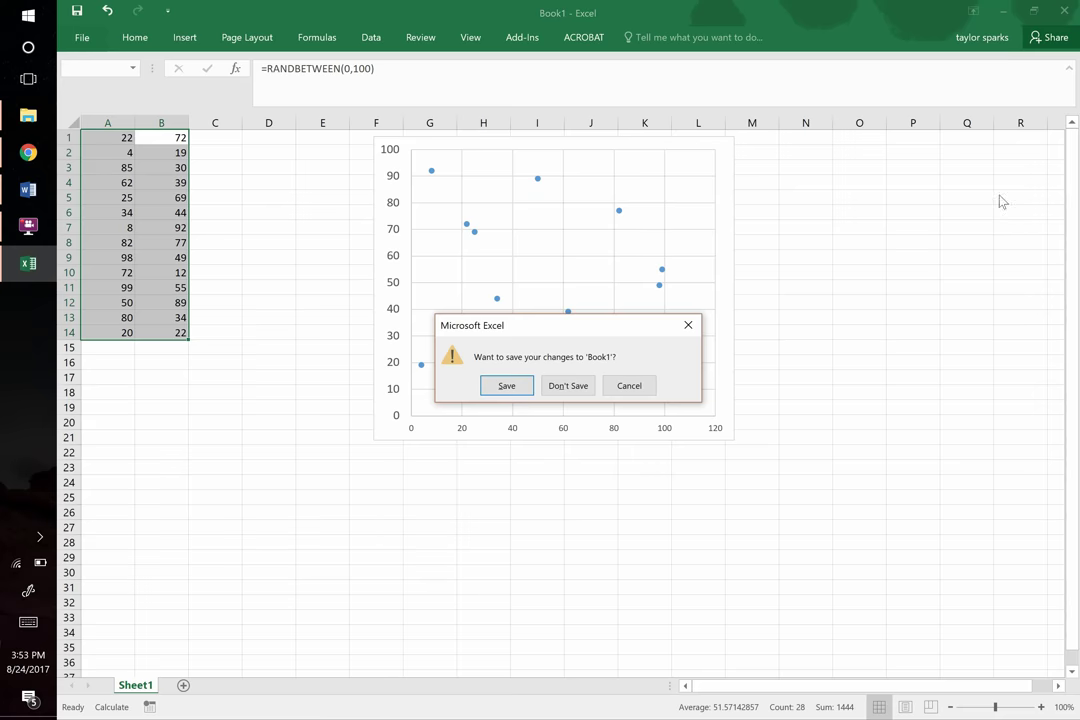
pyautogui.click(579, 387)
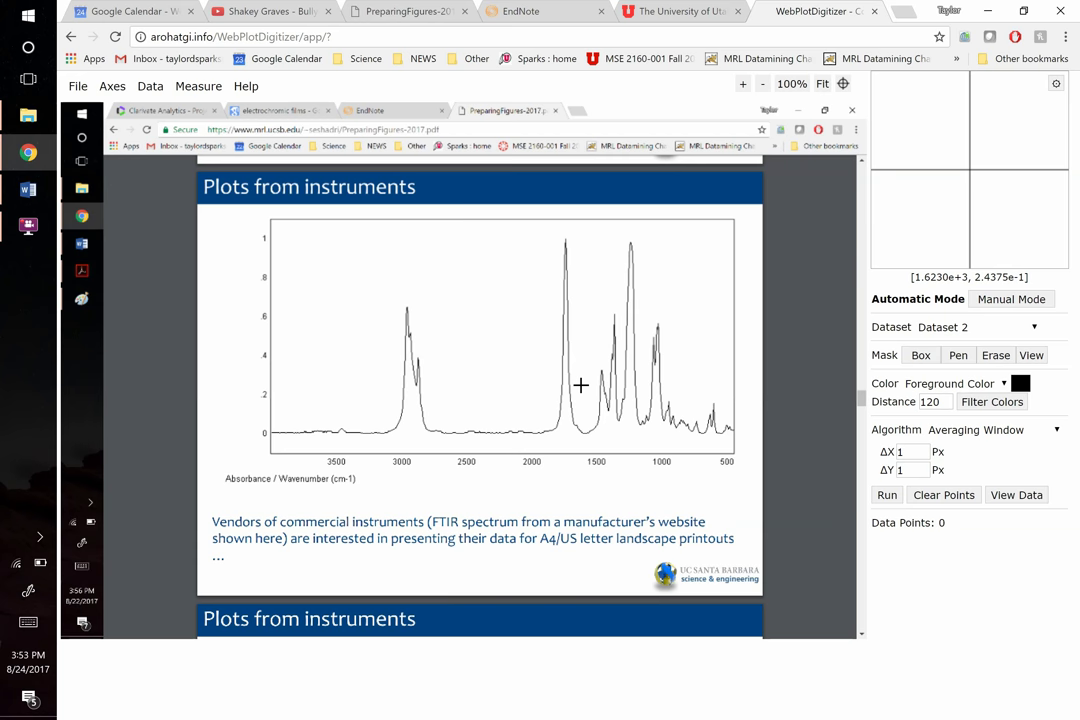
# Close the WebPlotDigitizer, University of Utah and EndNote tabs, returning to the PreparingFigures-2017.pdf slides
pyautogui.click(874, 11)
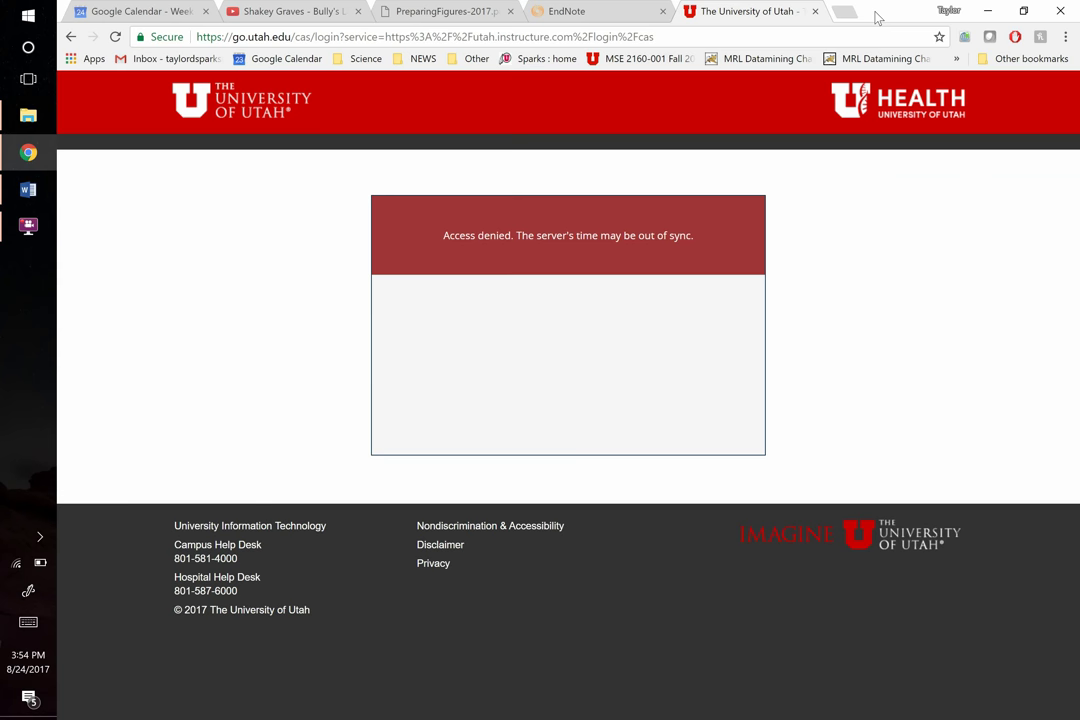
pyautogui.click(815, 11)
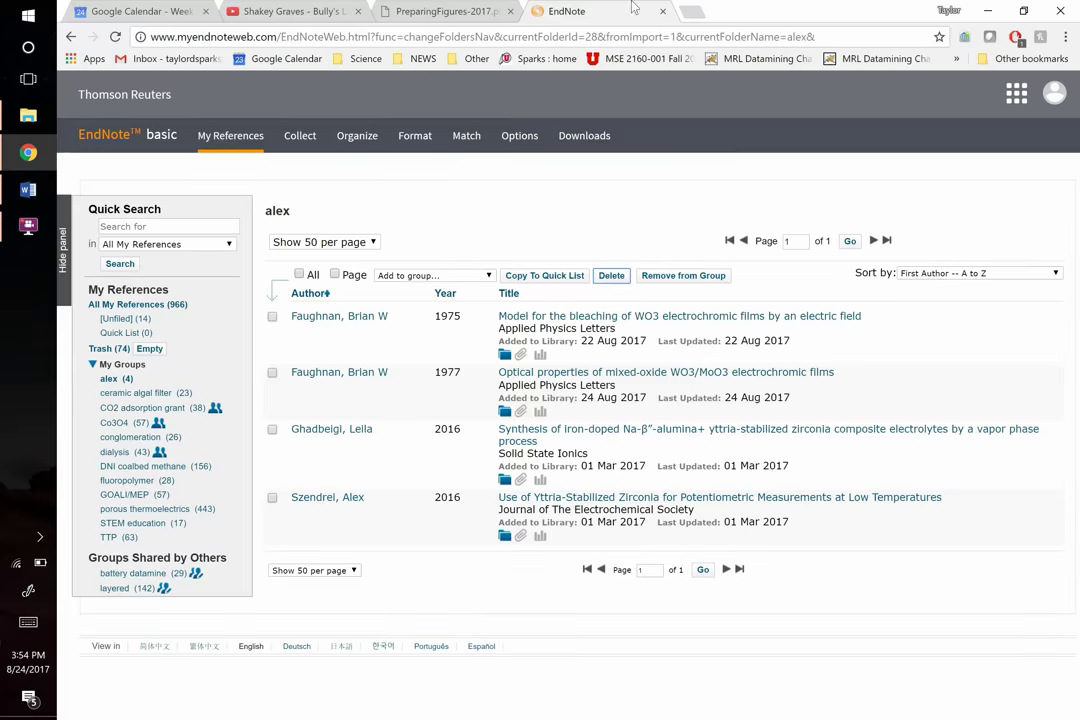
pyautogui.click(449, 10)
pyautogui.middleClick(560, 11)
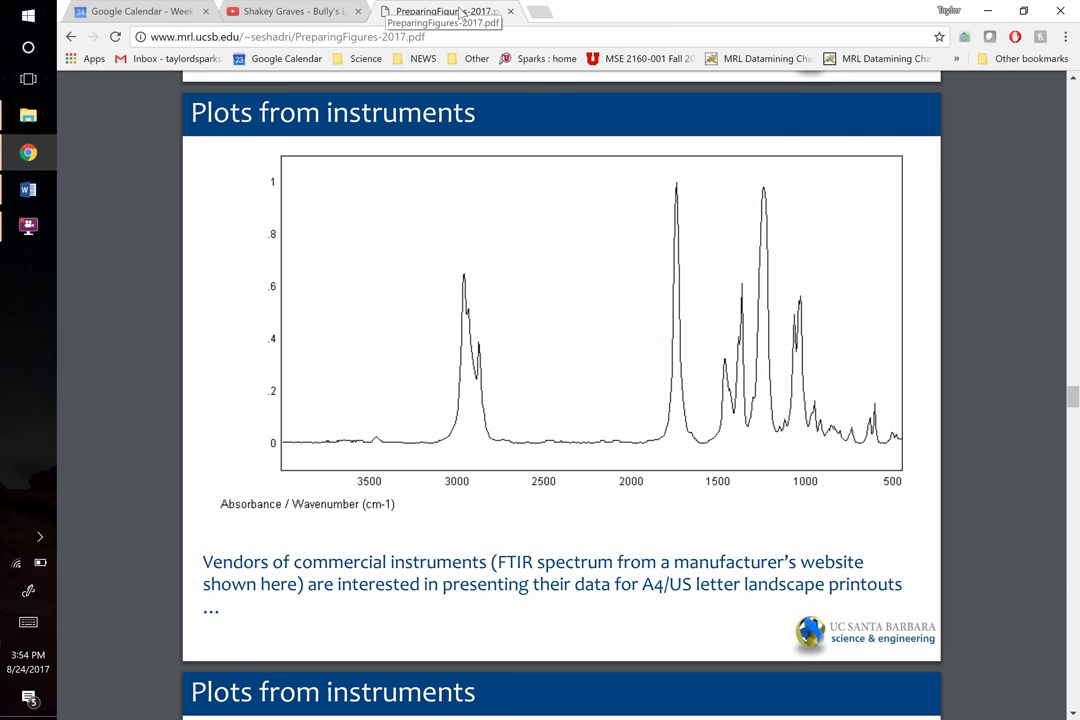
# Scroll through pages 17–19 to the second 'Microscopy and images' slide with the 5 µm SEM micrograph
pyautogui.scroll(-3, 481, 248)
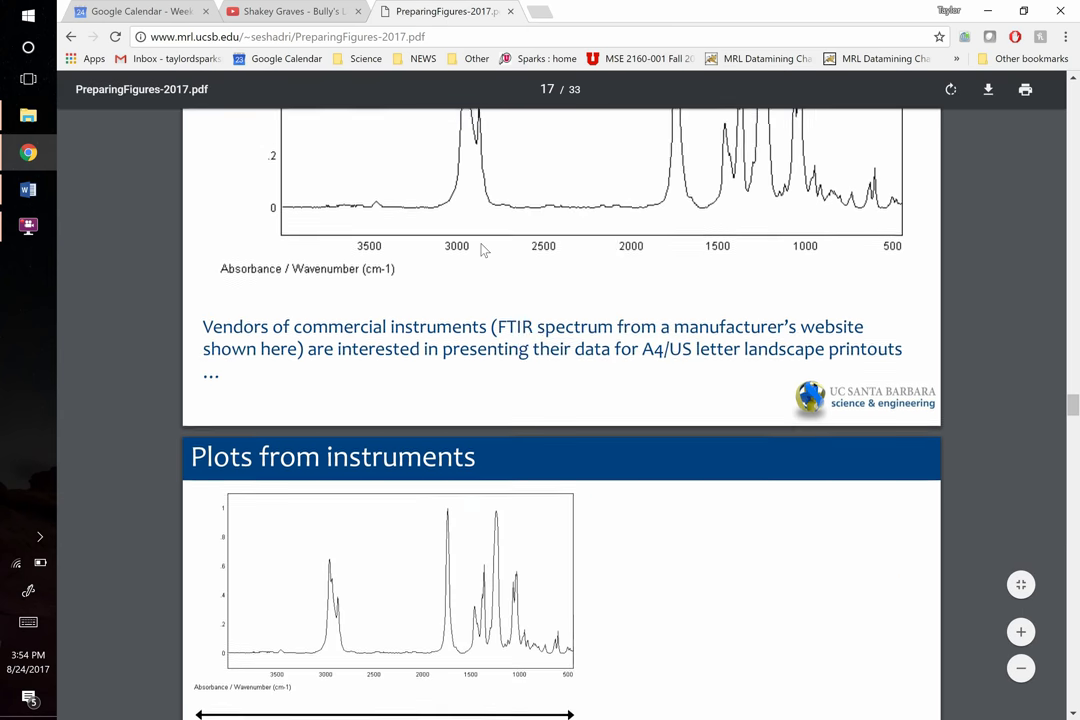
pyautogui.scroll(-7, 481, 248)
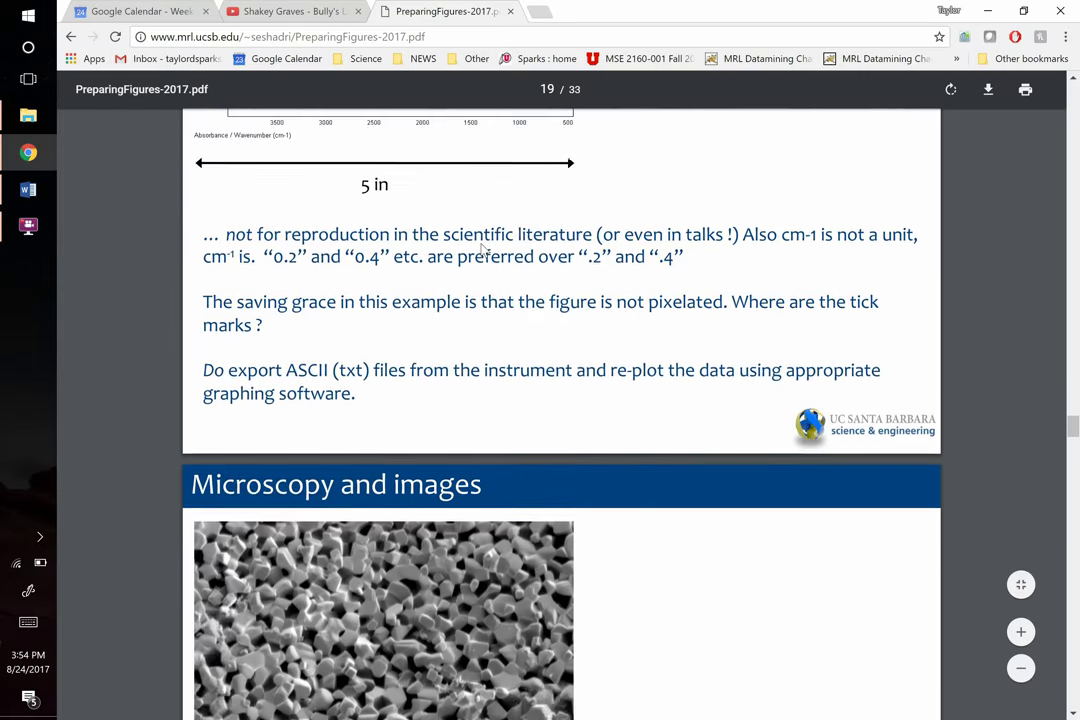
pyautogui.scroll(-4, 481, 248)
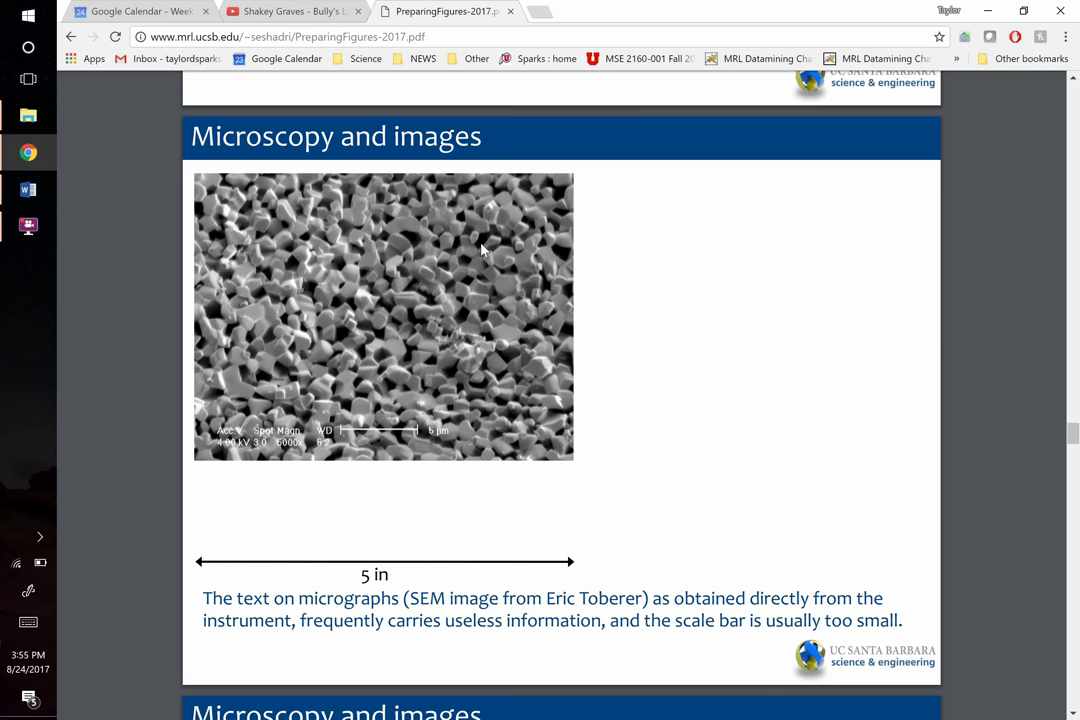
pyautogui.scroll(-5, 481, 250)
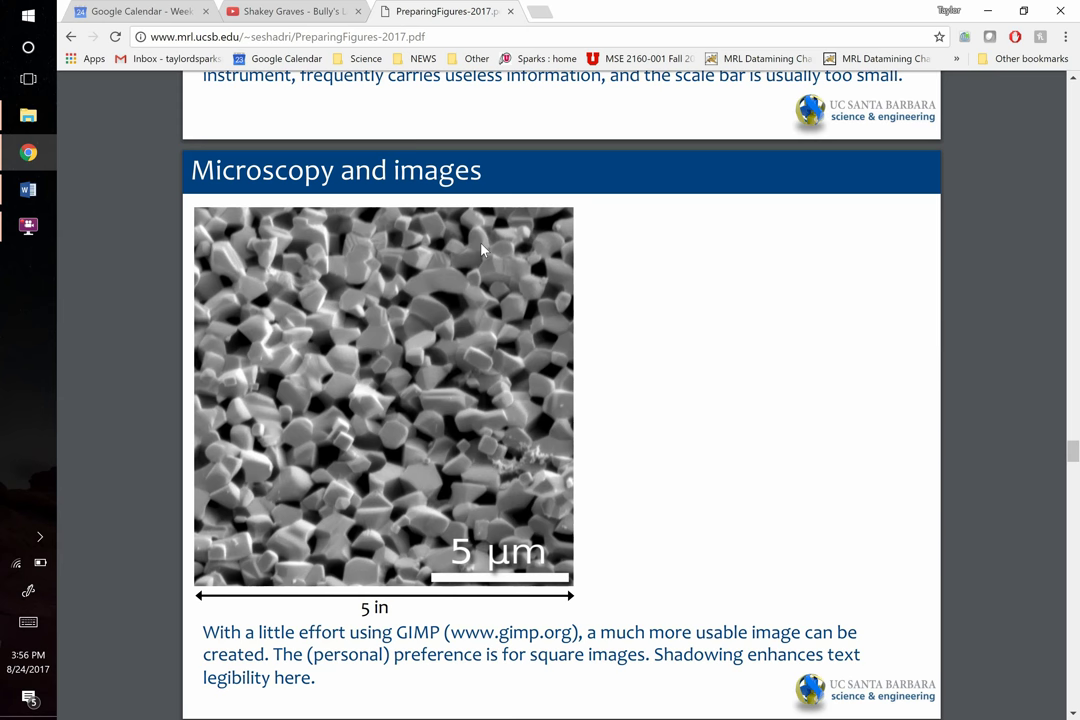
# Scroll past the PowerPoint export slide to 'Examples of acceptable figures' with χ, heat-capacity and Q panels
pyautogui.scroll(-2, 482, 250)
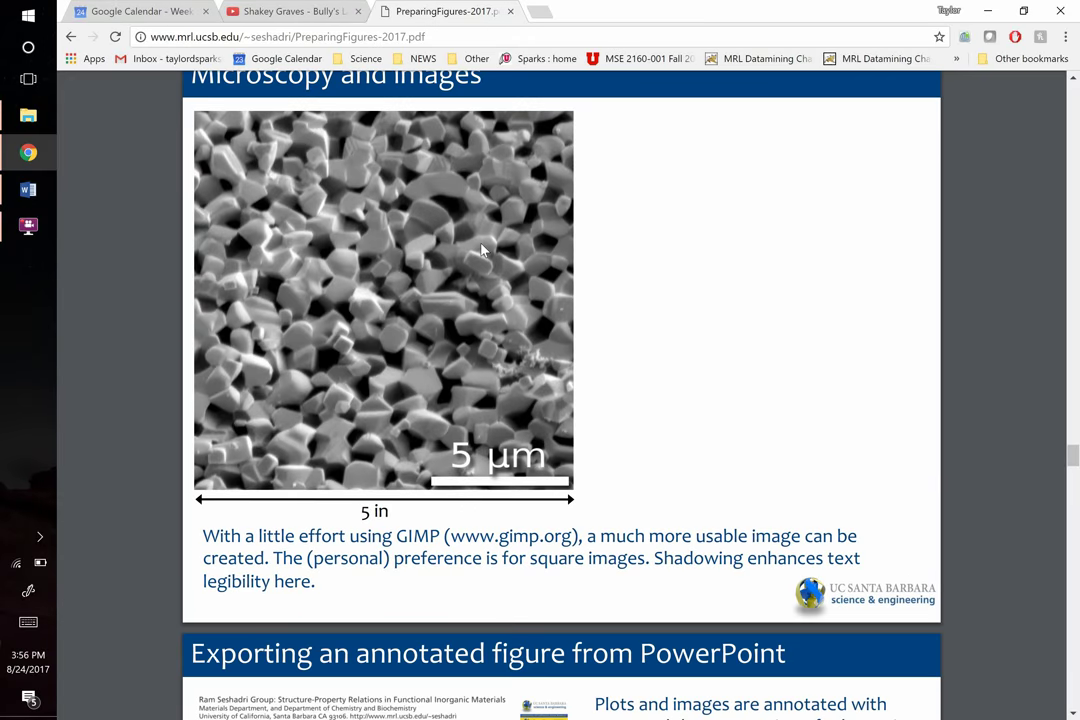
pyautogui.scroll(-3, 482, 250)
pyautogui.scroll(-7, 482, 250)
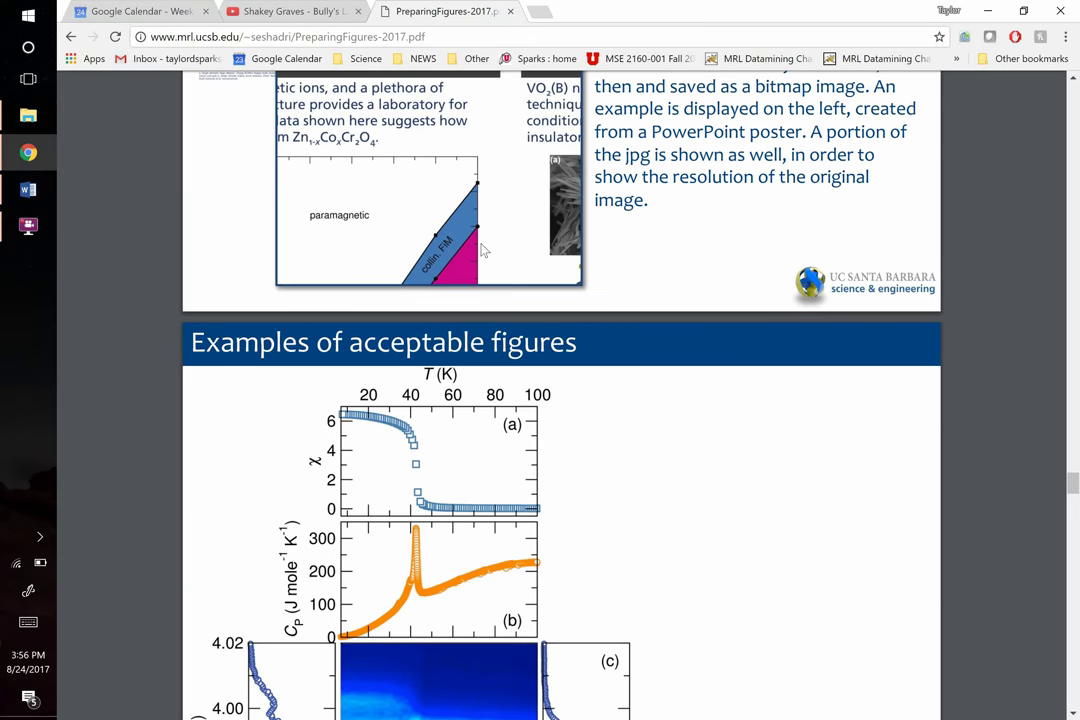
pyautogui.scroll(-5, 482, 250)
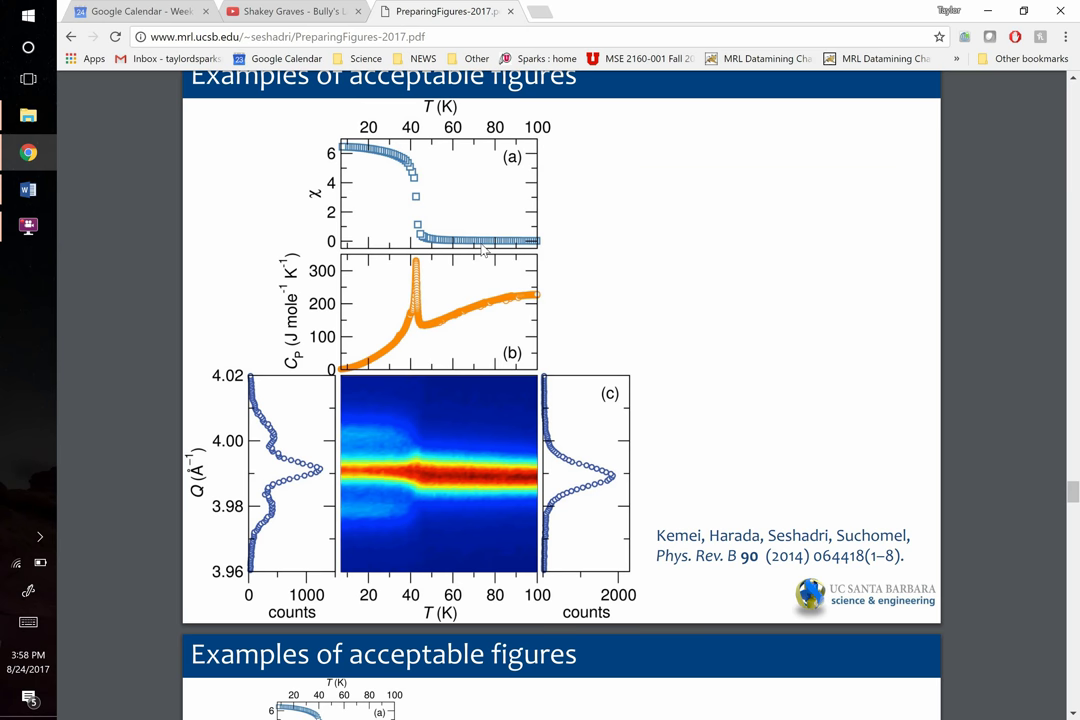
# Scroll through pages 23–26 onward to the K2NiF4 and Ruddlesden-Popper (m = 1, 2, 3) structures slide
pyautogui.scroll(-3, 483, 250)
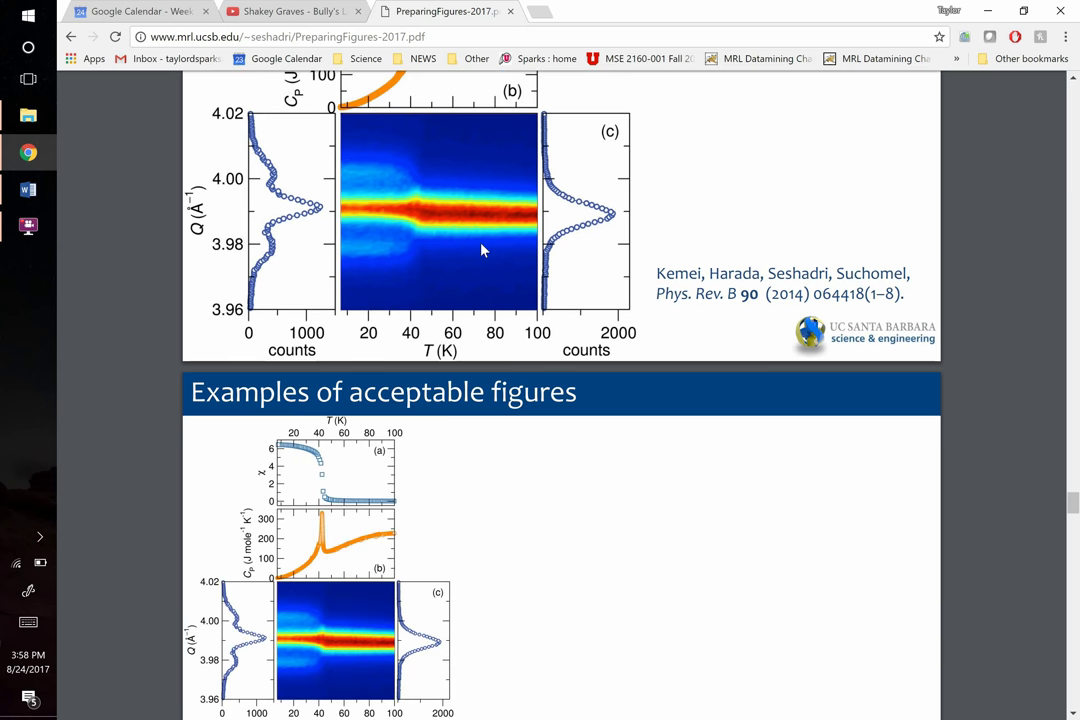
pyautogui.scroll(-2, 483, 250)
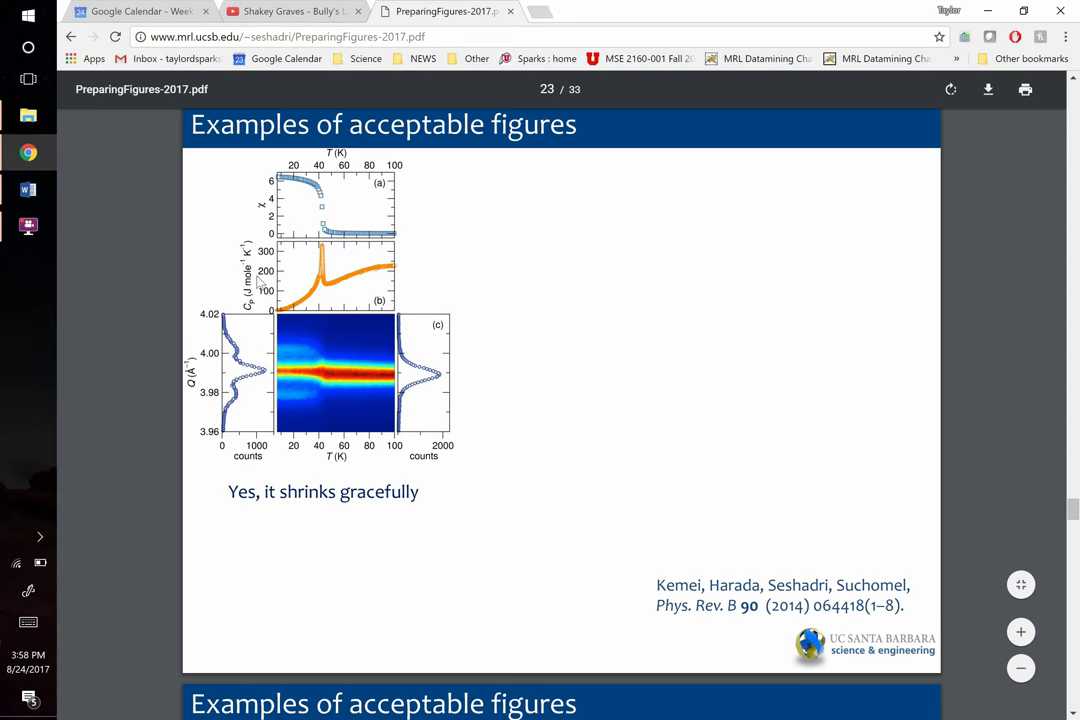
pyautogui.scroll(-10, 440, 430)
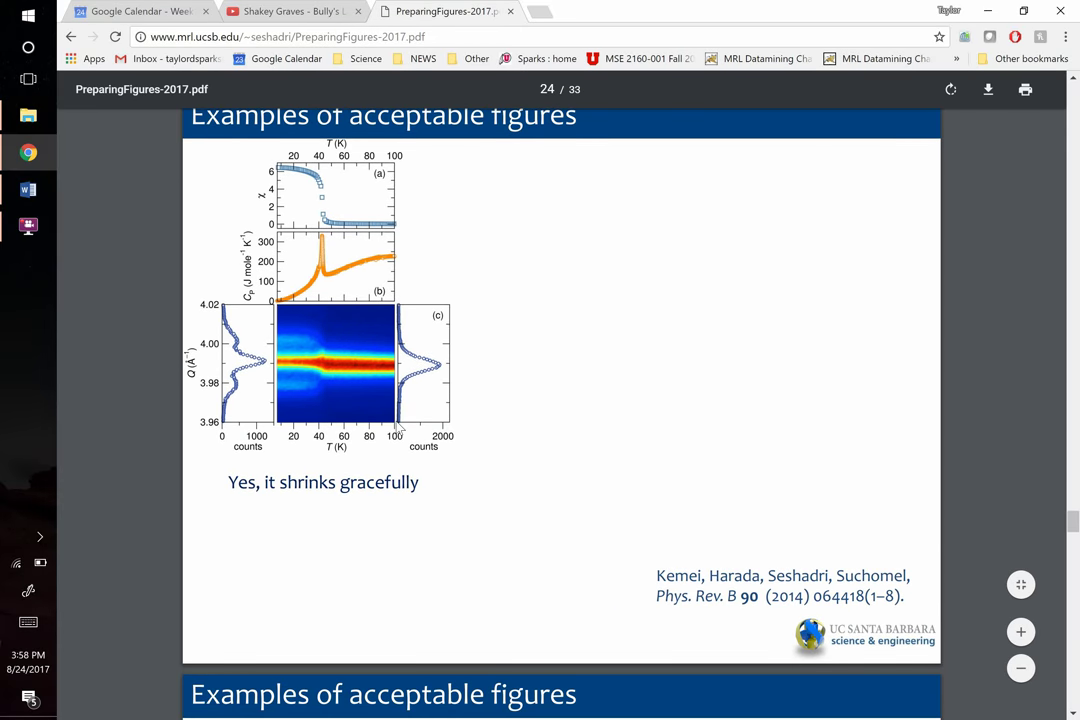
pyautogui.scroll(-12, 550, 417)
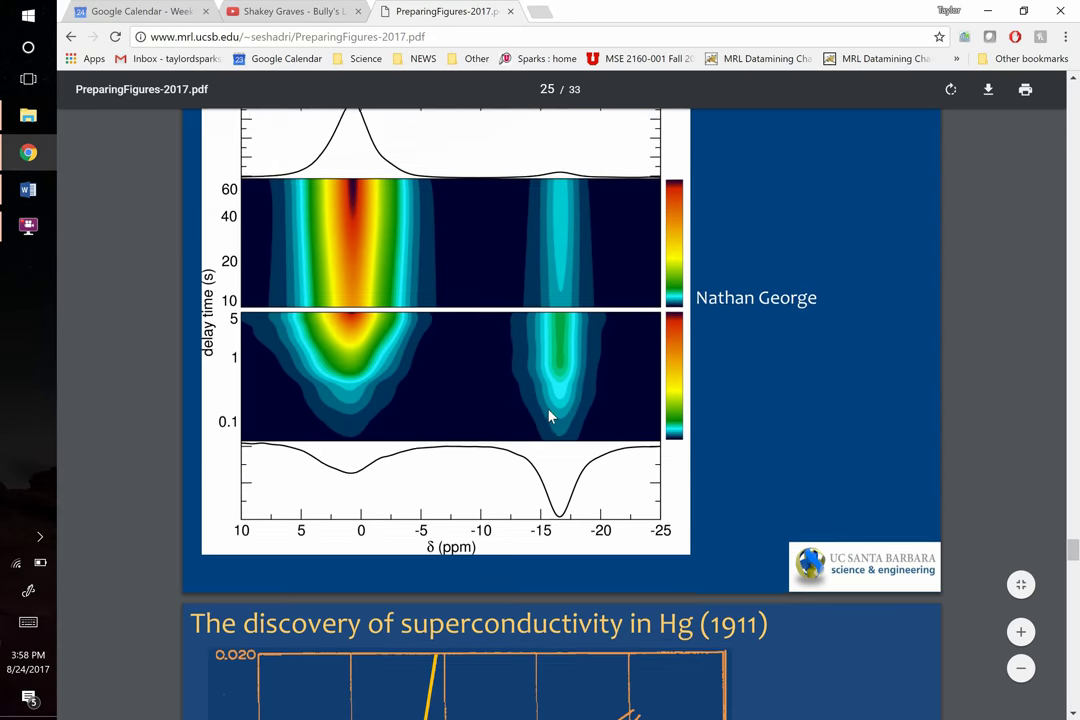
pyautogui.scroll(-1, 550, 417)
pyautogui.scroll(-3, 549, 416)
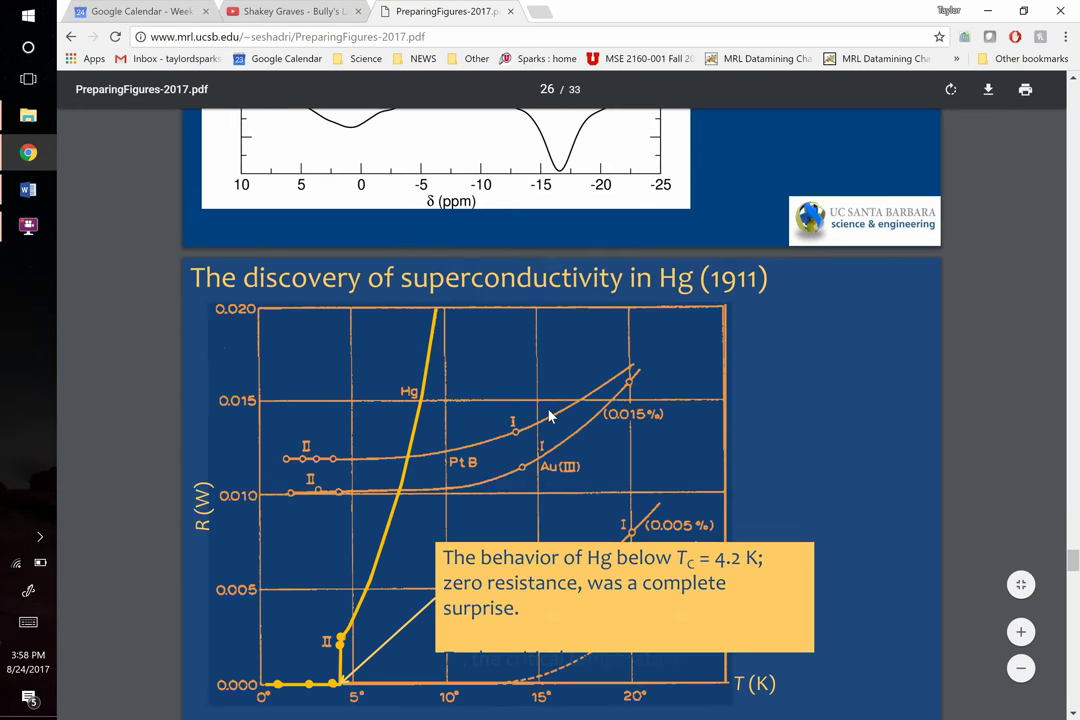
pyautogui.scroll(-1, 549, 416)
pyautogui.scroll(-1, 549, 416)
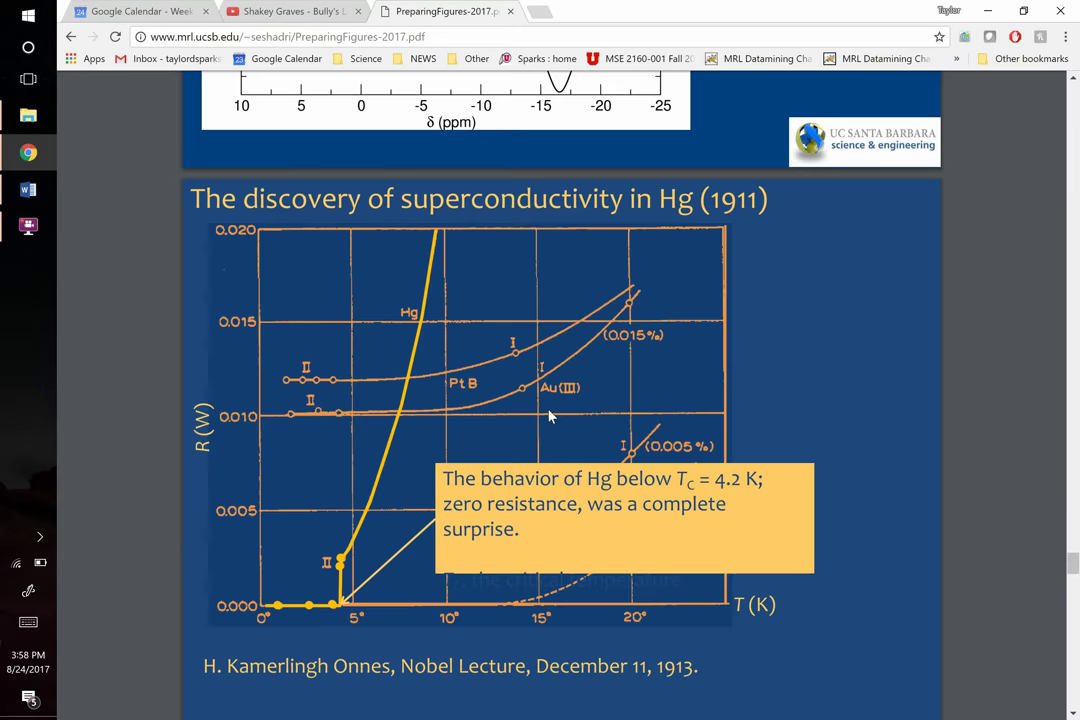
pyautogui.scroll(-1, 549, 416)
pyautogui.scroll(-8, 549, 416)
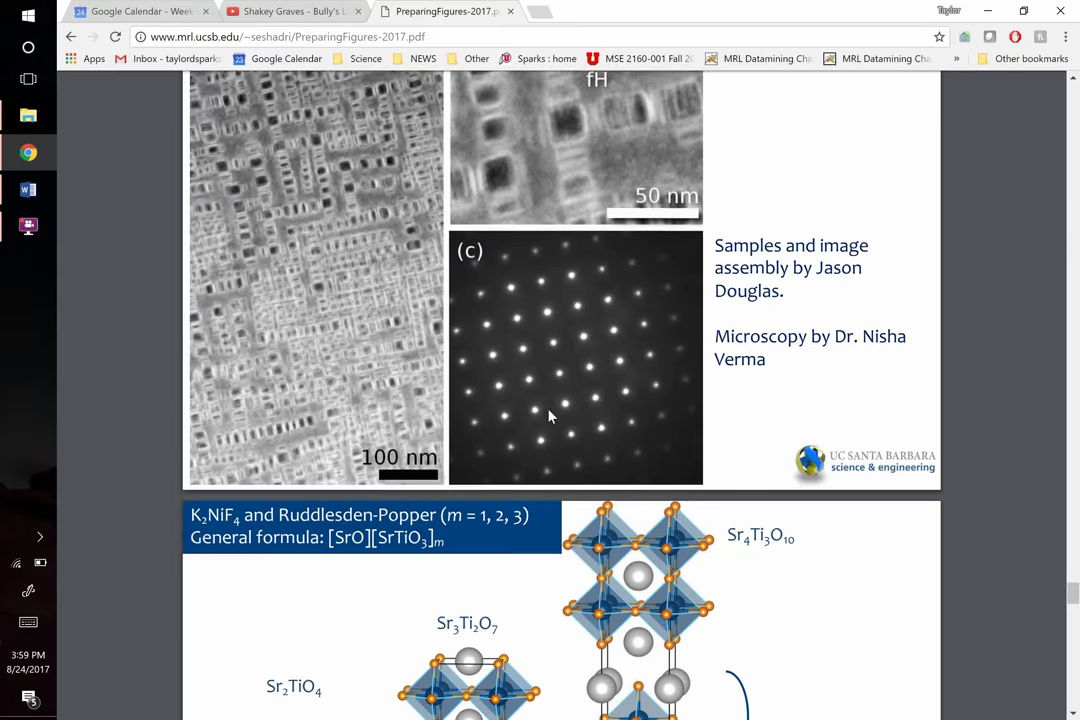
pyautogui.scroll(1, 549, 416)
pyautogui.scroll(1, 549, 416)
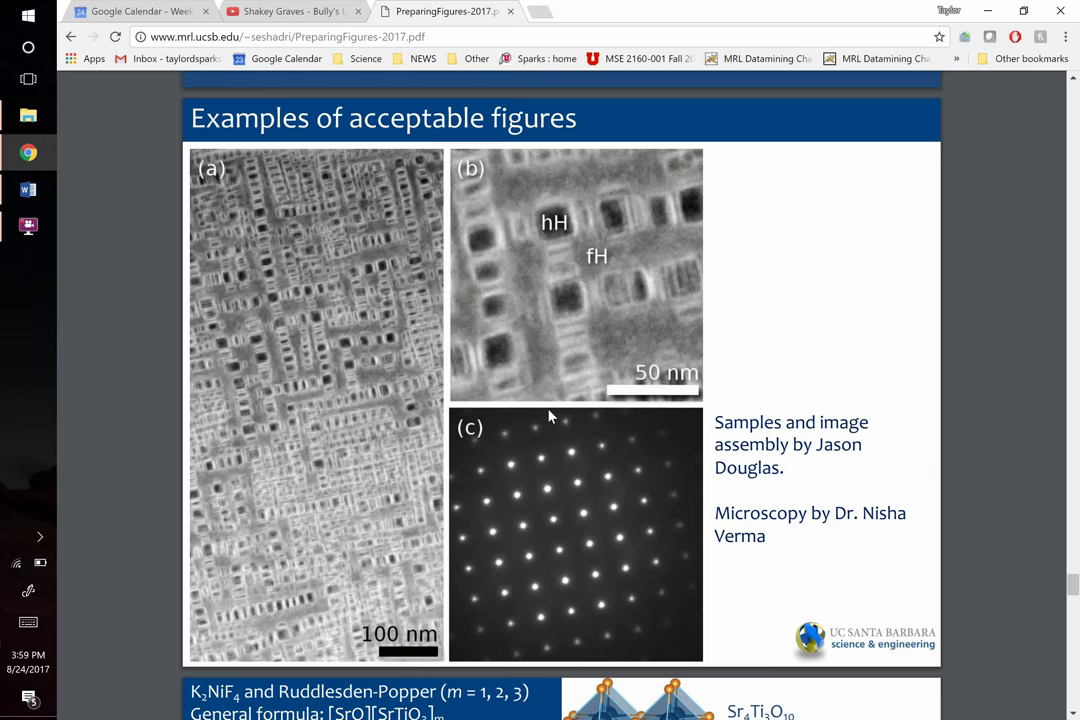
pyautogui.scroll(-4, 549, 416)
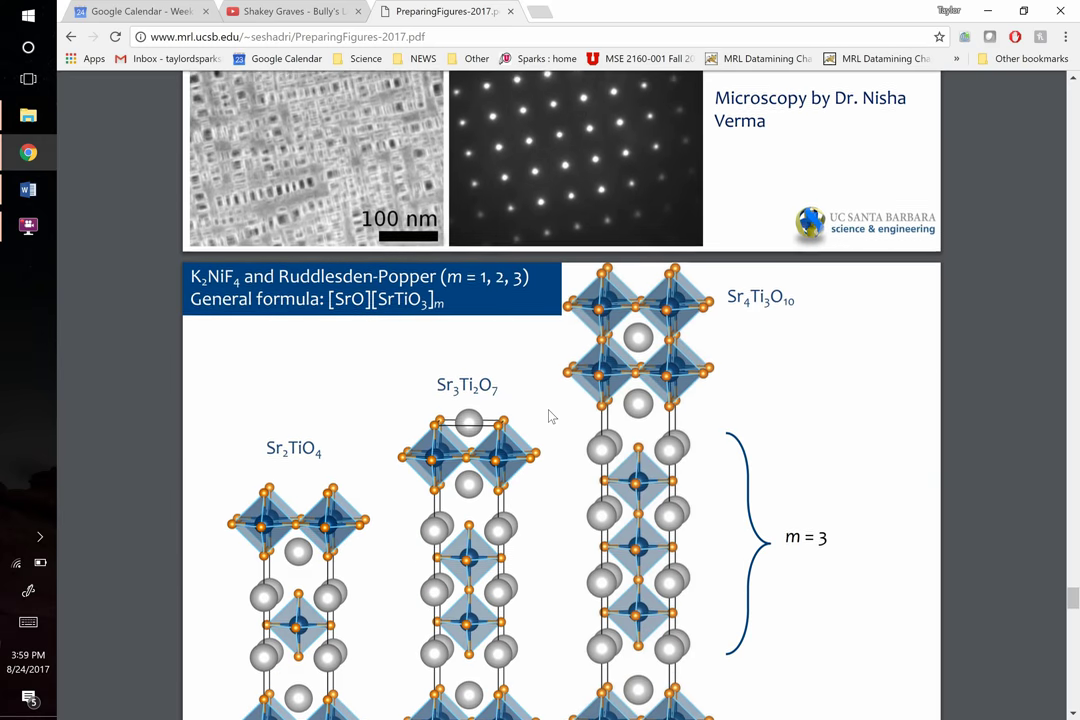
pyautogui.scroll(-1, 549, 416)
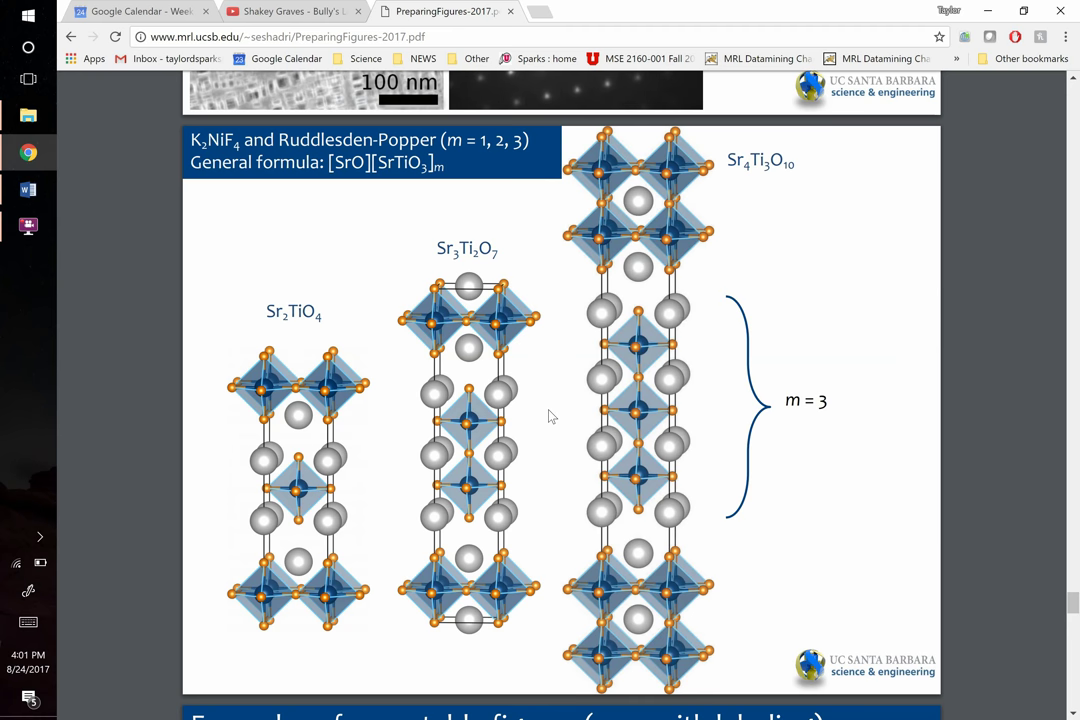
# Scroll to the Resources slide (31/33) and highlight the first recommended author's name
pyautogui.scroll(-9, 549, 416)
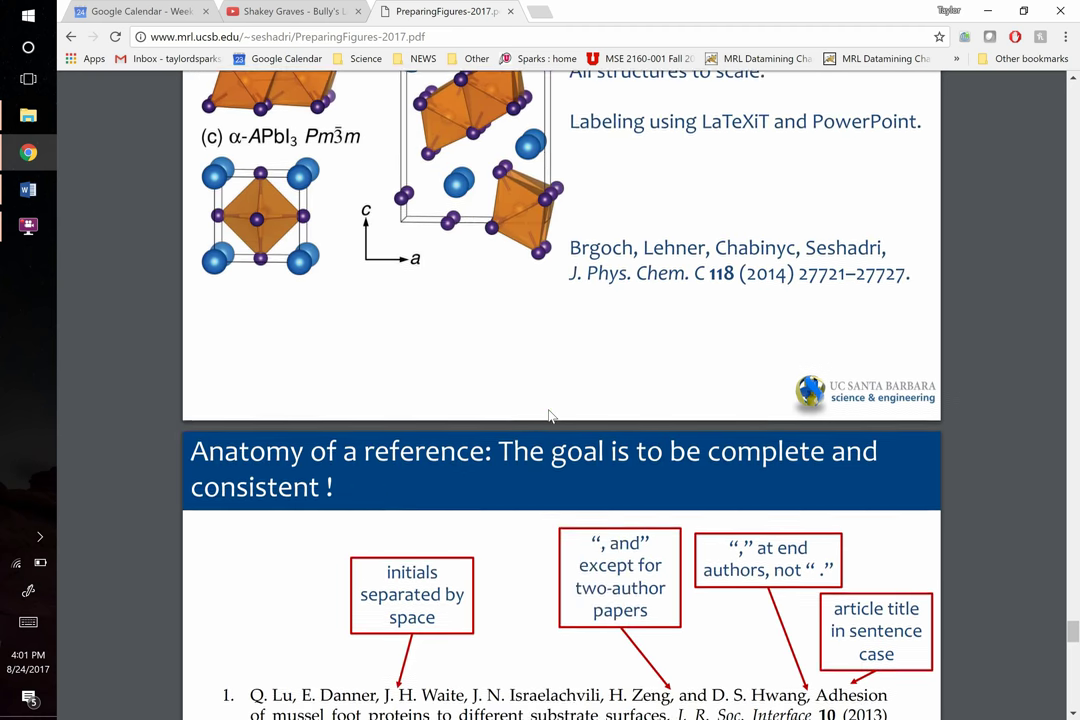
pyautogui.scroll(-8, 549, 416)
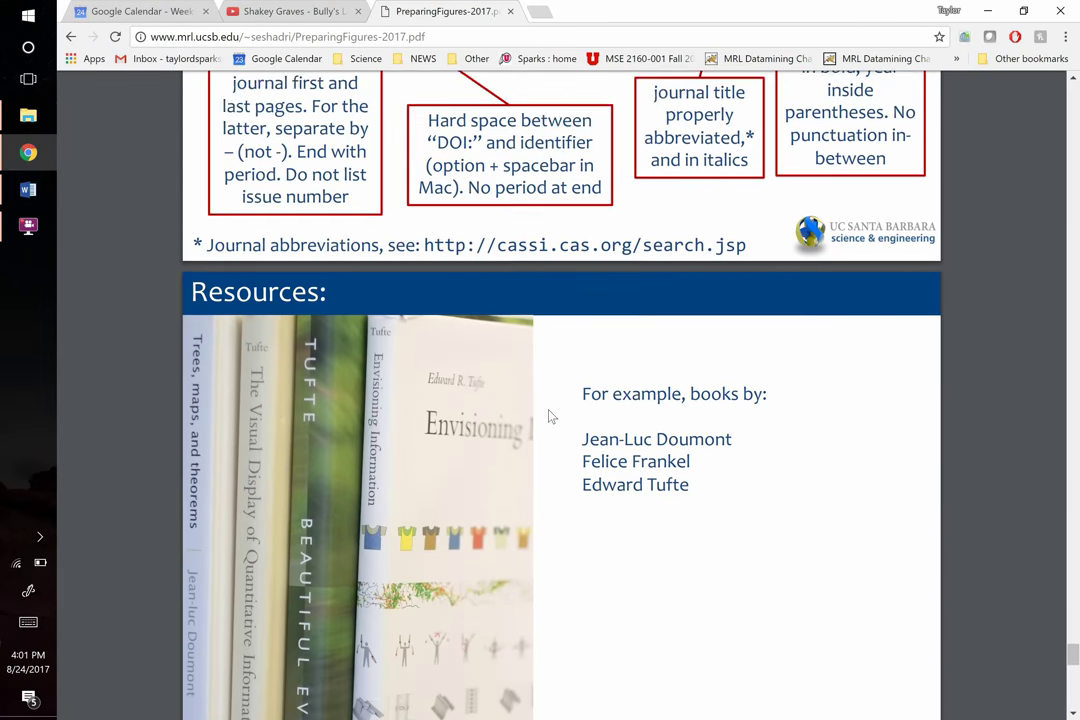
pyautogui.scroll(-1, 549, 416)
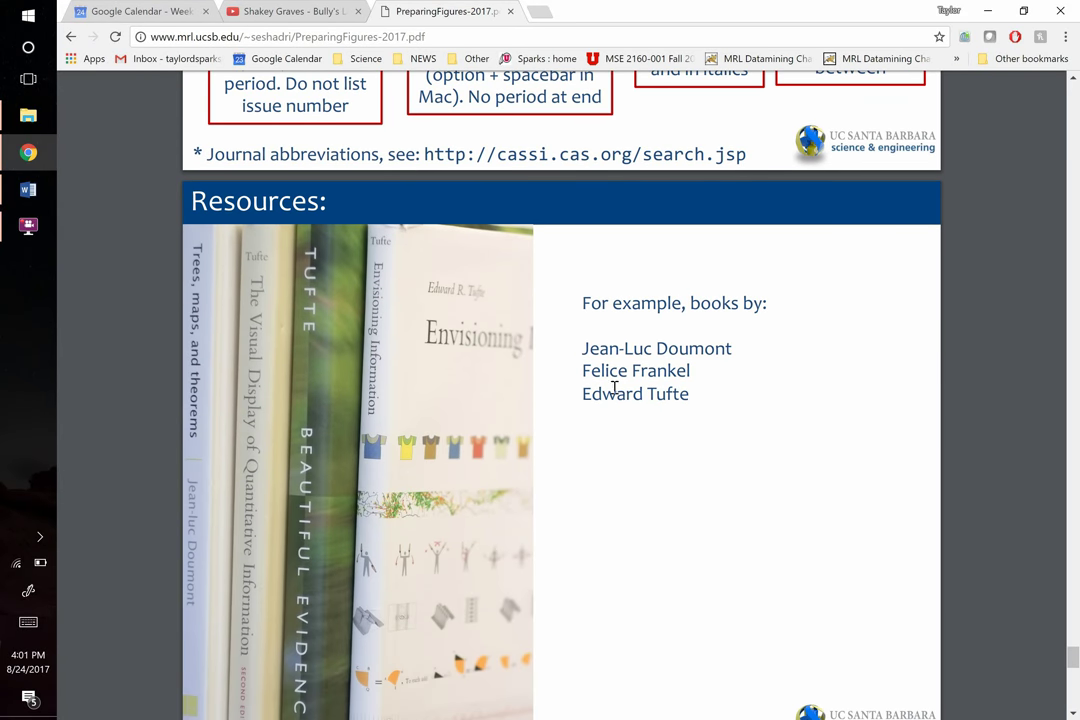
pyautogui.moveTo(582, 348); pyautogui.dragTo(734, 347)
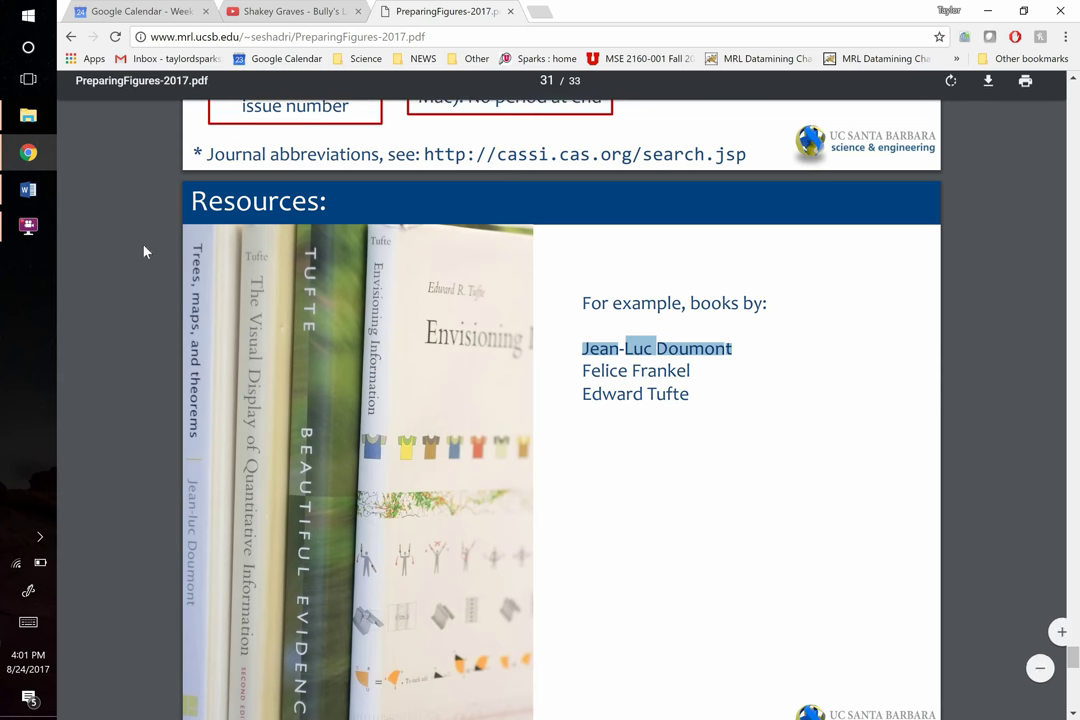
pyautogui.click(28, 225)
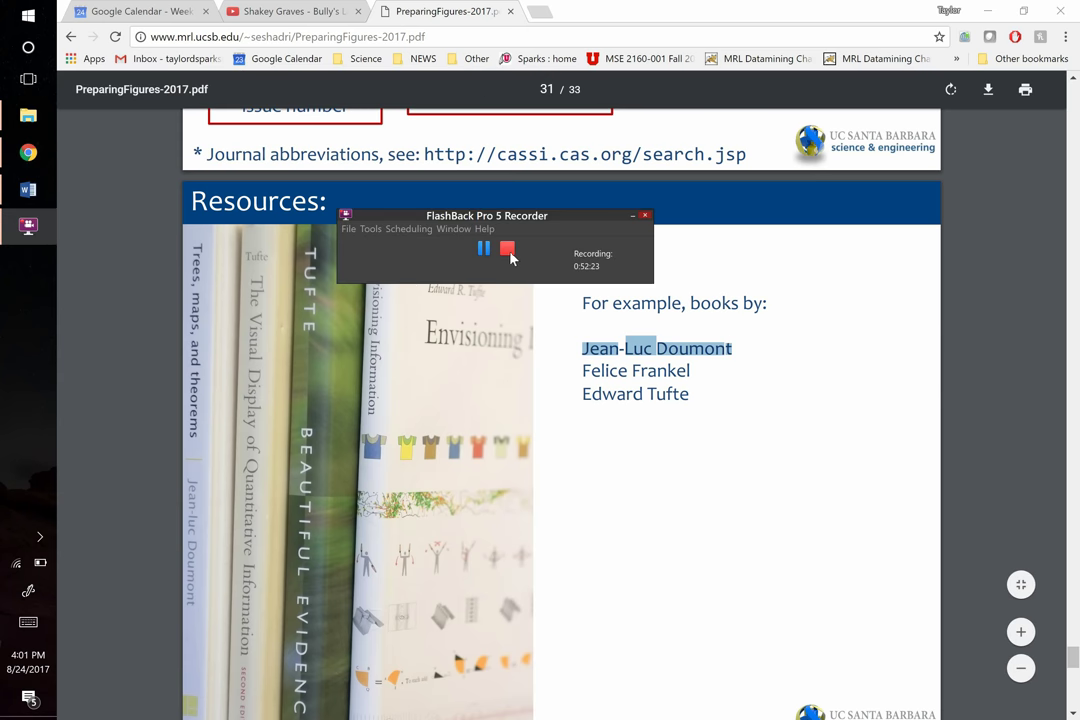